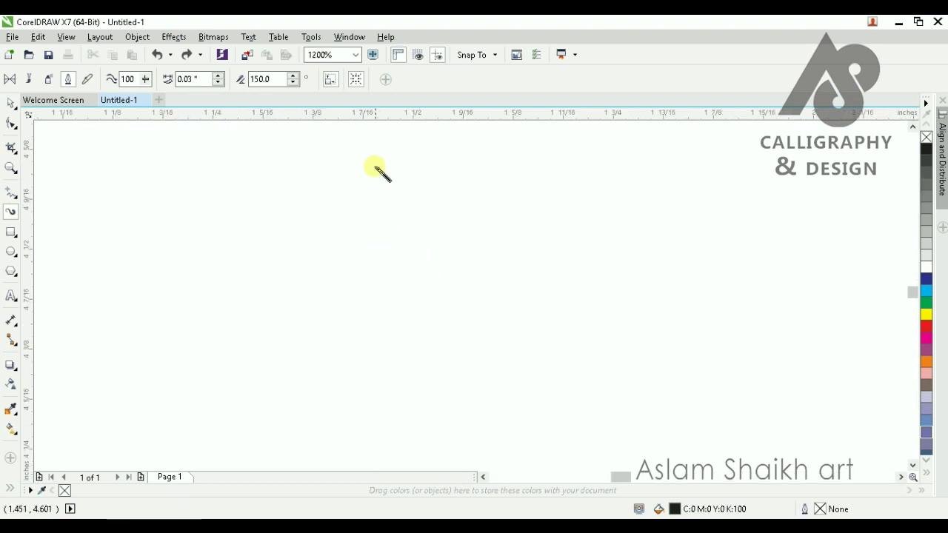
- Draw a vertical calligraphic stroke about 0.18 inches tall with a tail curving right, and select it for node editing
scroll(366, 200, up, 1)
scroll(412, 209, down, 1)
scroll(418, 194, up, 1)
click(11, 124)
click(379, 237)
scroll(476, 345, down, 2)
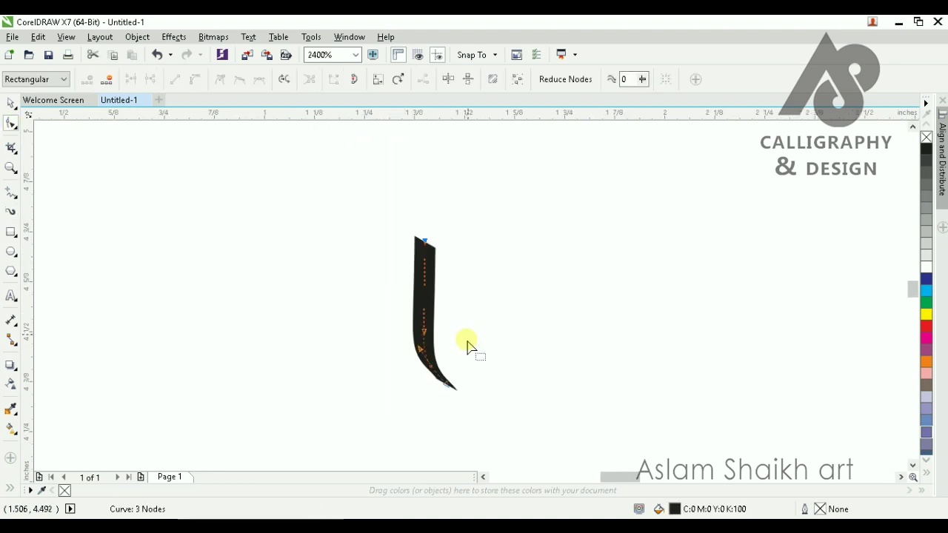
- Add a node to the stroke's path in the straight part of the stem, above the bend
scroll(416, 366, up, 4)
scroll(393, 338, up, 2)
scroll(396, 301, down, 6)
scroll(396, 301, up, 4)
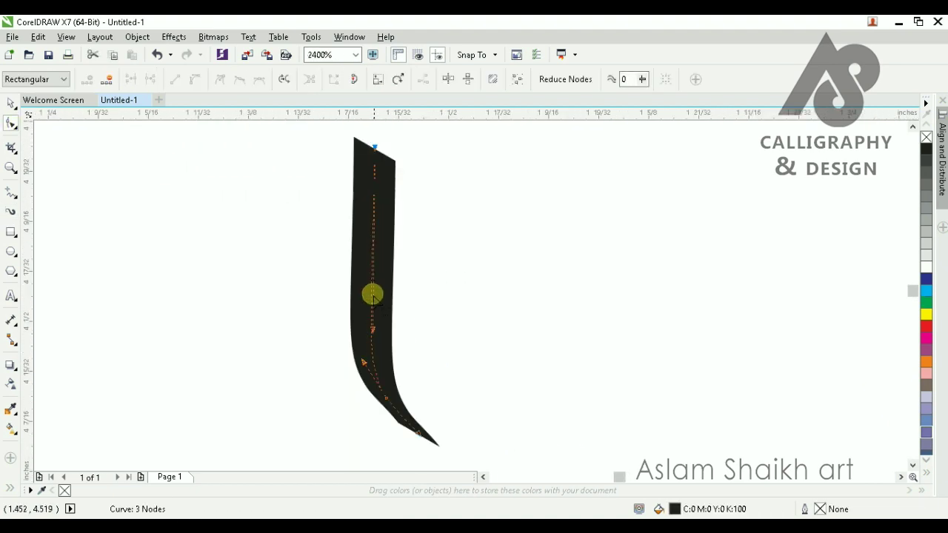
scroll(424, 320, down, 2)
scroll(393, 278, up, 2)
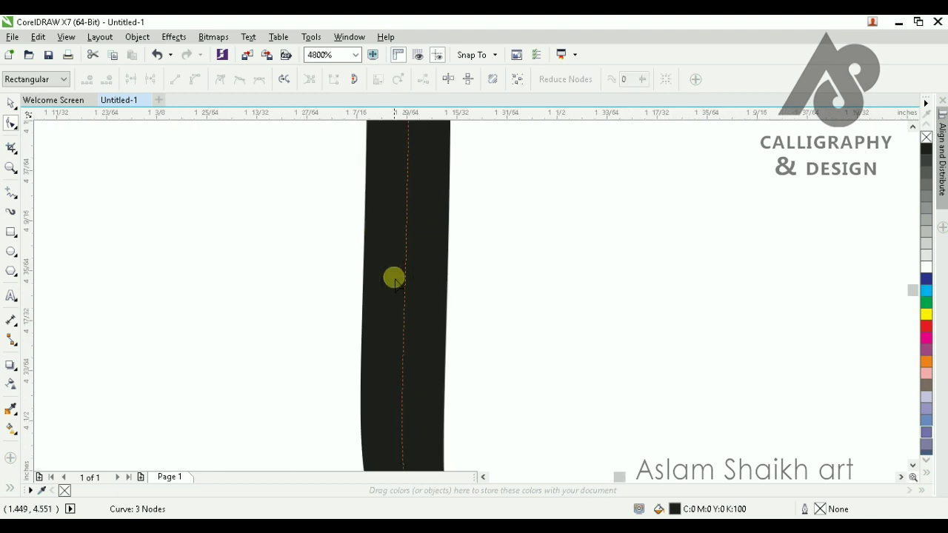
double_click(403, 354)
- Delete the node inside the lower bend and adjust the remaining curve handle to smooth the tail
scroll(453, 307, down, 2)
scroll(453, 434, up, 2)
scroll(450, 319, down, 1)
scroll(463, 228, up, 1)
drag(476, 215, 379, 334)
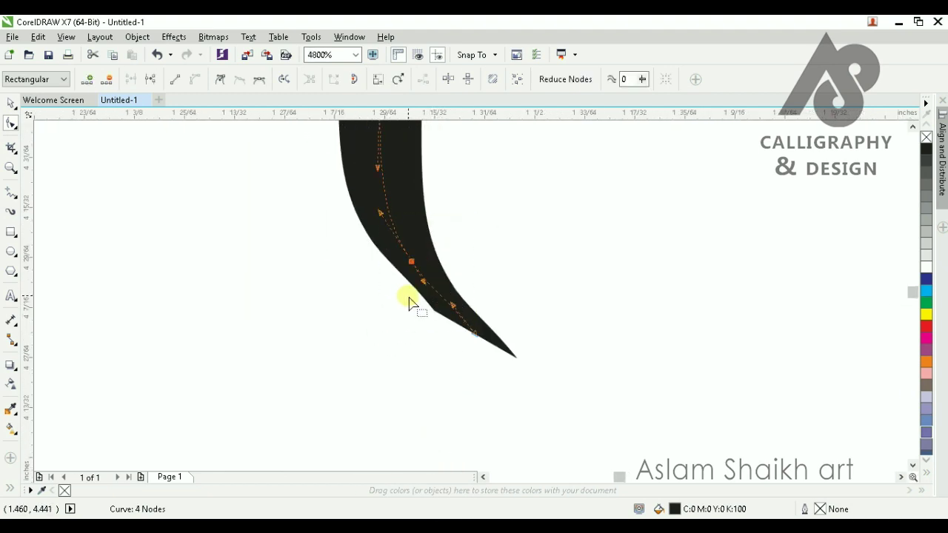
key(Delete)
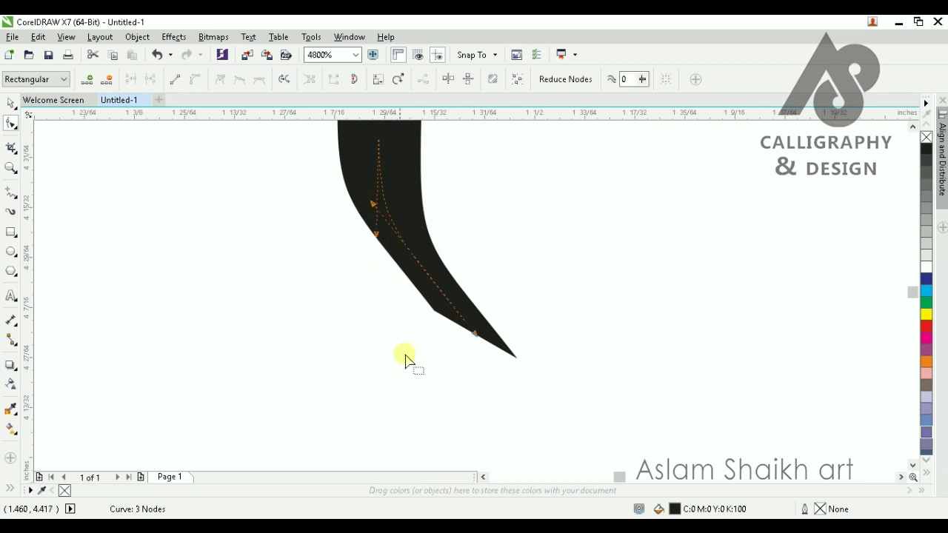
drag(386, 252, 384, 249)
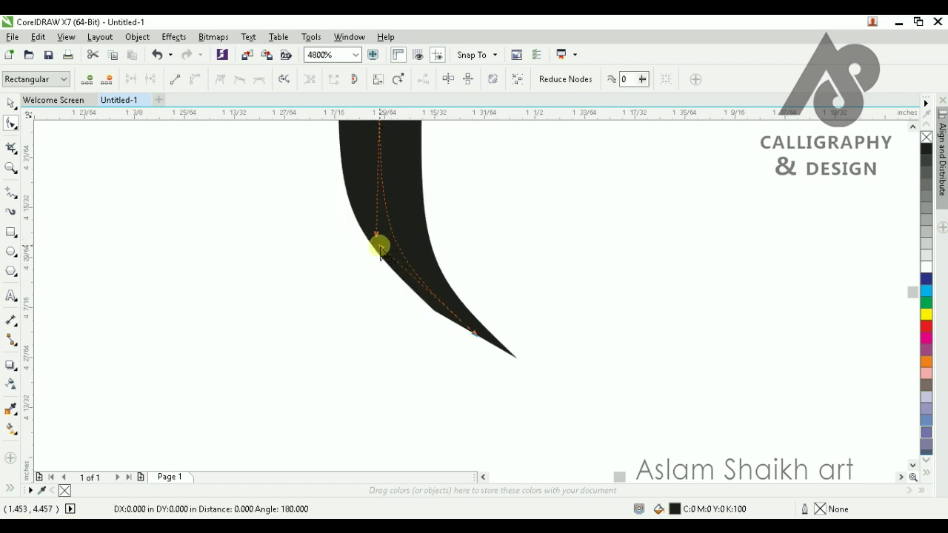
- Select the calligraphic stroke and give it a cyan hairline outline
scroll(423, 295, down, 3)
scroll(427, 218, up, 1)
key(space)
click(465, 329)
scroll(428, 304, up, 1)
click(413, 300)
click(10, 212)
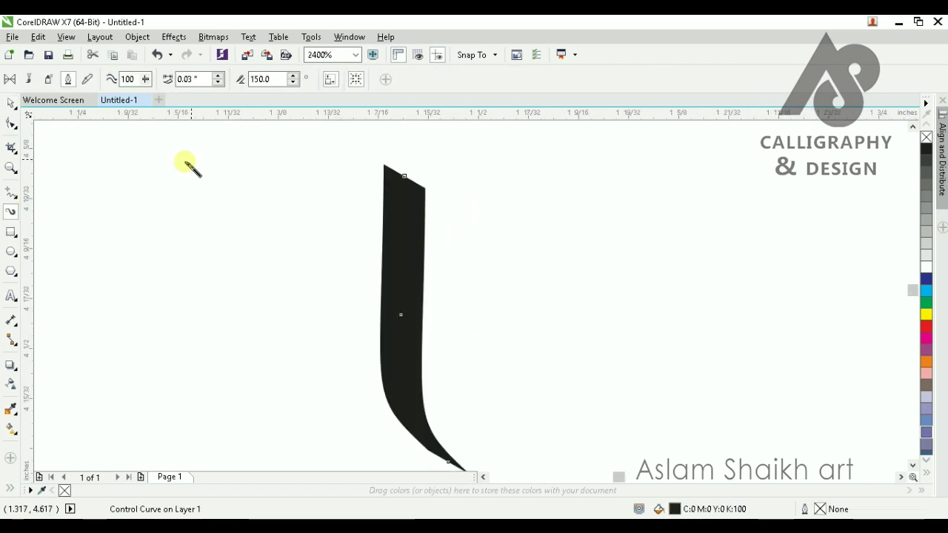
scroll(373, 219, down, 1)
scroll(404, 280, up, 1)
click(376, 268)
scroll(374, 276, down, 1)
scroll(385, 220, up, 1)
click(11, 104)
scroll(273, 213, down, 1)
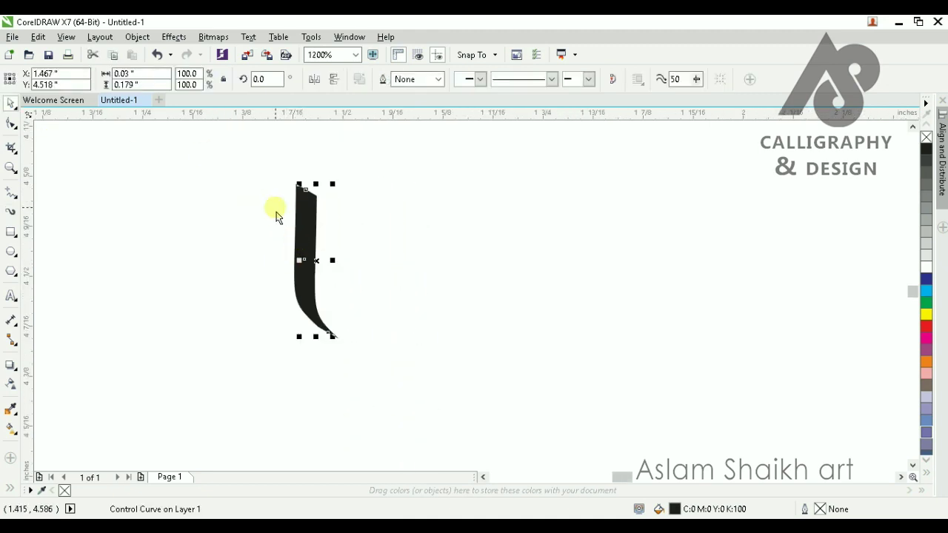
scroll(299, 201, up, 2)
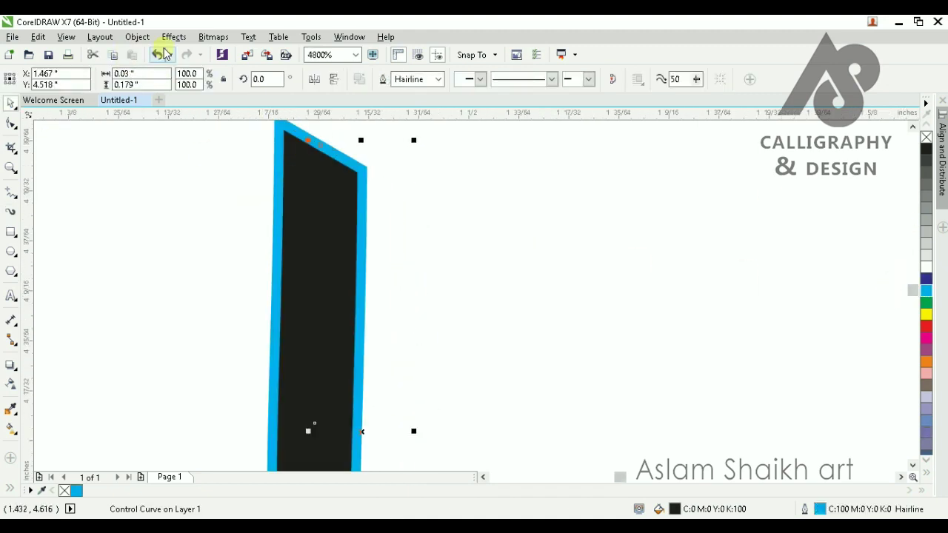
- Break the stroke's artistic media group apart to separate its shape from the centre line
click(137, 36)
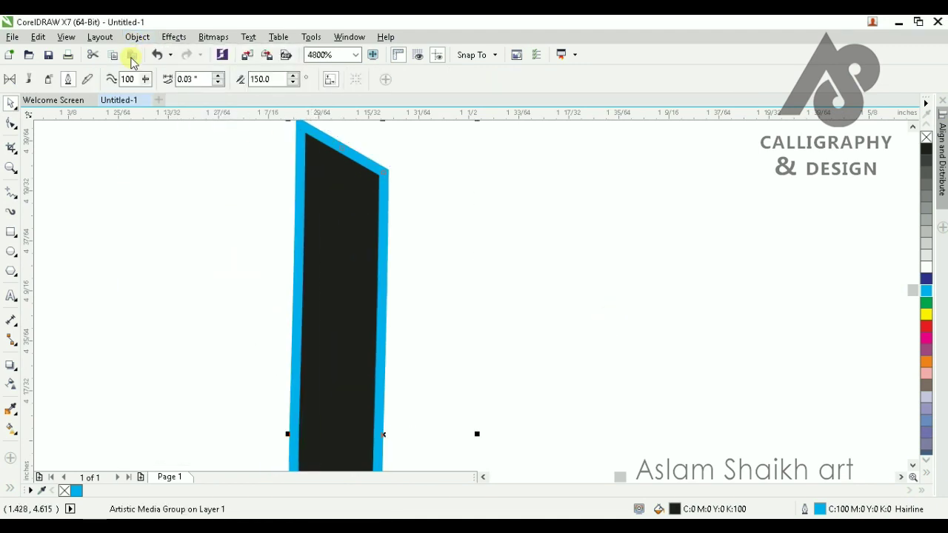
click(137, 36)
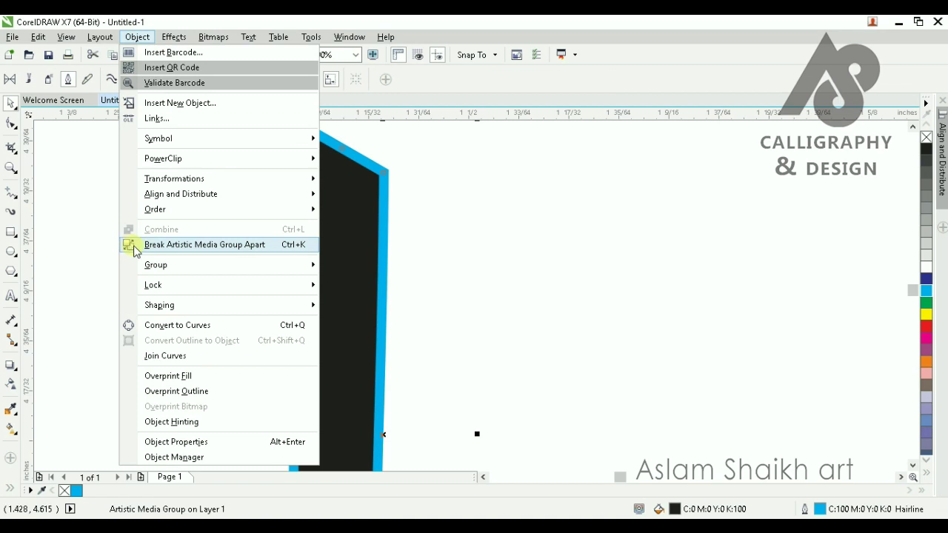
click(255, 246)
scroll(421, 185, down, 2)
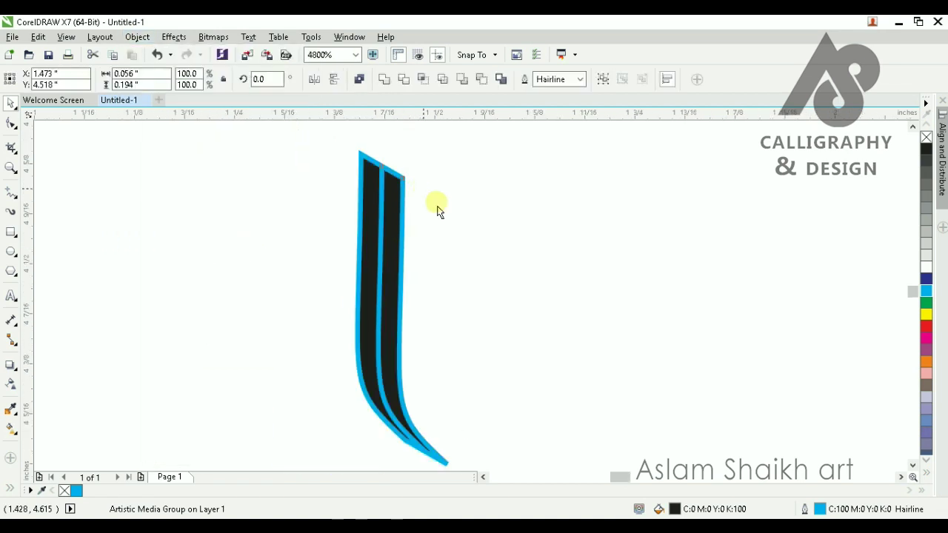
- Move the separated centre line away from the stroke shape and delete it
click(420, 178)
scroll(418, 175, up, 2)
drag(350, 223, 548, 243)
right_click(548, 243)
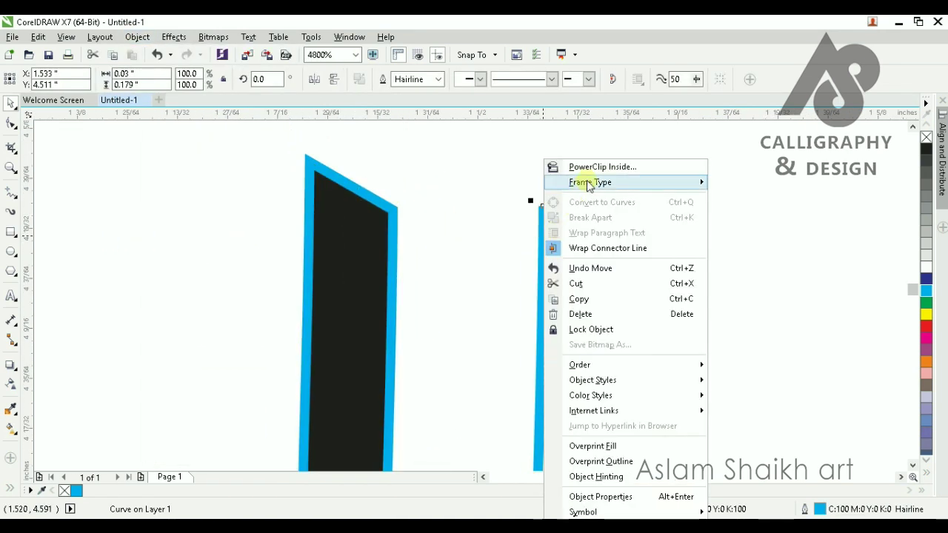
click(699, 314)
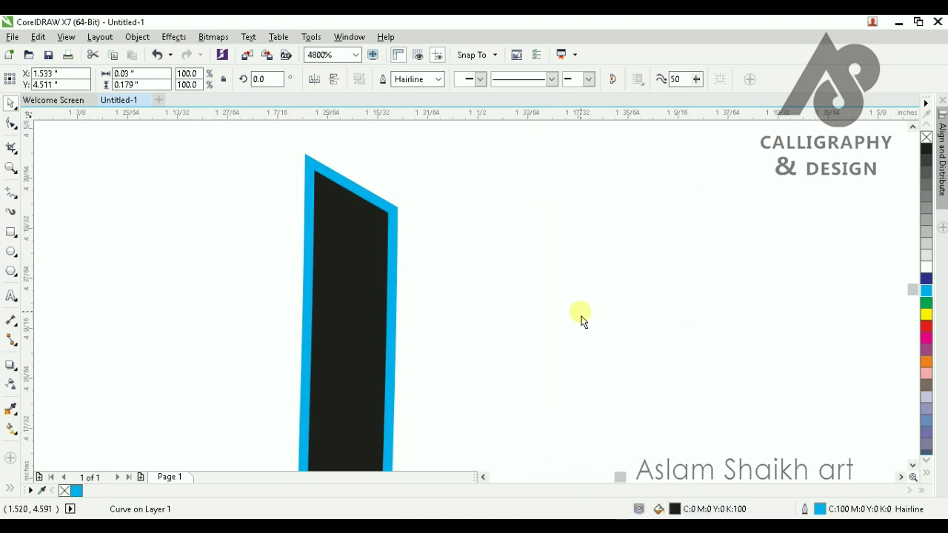
- Select the remaining stroke shape and set its outline width to None
scroll(523, 288, down, 3)
scroll(502, 275, up, 3)
click(510, 273)
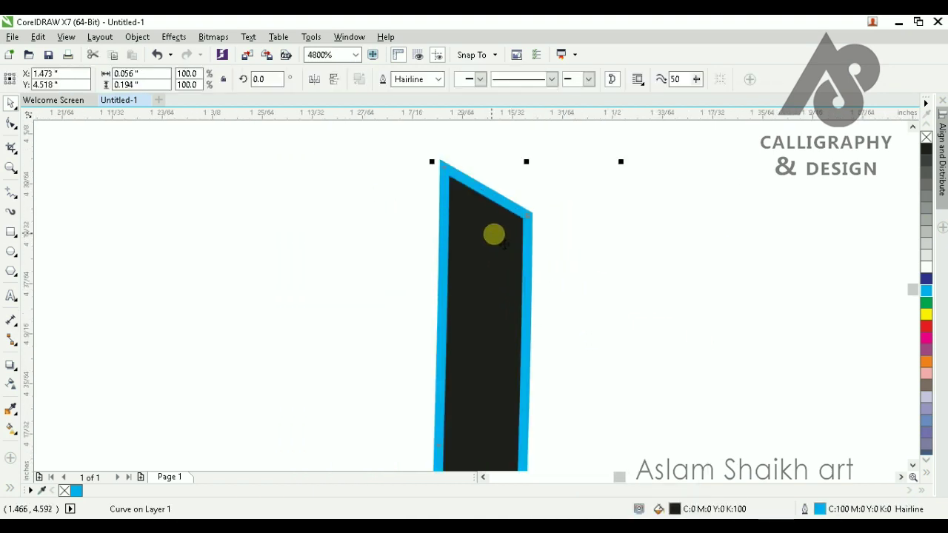
click(439, 79)
click(406, 89)
scroll(408, 254, down, 3)
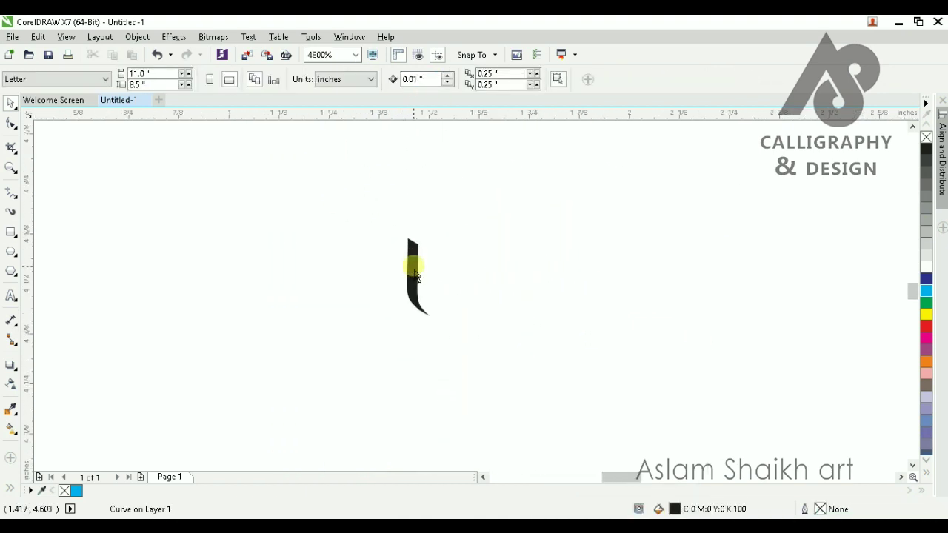
- Add a node on each side edge of the stem, just below its two top corners
scroll(413, 210, up, 2)
click(413, 210)
click(11, 123)
scroll(434, 144, up, 1)
scroll(375, 309, down, 1)
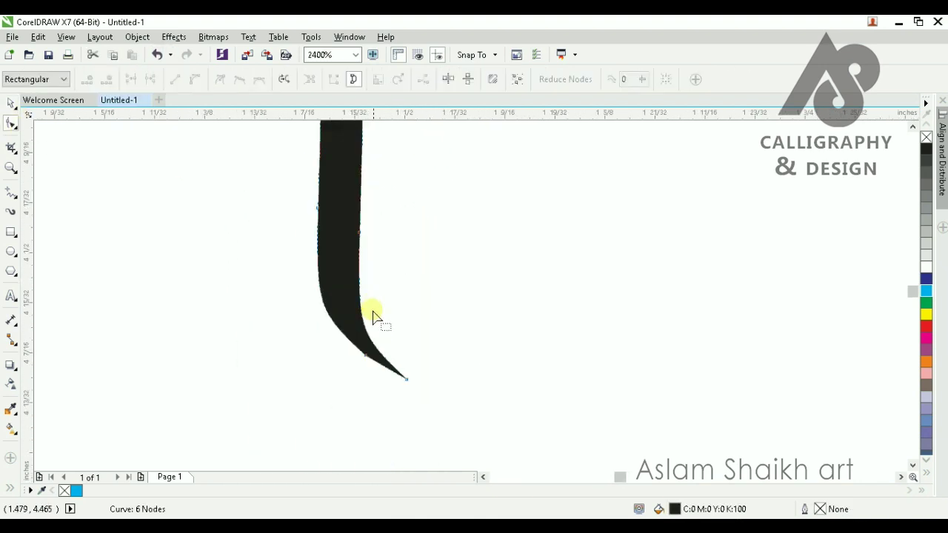
scroll(347, 315, up, 2)
scroll(348, 315, down, 3)
scroll(330, 245, up, 3)
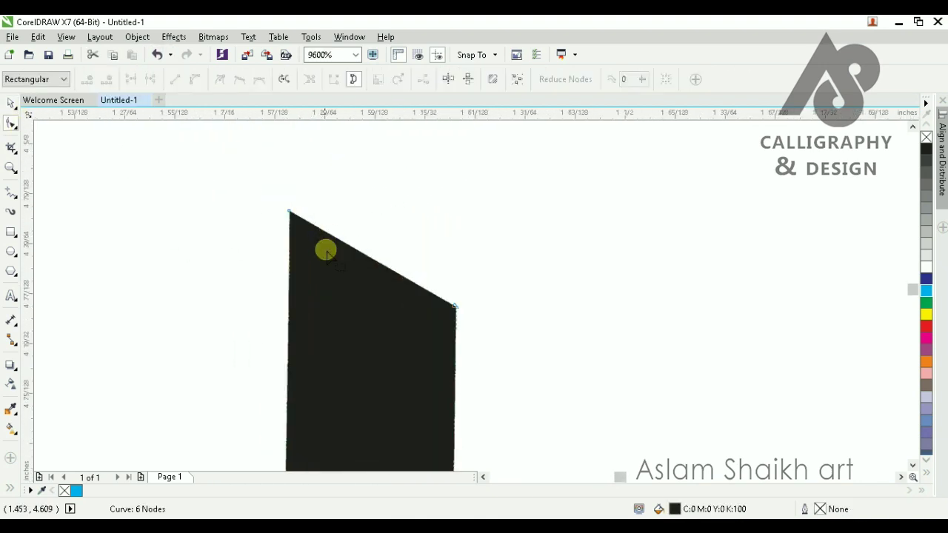
scroll(290, 257, up, 3)
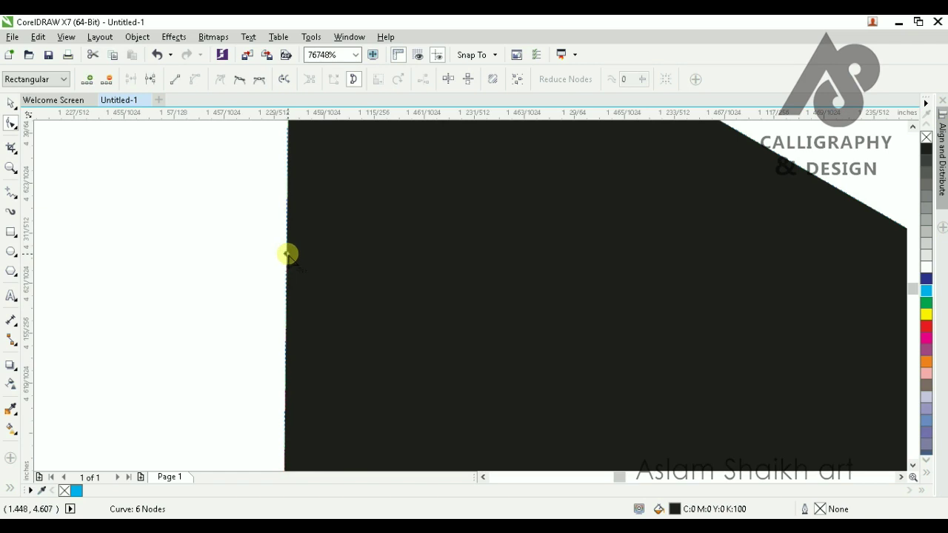
double_click(289, 256)
scroll(288, 258, down, 2)
scroll(329, 316, down, 1)
scroll(474, 370, up, 1)
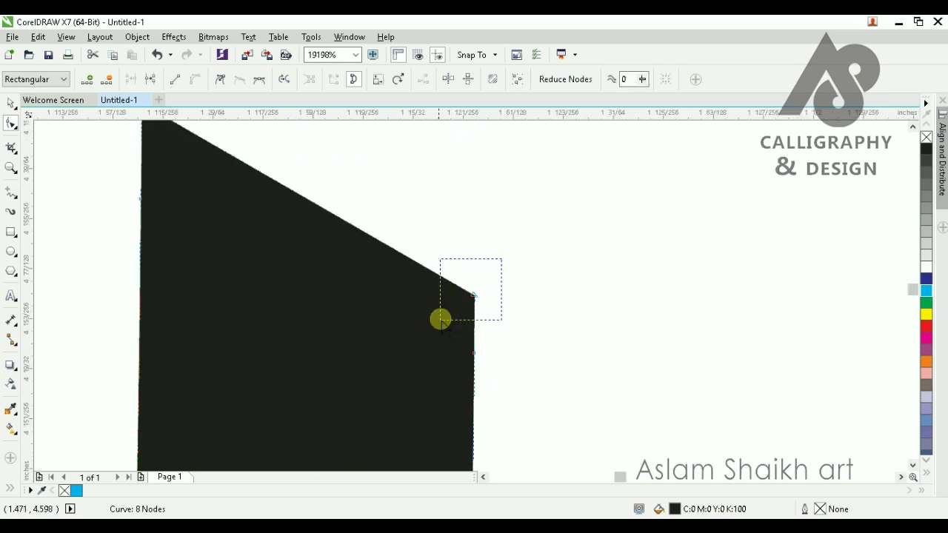
- Select the corner nodes at the stem's slanted top and delete them to round the end
drag(502, 258, 441, 320)
scroll(467, 280, down, 1)
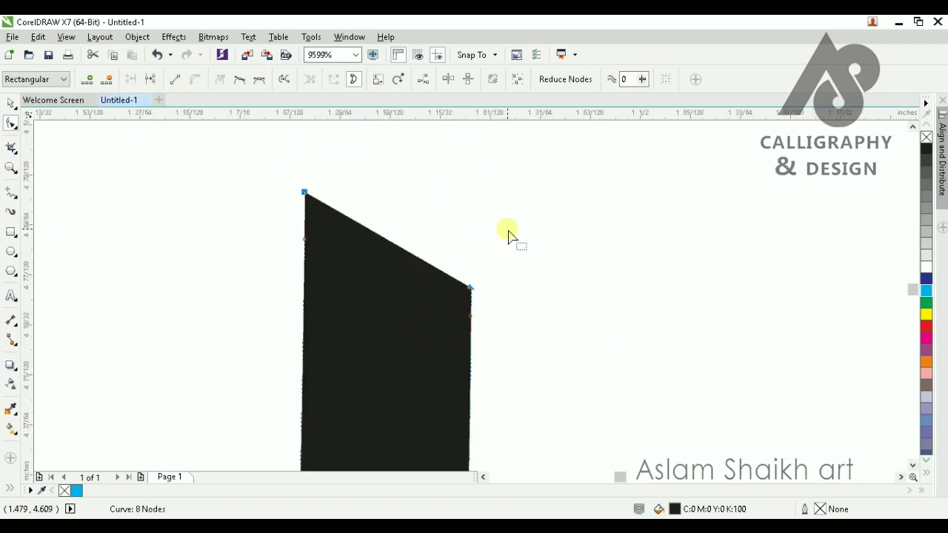
key(Delete)
scroll(341, 164, up, 1)
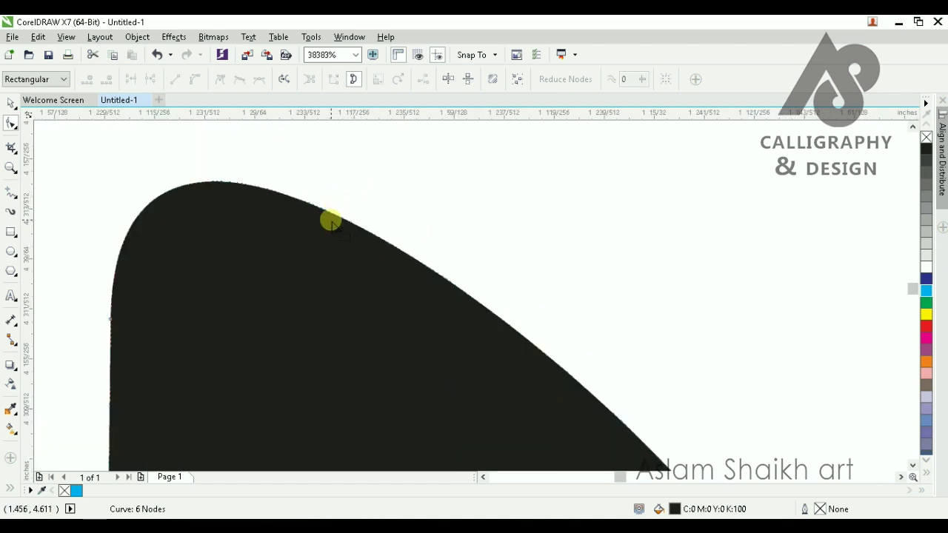
- Add a node on the rounded top edge and extend its handle toward the lower corner to straighten the slant
double_click(333, 214)
scroll(407, 279, down, 2)
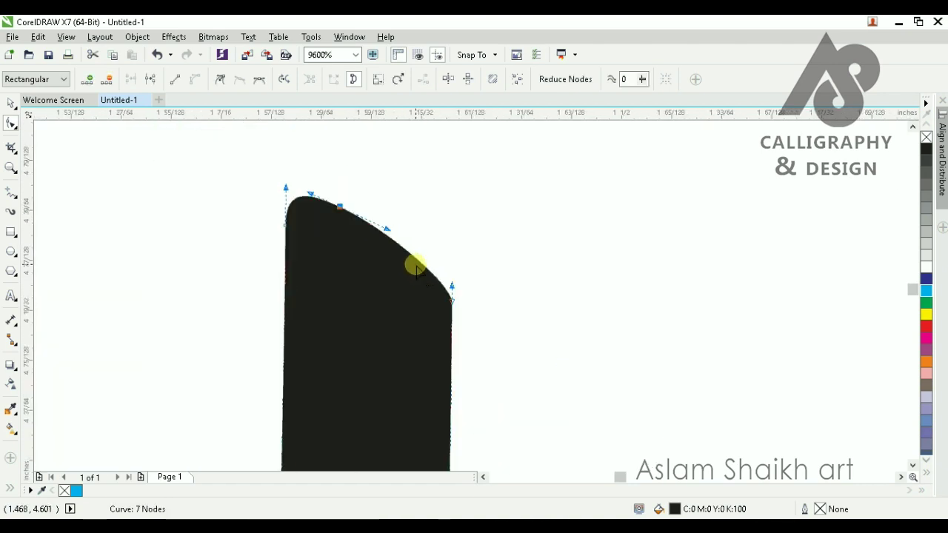
scroll(381, 222, up, 1)
drag(375, 216, 449, 261)
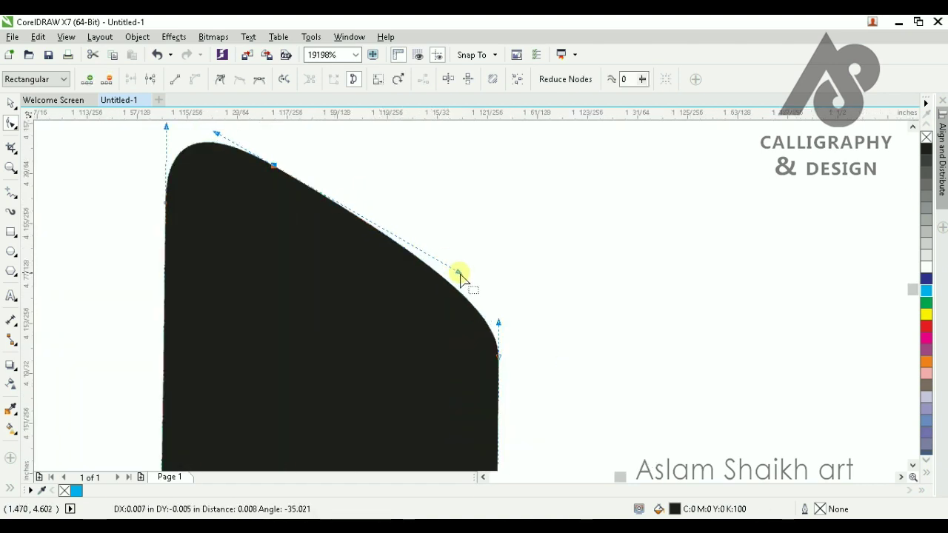
- Deselect the stroke and examine its rounded top and pointed tail
scroll(470, 289, down, 3)
click(14, 103)
click(444, 231)
scroll(445, 231, down, 2)
scroll(417, 245, up, 3)
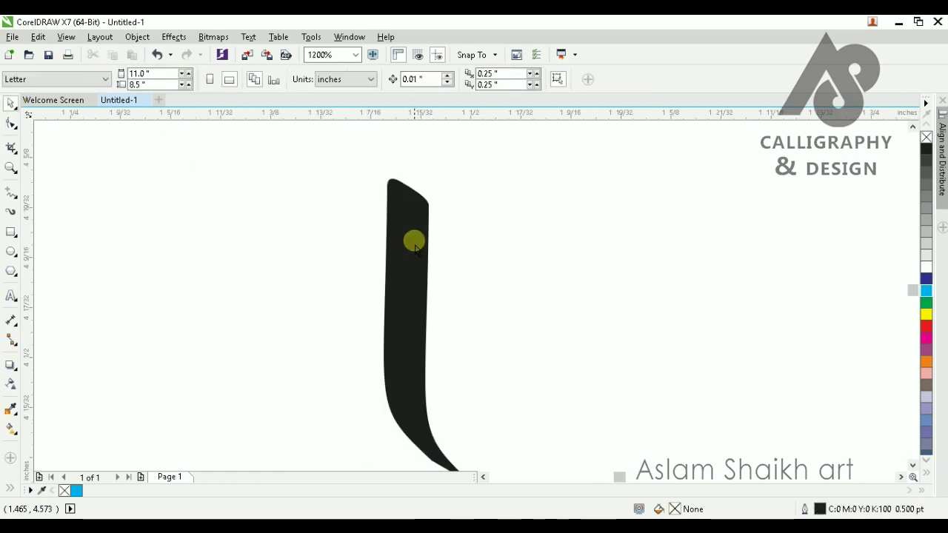
scroll(429, 246, down, 2)
scroll(440, 364, up, 3)
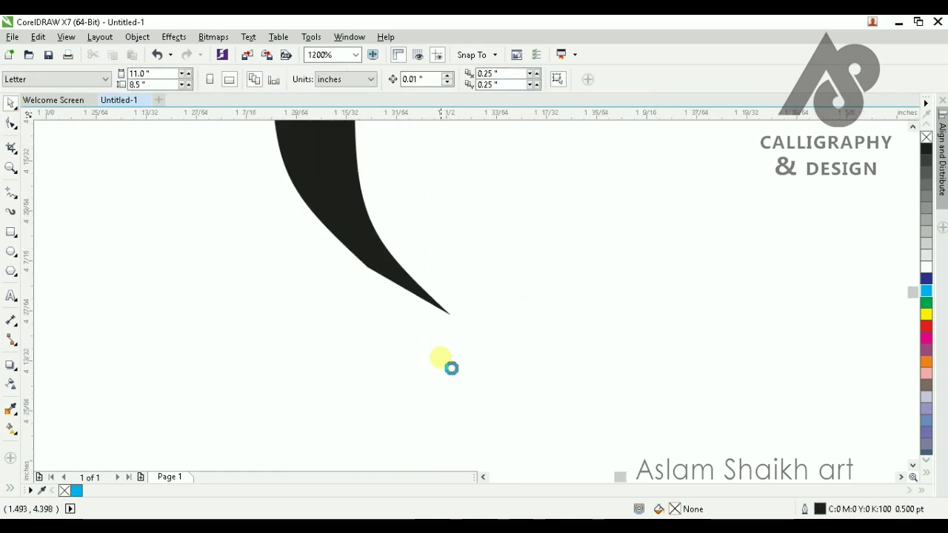
scroll(409, 248, down, 2)
scroll(410, 168, up, 1)
- Place a duplicate of the vertical stroke to the left of the original
drag(413, 206, 227, 235)
right_click(227, 236)
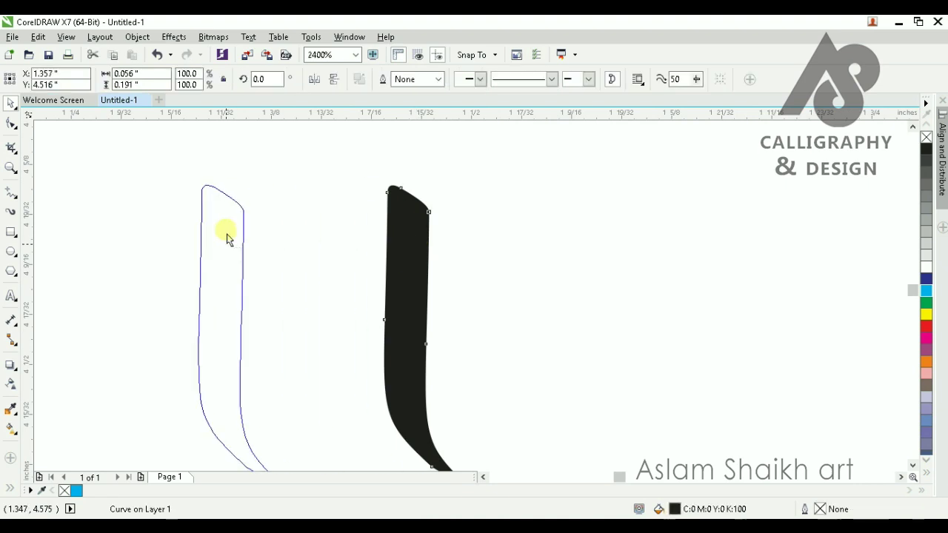
scroll(322, 235, down, 1)
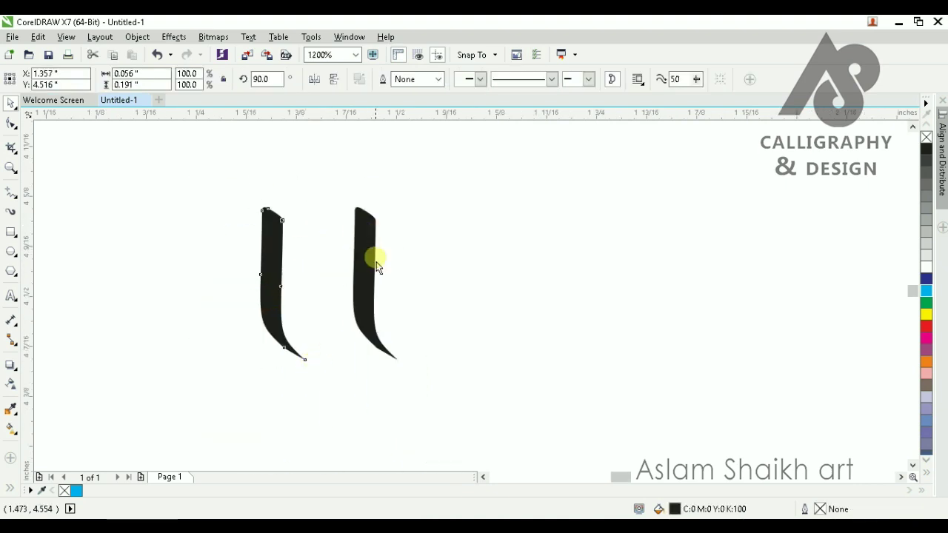
- Rotate the duplicate stroke by 90° and move it above the original
drag(371, 259, 370, 260)
click(326, 255)
mouse_move(278, 297)
mouse_down()
mouse_move(304, 195)
mouse_move(646, 361)
mouse_up()
scroll(280, 175, up, 2)
scroll(291, 262, down, 2)
click(265, 342)
- Draw a rectangle over the curved part of the horizontal stroke and cut that part away with Back Minus Front
click(11, 232)
scroll(305, 232, up, 1)
click(12, 108)
shift+click(217, 275)
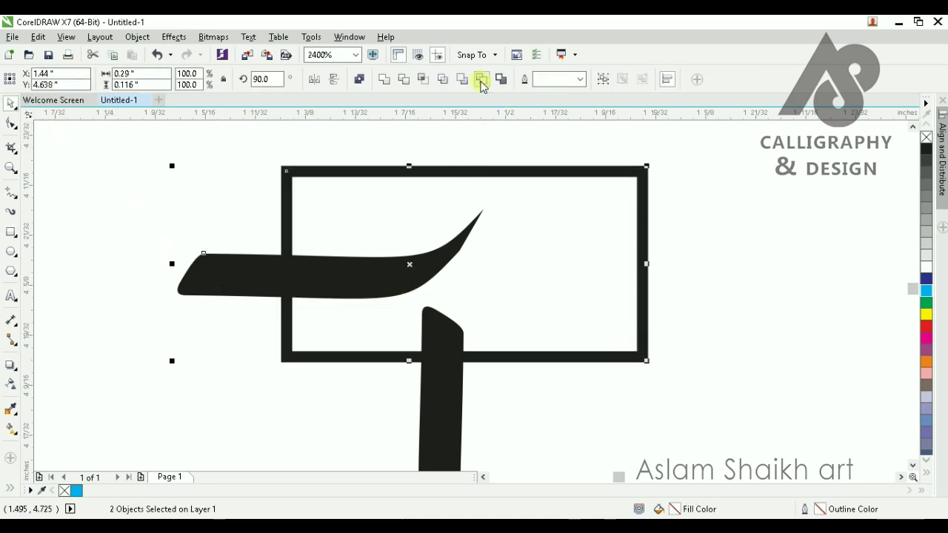
click(481, 80)
- Create a mirrored copy of the cut stroke half on its right side and flip the copy vertically
scroll(182, 279, up, 2)
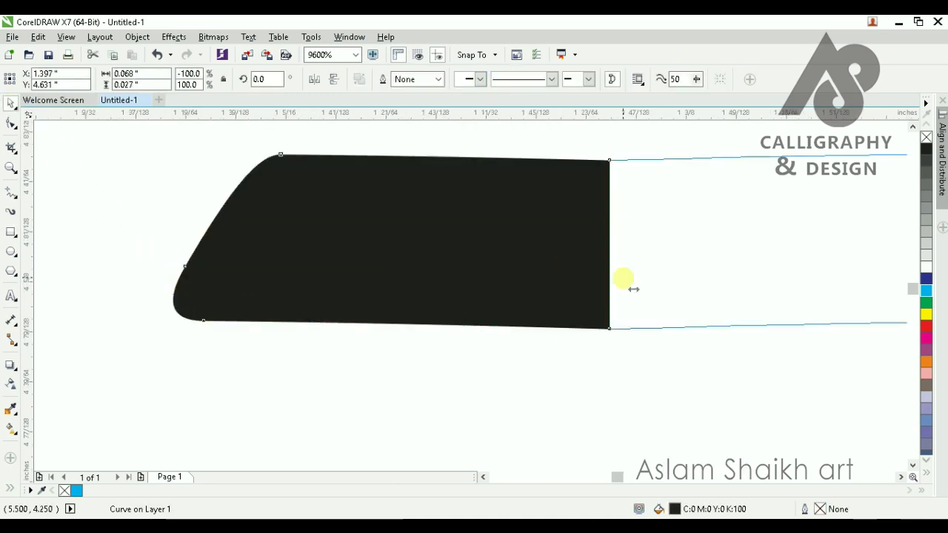
drag(567, 263, 643, 261)
right_click(642, 260)
click(334, 80)
scroll(322, 183, down, 1)
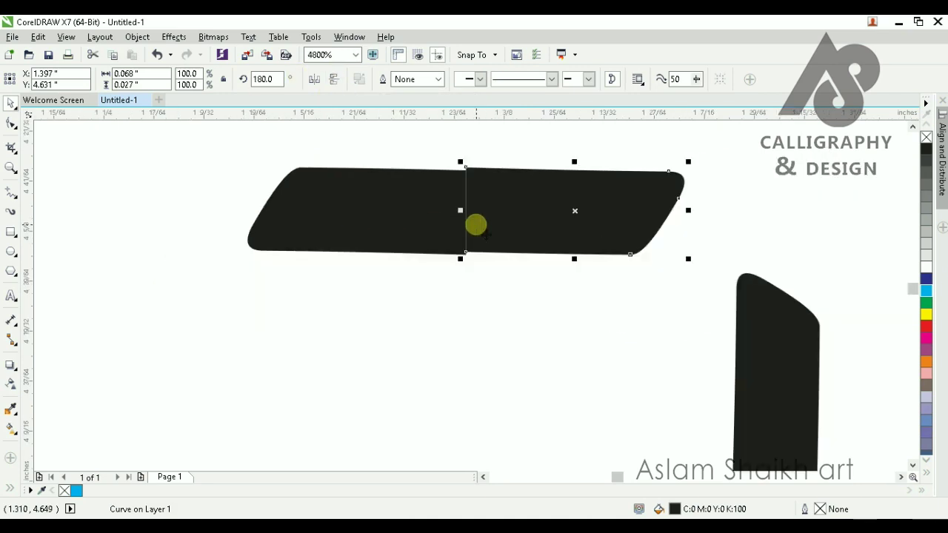
- Undo the mirrored copy, the cut, the rectangle and the duplicate's move and rotation
scroll(518, 179, up, 1)
scroll(487, 225, down, 2)
scroll(487, 229, up, 1)
key(ctrl+z)
scroll(441, 245, down, 2)
key(ctrl+z)
key(ctrl+z)
key(ctrl+z)
key(ctrl+z)
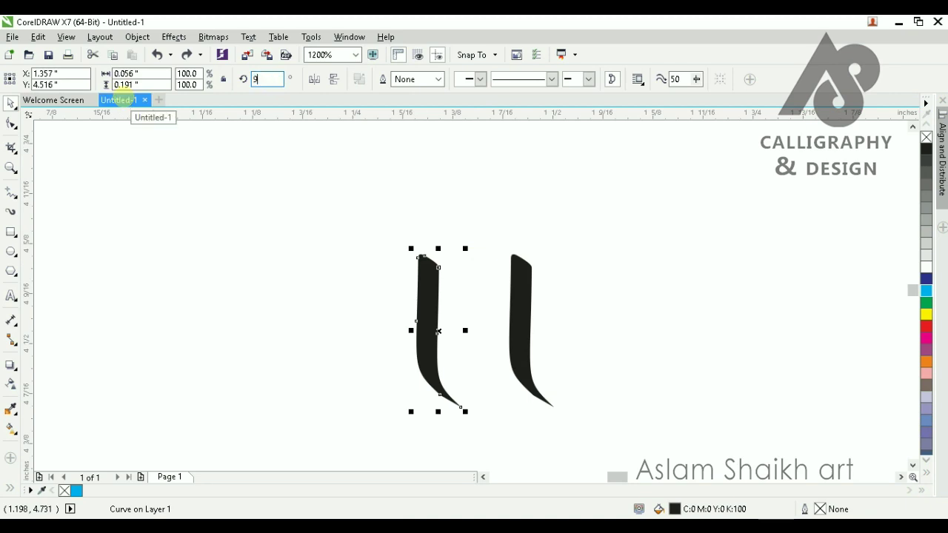
- Turn the duplicate by 90° into a horizontal stroke and place it above the original stroke
key(ctrl+shift+z)
mouse_move(370, 328)
mouse_down()
mouse_move(438, 204)
mouse_move(407, 229)
mouse_up()
- Add a horizontal guideline along the horizontal stroke's lower edge and rotate the stroke slightly to level it
scroll(439, 203, up, 2)
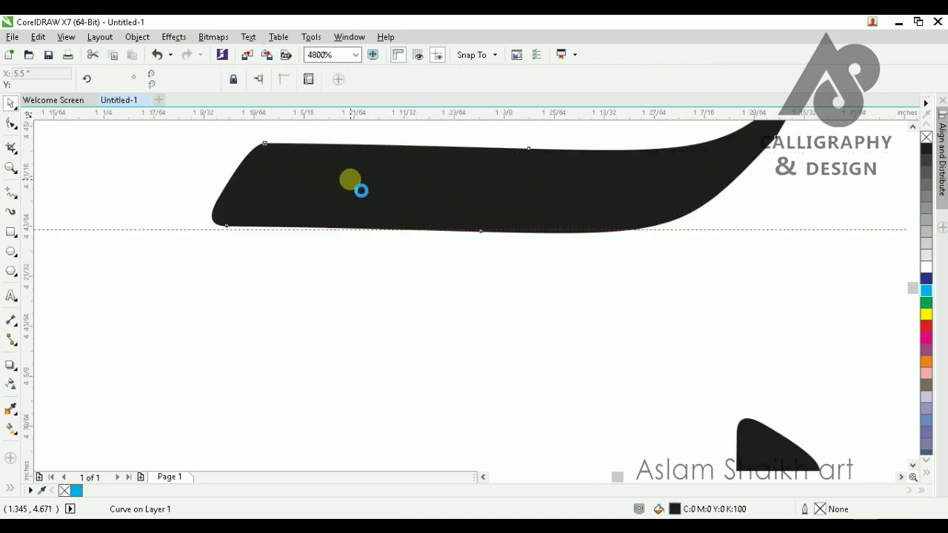
click(351, 182)
scroll(449, 235, down, 1)
scroll(623, 180, up, 1)
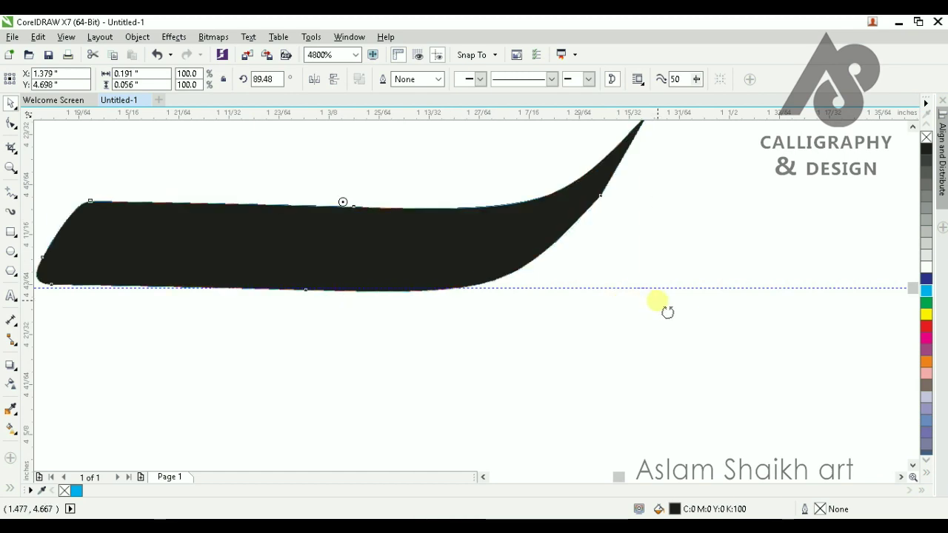
drag(661, 297, 668, 298)
click(615, 348)
scroll(615, 348, down, 2)
scroll(563, 318, up, 2)
scroll(326, 268, down, 1)
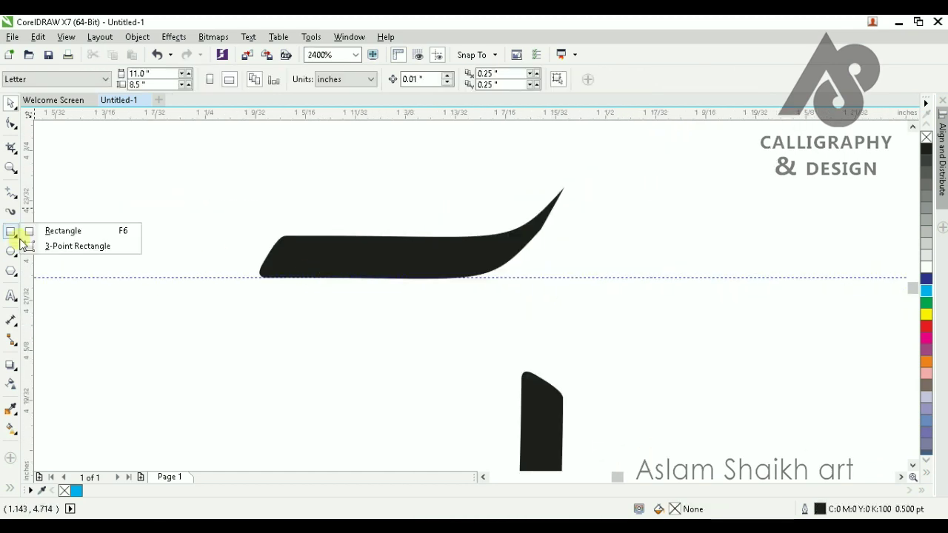
- Draw a rectangle over the curved right half of the horizontal stroke and cut that half away with Back Minus Front
click(63, 231)
drag(388, 146, 597, 332)
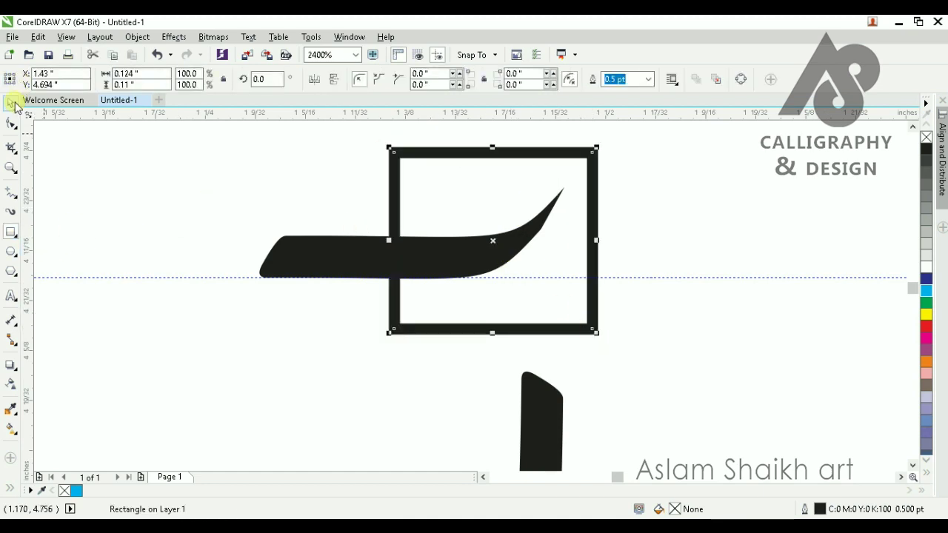
shift+click(337, 244)
click(483, 80)
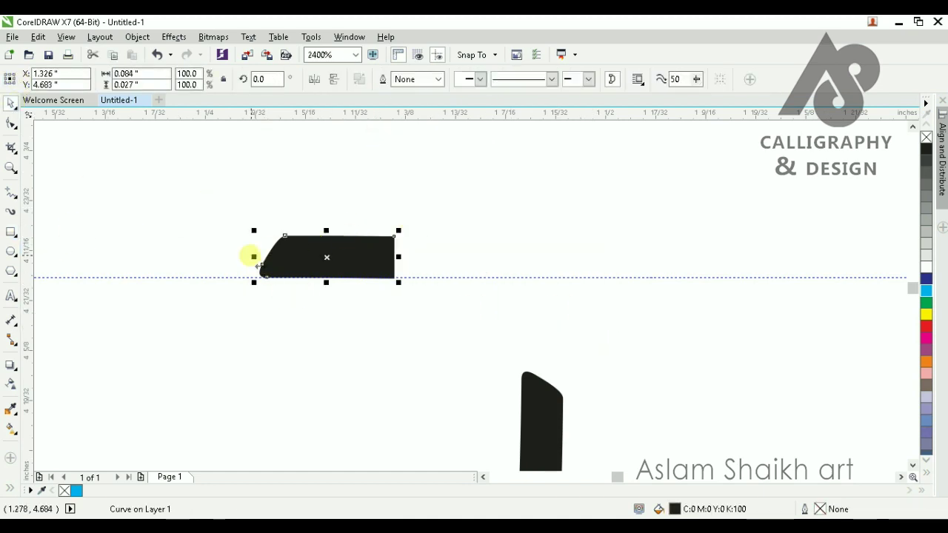
- Create a mirrored copy of the remaining half on its right side and flip the copy vertically
drag(256, 259, 426, 274)
right_click(426, 274)
scroll(427, 274, up, 2)
click(335, 80)
scroll(369, 253, down, 2)
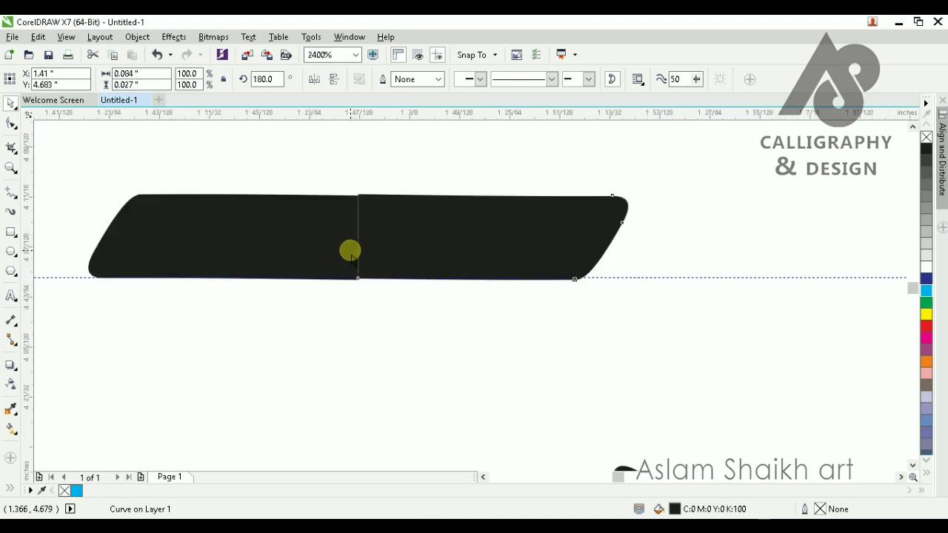
- Align the flipped half with the original half at the seam and combine the two into one bar
scroll(350, 252, up, 10)
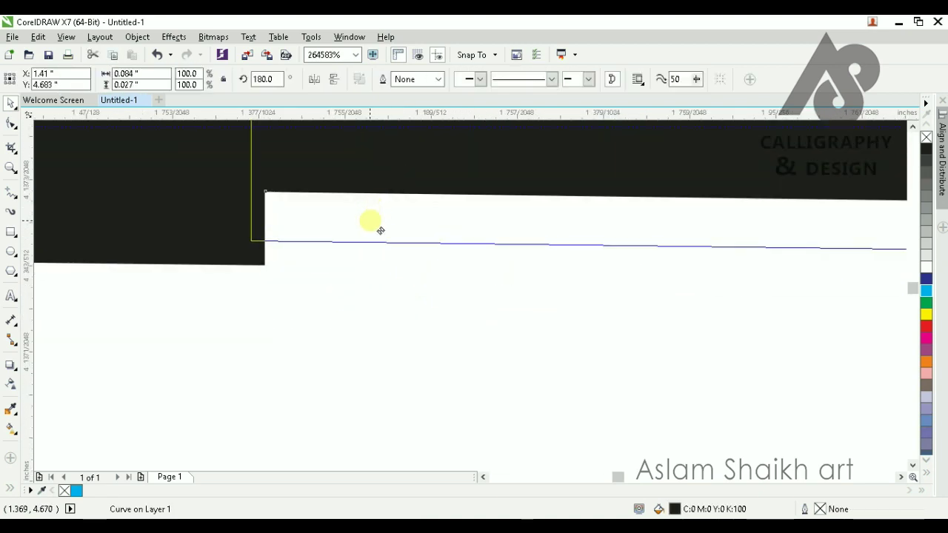
drag(370, 220, 364, 246)
scroll(362, 258, down, 6)
shift+click(288, 216)
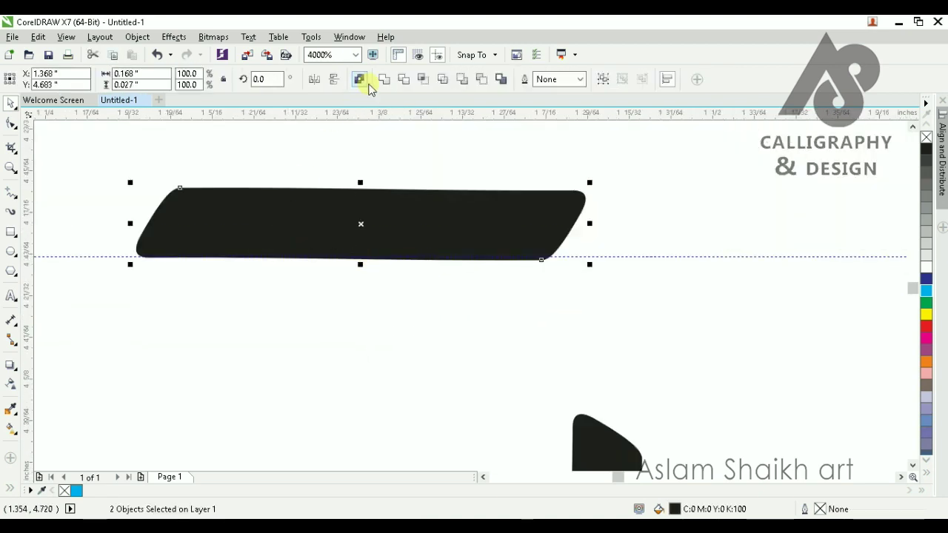
key(ctrl+l)
- Delete the seam nodes of the combined bar and raise its right-end nodes so the lower edge meets the guideline
key(F10)
key(Delete)
drag(497, 163, 549, 270)
scroll(549, 269, up, 6)
scroll(417, 271, down, 2)
click(404, 268)
drag(404, 274, 408, 214)
scroll(503, 265, down, 7)
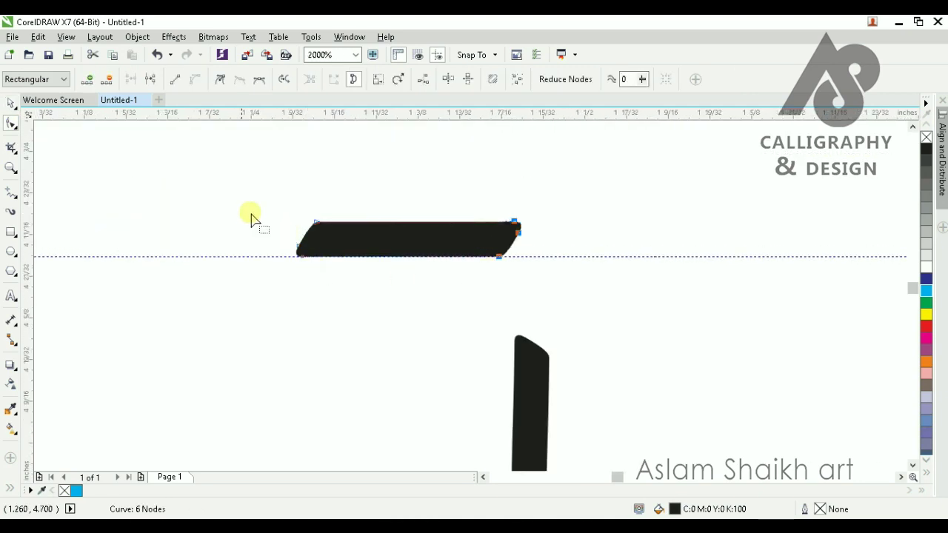
- Adjust the bar's left-end nodes so its lower edge runs level along the guideline
scroll(296, 256, up, 9)
drag(411, 405, 411, 385)
scroll(422, 385, down, 9)
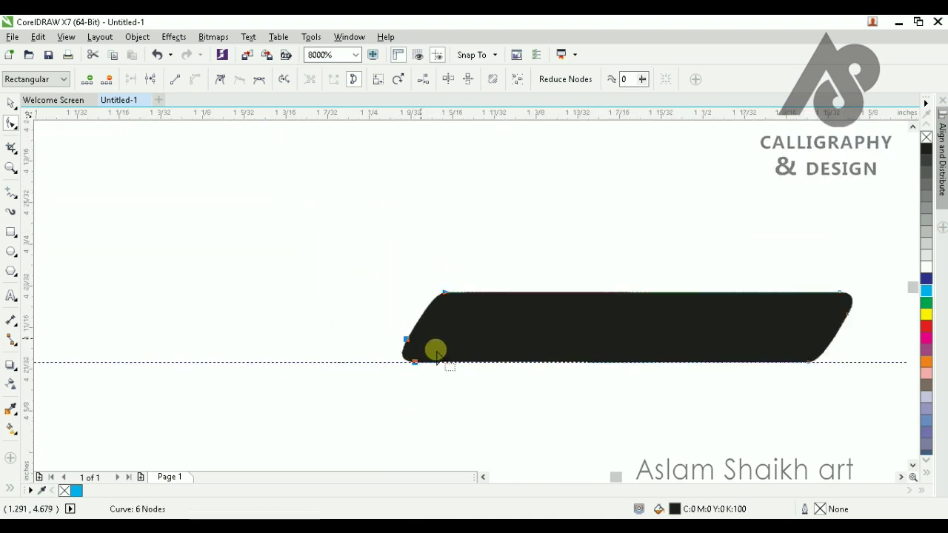
click(506, 403)
- Move the finished bar down onto the top of the vertical stroke
scroll(488, 363, down, 4)
scroll(403, 200, up, 5)
drag(411, 166, 542, 391)
scroll(445, 284, down, 2)
click(572, 348)
scroll(425, 321, up, 1)
scroll(439, 280, down, 1)
scroll(417, 268, up, 1)
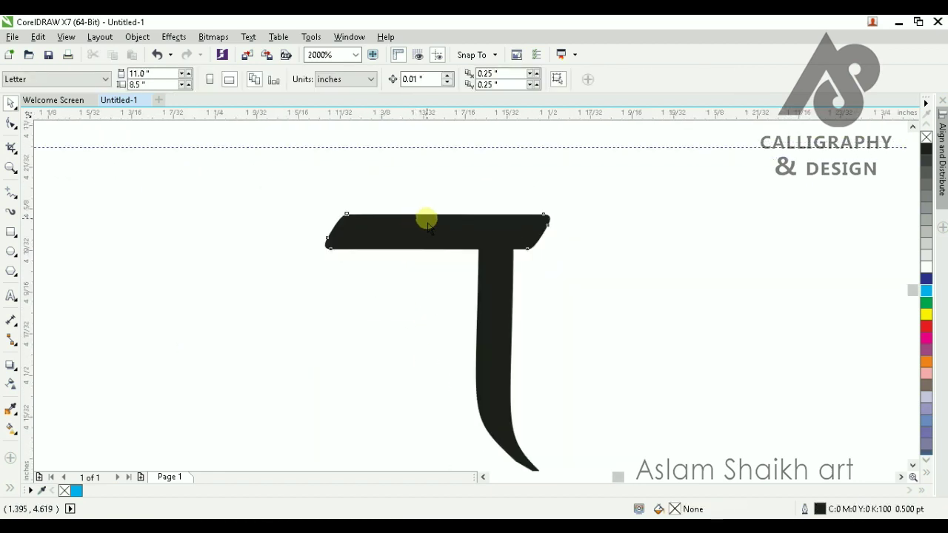
- Mirror the bar horizontally and shift it so its right end joins the vertical stroke's top corner
click(423, 221)
click(347, 162)
drag(452, 230, 398, 230)
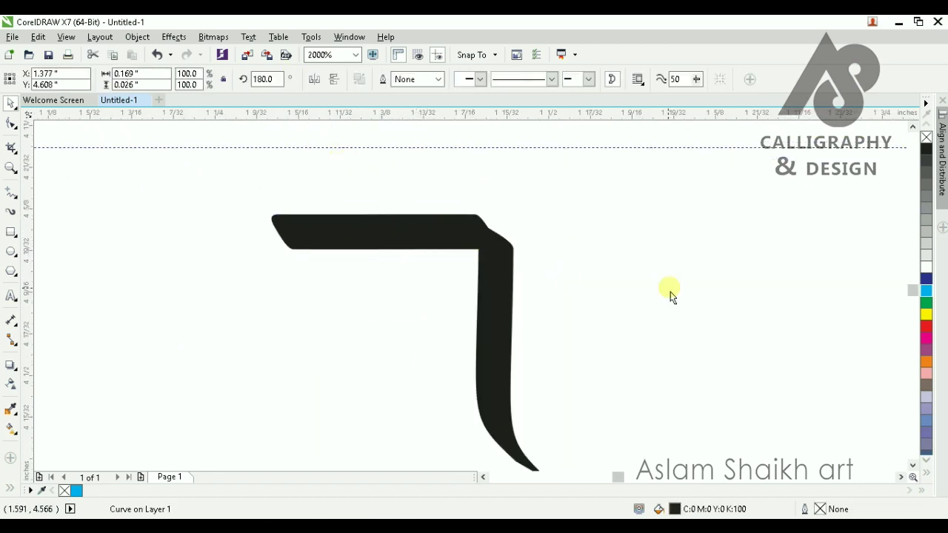
click(669, 291)
scroll(564, 278, up, 1)
drag(282, 179, 302, 178)
click(561, 258)
scroll(571, 269, down, 4)
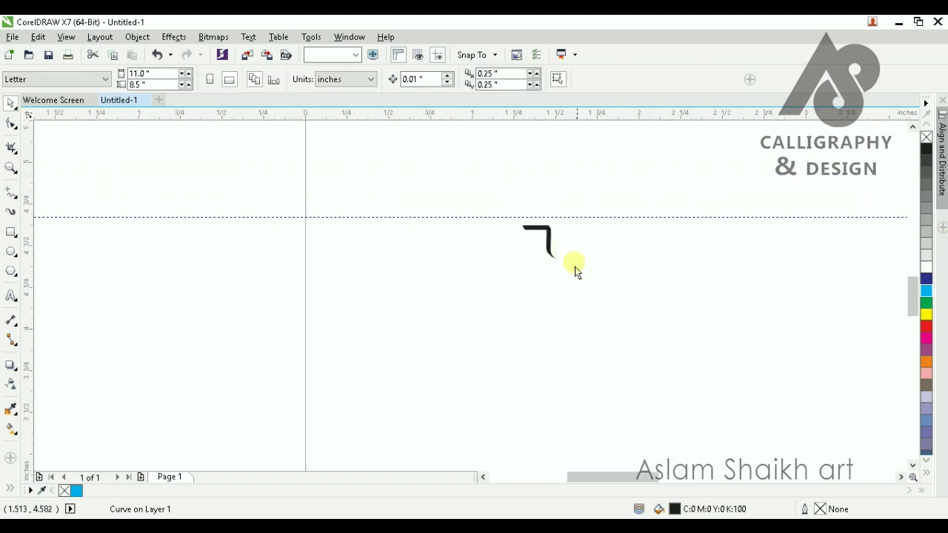
scroll(528, 250, up, 3)
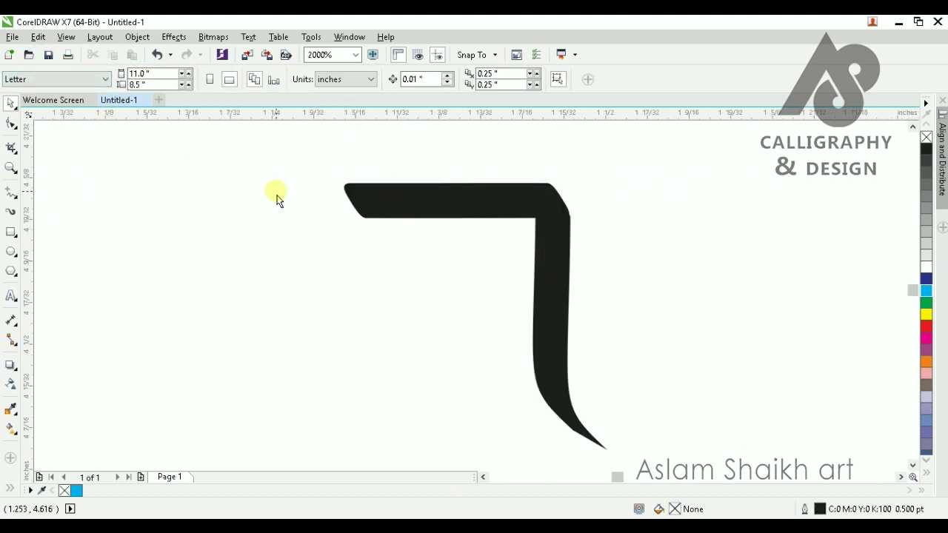
- Save the drawing to the Desktop as a CDR file named xxx
key(ctrl+s)
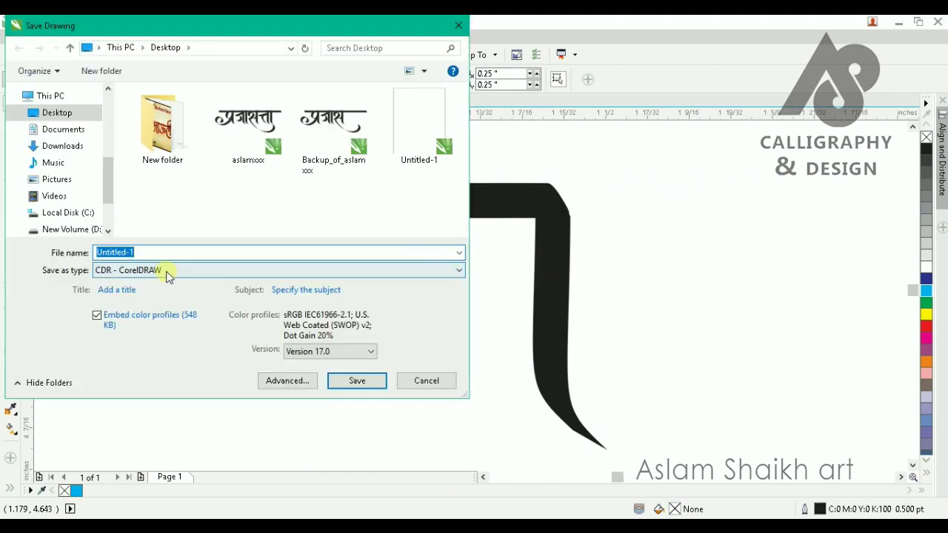
text(xxx)
key(Return)
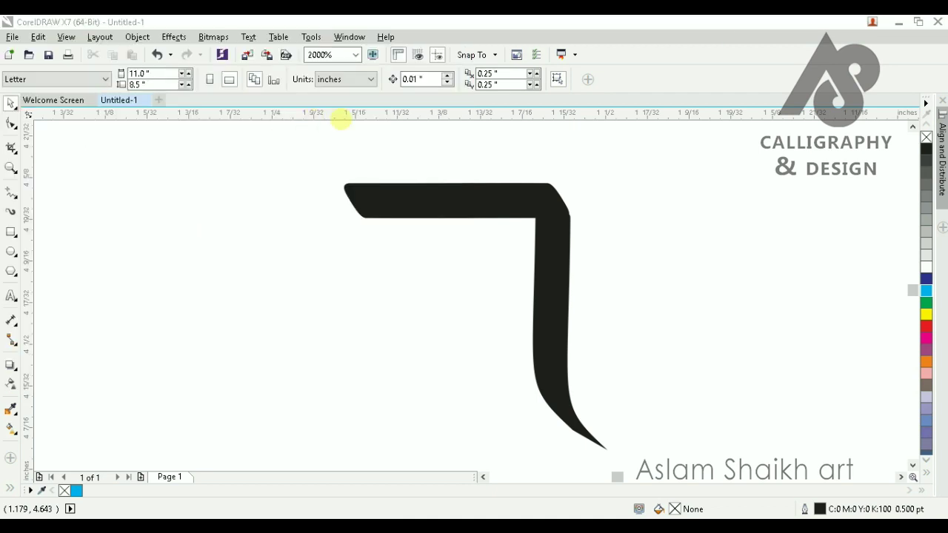
- Try calligraphic Artistic Media strokes for the letter's bowl beneath the bar and undo them
click(9, 210)
scroll(416, 197, down, 1)
scroll(443, 197, up, 1)
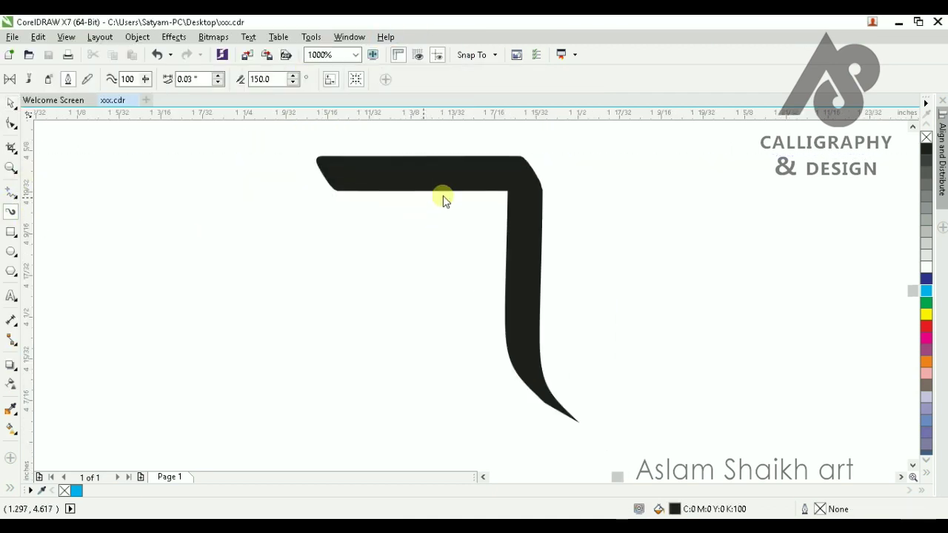
mouse_move(422, 224)
mouse_down()
mouse_move(455, 328)
mouse_move(523, 275)
mouse_up()
key(ctrl+z)
mouse_move(440, 173)
mouse_down()
mouse_move(411, 301)
mouse_move(514, 250)
mouse_up()
scroll(444, 271, down, 2)
scroll(461, 197, up, 1)
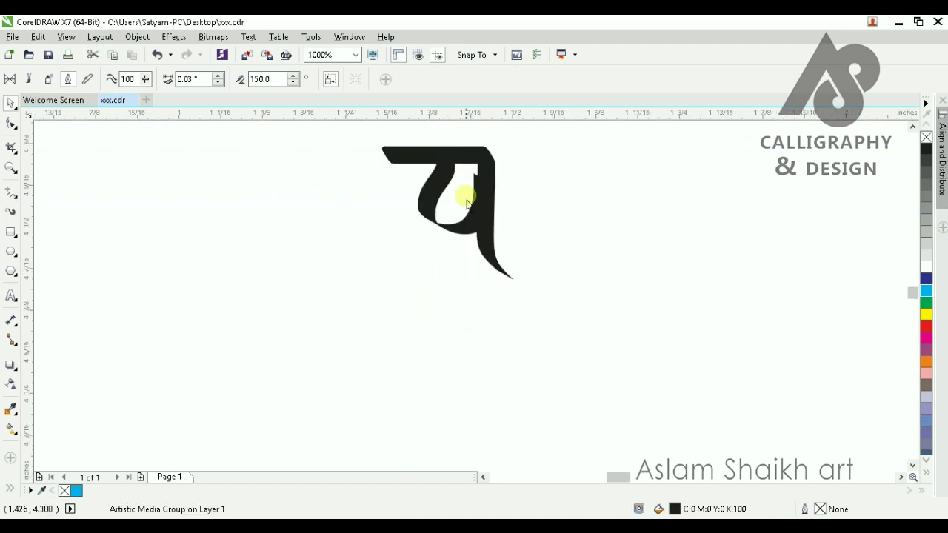
scroll(423, 193, up, 1)
key(ctrl+z)
- Draw a U-shaped calligraphic stroke from the bar down and up into the vertical stroke as the bowl
drag(414, 155, 398, 234)
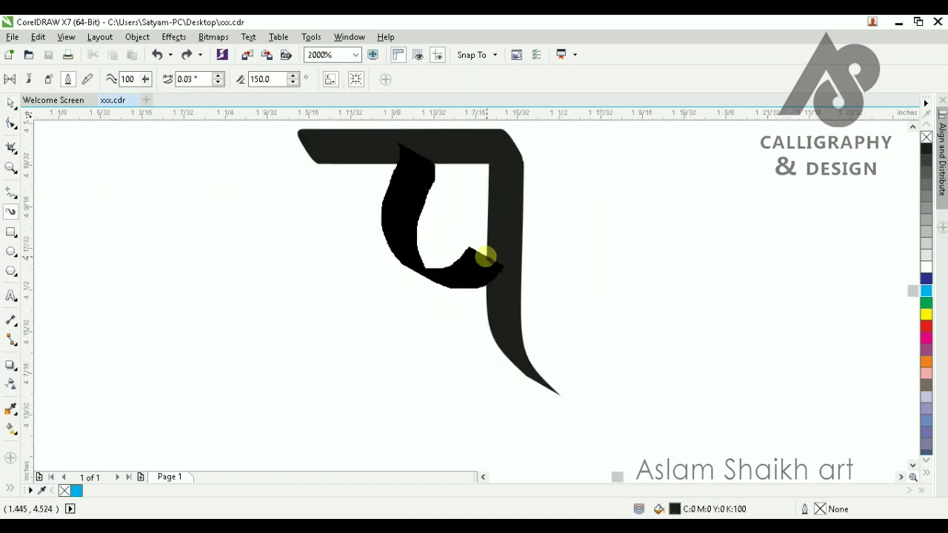
drag(485, 257, 501, 180)
scroll(501, 180, down, 1)
scroll(439, 239, up, 1)
- Reshape the bowl stroke by moving its node for a smoother curve
click(10, 123)
click(348, 218)
scroll(348, 218, up, 2)
scroll(414, 326, down, 1)
drag(359, 190, 369, 203)
scroll(436, 241, down, 2)
scroll(444, 240, up, 2)
key(space)
scroll(481, 257, down, 2)
click(510, 298)
scroll(510, 297, up, 1)
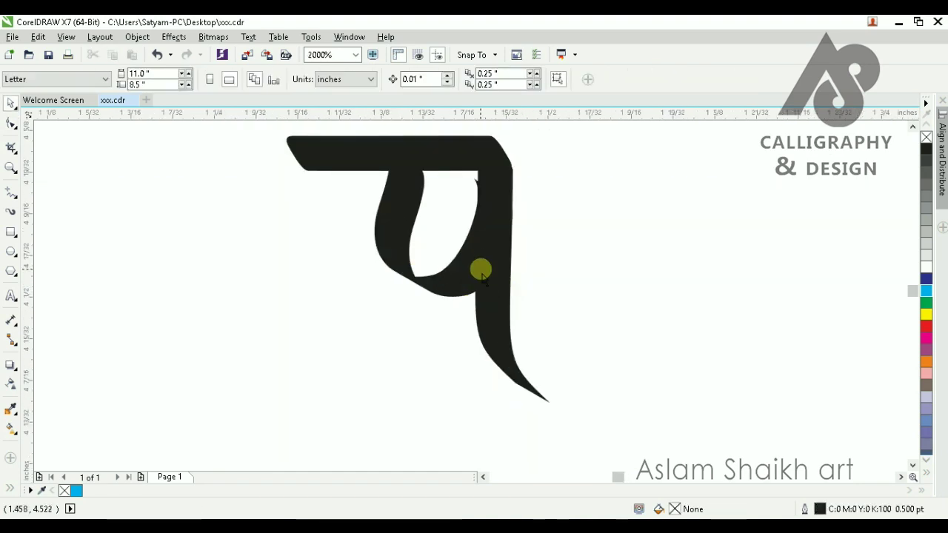
click(492, 271)
click(701, 281)
scroll(444, 268, down, 1)
scroll(518, 252, up, 1)
scroll(438, 326, down, 1)
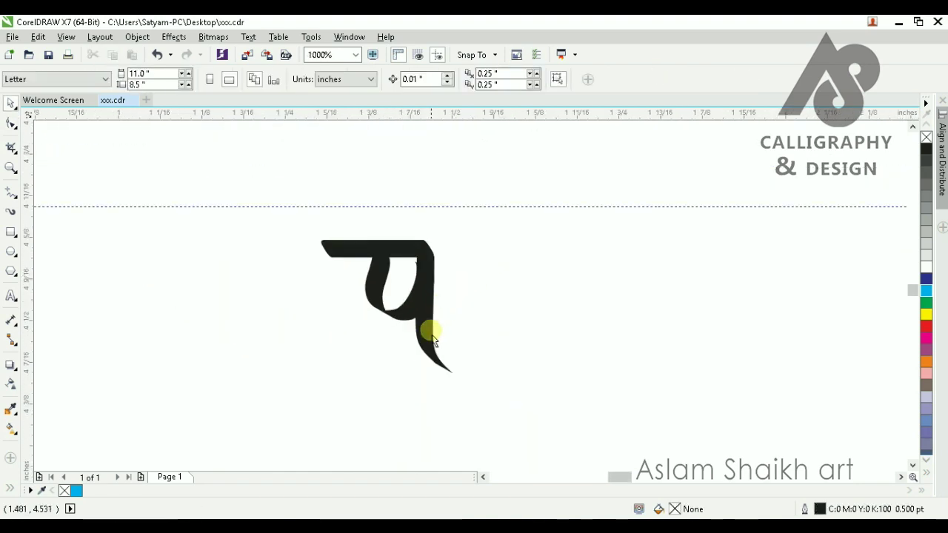
- Move the bar and vertical stroke together to the right of the bowl and merge them into one curve
scroll(423, 323, up, 1)
click(421, 347)
shift+click(274, 176)
drag(278, 185, 569, 185)
scroll(582, 208, down, 1)
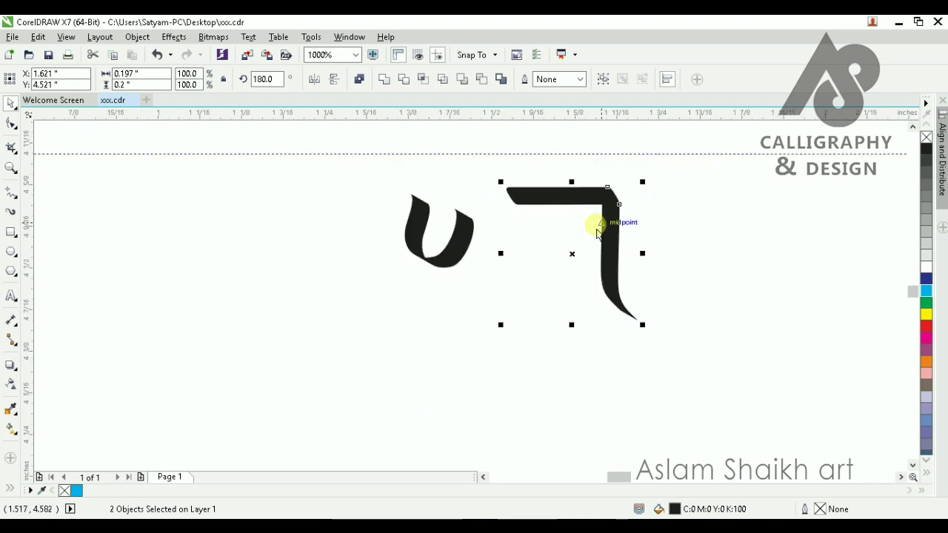
scroll(647, 204, up, 1)
- Place a copy of the merged bar and stem to its right and delete that copy again
drag(496, 195, 712, 197)
right_click(711, 196)
key(Escape)
scroll(624, 194, up, 1)
scroll(508, 213, down, 2)
click(581, 200)
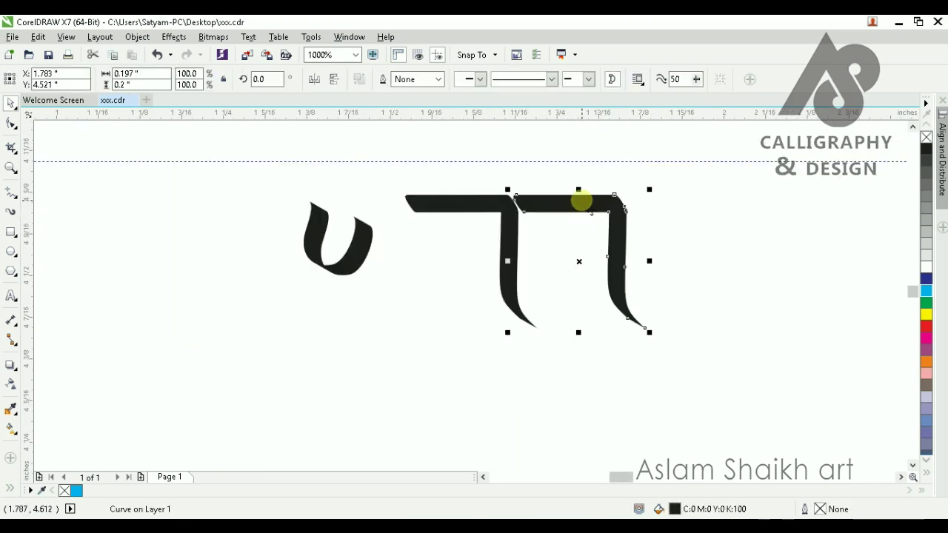
key(Delete)
- Move the merged bar and stem back over the bowl to reassemble the letter
drag(507, 219, 379, 215)
click(448, 261)
scroll(313, 235, up, 1)
drag(453, 253, 402, 243)
click(588, 247)
scroll(402, 215, down, 1)
scroll(406, 235, up, 1)
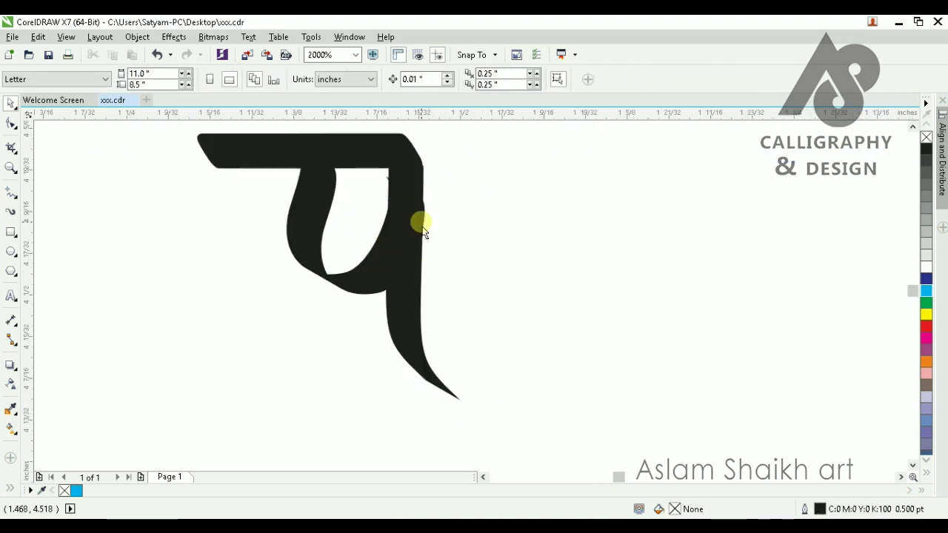
- Duplicate the merged bar and stem directly to the right of the first letter
scroll(425, 231, down, 1)
scroll(433, 265, up, 1)
drag(431, 296, 657, 296)
key(Escape)
scroll(395, 269, down, 1)
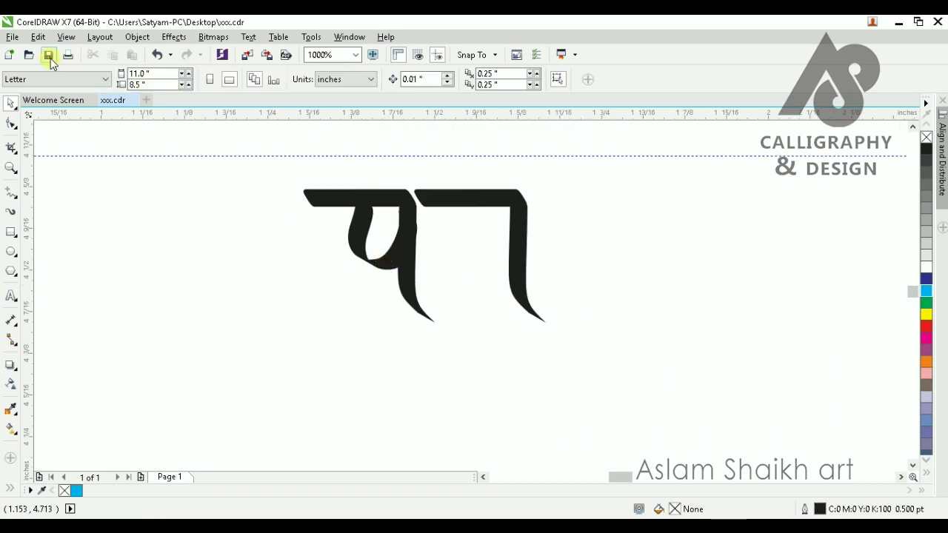
- Draw a calligraphic Artistic Media stroke from the first letter's stem sweeping down left into a curled hook
click(11, 211)
scroll(281, 251, up, 1)
mouse_move(541, 167)
mouse_down()
mouse_move(508, 244)
mouse_move(293, 222)
mouse_up()
drag(337, 271, 323, 271)
scroll(355, 305, down, 3)
scroll(361, 297, up, 2)
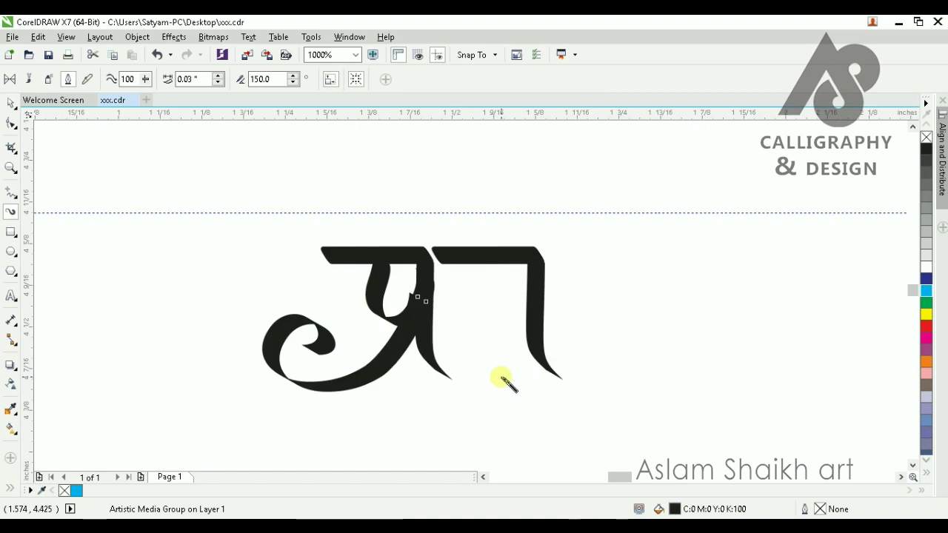
- Move the curled stroke's upper end node into the stem and shift its middle node down left along the sweep
click(11, 127)
click(43, 152)
click(391, 370)
scroll(391, 370, up, 1)
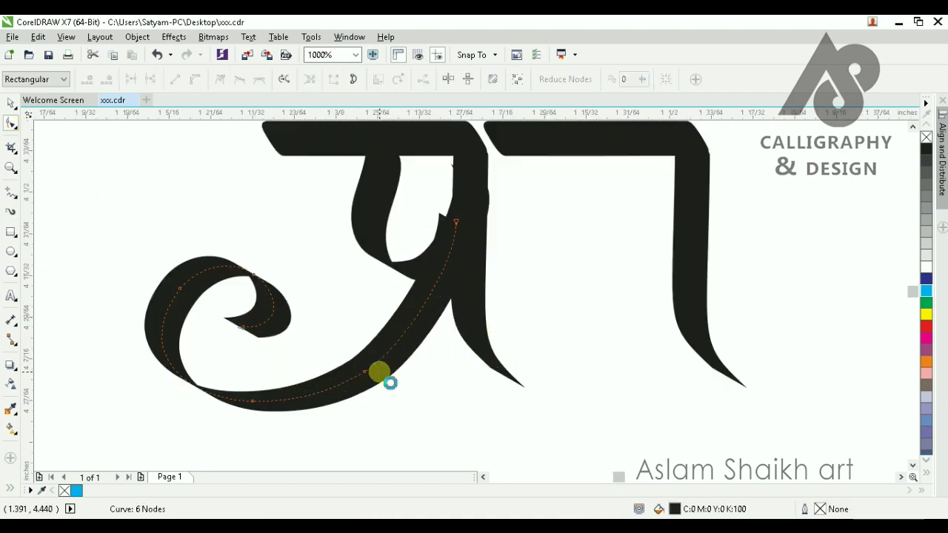
drag(457, 223, 460, 227)
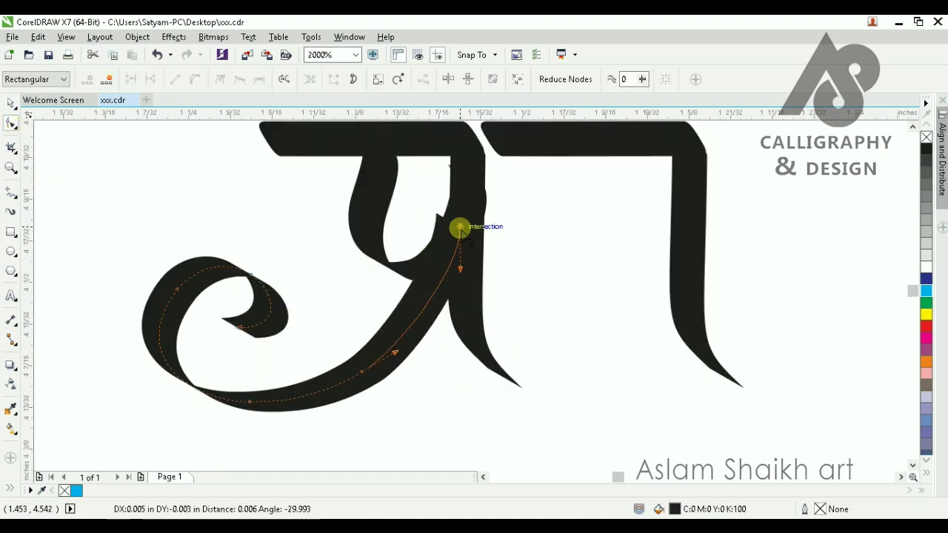
mouse_move(363, 370)
mouse_down()
mouse_move(348, 402)
mouse_move(336, 380)
mouse_up()
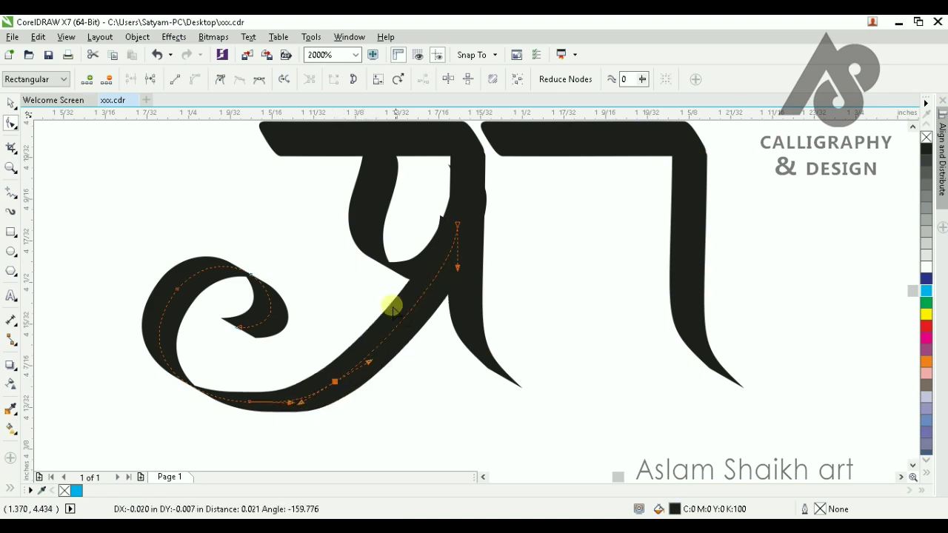
- Delete surplus nodes from the curled stroke and lower the end node of its hook
scroll(431, 296, down, 1)
scroll(399, 342, up, 1)
drag(343, 420, 345, 415)
key(Delete)
scroll(351, 287, up, 3)
drag(371, 316, 372, 352)
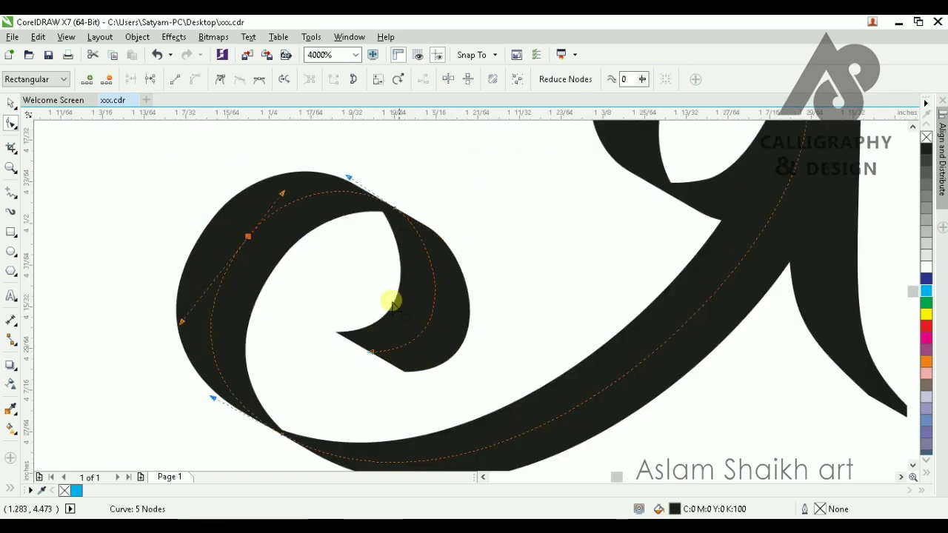
key(Delete)
- Smooth the sweep of the curled stroke by adjusting its curve handles and deselect it
scroll(361, 329, down, 1)
drag(430, 402, 448, 427)
scroll(470, 318, down, 1)
scroll(491, 275, up, 1)
drag(491, 272, 450, 298)
scroll(450, 298, down, 2)
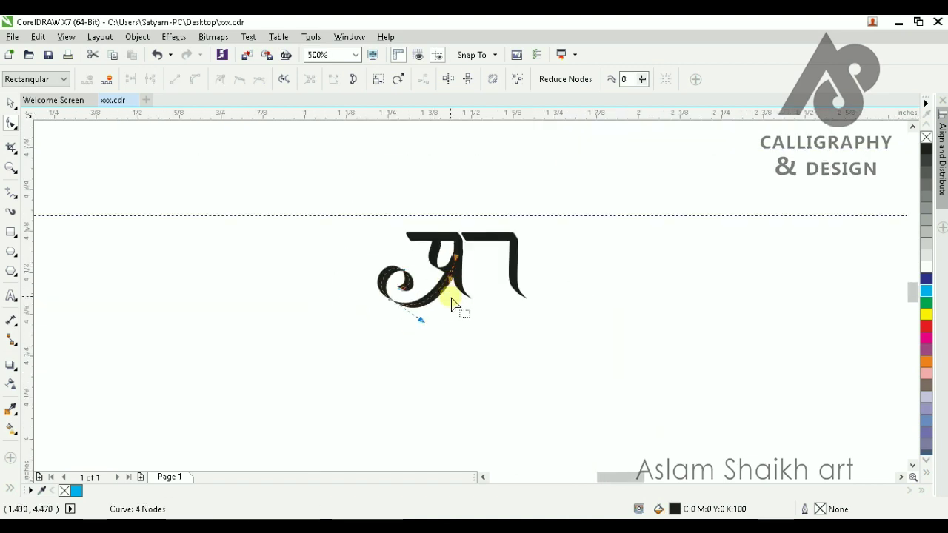
scroll(455, 293, up, 1)
key(space)
click(424, 263)
scroll(424, 259, down, 1)
scroll(444, 236, up, 1)
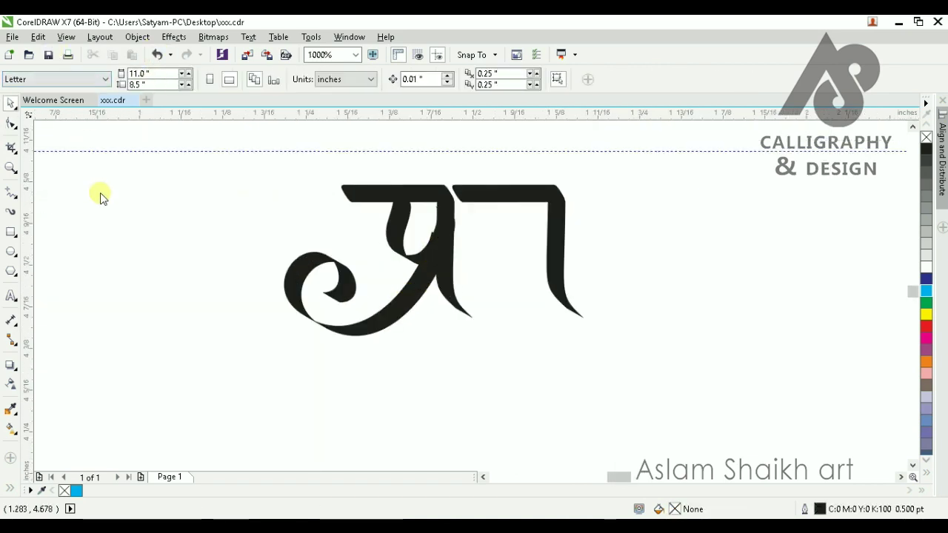
- Try calligraphic Artistic Media strokes branching left from the second letter's stem and undo them
click(10, 214)
scroll(522, 285, up, 1)
drag(579, 174, 463, 217)
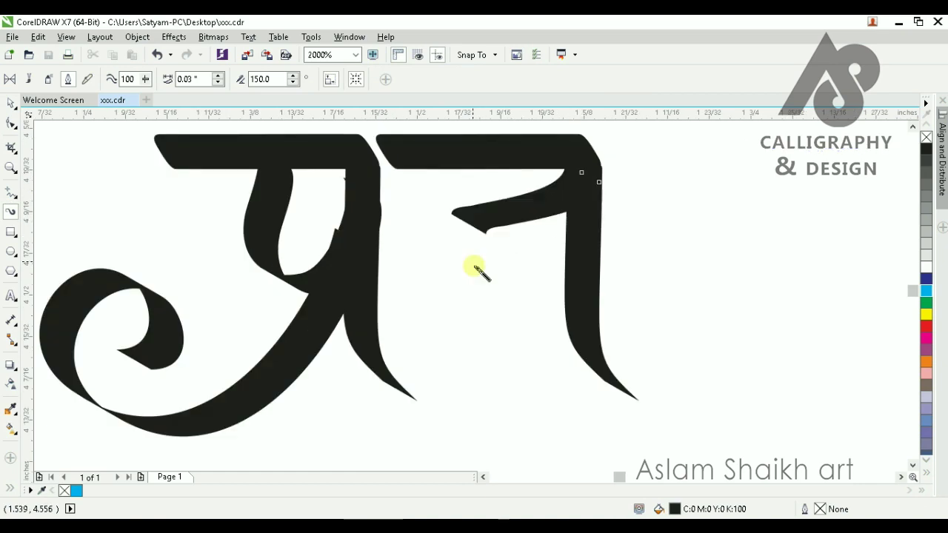
key(ctrl+z)
drag(582, 176, 495, 220)
mouse_move(544, 267)
mouse_down()
mouse_move(469, 339)
mouse_move(418, 354)
mouse_up()
key(ctrl+z)
scroll(501, 269, down, 2)
scroll(496, 241, up, 2)
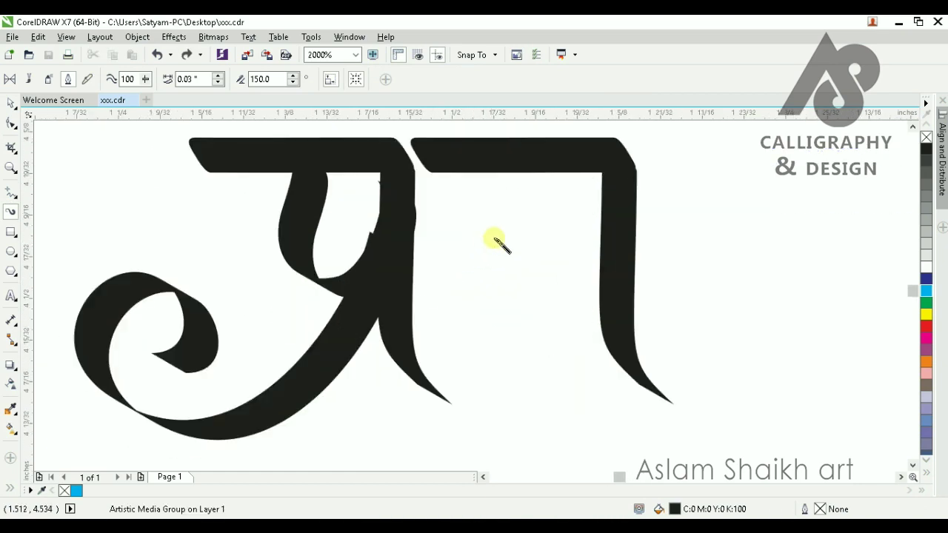
- Try a hooked stroke and a straight diagonal stroke off the second letter's stem and undo both
mouse_move(626, 185)
mouse_down()
mouse_move(469, 233)
mouse_move(546, 328)
mouse_move(434, 229)
mouse_up()
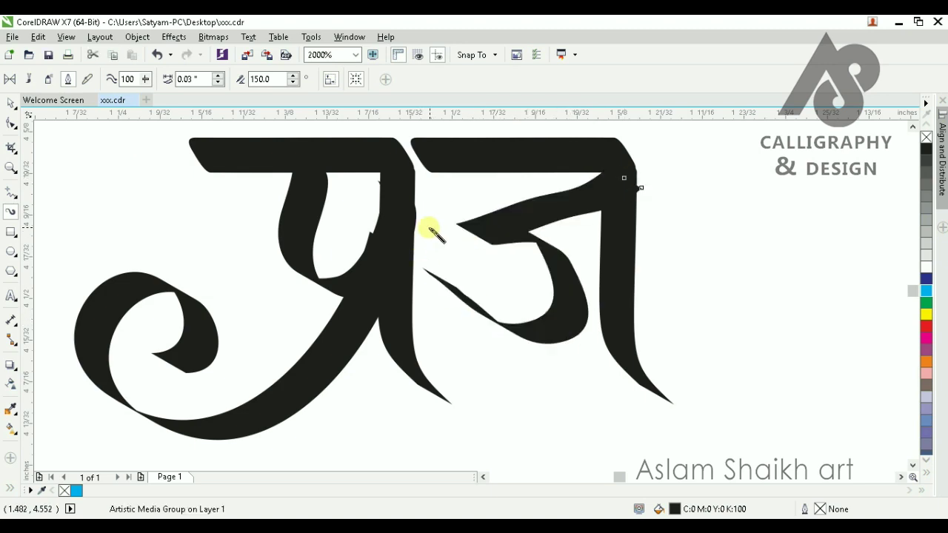
scroll(530, 255, up, 1)
key(ctrl+z)
scroll(530, 256, down, 1)
mouse_move(596, 156)
mouse_down()
mouse_move(570, 174)
mouse_move(459, 232)
mouse_up()
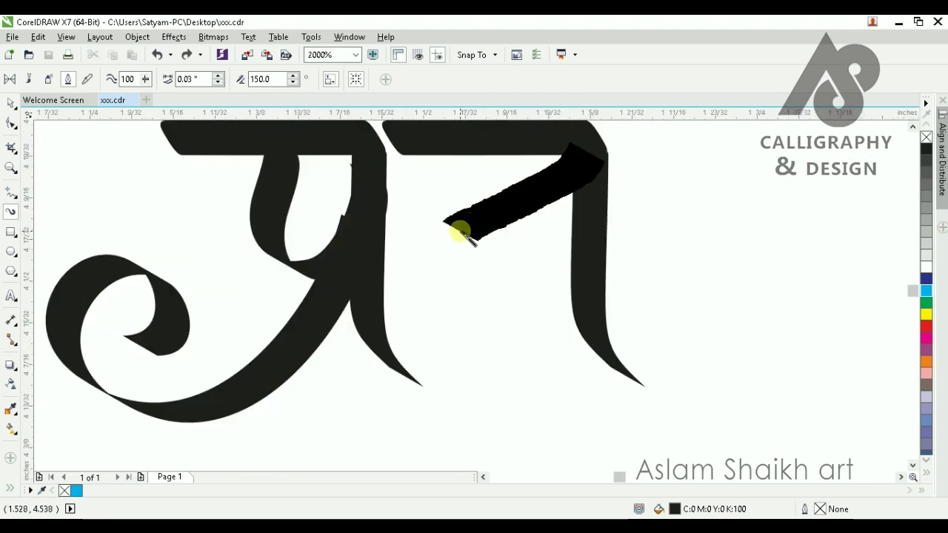
key(ctrl+z)
key(ctrl+z)
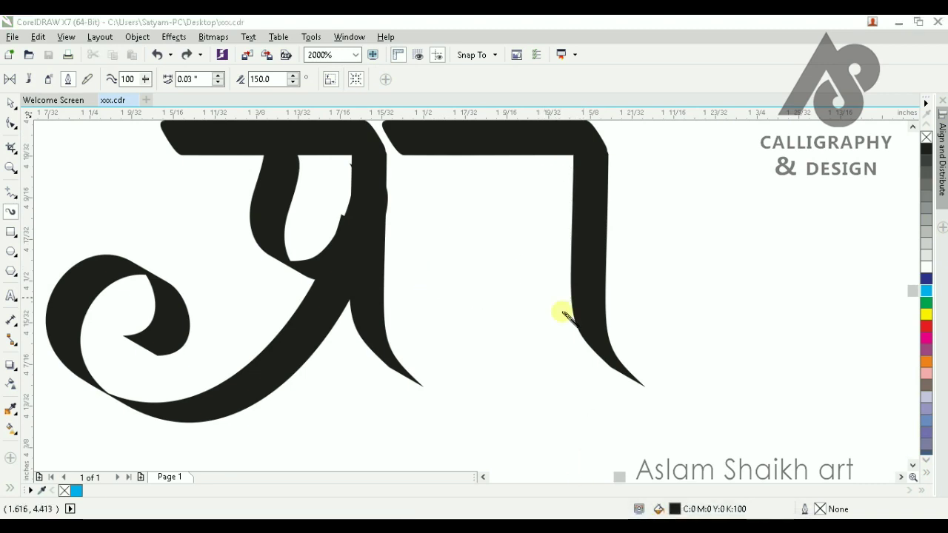
- Paint a calligraphic Artistic Media stroke running diagonally down from the second stem's top and hooking beneath into a thin tail
drag(566, 150, 457, 246)
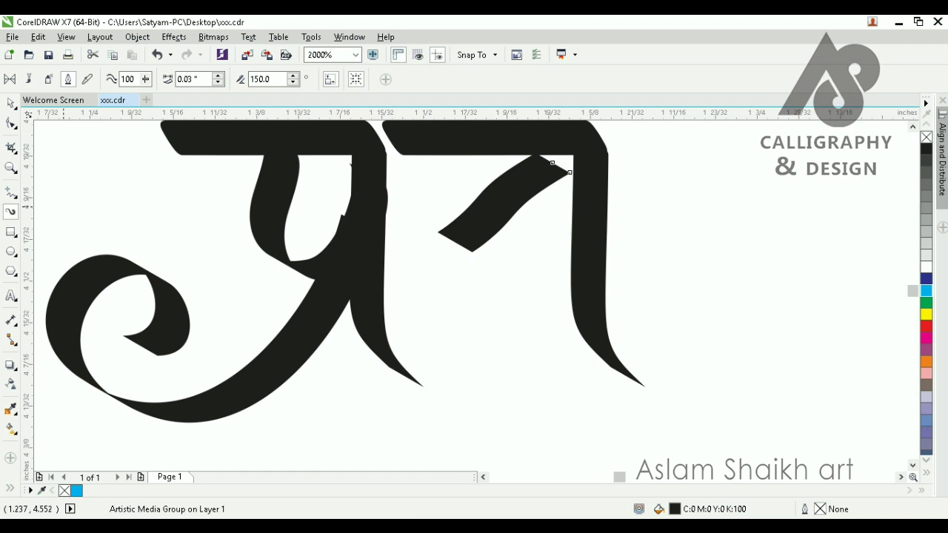
key(ctrl+z)
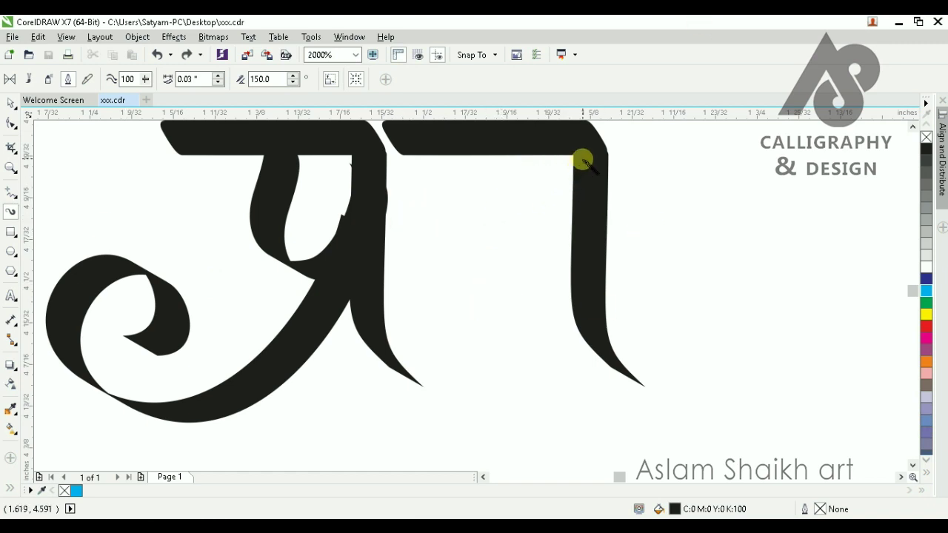
drag(583, 163, 446, 244)
mouse_move(513, 225)
mouse_down()
mouse_move(547, 276)
mouse_move(534, 325)
mouse_up()
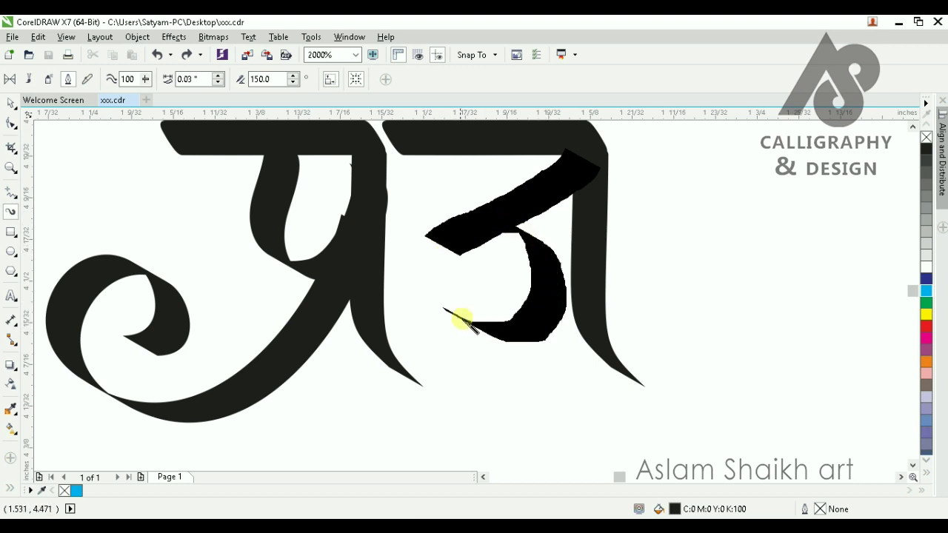
drag(460, 319, 462, 320)
scroll(491, 292, down, 3)
scroll(469, 291, up, 2)
scroll(489, 273, up, 3)
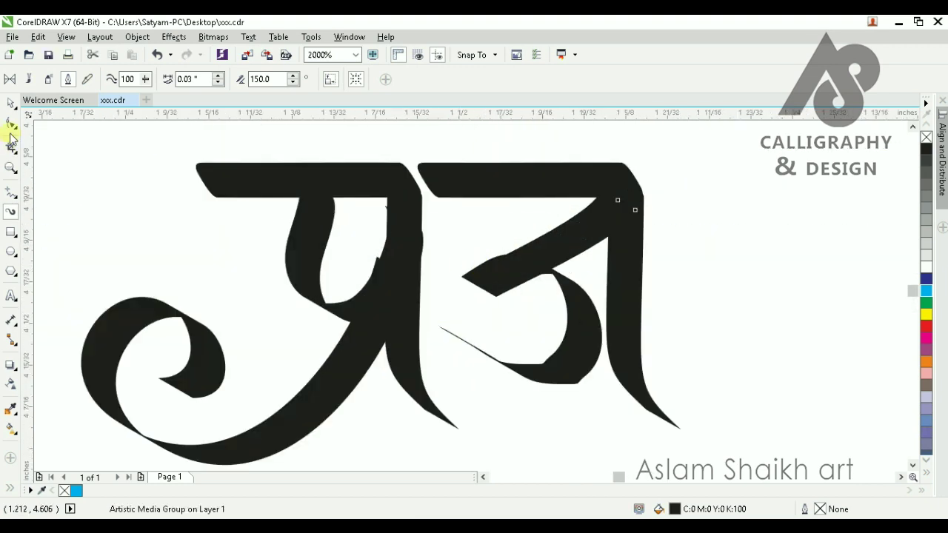
- Clean up the pointed tip of the hooked stroke by reshaping its curve handle and deleting the surplus node beside it
key(F10)
scroll(504, 275, up, 6)
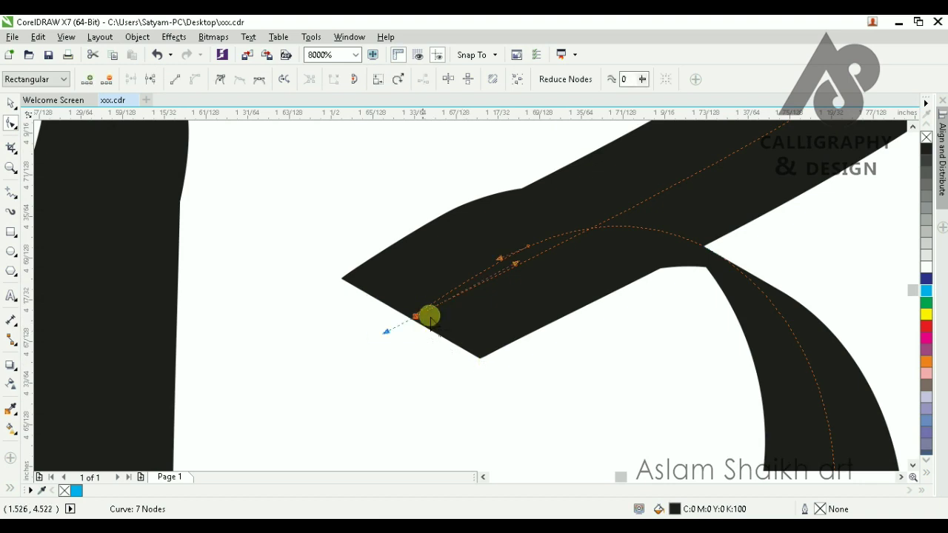
drag(388, 332, 484, 271)
scroll(485, 278, down, 2)
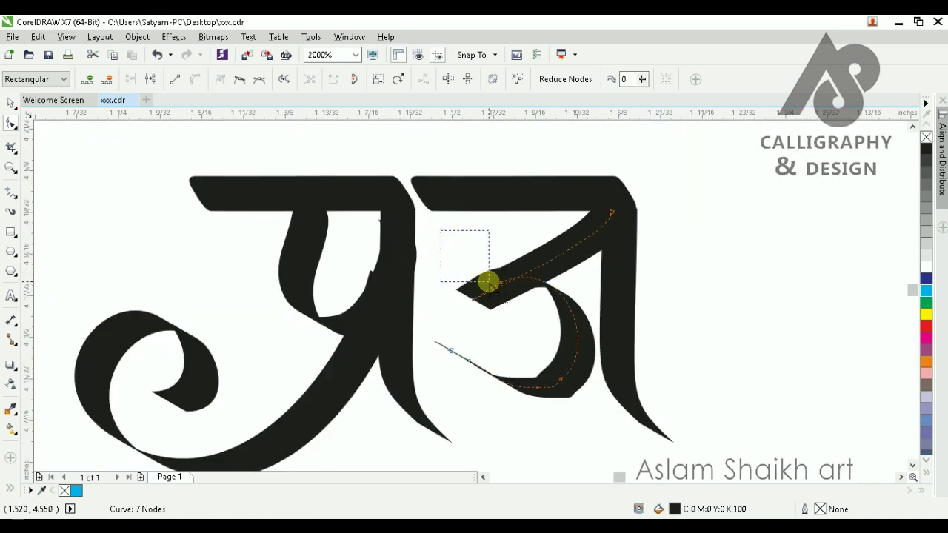
double_click(502, 280)
scroll(529, 271, up, 2)
scroll(462, 258, down, 2)
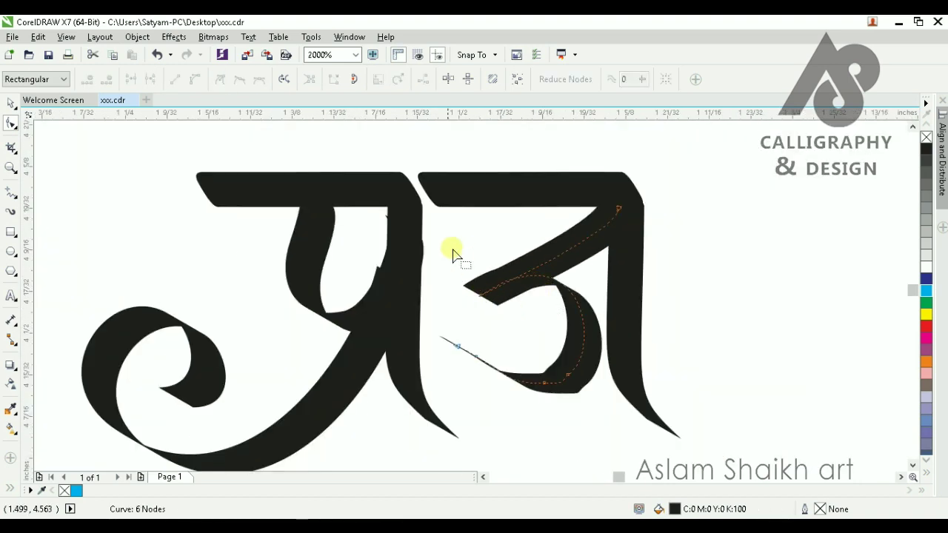
drag(640, 418, 639, 419)
drag(481, 296, 481, 282)
scroll(550, 276, down, 2)
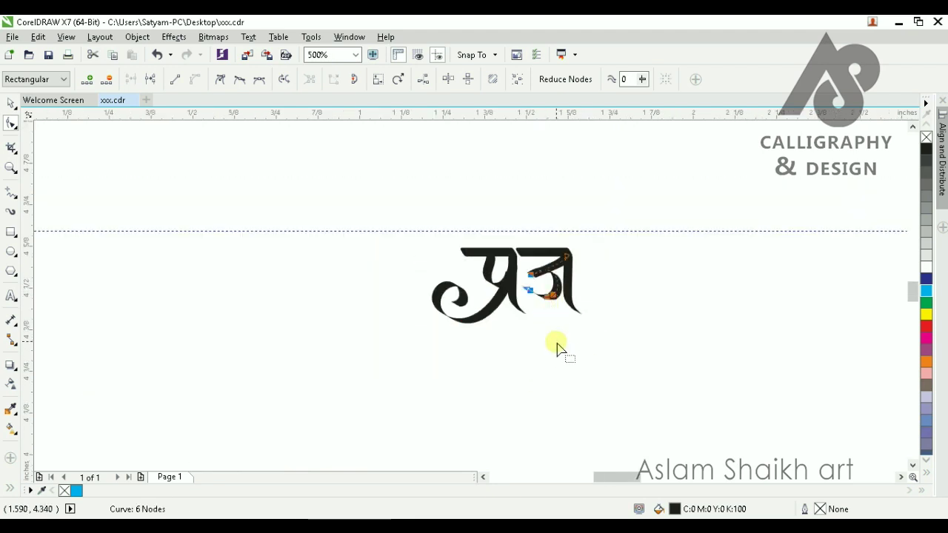
scroll(542, 268, up, 2)
scroll(537, 292, up, 2)
- Delete the surplus nodes along the lower bend and tail of the hooked stroke
double_click(601, 268)
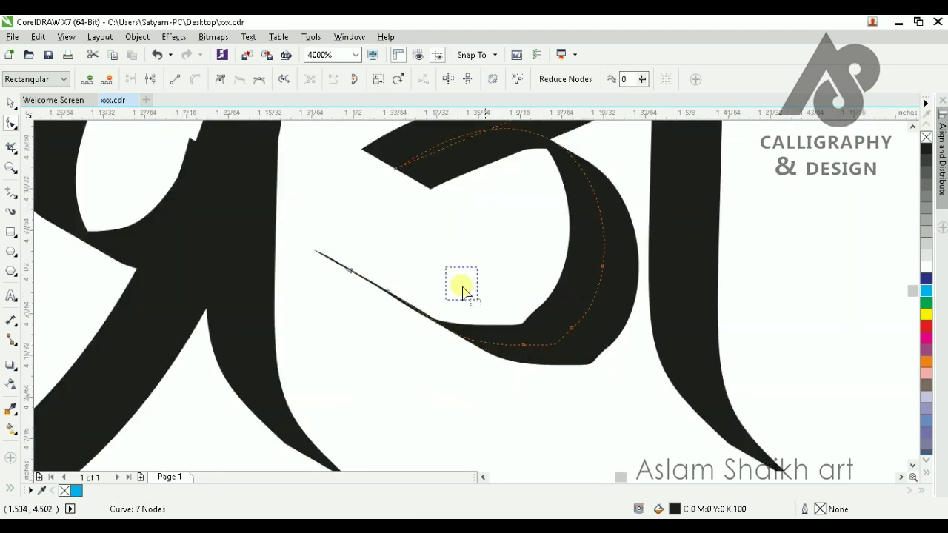
key(Delete)
scroll(523, 283, down, 2)
scroll(526, 284, up, 2)
drag(364, 231, 309, 277)
key(Delete)
key(Delete)
- Round the hooked stroke's lower bowl with the tail's curve handle and adjust the node at its narrow neck
mouse_move(453, 342)
mouse_down()
mouse_move(388, 298)
mouse_move(340, 281)
mouse_up()
scroll(552, 298, down, 2)
scroll(555, 276, up, 2)
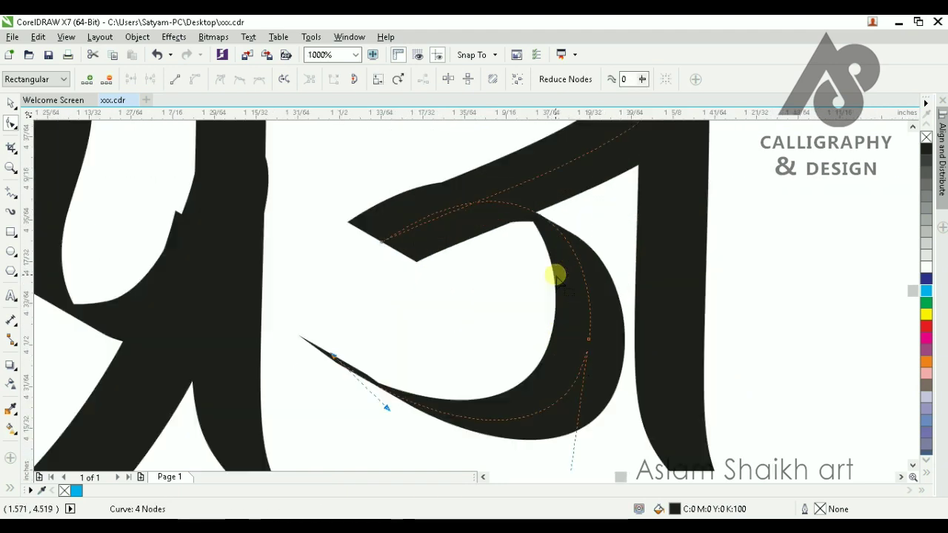
drag(535, 212, 545, 225)
scroll(525, 303, down, 2)
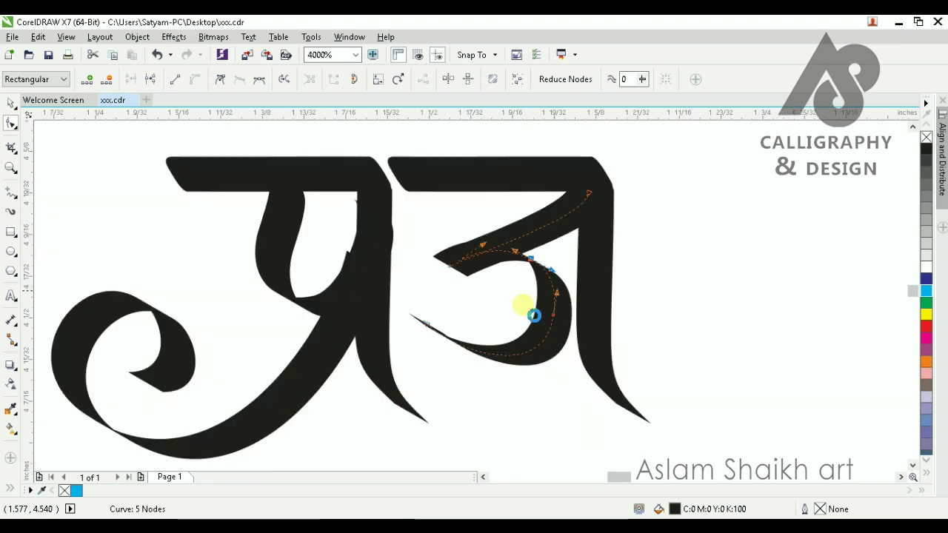
- Select all parts of the second letter and move them against the first letter so the header bars join
key(space)
click(550, 386)
scroll(507, 300, up, 2)
scroll(501, 296, down, 4)
drag(614, 363, 451, 173)
scroll(518, 280, up, 3)
drag(512, 274, 480, 215)
scroll(497, 308, down, 2)
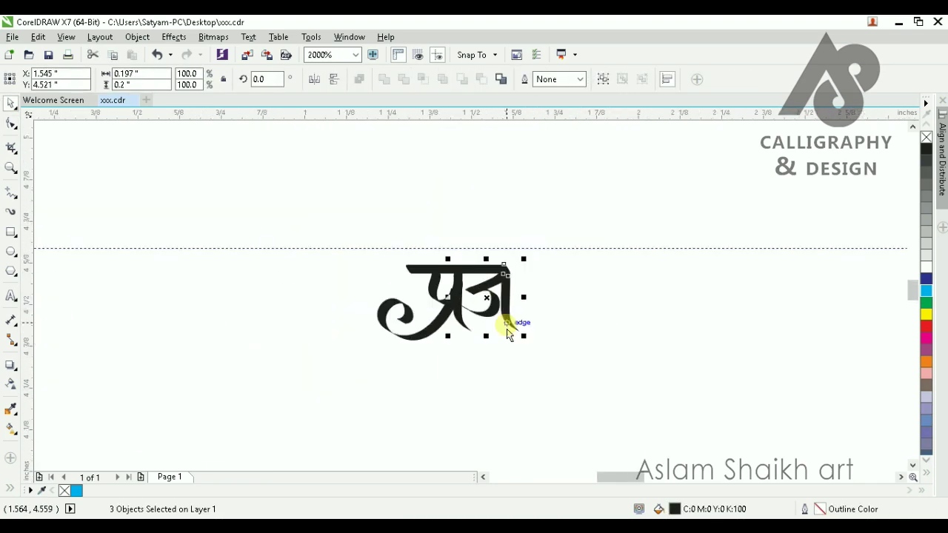
click(569, 357)
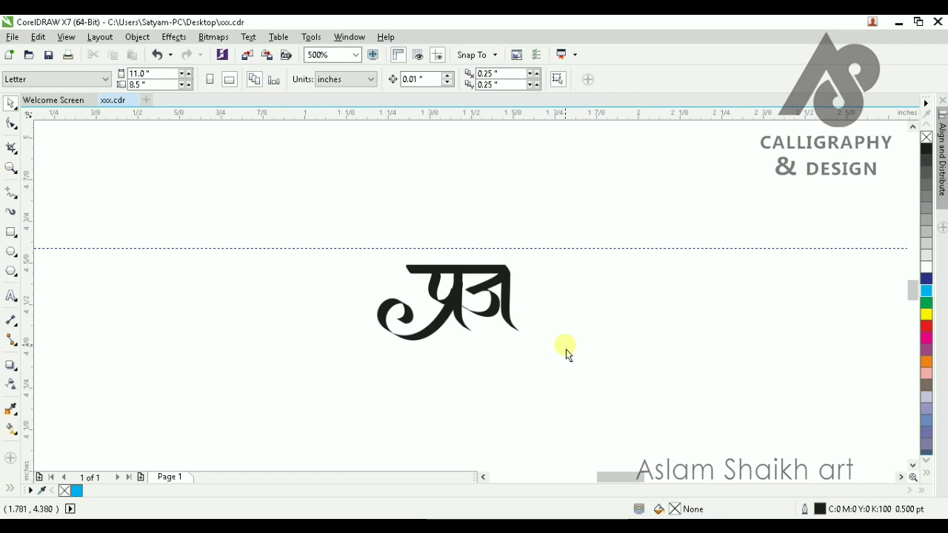
- Curve the upper end of the second letter's hooked stroke where it meets the stem using its node handle
scroll(508, 305, up, 2)
click(449, 231)
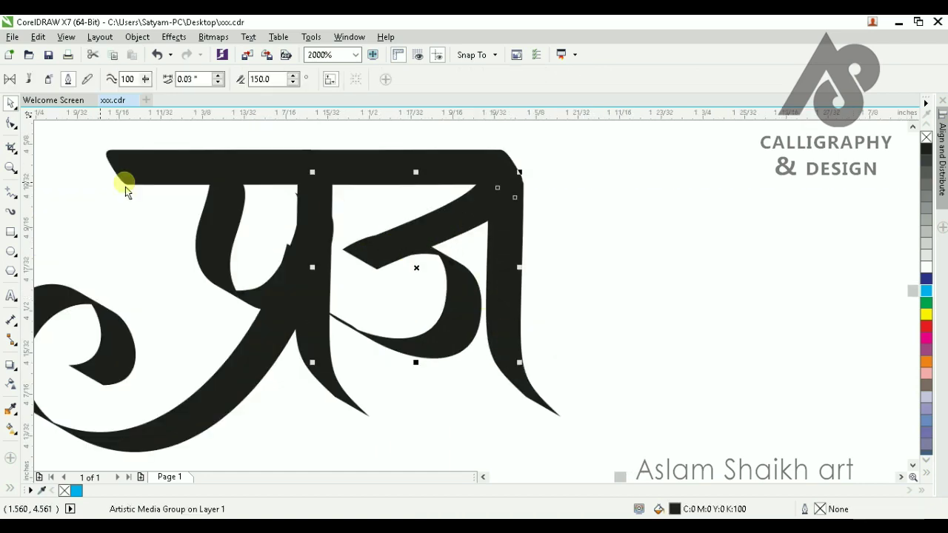
click(16, 127)
click(42, 123)
click(449, 232)
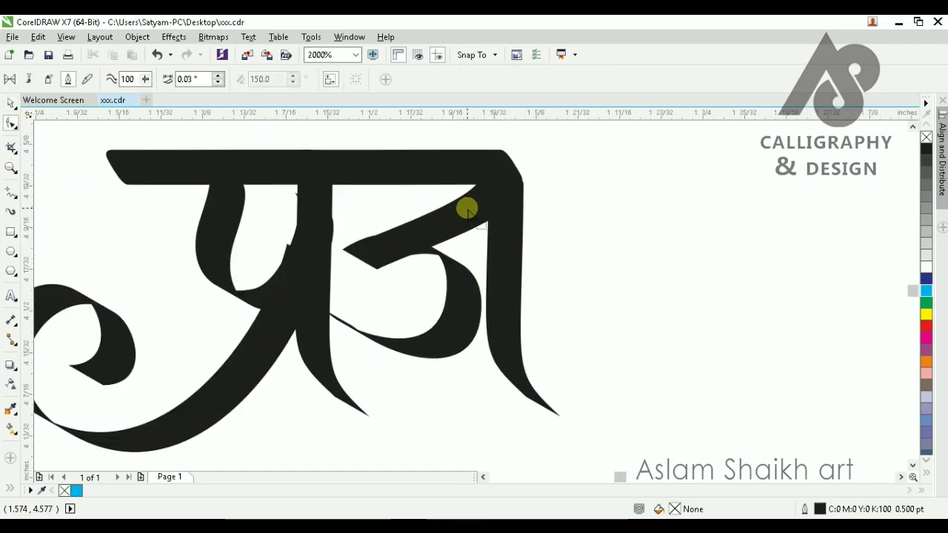
click(467, 210)
scroll(463, 211, up, 1)
click(433, 249)
drag(526, 156, 528, 231)
scroll(560, 260, down, 1)
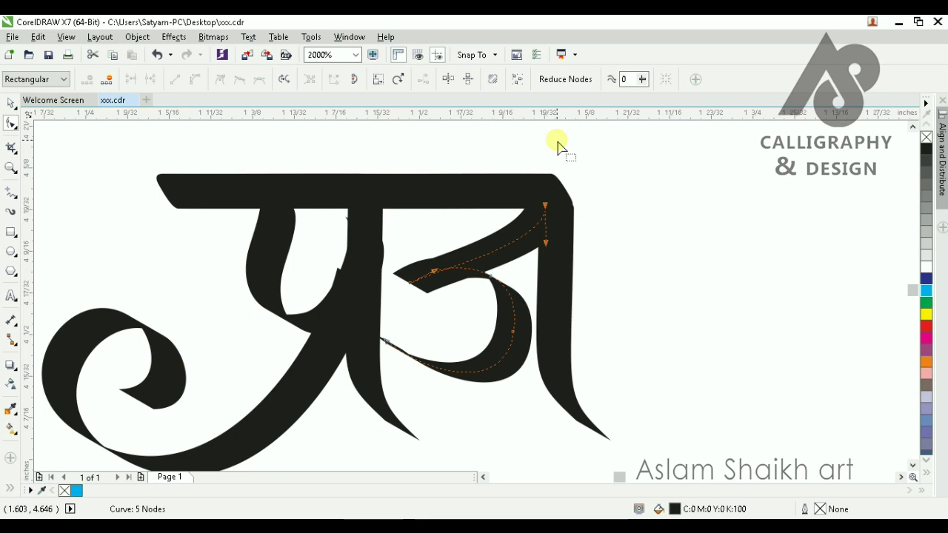
- Adjust the curve at the pointed tip of the second letter's hooked stroke
scroll(476, 273, up, 2)
scroll(346, 272, down, 1)
drag(326, 269, 343, 279)
scroll(424, 237, down, 2)
scroll(435, 251, up, 1)
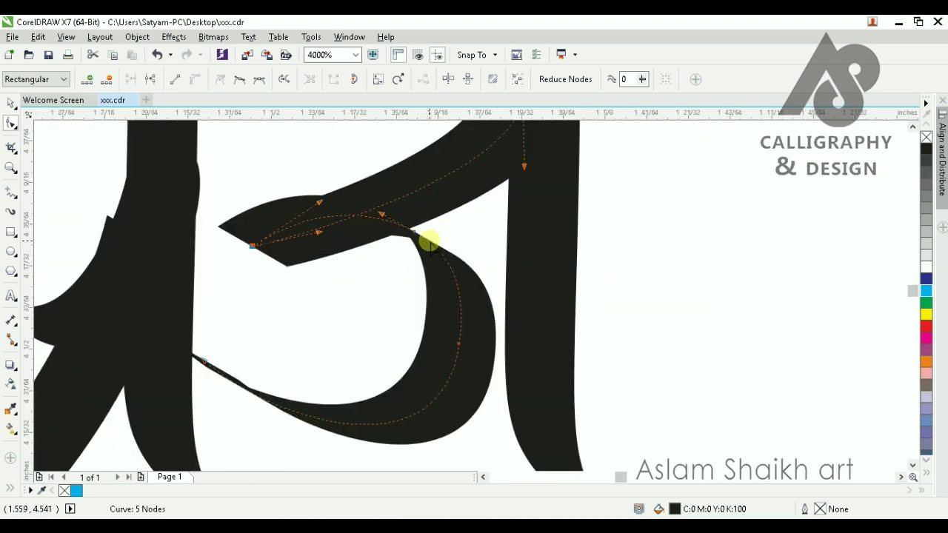
- Reshape the neck of the hooked stroke, delete its neck node and deselect the stroke
drag(417, 239, 316, 224)
scroll(402, 258, down, 2)
scroll(448, 211, up, 2)
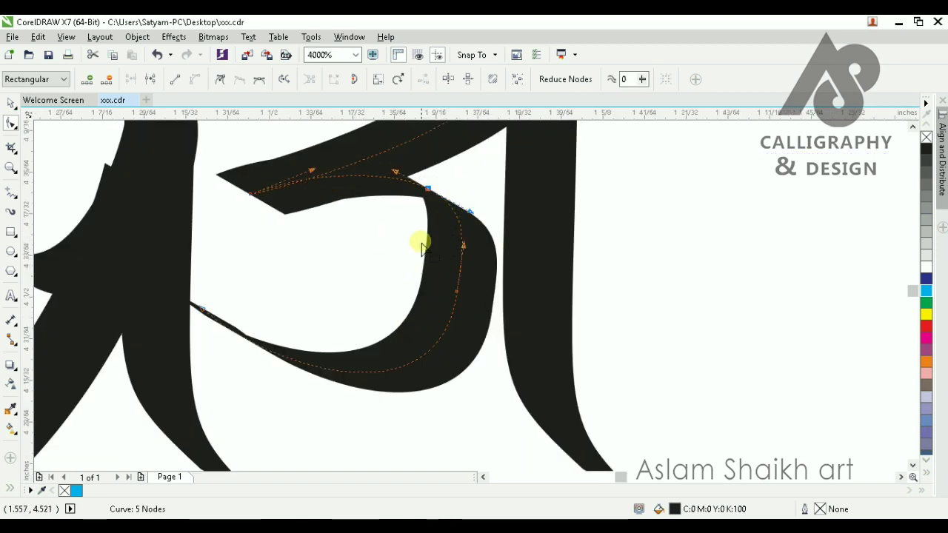
key(Delete)
scroll(442, 270, down, 2)
key(space)
click(444, 346)
- Rework the neck and outer bend of the hooked stroke into a rounder bowl by repositioning and deleting nodes
scroll(444, 275, up, 2)
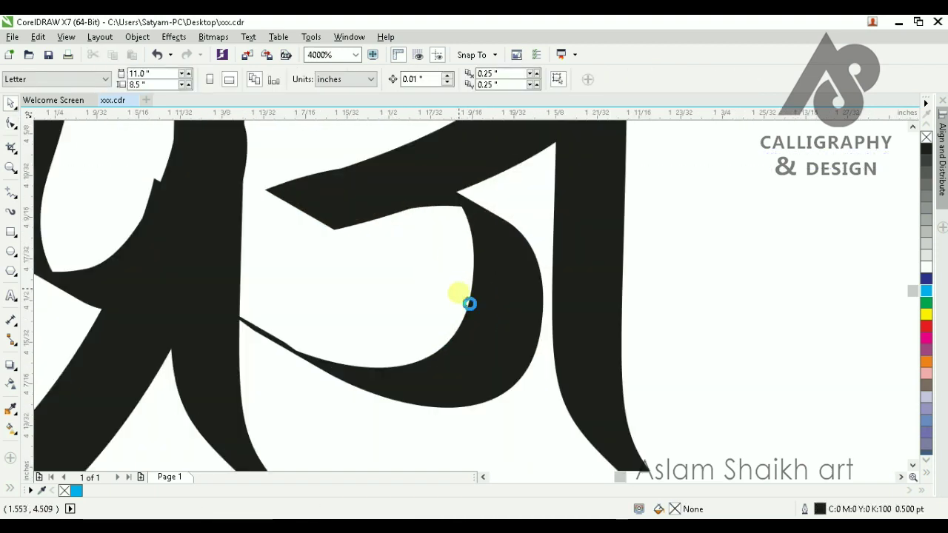
scroll(457, 293, down, 2)
scroll(461, 289, up, 2)
click(464, 288)
click(11, 125)
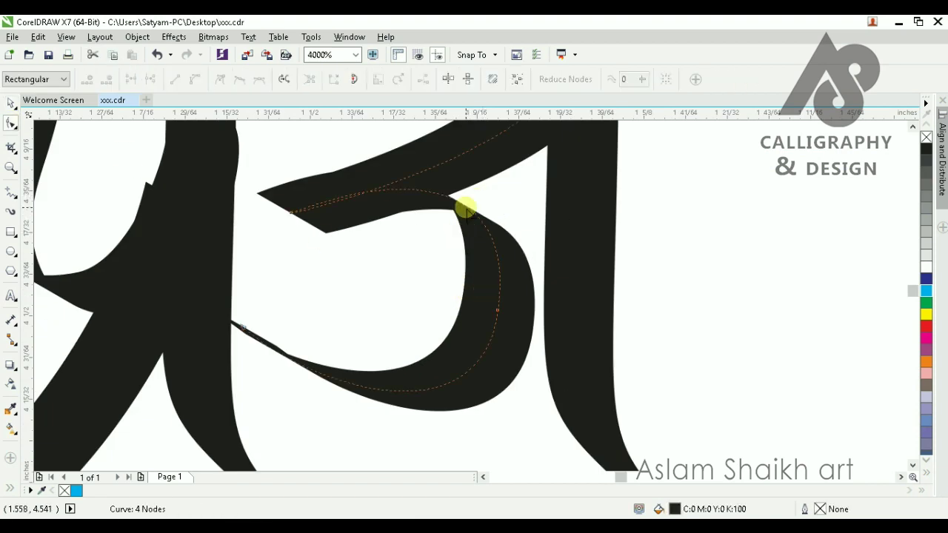
drag(473, 214, 501, 240)
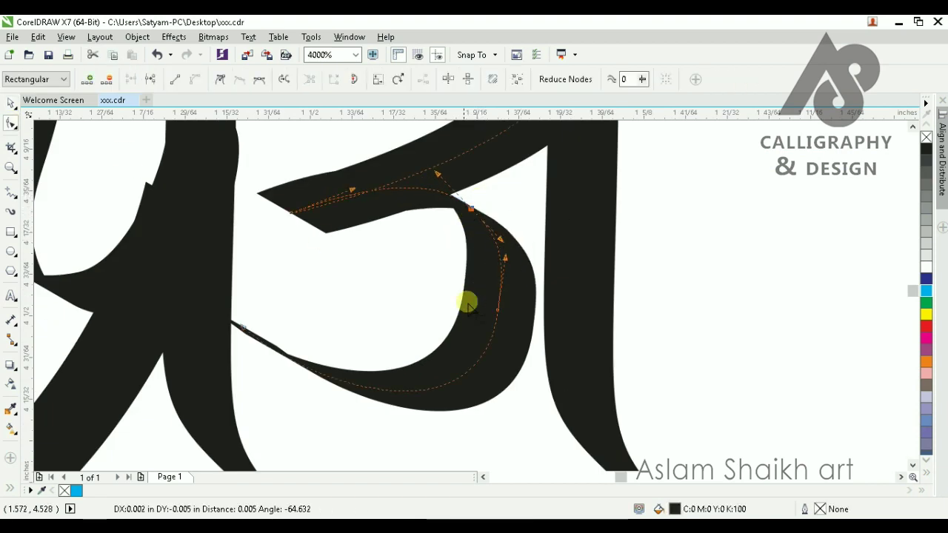
drag(423, 271, 541, 325)
key(Delete)
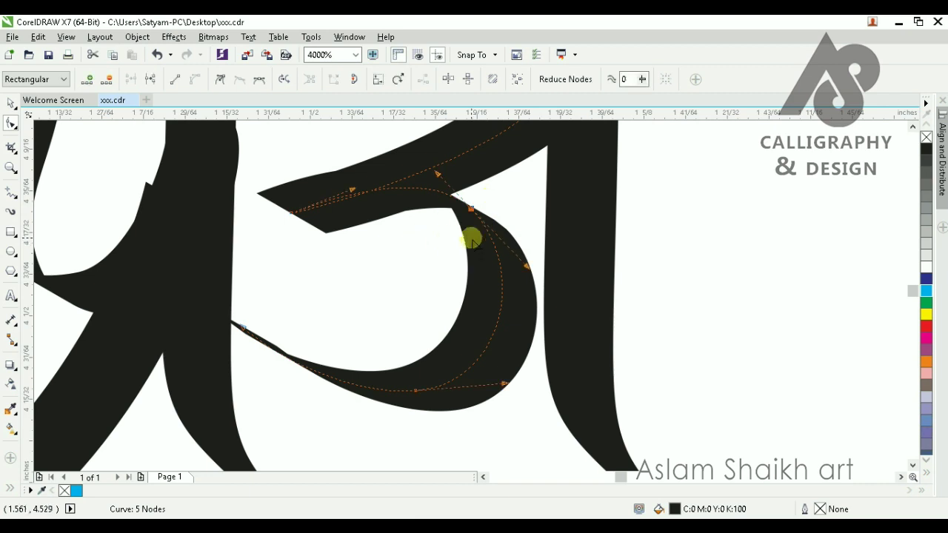
drag(471, 211, 478, 220)
scroll(497, 269, down, 3)
key(space)
key(Escape)
scroll(500, 272, up, 2)
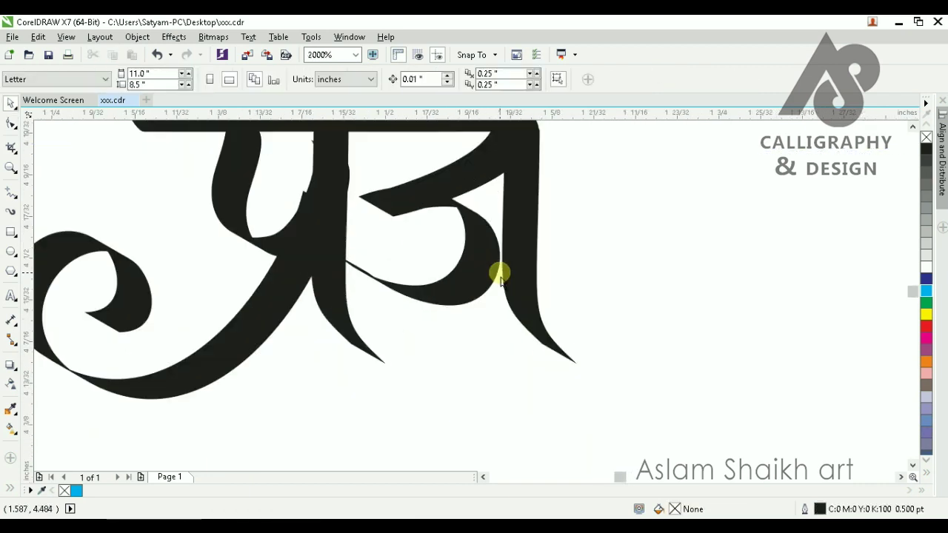
- Shorten the second letter's header bar by moving its left-end nodes 0.019 inches toward the stem
scroll(501, 272, down, 2)
scroll(373, 198, up, 2)
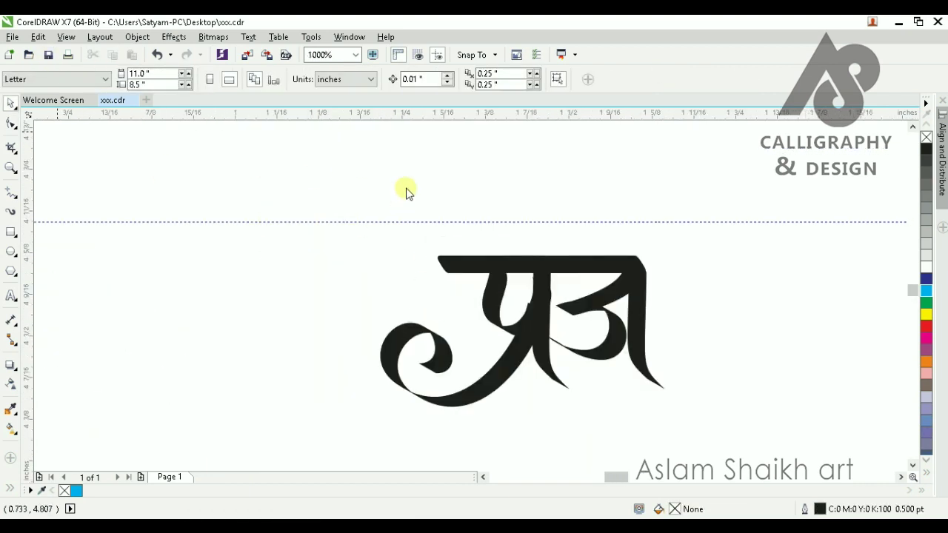
scroll(452, 255, down, 2)
scroll(466, 244, up, 2)
click(465, 238)
click(11, 124)
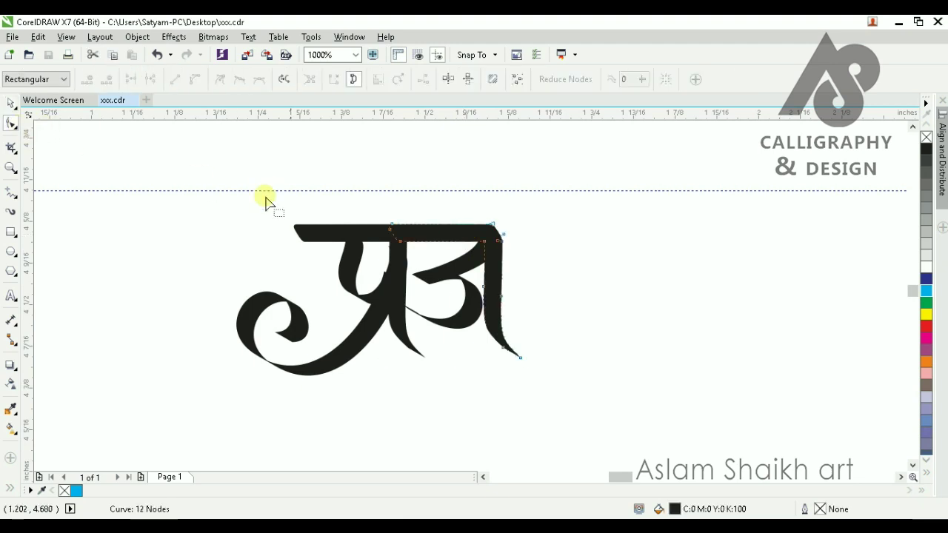
scroll(364, 227, up, 1)
drag(378, 213, 451, 290)
scroll(455, 267, up, 2)
drag(378, 227, 475, 227)
scroll(452, 257, down, 1)
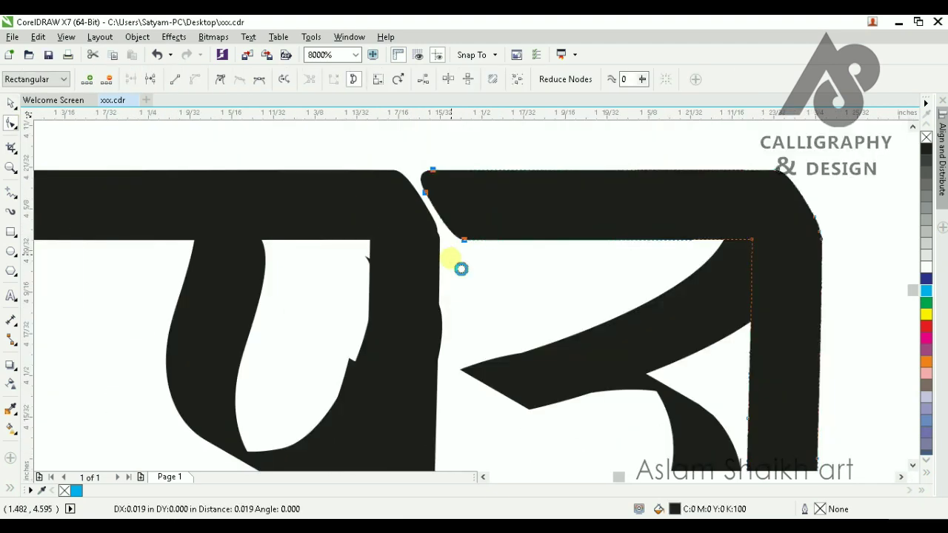
scroll(453, 261, down, 2)
key(space)
click(592, 261)
- Duplicate the second letter's bar and stem shape and place the copy as a parallel stem just right of the original
scroll(565, 271, up, 2)
scroll(565, 271, down, 2)
scroll(507, 289, up, 1)
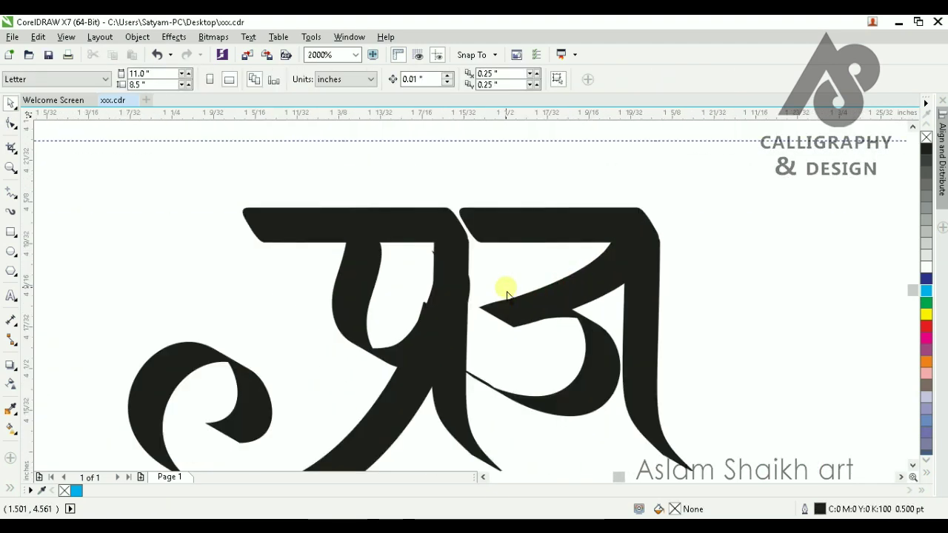
click(523, 213)
click(673, 281)
scroll(421, 258, down, 2)
scroll(430, 263, up, 2)
scroll(429, 259, down, 2)
scroll(501, 249, up, 2)
drag(478, 182, 545, 182)
scroll(673, 282, down, 1)
drag(576, 264, 698, 265)
key(ctrl+z)
click(667, 321)
scroll(511, 251, up, 1)
drag(630, 267, 619, 267)
click(664, 279)
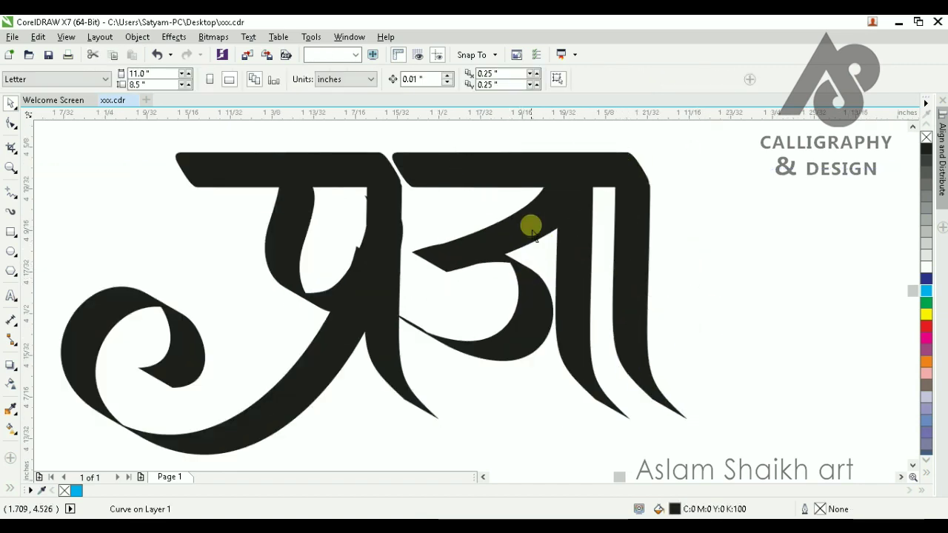
- Place another copy of the bar and stem shape to the right of the second letter for the third letter
scroll(531, 231, down, 3)
click(627, 309)
scroll(558, 282, up, 2)
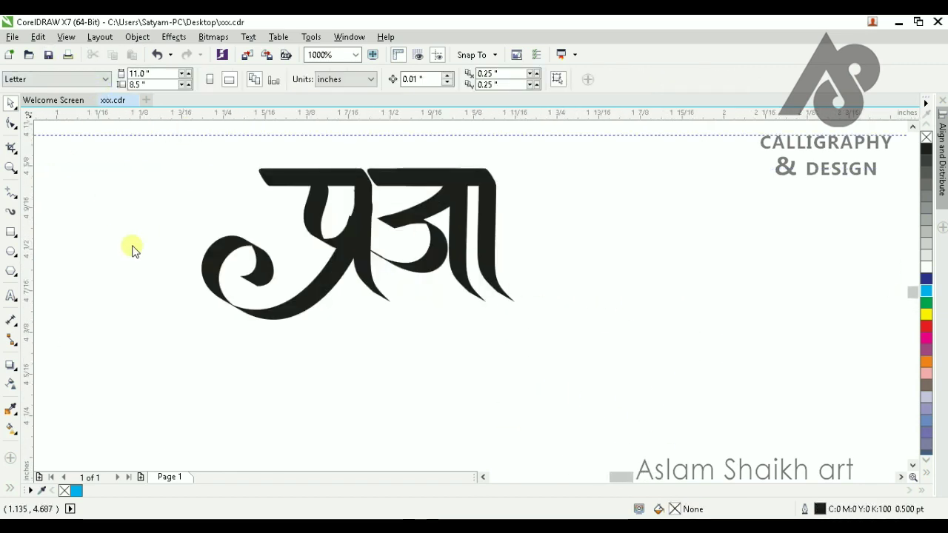
drag(479, 205, 606, 214)
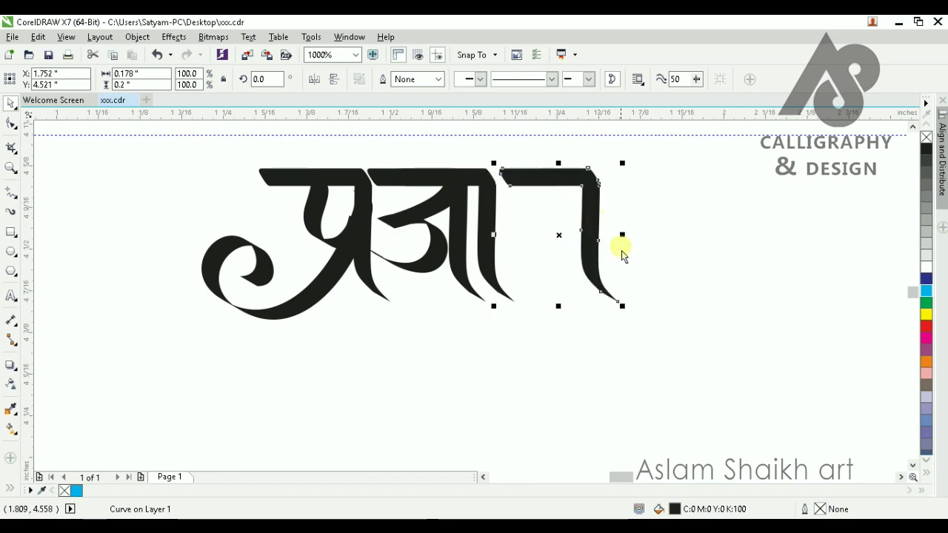
key(Escape)
- Try short curved Artistic Media strokes beneath the third letter's header bar and undo them
click(10, 211)
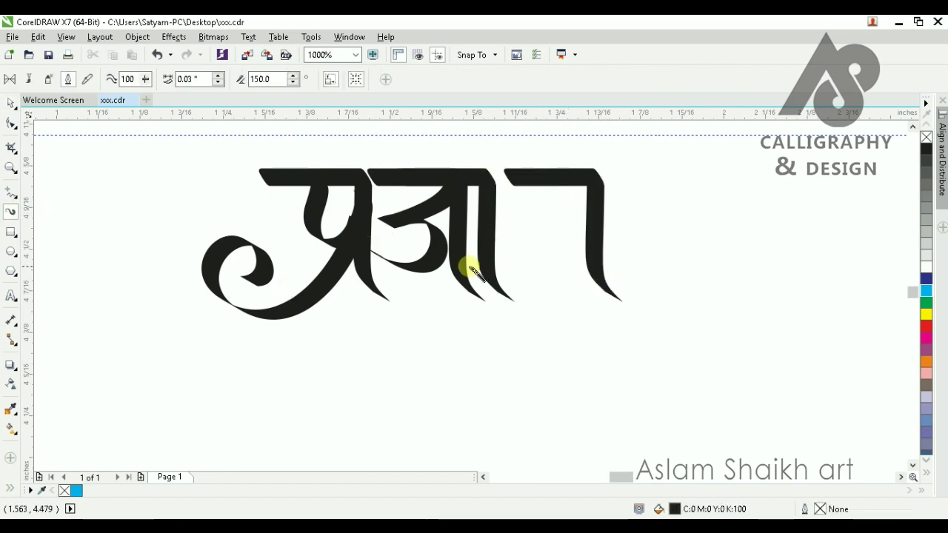
scroll(521, 226, up, 2)
mouse_move(497, 189)
mouse_down()
mouse_move(556, 159)
mouse_move(589, 194)
mouse_up()
scroll(515, 238, down, 1)
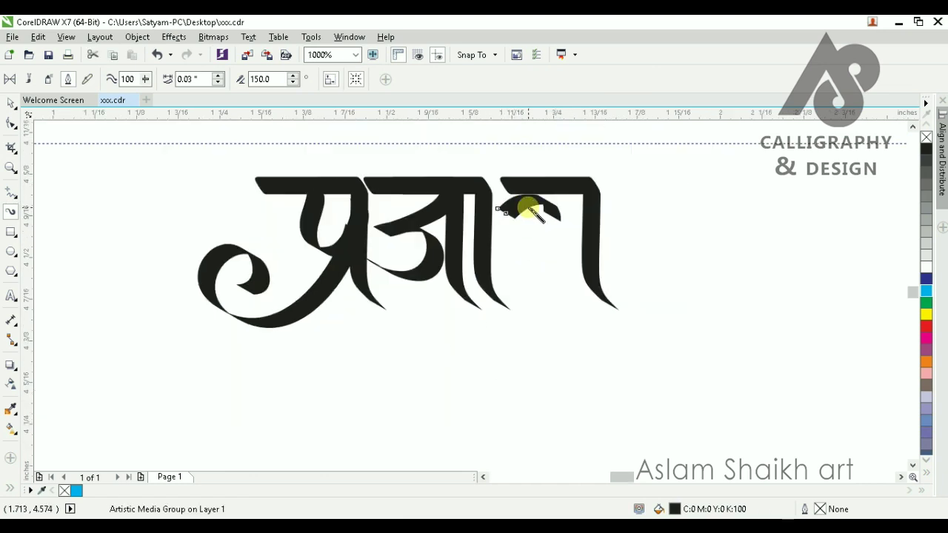
key(ctrl+z)
drag(514, 230, 516, 201)
key(ctrl+z)
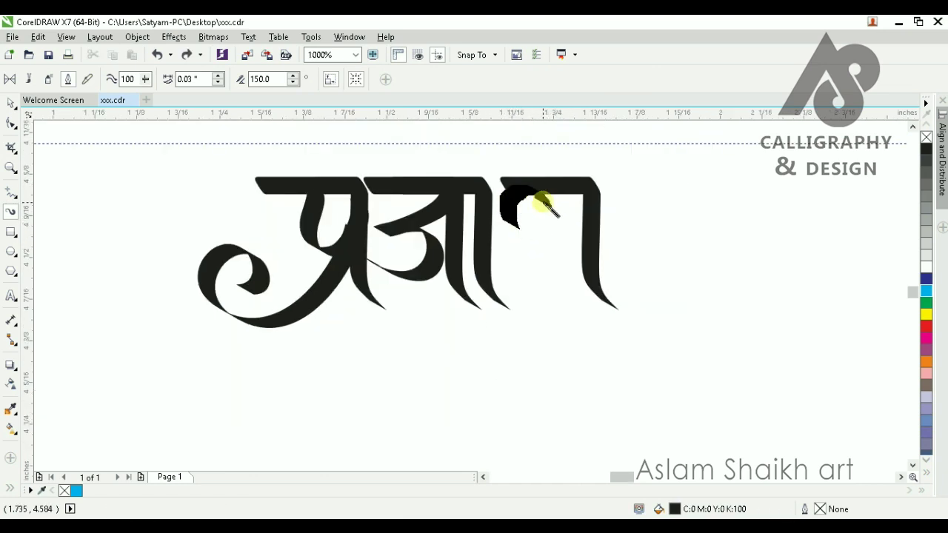
- Try a looped stroke under the third letter's header bar with a long sweeping tail and undo it
mouse_move(518, 281)
mouse_down()
mouse_move(588, 358)
mouse_move(716, 352)
mouse_move(670, 288)
mouse_up()
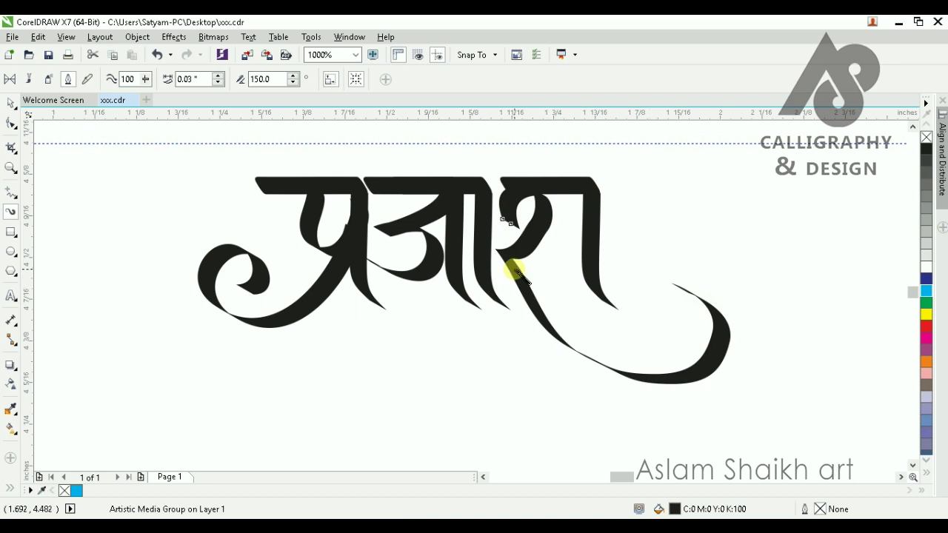
scroll(523, 236, down, 1)
scroll(527, 245, up, 1)
key(ctrl+z)
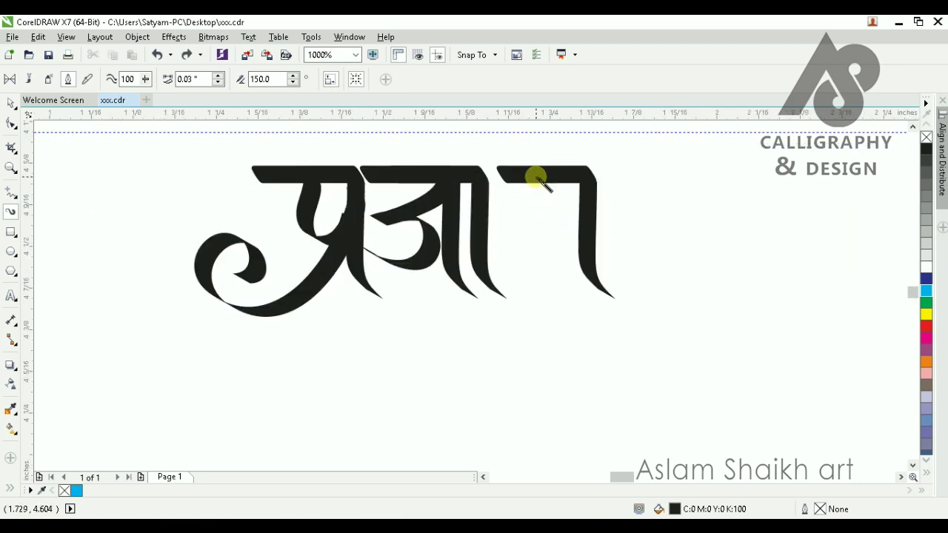
- Try several curved Artistic Media strokes beneath the third letter's header bar and undo each one
drag(523, 213, 520, 224)
scroll(522, 197, up, 1)
key(ctrl+z)
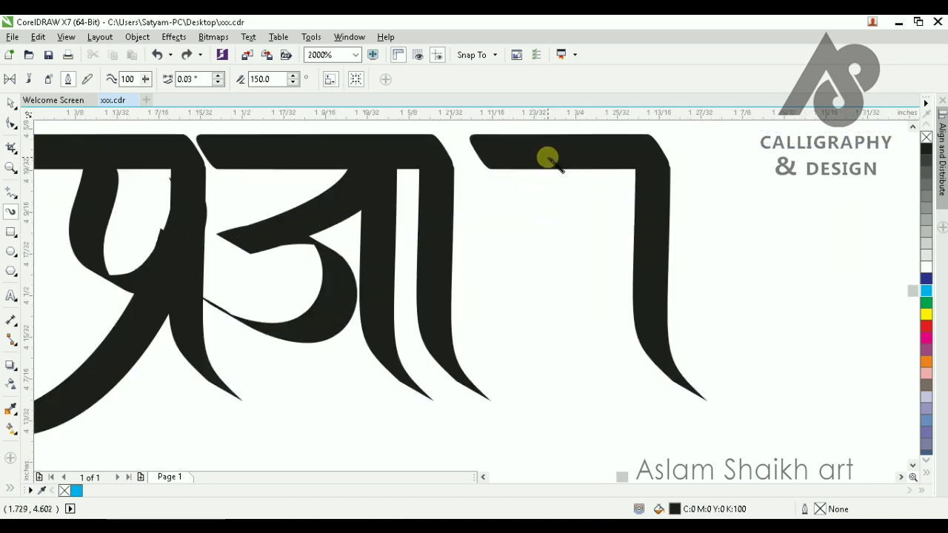
mouse_move(547, 154)
mouse_down()
mouse_move(561, 183)
mouse_move(535, 270)
mouse_up()
drag(486, 251, 486, 249)
key(ctrl+z)
mouse_move(549, 156)
mouse_down()
mouse_move(537, 234)
mouse_move(469, 210)
mouse_up()
key(ctrl+z)
mouse_move(552, 151)
mouse_down()
mouse_move(492, 229)
mouse_move(516, 207)
mouse_move(516, 168)
mouse_move(518, 279)
mouse_move(610, 427)
mouse_up()
key(ctrl+z)
- Draw a looped stroke with a long diagonal tail beneath the third letter's header bar and reshape the corner where the tail begins
scroll(511, 210, down, 1)
scroll(518, 205, up, 1)
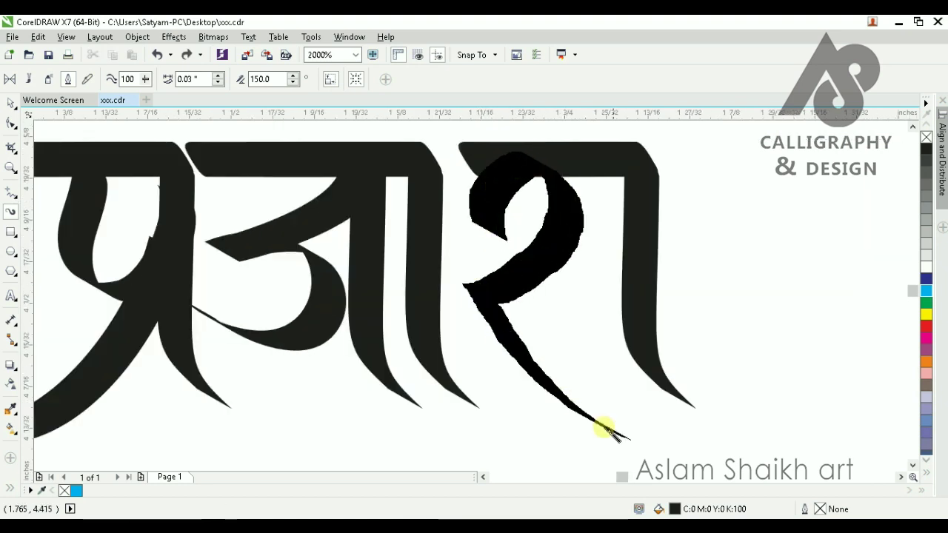
scroll(451, 303, down, 1)
click(451, 257)
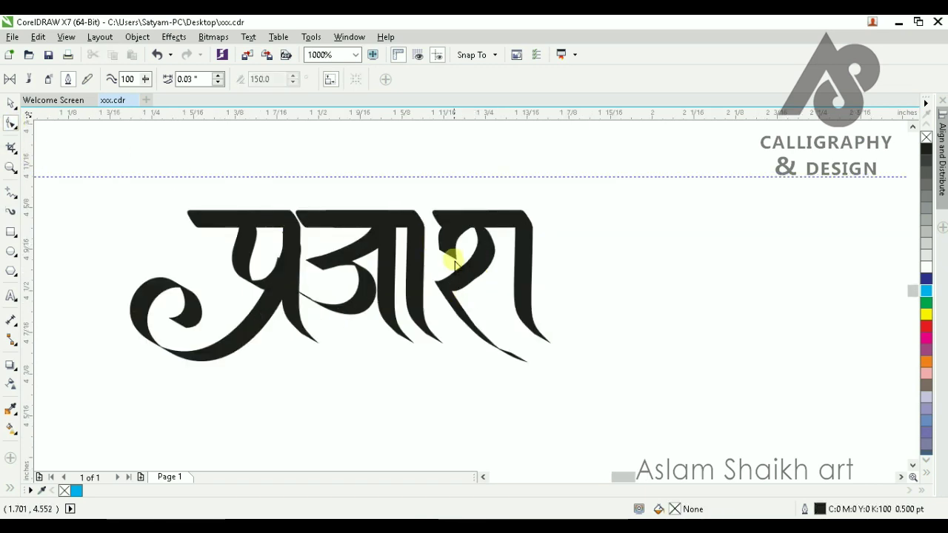
scroll(464, 279, up, 1)
click(443, 300)
scroll(441, 304, up, 1)
click(405, 283)
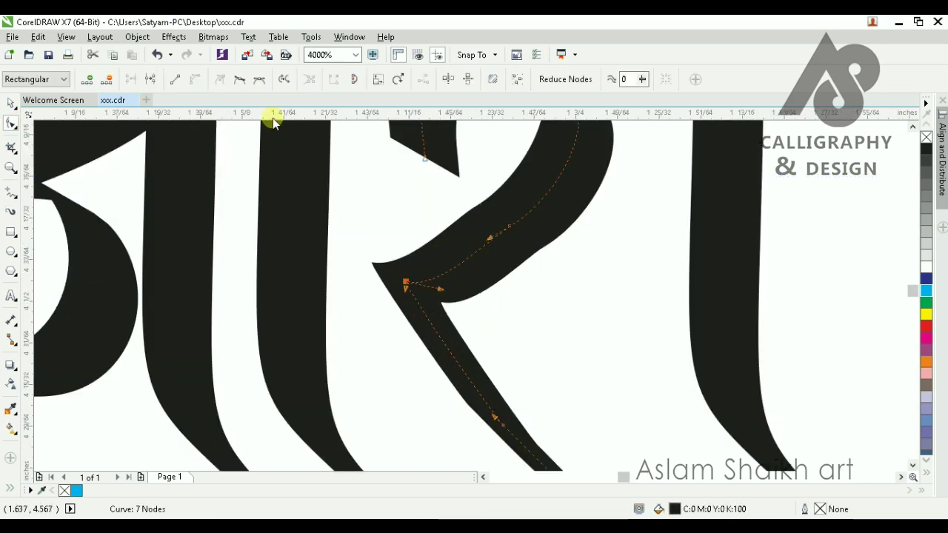
drag(406, 289, 450, 334)
drag(441, 290, 483, 255)
scroll(539, 251, down, 1)
scroll(535, 161, up, 1)
- Smooth the third letter's loop by deleting surplus nodes and adjusting the curve at its crown and outer side
scroll(538, 163, up, 1)
double_click(540, 157)
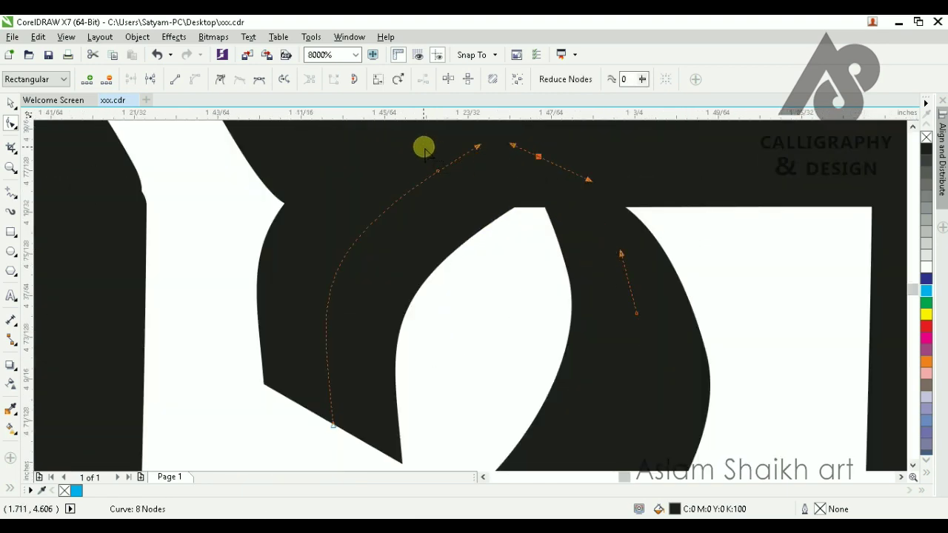
key(Delete)
drag(539, 158, 541, 176)
scroll(577, 240, down, 1)
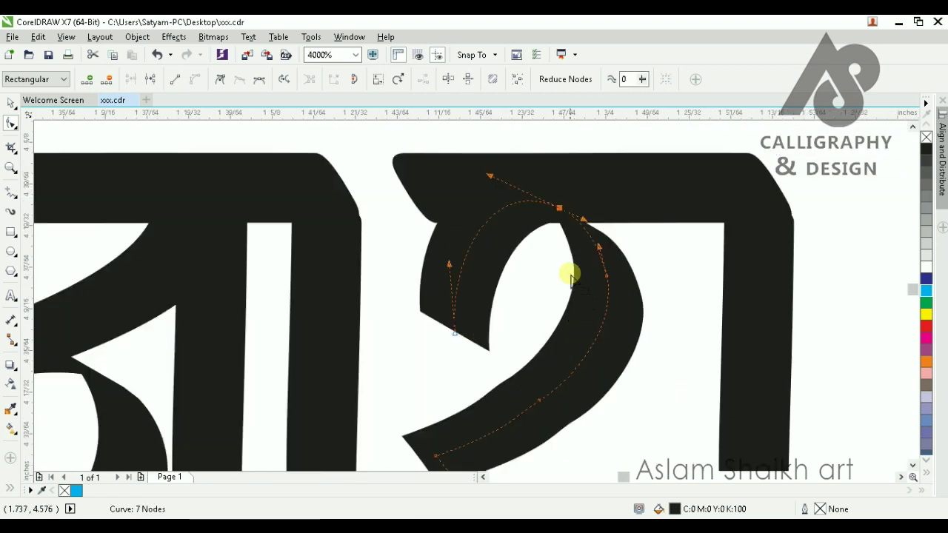
drag(576, 258, 664, 321)
key(Delete)
scroll(578, 315, down, 1)
scroll(519, 327, up, 1)
drag(486, 333, 465, 357)
- Delete the surplus node in the third letter's tail and extend the tail's end farther down to the right
scroll(476, 317, down, 2)
scroll(530, 366, up, 1)
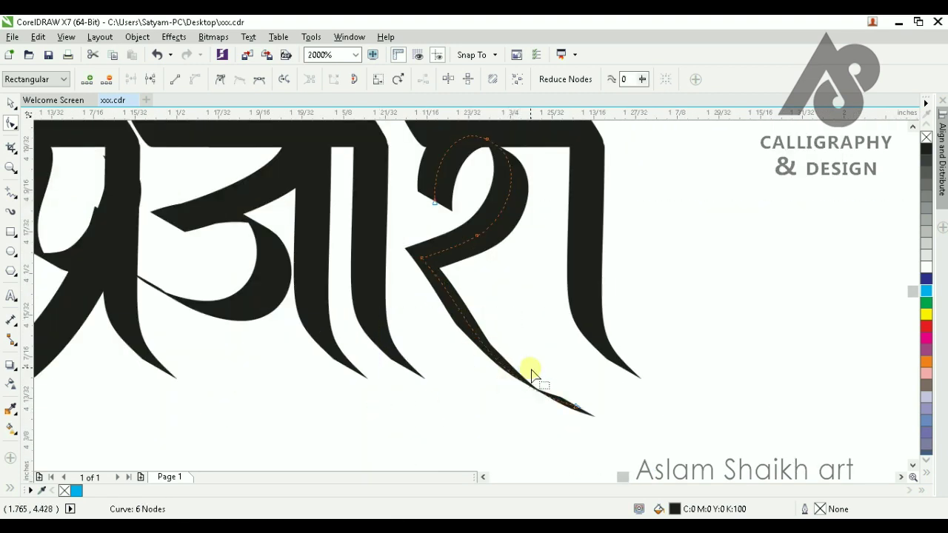
key(Delete)
drag(578, 407, 712, 438)
scroll(502, 356, down, 1)
key(space)
click(504, 409)
- Move the third letter's bar and stem slightly left, and shift its looped stroke down and left beneath the bar
scroll(524, 265, down, 1)
scroll(527, 294, up, 1)
drag(545, 274, 536, 275)
click(477, 364)
scroll(496, 264, down, 1)
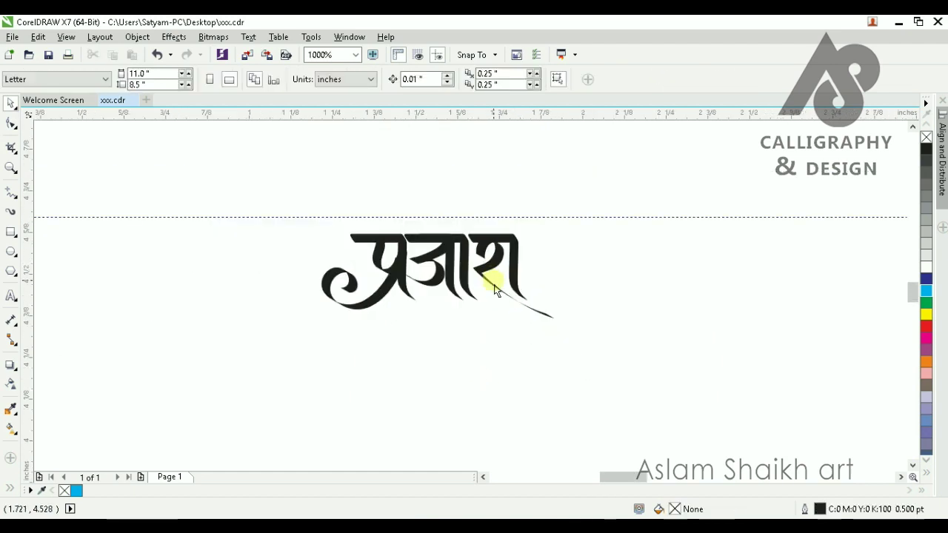
scroll(496, 275, up, 3)
drag(496, 202, 476, 219)
scroll(492, 252, down, 1)
scroll(487, 294, down, 2)
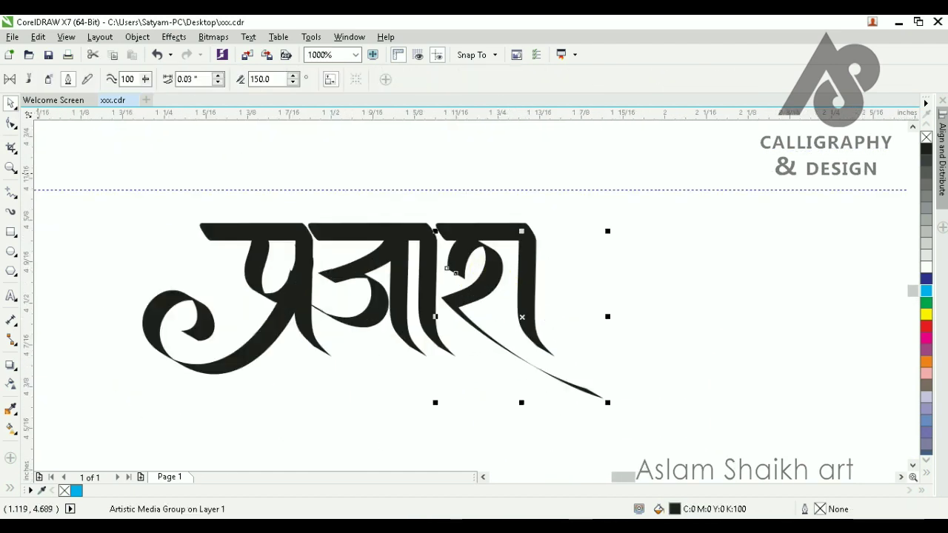
- Reshape the crown and lower bend of the third letter's loop into a fuller curve
click(11, 124)
scroll(487, 250, up, 1)
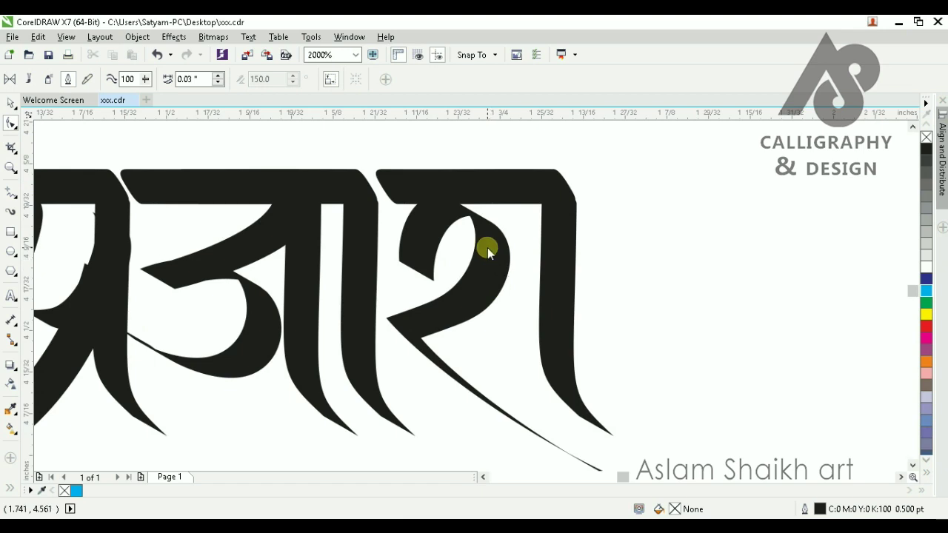
click(487, 249)
drag(489, 199, 452, 232)
scroll(485, 256, up, 1)
drag(505, 320, 521, 313)
scroll(484, 223, down, 1)
scroll(484, 231, down, 1)
key(space)
click(577, 258)
scroll(596, 329, down, 1)
scroll(590, 338, up, 1)
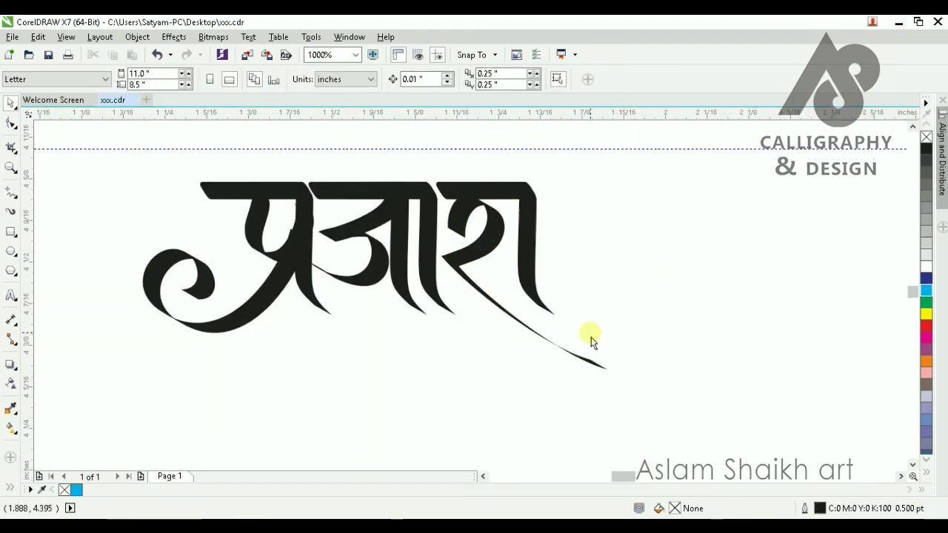
click(11, 211)
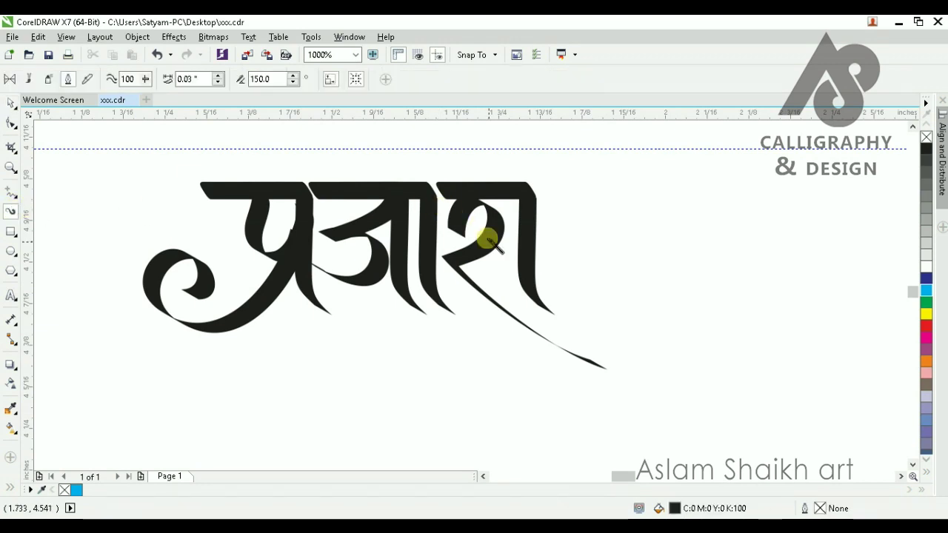
scroll(504, 248, up, 1)
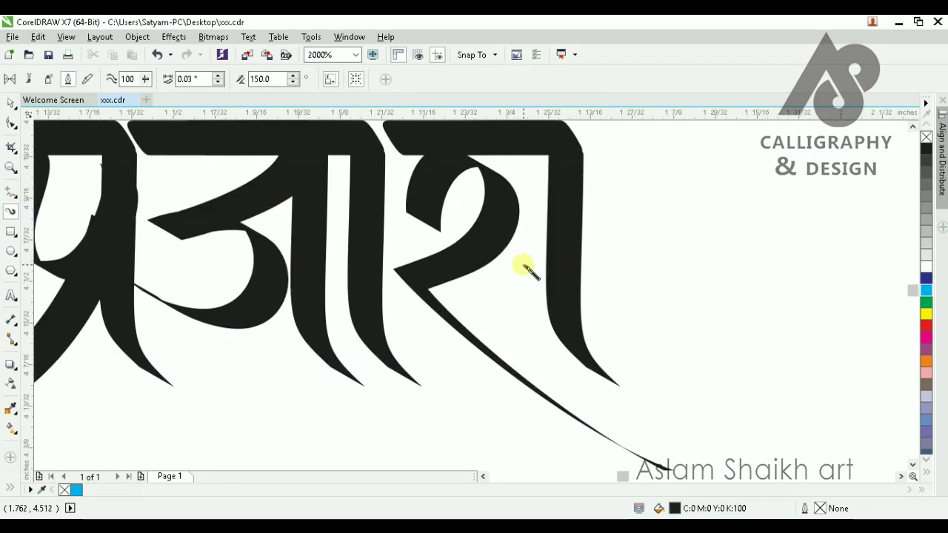
click(12, 104)
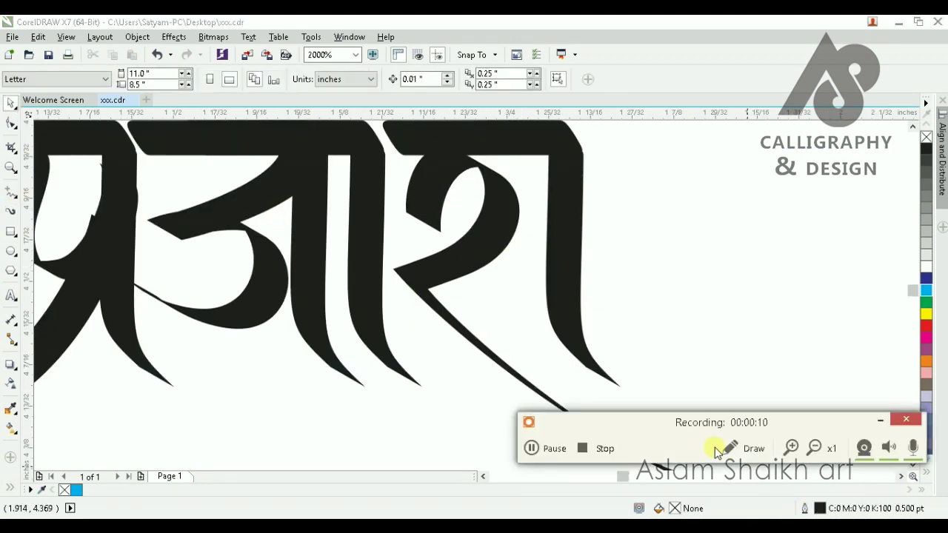
scroll(688, 387, down, 2)
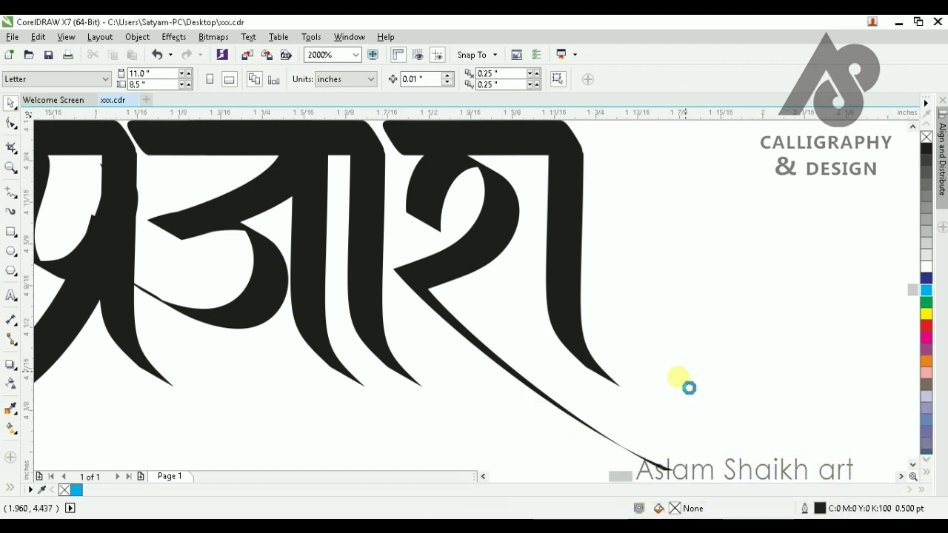
- Draw a short curved Artistic Media stroke connecting the third letter's loop to its stem
click(14, 213)
scroll(707, 364, up, 2)
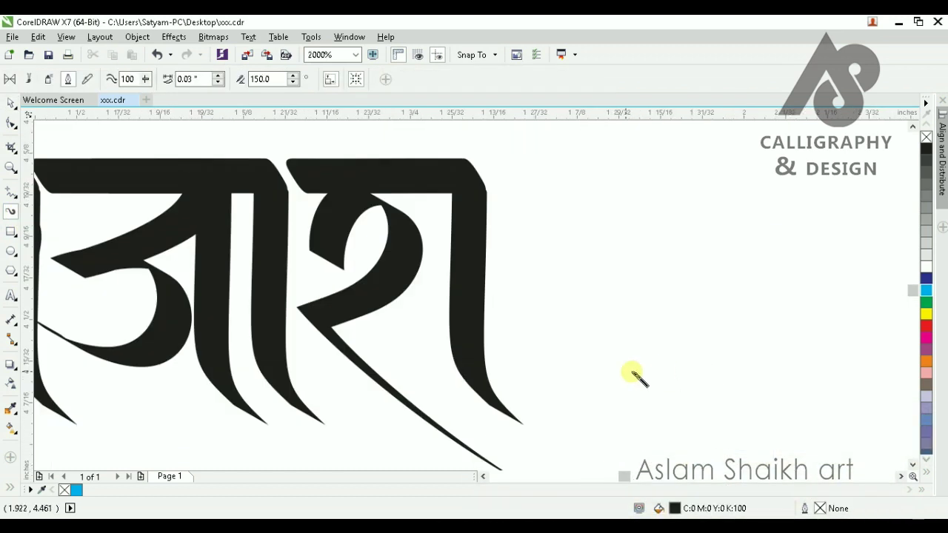
mouse_move(399, 312)
mouse_down()
mouse_move(435, 306)
mouse_move(444, 275)
mouse_up()
scroll(406, 290, up, 1)
key(ctrl+z)
mouse_move(403, 332)
mouse_down()
mouse_move(496, 266)
mouse_move(485, 319)
mouse_move(497, 194)
mouse_up()
key(ctrl+z)
scroll(433, 255, down, 2)
key(space)
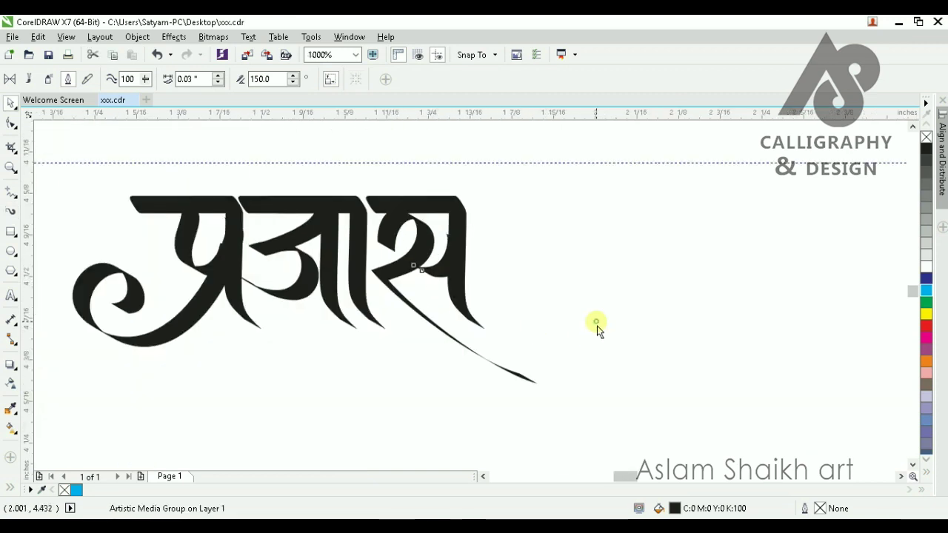
click(597, 325)
- Refine the inner corner of the third letter's looped stroke and pull the tip of its tail farther down
scroll(459, 298, up, 1)
click(11, 123)
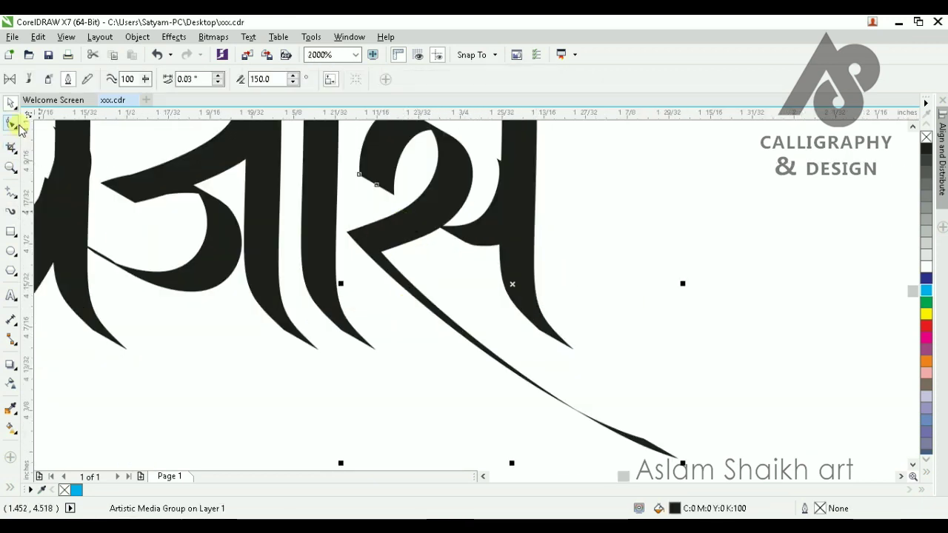
click(288, 213)
click(371, 243)
drag(363, 245, 374, 242)
scroll(420, 294, down, 1)
scroll(539, 377, up, 1)
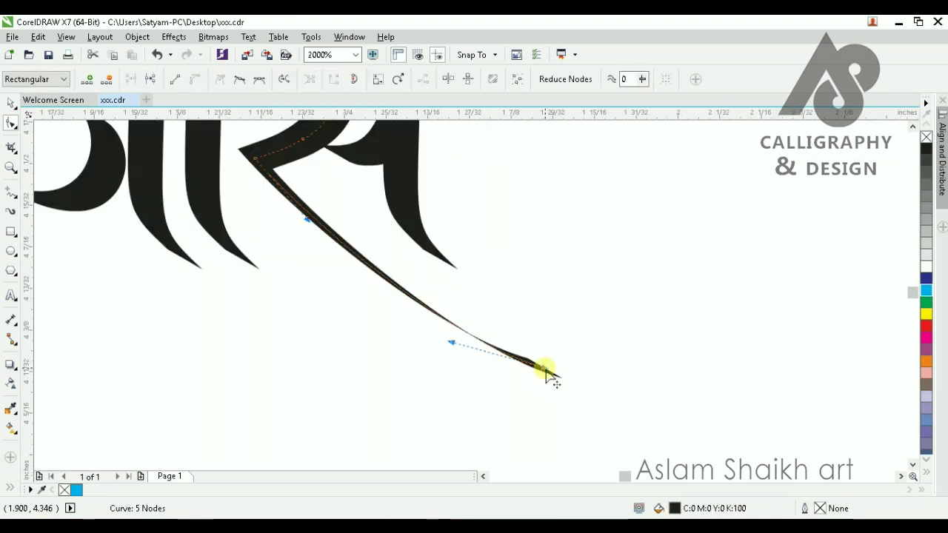
drag(546, 369, 545, 397)
scroll(419, 322, down, 1)
key(space)
click(430, 379)
scroll(410, 345, down, 1)
scroll(370, 326, up, 1)
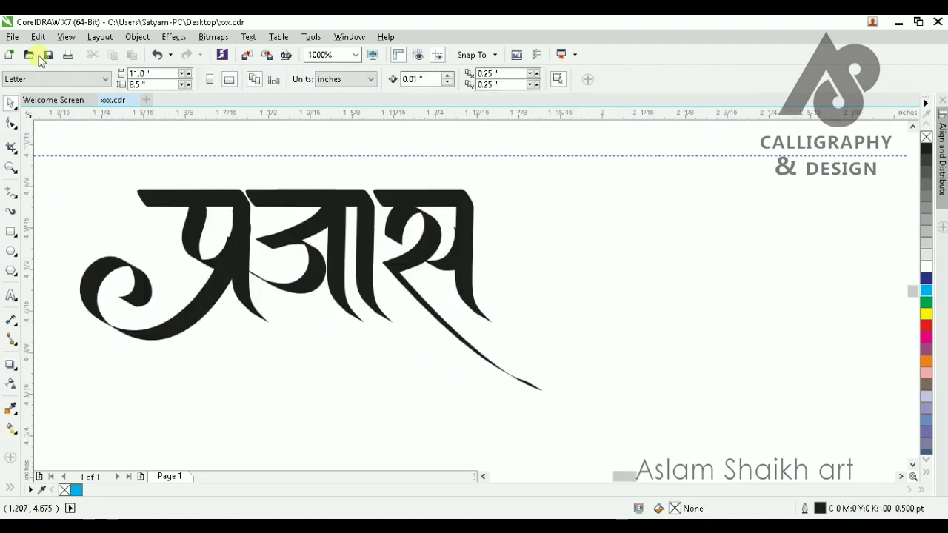
- Duplicate the third letter's bar and stem shape and place the copy to the right for the fourth letter
drag(469, 213, 595, 212)
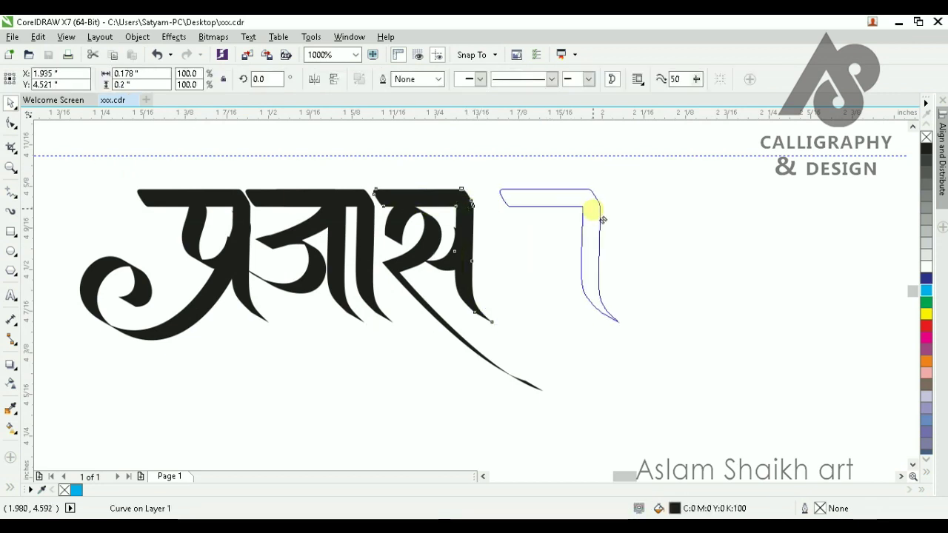
right_click(595, 212)
click(613, 385)
- Try a curved Artistic Media stroke with a hooked lower end from the fourth letter's stem and undo it
click(14, 213)
scroll(448, 246, down, 1)
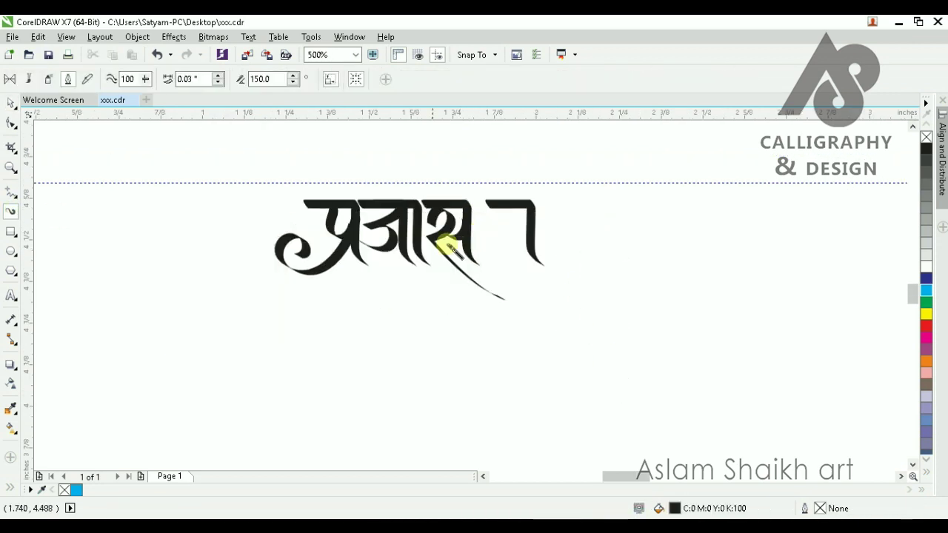
scroll(526, 215, up, 3)
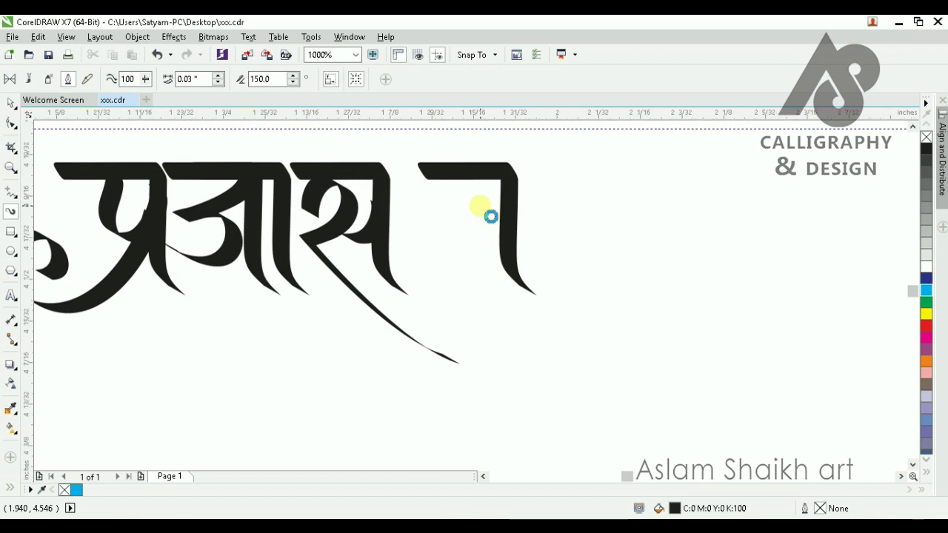
scroll(568, 205, down, 2)
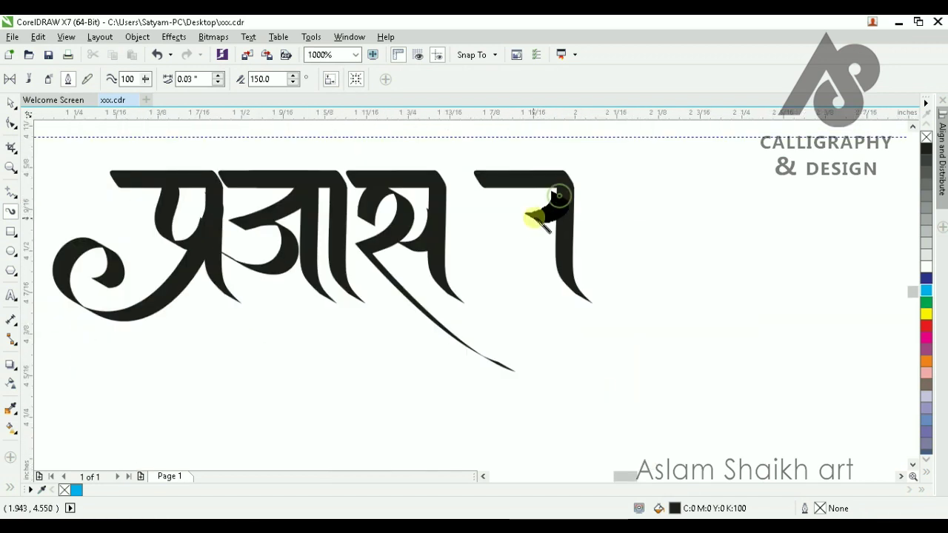
drag(522, 273, 514, 291)
scroll(502, 224, up, 1)
scroll(537, 225, down, 1)
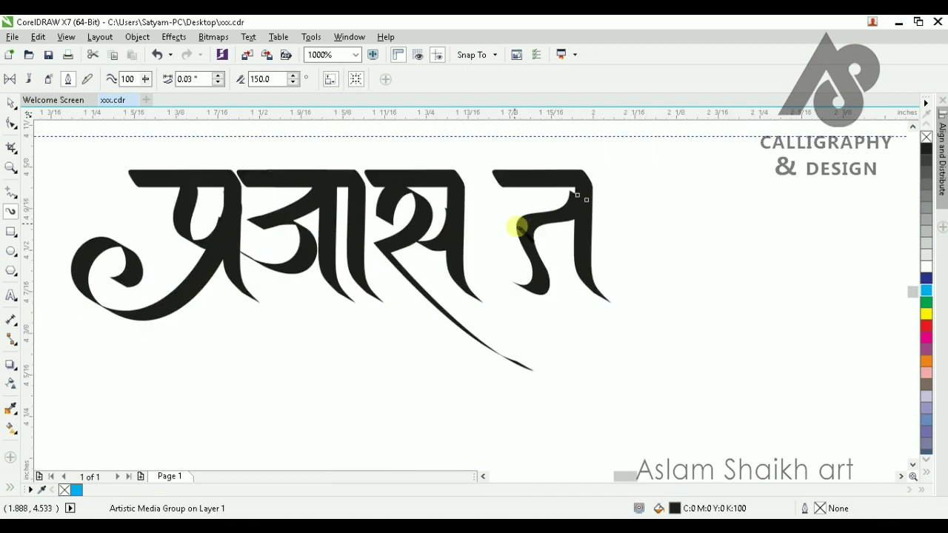
scroll(517, 216, up, 1)
key(ctrl+z)
- Try wider curved strokes beneath the fourth letter's header bar and undo them
mouse_move(625, 191)
mouse_down()
mouse_move(540, 222)
mouse_move(554, 285)
mouse_up()
drag(599, 358, 567, 370)
scroll(599, 402, down, 1)
scroll(529, 205, up, 1)
mouse_move(588, 183)
mouse_down()
mouse_move(494, 244)
mouse_move(409, 234)
mouse_up()
key(ctrl+z)
key(ctrl+z)
- Draw a curved stroke from the top of the fourth letter's stem, sweeping left and then down to the right
drag(606, 182, 495, 325)
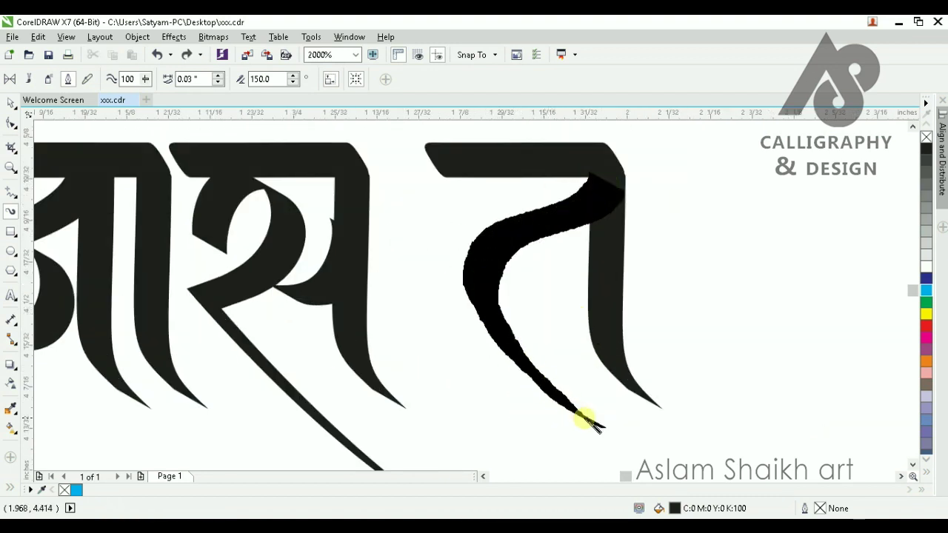
drag(585, 421, 592, 425)
scroll(503, 244, down, 1)
scroll(504, 243, up, 1)
- Smooth the fourth letter's curved stroke by deleting surplus nodes and adjusting its outer bend and tail
click(481, 213)
drag(353, 277, 541, 380)
key(Delete)
click(548, 401)
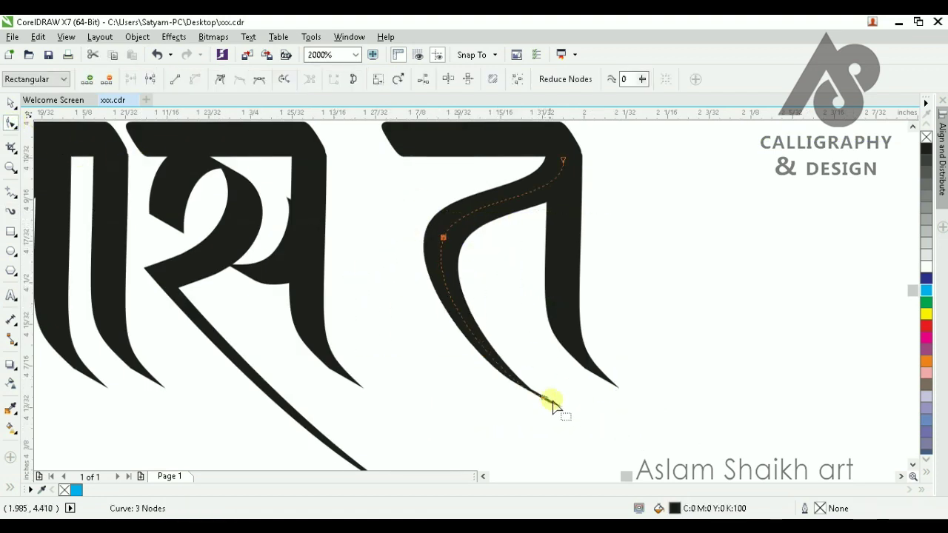
drag(442, 237, 451, 225)
drag(573, 361, 495, 331)
scroll(495, 330, down, 2)
key(space)
click(508, 350)
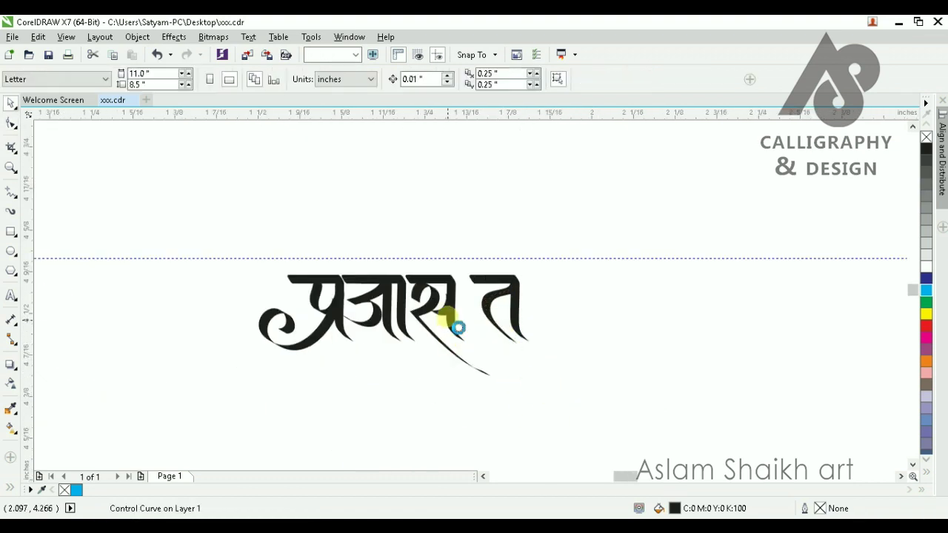
- Add a horizontal guideline across the lower ends of the letter stems
scroll(448, 318, up, 1)
drag(474, 359, 494, 350)
click(578, 387)
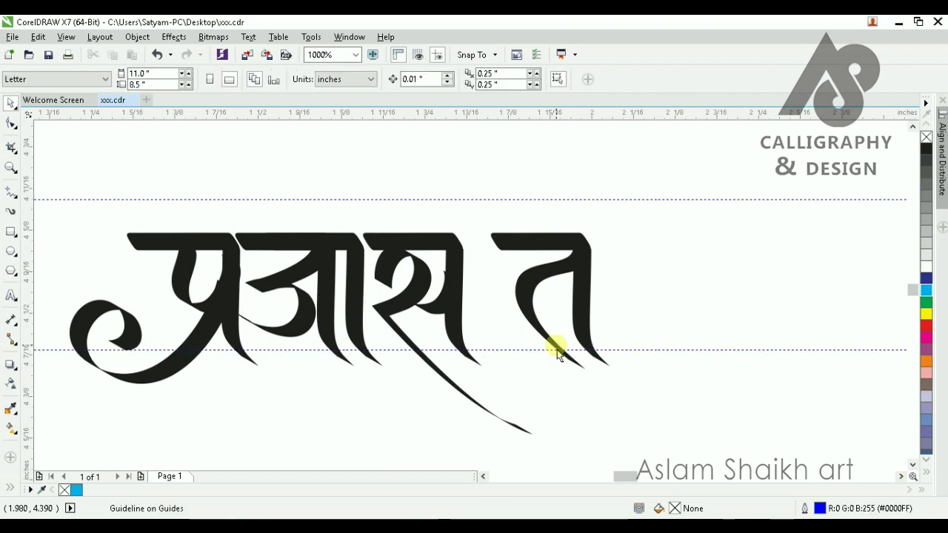
- Shorten the tail of the fourth letter's curved stroke so its tip ends just below the lower guideline
click(561, 350)
click(10, 123)
scroll(598, 365, up, 1)
drag(570, 362, 505, 388)
mouse_move(557, 362)
mouse_down()
mouse_move(545, 341)
mouse_move(549, 358)
mouse_up()
scroll(529, 336, down, 1)
scroll(526, 333, up, 1)
scroll(523, 332, up, 1)
scroll(549, 358, down, 2)
scroll(528, 316, up, 2)
scroll(505, 286, down, 1)
scroll(581, 278, up, 1)
- Remove surplus nodes from the upper bend of the fourth letter's curved stroke
double_click(523, 167)
drag(360, 192, 476, 285)
key(Delete)
scroll(502, 295, down, 2)
key(space)
click(540, 411)
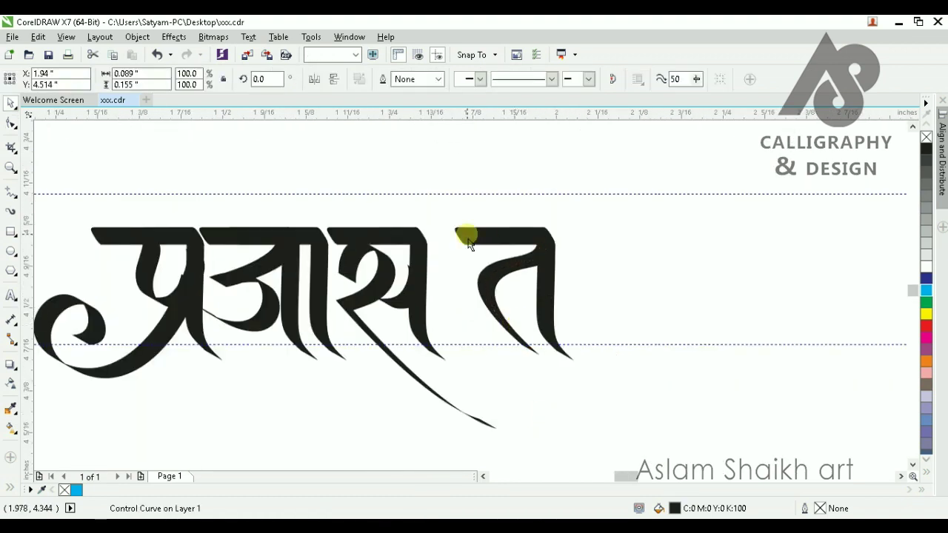
- Duplicate the fourth letter's curved stroke and place the copy parallel to the left of the original
drag(439, 206, 629, 387)
click(628, 388)
scroll(487, 283, up, 1)
drag(562, 247, 474, 250)
key(ctrl+z)
right_click(473, 249)
scroll(474, 258, down, 1)
click(577, 297)
scroll(485, 257, down, 1)
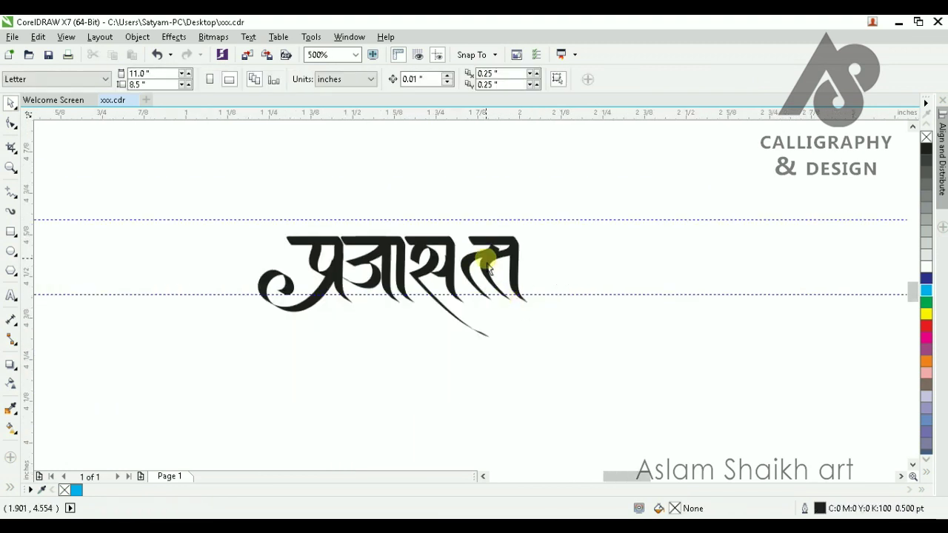
- Extend the copied stroke's upper end to the right to merge into the original and adjust its outer bend
scroll(485, 263, up, 1)
scroll(474, 259, up, 1)
click(459, 254)
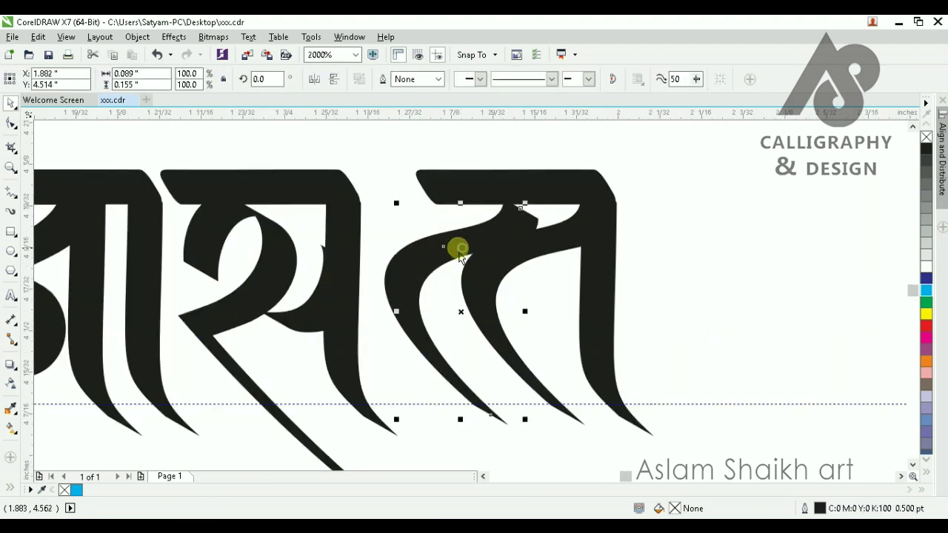
click(10, 125)
click(505, 220)
drag(522, 210, 580, 216)
drag(443, 246, 453, 252)
key(space)
scroll(606, 240, down, 2)
click(656, 280)
scroll(626, 263, up, 1)
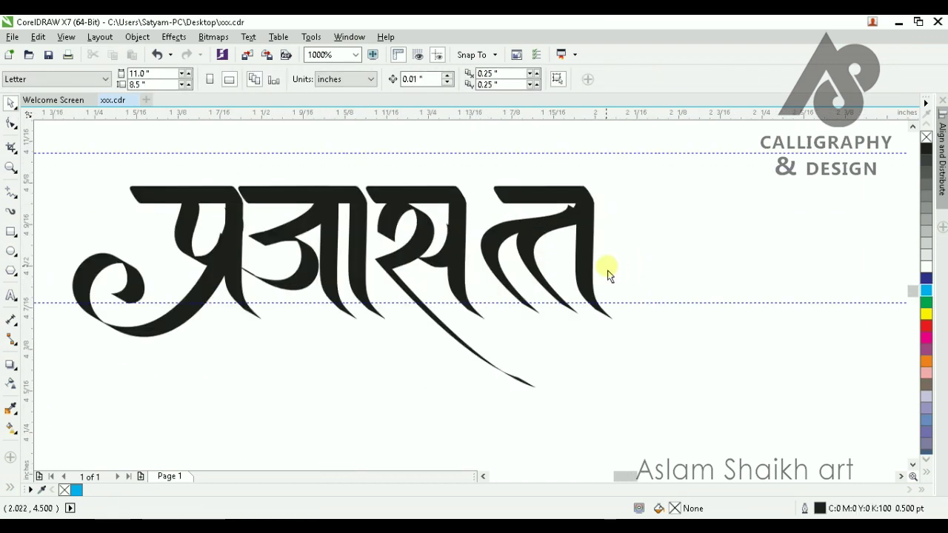
- Move the whole fourth letter slightly left to narrow its gap to the third letter
drag(470, 163, 470, 162)
scroll(546, 239, up, 1)
drag(573, 205, 557, 205)
scroll(486, 260, down, 2)
click(591, 375)
scroll(426, 291, up, 1)
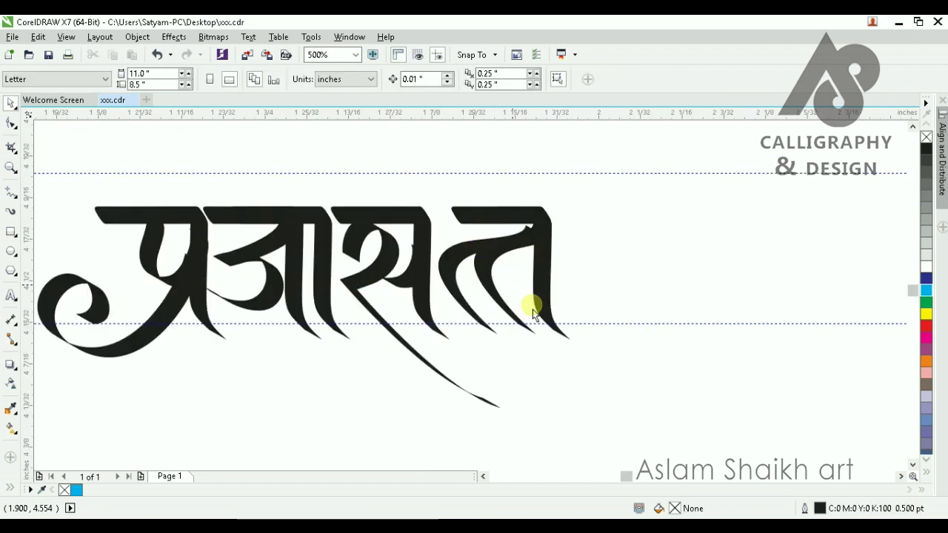
- Shorten the tail of the fourth letter's left curved stroke to end just above the lower guideline and smooth its bend
scroll(533, 306, up, 1)
click(376, 209)
click(11, 124)
click(368, 230)
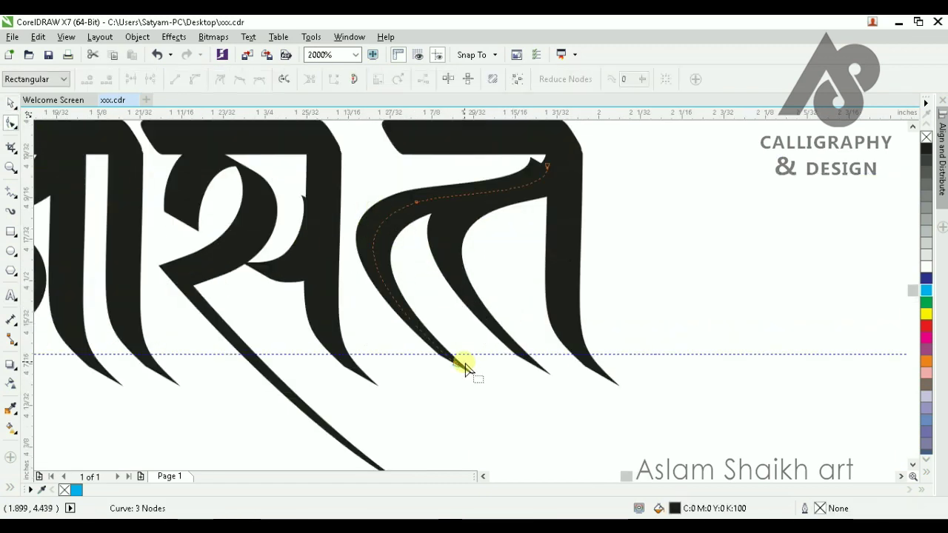
scroll(465, 364, up, 1)
double_click(401, 323)
drag(472, 286, 360, 371)
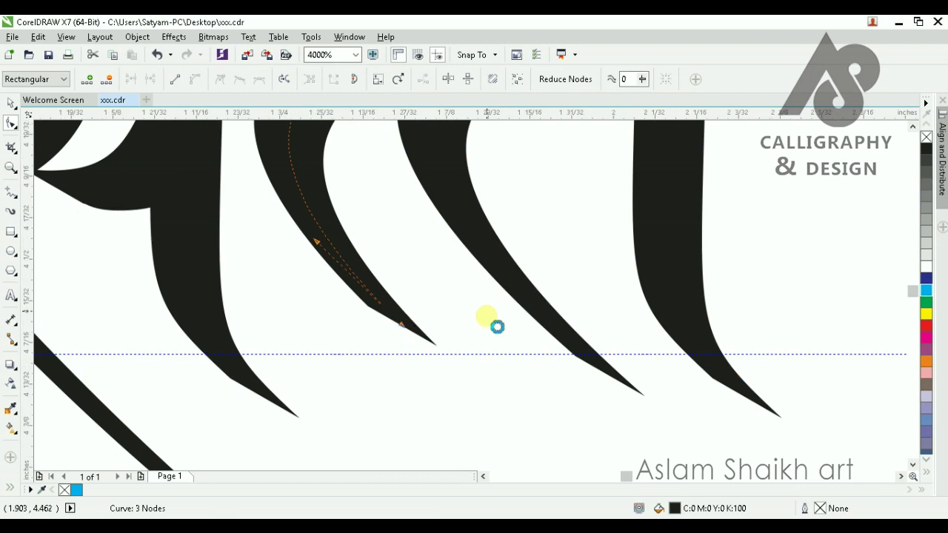
scroll(489, 317, down, 1)
scroll(446, 311, up, 1)
drag(345, 242, 339, 229)
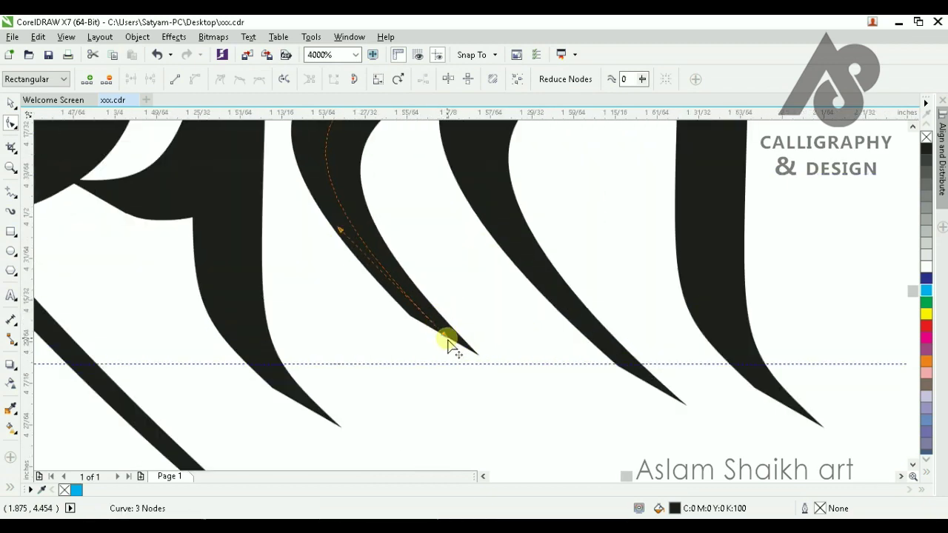
drag(445, 335, 459, 334)
scroll(453, 325, down, 3)
key(space)
click(558, 382)
scroll(488, 351, up, 1)
scroll(509, 247, down, 1)
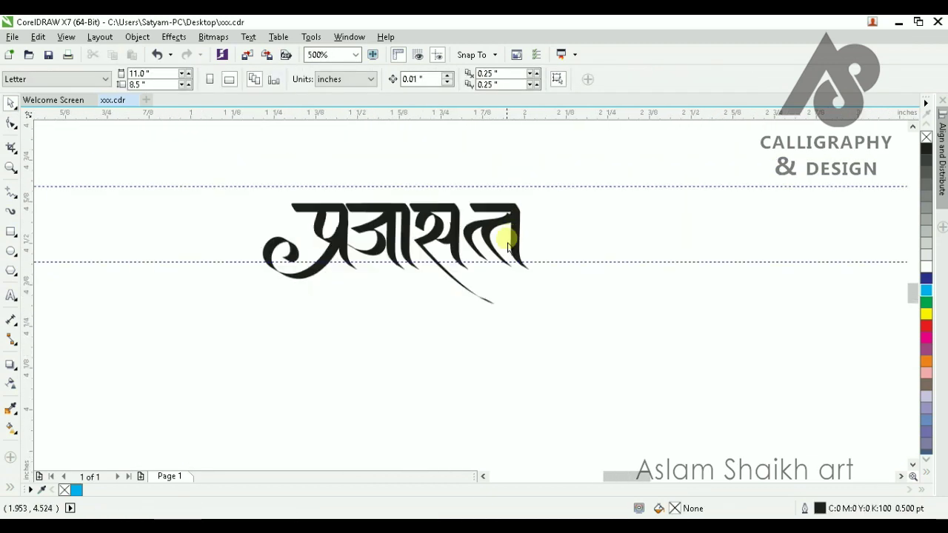
scroll(500, 250, up, 1)
drag(424, 323, 423, 321)
click(691, 334)
scroll(406, 286, down, 1)
scroll(415, 248, up, 1)
- Extend the left end of the fourth letter's top bar until it reaches the third letter's bar
click(430, 213)
scroll(404, 222, up, 1)
key(F10)
scroll(432, 249, up, 1)
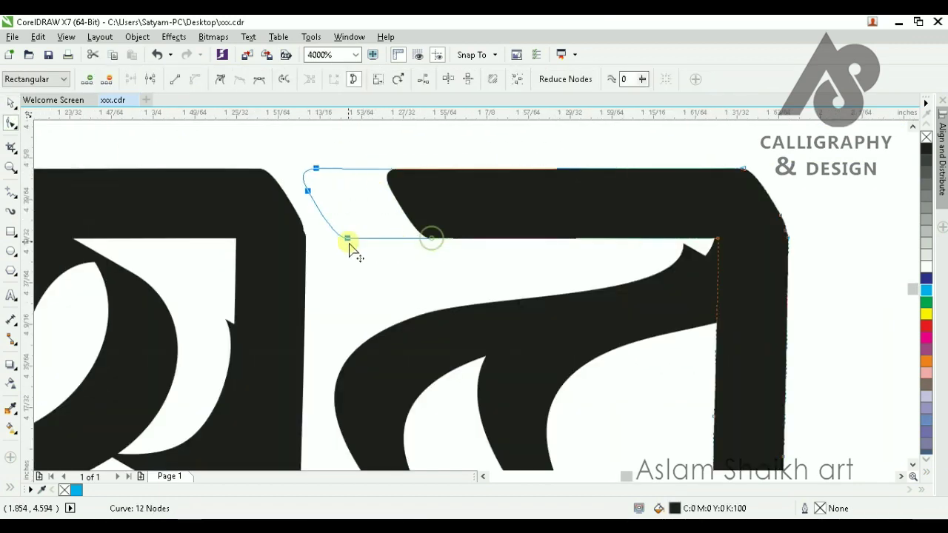
drag(349, 244, 350, 243)
scroll(356, 237, down, 3)
key(space)
click(514, 311)
scroll(360, 283, up, 1)
scroll(420, 279, down, 2)
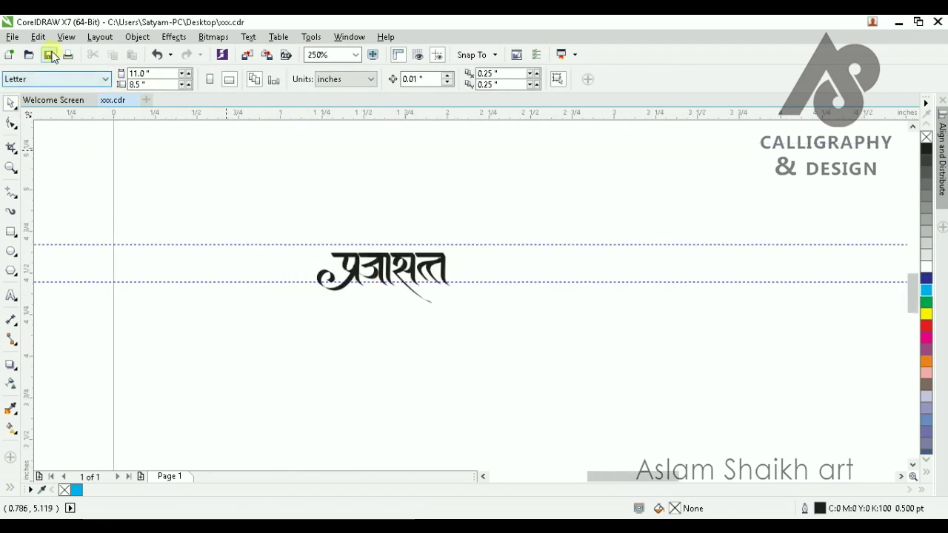
scroll(400, 289, up, 1)
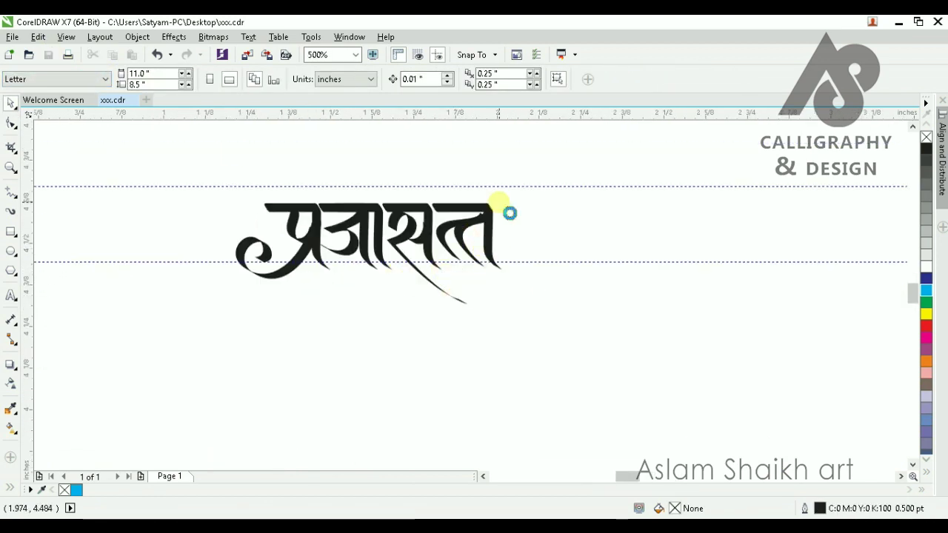
- Duplicate the bar and stem shape and place the copy to the right of the fourth letter
scroll(498, 203, up, 1)
mouse_move(432, 213)
mouse_down()
mouse_move(583, 213)
mouse_move(529, 228)
mouse_move(617, 213)
mouse_move(566, 231)
mouse_move(632, 245)
mouse_move(631, 221)
mouse_up()
right_click(583, 213)
click(550, 379)
- Draw a rounded loop with an Artistic Media stroke on the left side of the new stem
click(11, 212)
scroll(610, 275, up, 1)
key(ctrl+z)
key(ctrl+z)
mouse_move(628, 186)
mouse_down()
mouse_move(554, 271)
mouse_move(630, 265)
mouse_move(615, 219)
mouse_up()
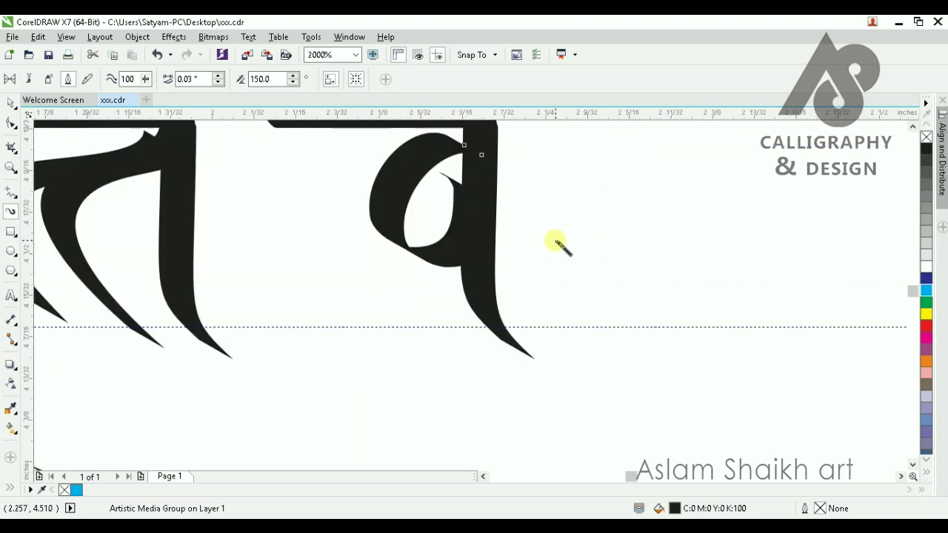
scroll(555, 241, down, 2)
scroll(541, 231, up, 2)
- Remove surplus nodes from the lower bend of the fifth letter's left loop
click(11, 123)
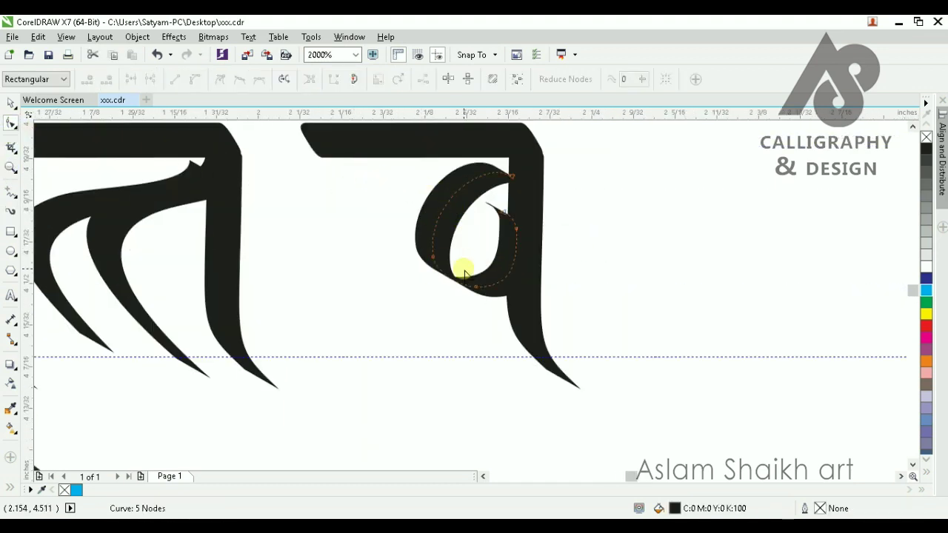
scroll(459, 269, up, 2)
drag(497, 321, 501, 326)
key(Delete)
drag(426, 227, 359, 303)
key(Delete)
key(ctrl+z)
drag(335, 228, 422, 265)
key(Delete)
scroll(460, 292, down, 2)
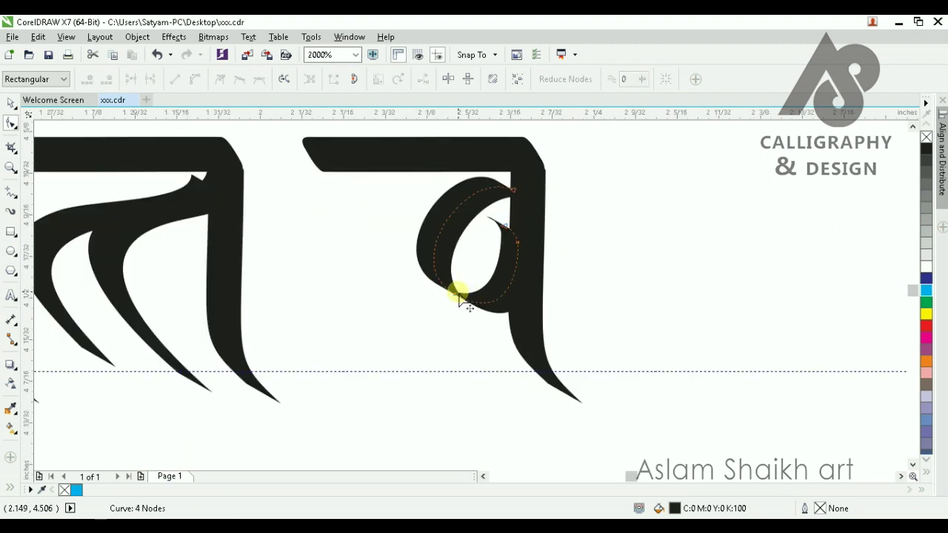
- Lower the bottom node of the fifth letter's left loop and pull its curve handles outward for a fuller round shape
click(449, 306)
drag(395, 277, 383, 269)
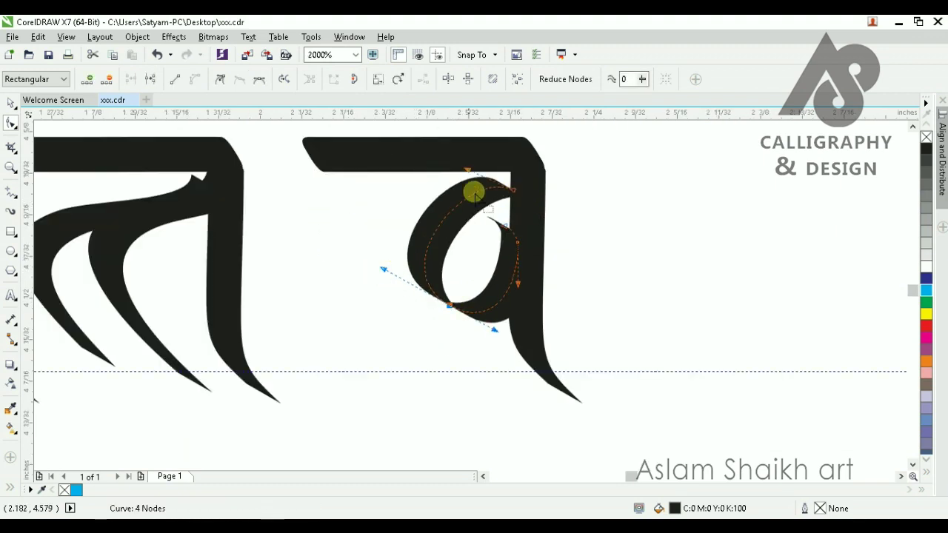
drag(465, 169, 432, 177)
key(space)
key(Escape)
scroll(448, 284, down, 1)
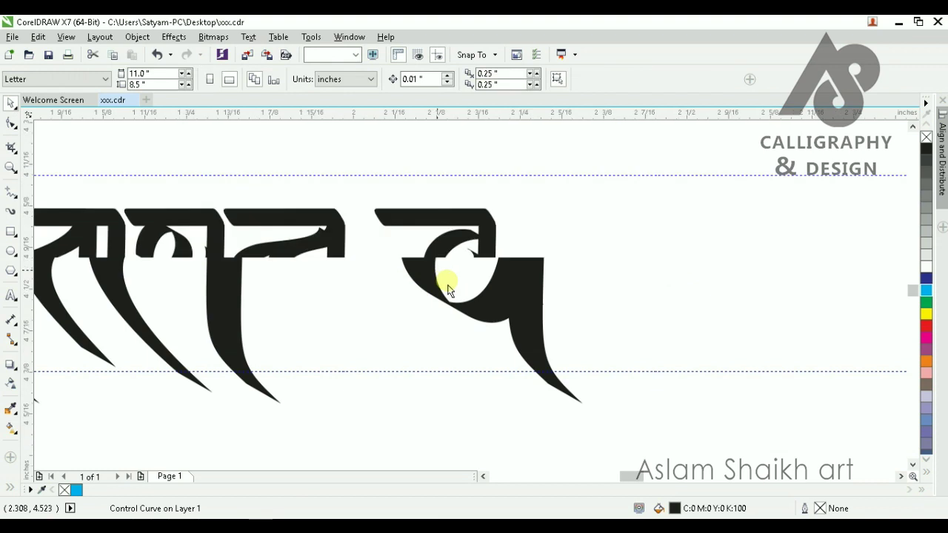
scroll(449, 275, up, 1)
key(i)
drag(529, 249, 570, 439)
scroll(519, 289, down, 1)
key(ctrl+z)
scroll(536, 277, up, 1)
scroll(509, 279, down, 1)
drag(570, 319, 474, 371)
key(ctrl+z)
mouse_move(510, 299)
mouse_down()
mouse_move(513, 262)
mouse_move(561, 271)
mouse_move(544, 346)
mouse_up()
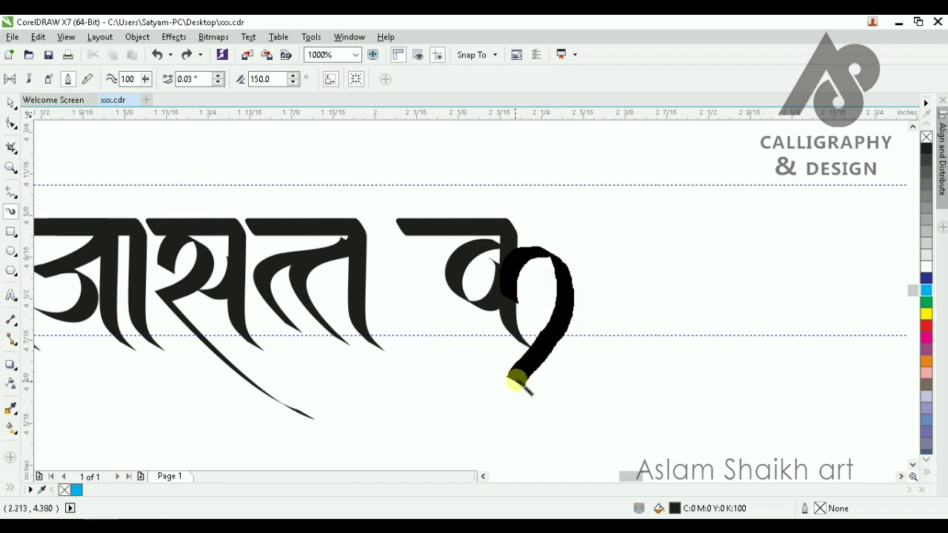
drag(519, 381, 562, 363)
key(ctrl+z)
scroll(497, 282, up, 1)
mouse_move(495, 283)
mouse_down()
mouse_move(587, 283)
mouse_move(544, 344)
mouse_up()
scroll(545, 315, down, 2)
scroll(542, 311, up, 2)
key(ctrl+z)
- Draw a rounded loop with an Artistic Media stroke on the right side of the fifth letter's stem
mouse_move(503, 289)
mouse_down()
mouse_move(599, 250)
mouse_move(560, 339)
mouse_up()
key(ctrl+z)
scroll(493, 296, down, 2)
key(space)
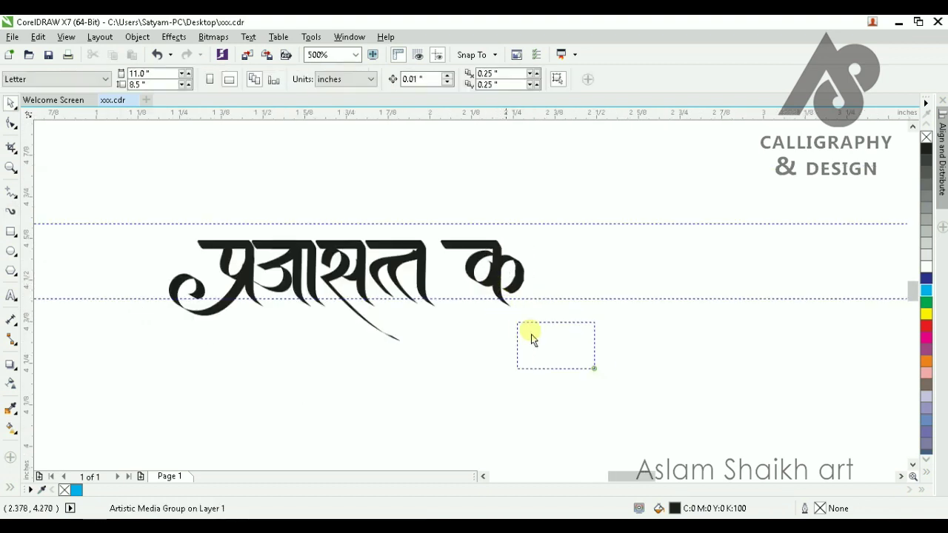
- Move the complete fifth letter left until its top bar joins the fourth letter
drag(602, 383, 438, 196)
scroll(435, 285, up, 2)
scroll(459, 294, down, 2)
click(528, 367)
- Duplicate the bar and stem shape and place the copy directly to the right of the fifth letter
scroll(465, 288, up, 1)
mouse_move(468, 219)
mouse_down()
mouse_move(605, 218)
mouse_move(581, 211)
mouse_up()
click(597, 365)
scroll(585, 365, down, 1)
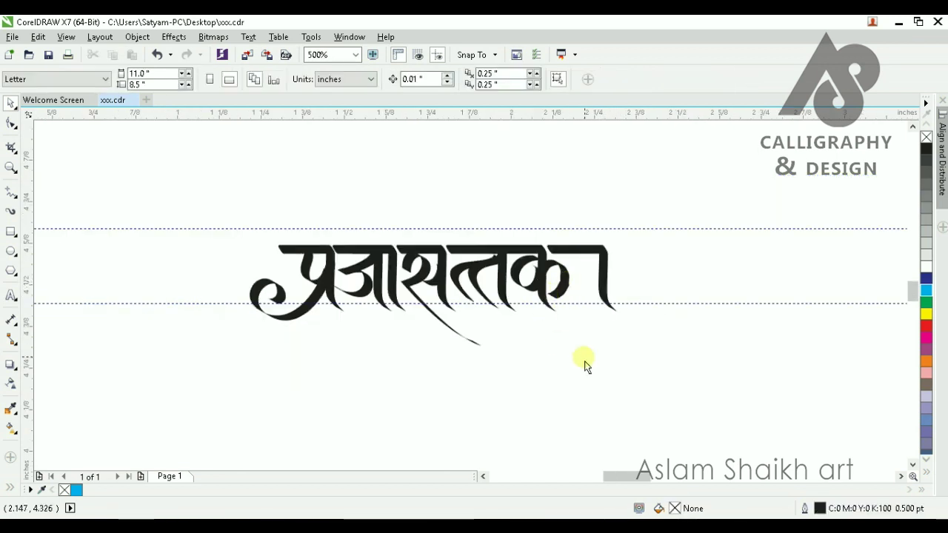
scroll(511, 270, down, 1)
scroll(519, 282, up, 2)
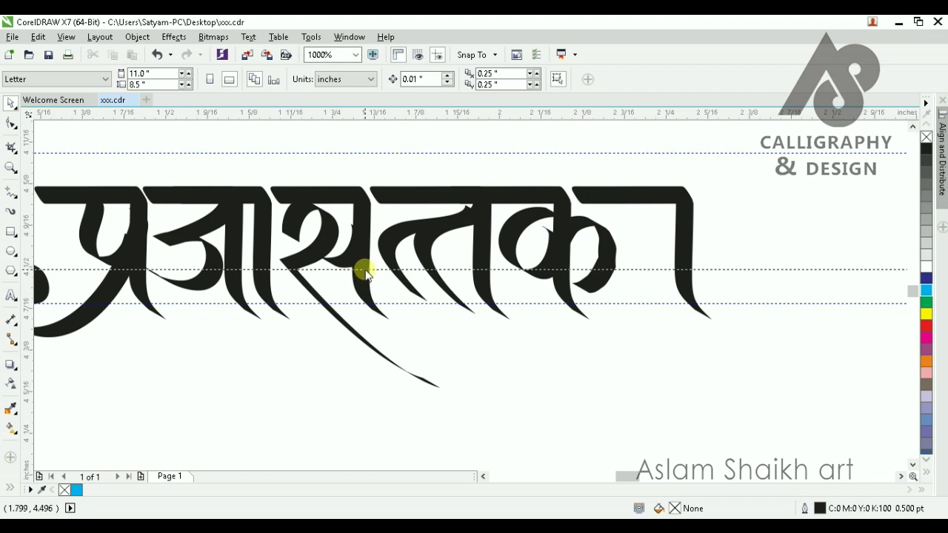
scroll(368, 277, down, 2)
scroll(460, 356, up, 1)
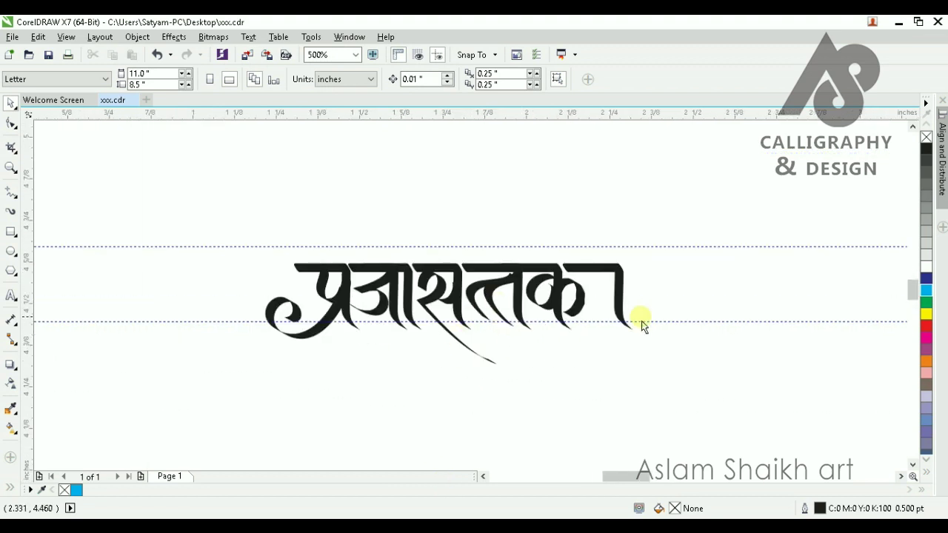
- Cut off the last copy's stem and right bar portion by subtracting a rectangle drawn over them, keeping the bar's left stub
click(613, 280)
scroll(629, 293, up, 1)
scroll(645, 302, up, 1)
scroll(348, 228, down, 2)
drag(436, 199, 570, 408)
click(11, 102)
scroll(442, 226, up, 2)
shift+click(442, 227)
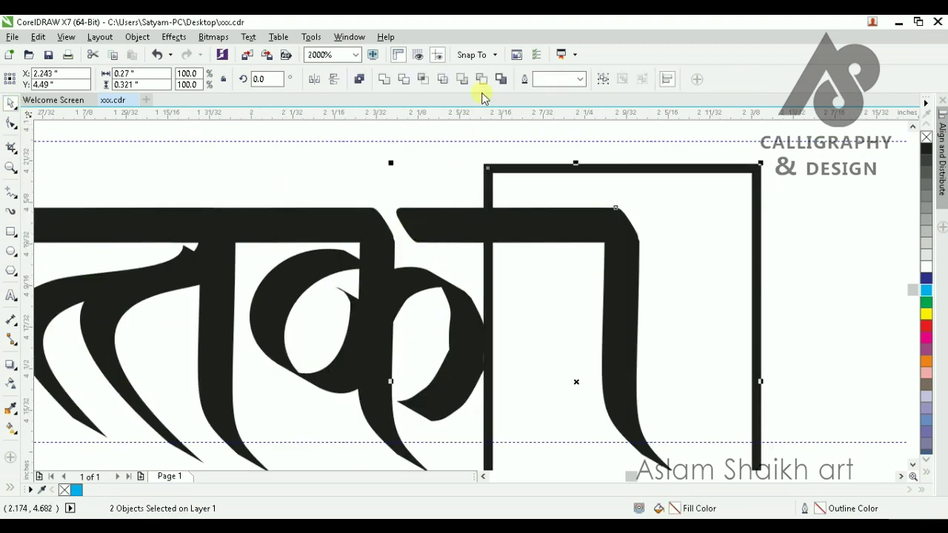
click(481, 79)
- Mirror a copy of the bar stub to its right, with slanted ends parallel, and weld both pieces into one bar
drag(393, 225, 519, 222)
right_click(519, 222)
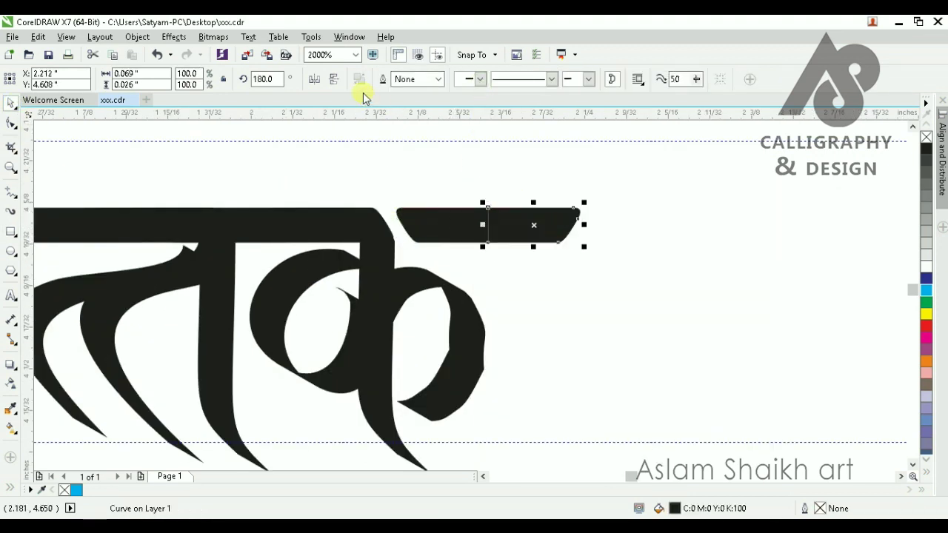
scroll(500, 231, up, 1)
shift+click(466, 222)
click(382, 79)
- Delete the leftover nodes at the joint in the middle of the welded end bar
click(12, 123)
drag(429, 164, 508, 289)
key(Delete)
scroll(511, 290, down, 2)
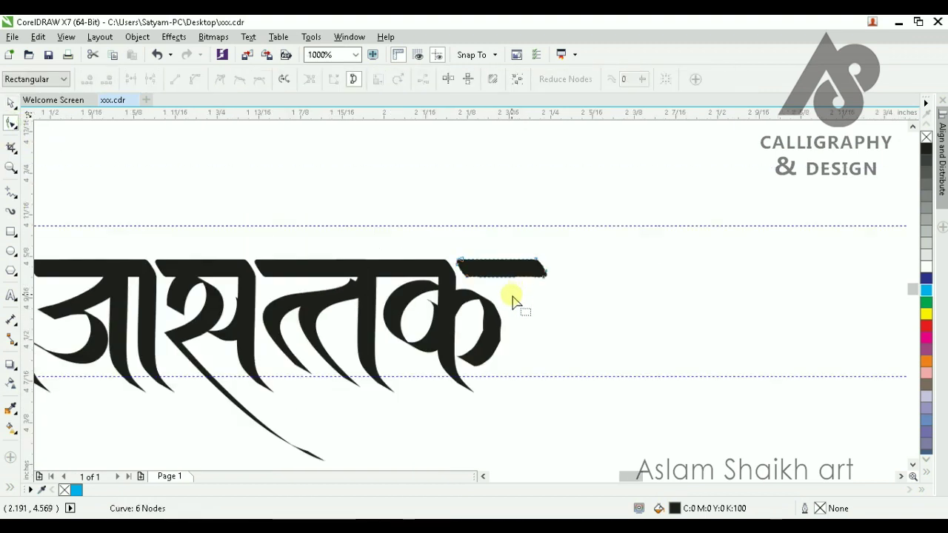
key(space)
click(603, 323)
scroll(550, 268, down, 1)
scroll(455, 282, up, 1)
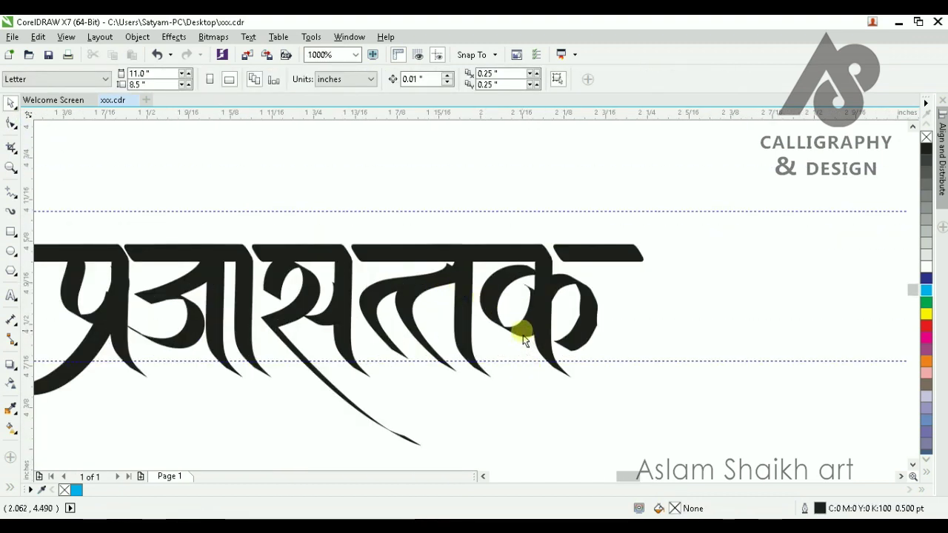
- Delete the left and right loop strokes of the fifth letter
click(524, 334)
key(Delete)
click(594, 319)
key(Delete)
- Redraw the fifth letter's left and right loops with Artistic Media strokes and fit them against the stem
click(10, 212)
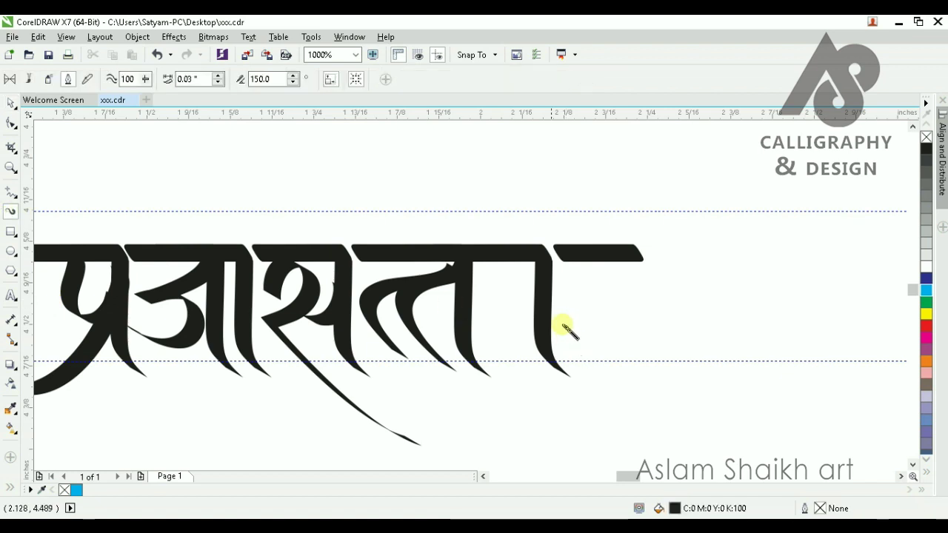
scroll(536, 310, up, 1)
mouse_move(534, 246)
mouse_down()
mouse_move(428, 322)
mouse_move(537, 237)
mouse_move(468, 251)
mouse_move(448, 314)
mouse_move(490, 354)
mouse_move(528, 320)
mouse_move(530, 272)
mouse_move(540, 332)
mouse_move(617, 262)
mouse_move(638, 327)
mouse_move(588, 385)
mouse_up()
key(ctrl+z)
scroll(518, 360, down, 1)
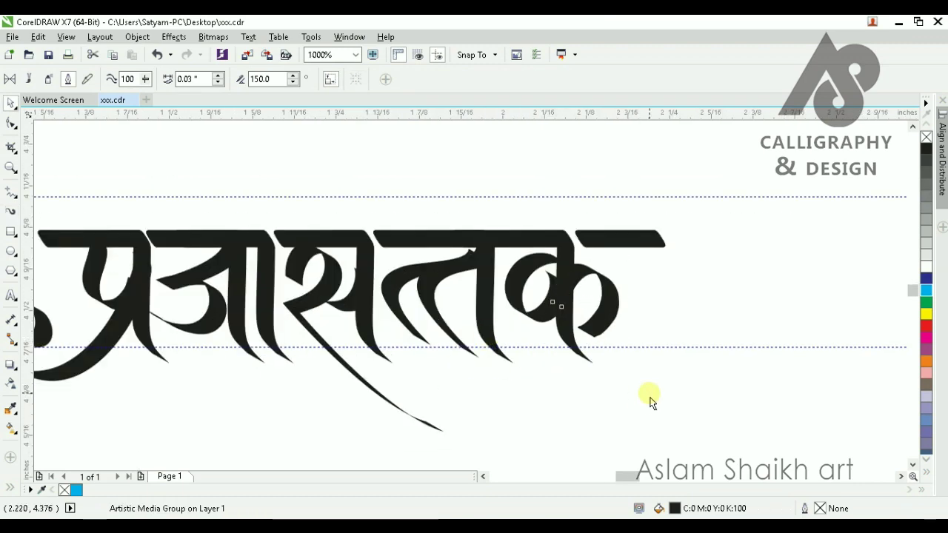
click(650, 398)
scroll(572, 283, up, 1)
drag(510, 330, 516, 332)
click(715, 330)
scroll(563, 273, down, 2)
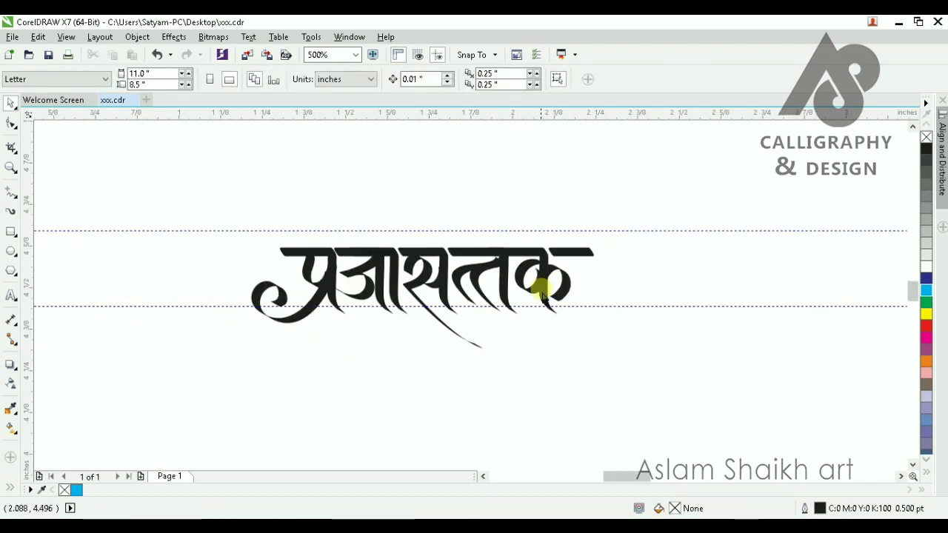
- Shift the fifth letter's loops, stem and end bar together slightly left to tighten its spacing from the fourth letter
scroll(541, 294, up, 1)
drag(485, 173, 485, 172)
scroll(510, 265, up, 1)
drag(580, 269, 574, 271)
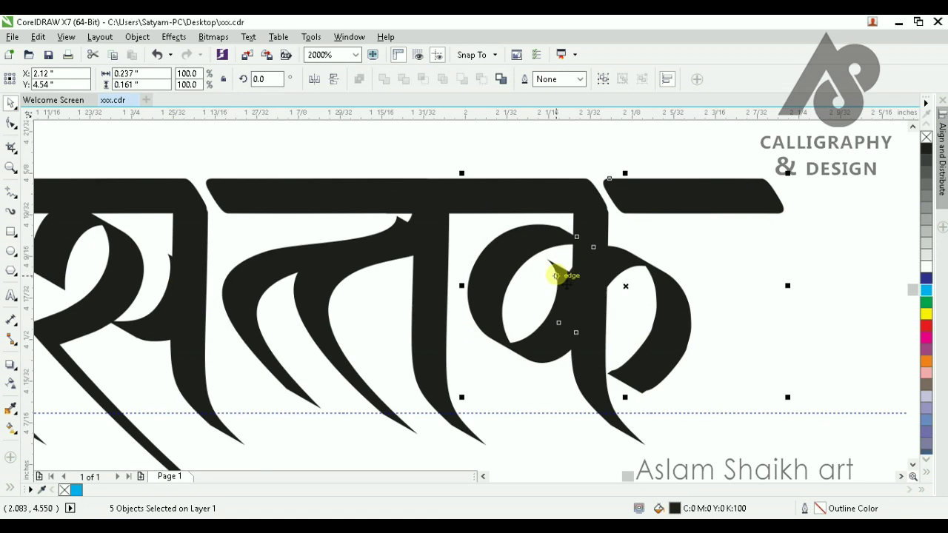
scroll(551, 275, down, 1)
key(ctrl+z)
shift+click(580, 346)
scroll(581, 311, up, 1)
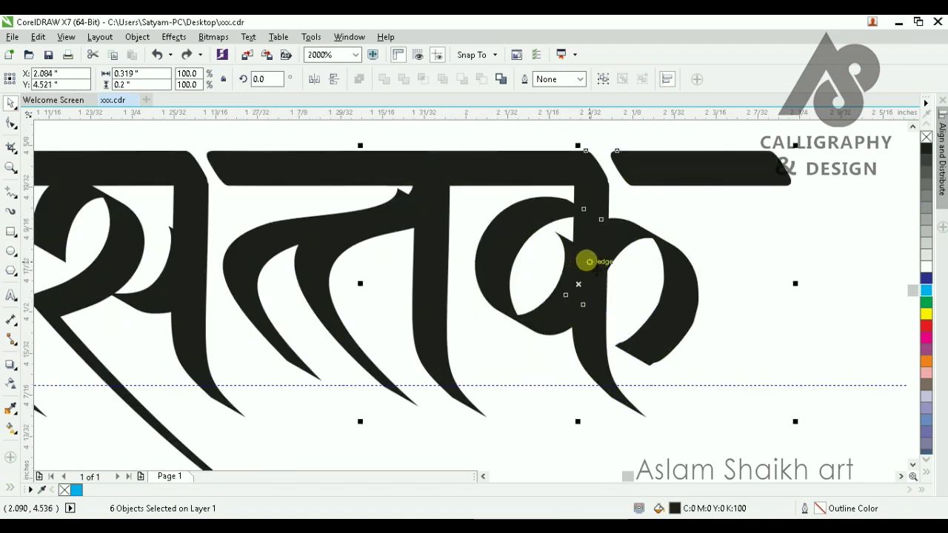
scroll(518, 303, down, 3)
scroll(481, 302, up, 1)
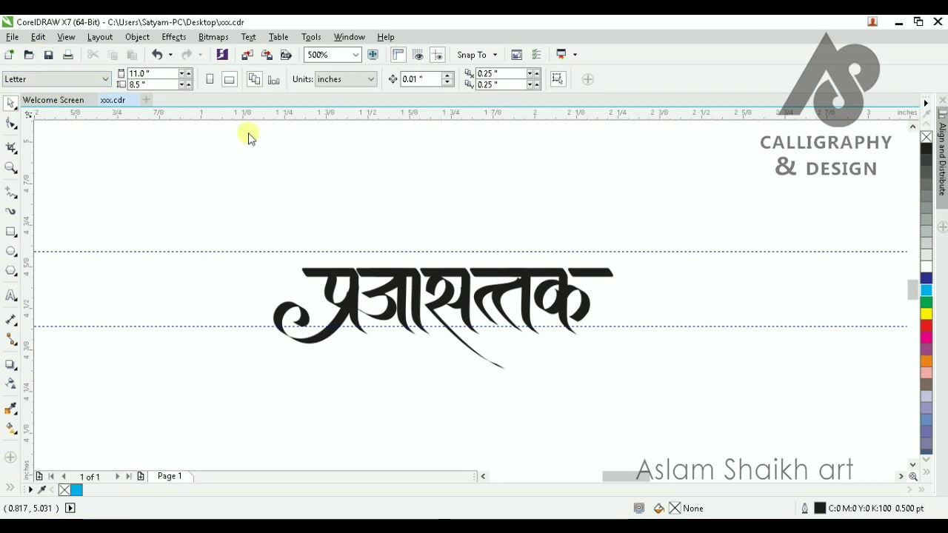
- Examine the stroke shapes and letter spacing of the complete word at different magnifications
scroll(432, 310, down, 3)
scroll(420, 291, up, 3)
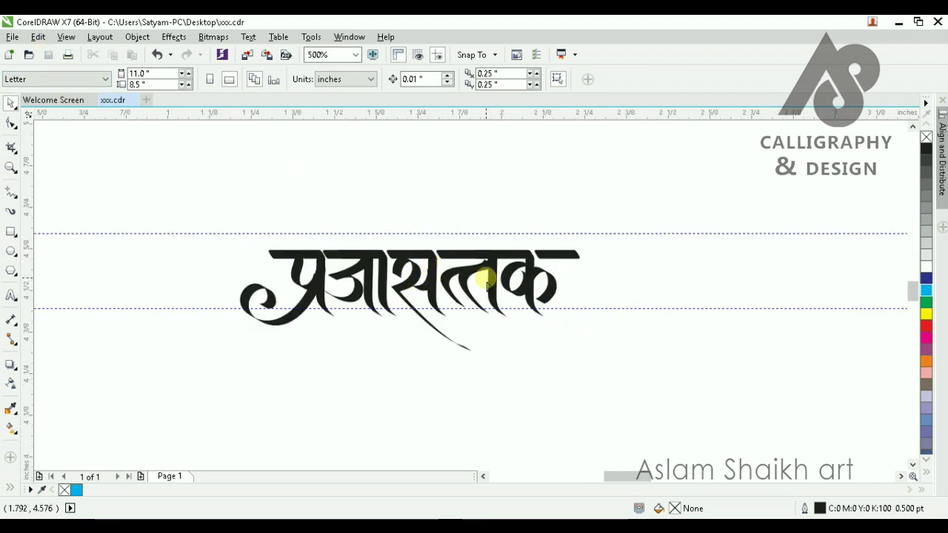
scroll(486, 285, down, 2)
scroll(565, 309, up, 2)
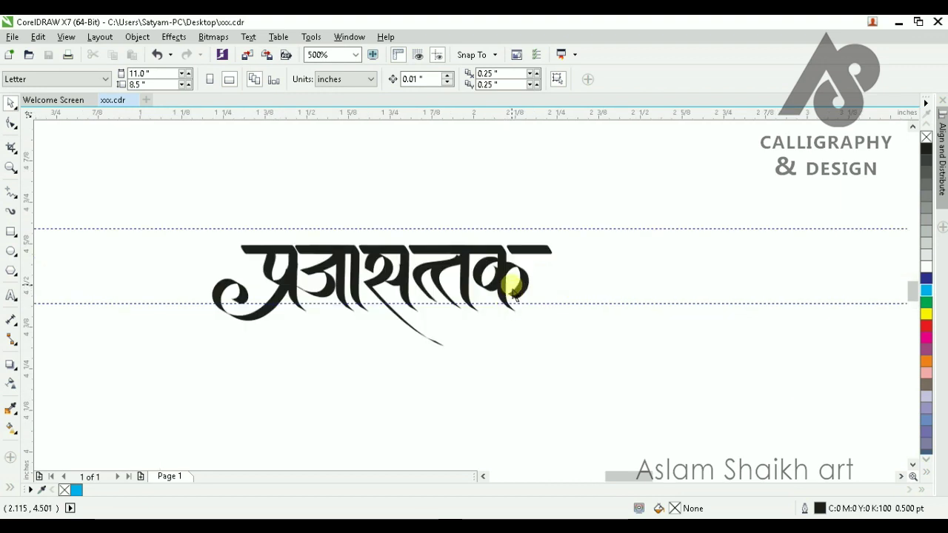
scroll(287, 280, up, 2)
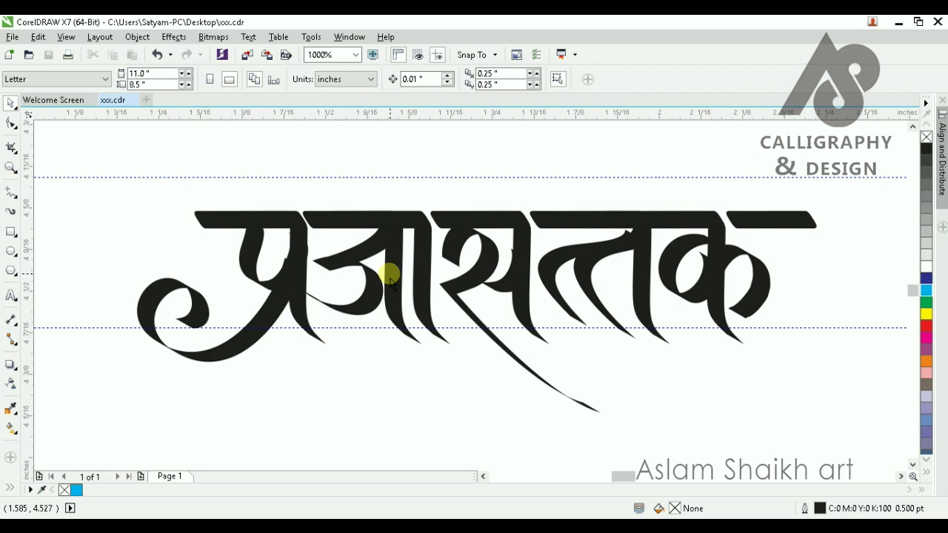
scroll(397, 291, down, 4)
scroll(355, 302, up, 2)
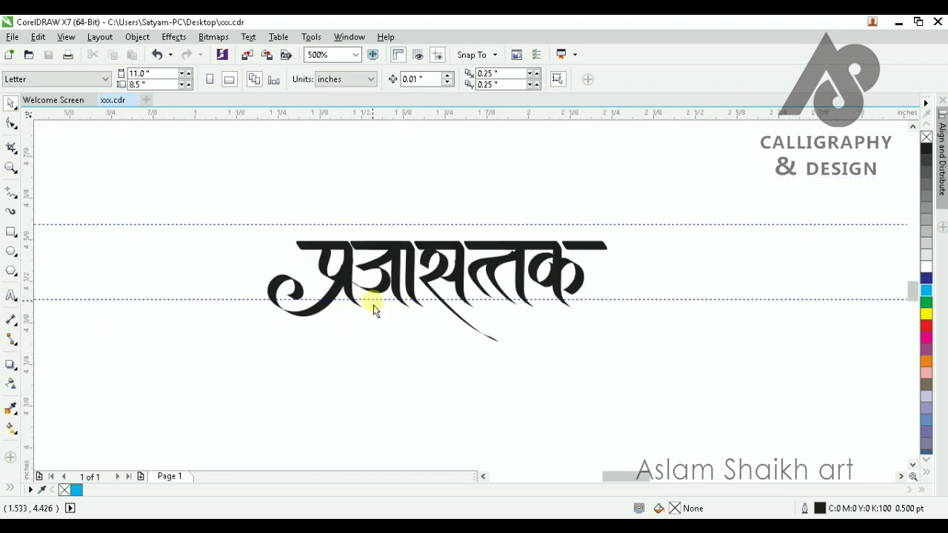
scroll(786, 268, up, 2)
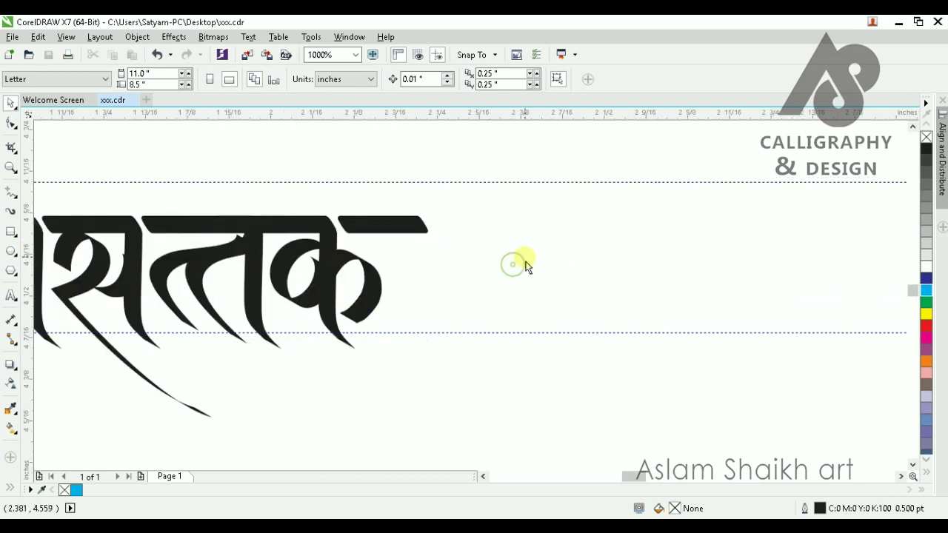
scroll(518, 274, down, 3)
scroll(481, 304, up, 1)
scroll(614, 247, up, 1)
scroll(606, 258, down, 1)
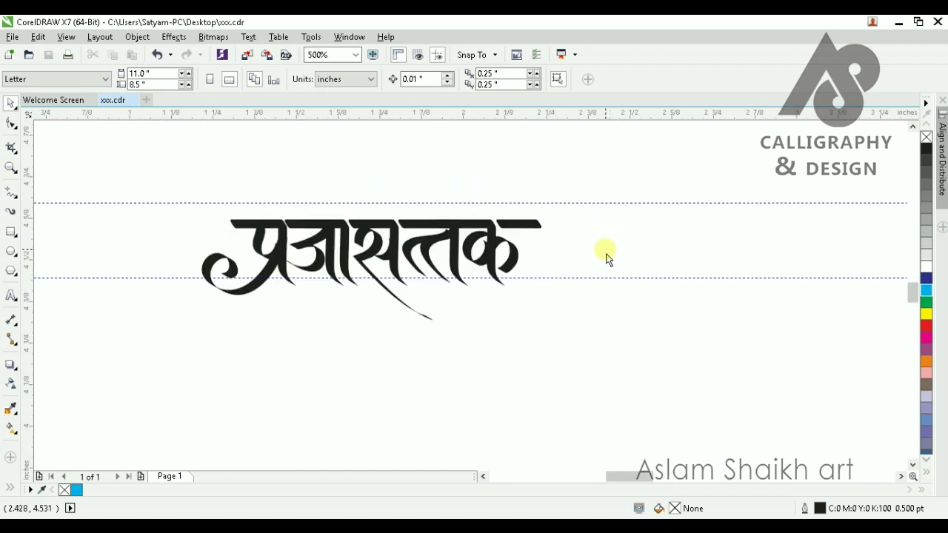
scroll(628, 229, up, 1)
drag(356, 236, 690, 237)
right_click(690, 237)
key(Delete)
drag(432, 224, 682, 226)
right_click(682, 226)
click(638, 272)
click(11, 212)
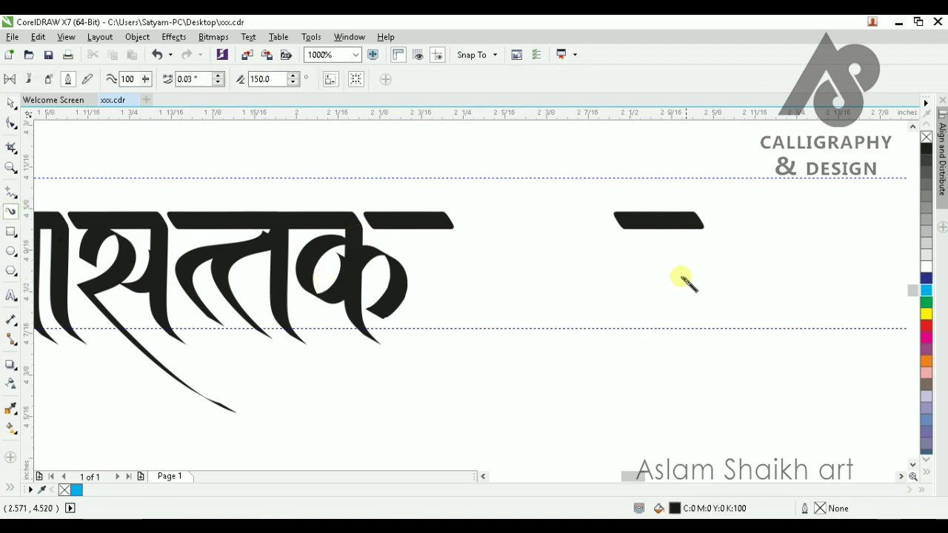
scroll(694, 264, up, 1)
mouse_move(654, 174)
mouse_down()
mouse_move(539, 348)
mouse_move(656, 269)
mouse_up()
scroll(581, 274, down, 1)
key(ctrl+z)
scroll(585, 311, down, 3)
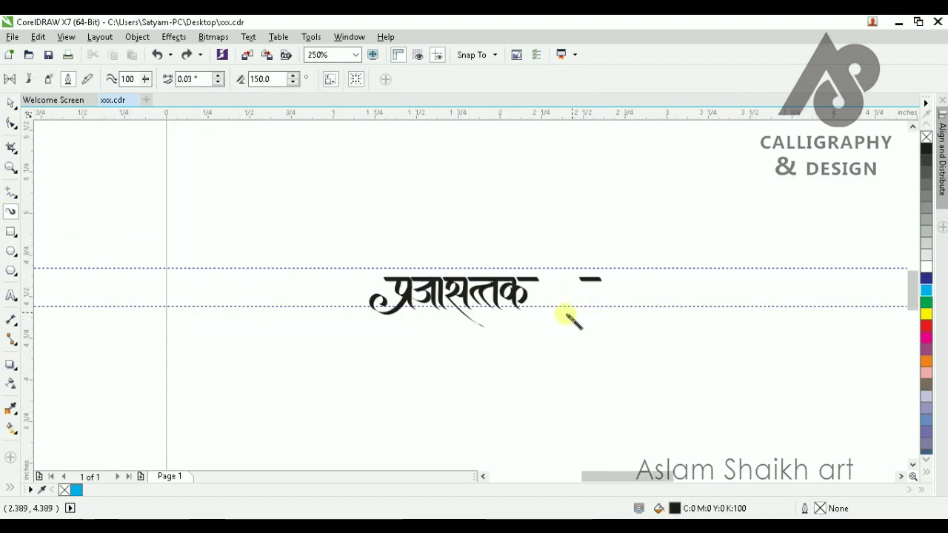
scroll(530, 284, up, 2)
click(11, 105)
click(541, 203)
scroll(550, 231, down, 1)
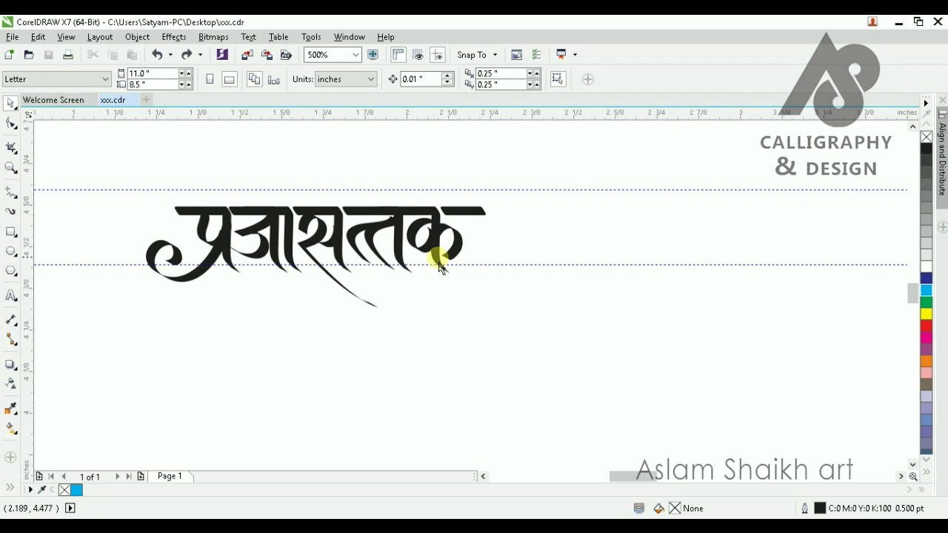
scroll(259, 239, up, 1)
scroll(420, 289, down, 3)
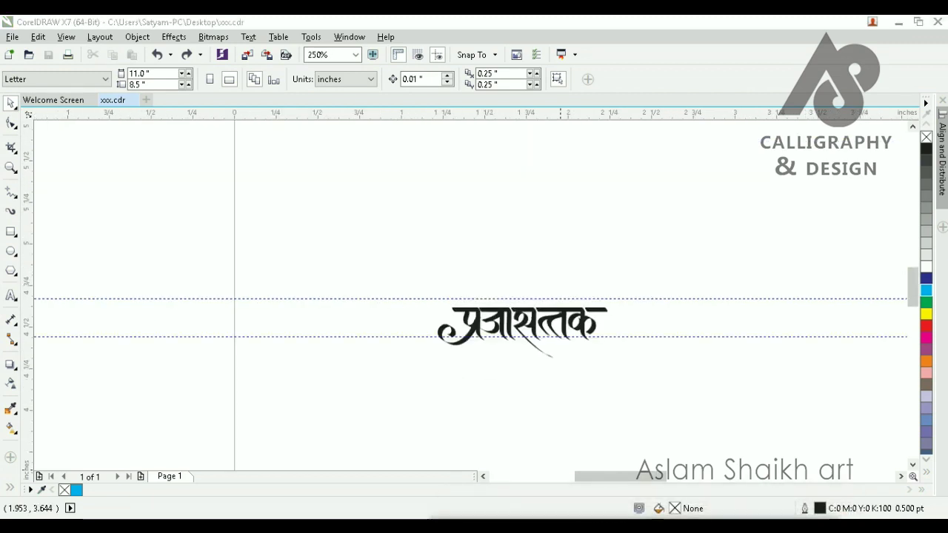
- Copy the fifth letter's end bar to the right of the word and lengthen the copy leftwards by moving its left-end nodes
scroll(694, 313, up, 2)
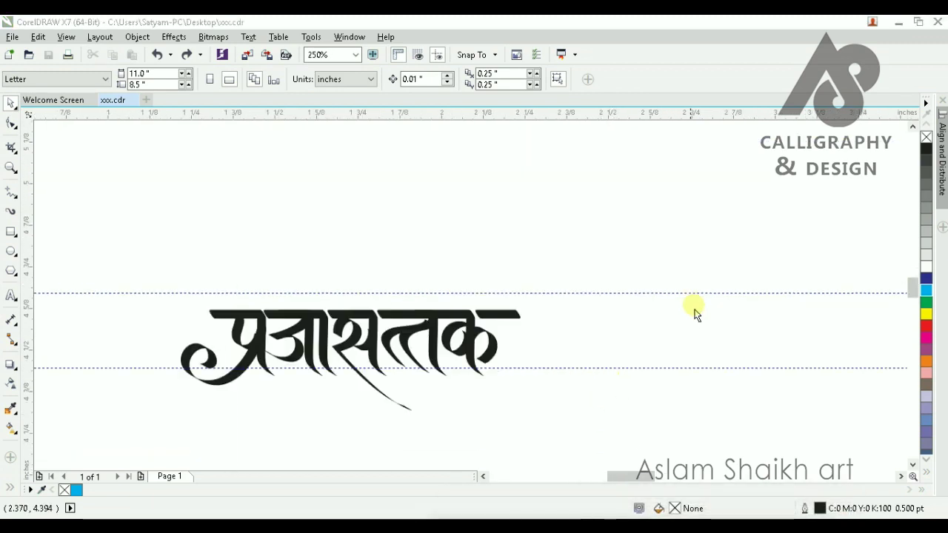
scroll(589, 357, up, 2)
drag(412, 272, 630, 254)
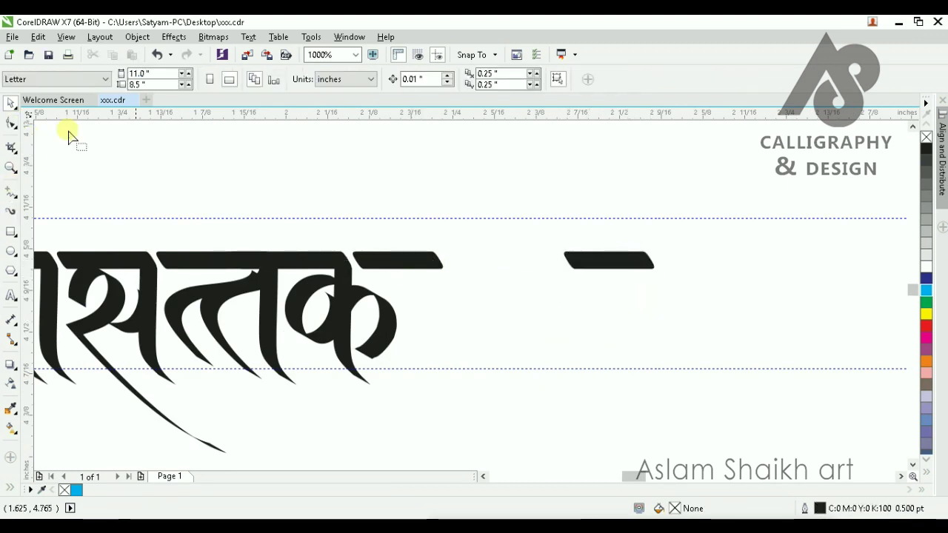
click(10, 123)
click(597, 258)
scroll(597, 258, up, 1)
drag(641, 356, 512, 231)
drag(552, 279, 475, 300)
scroll(475, 300, down, 1)
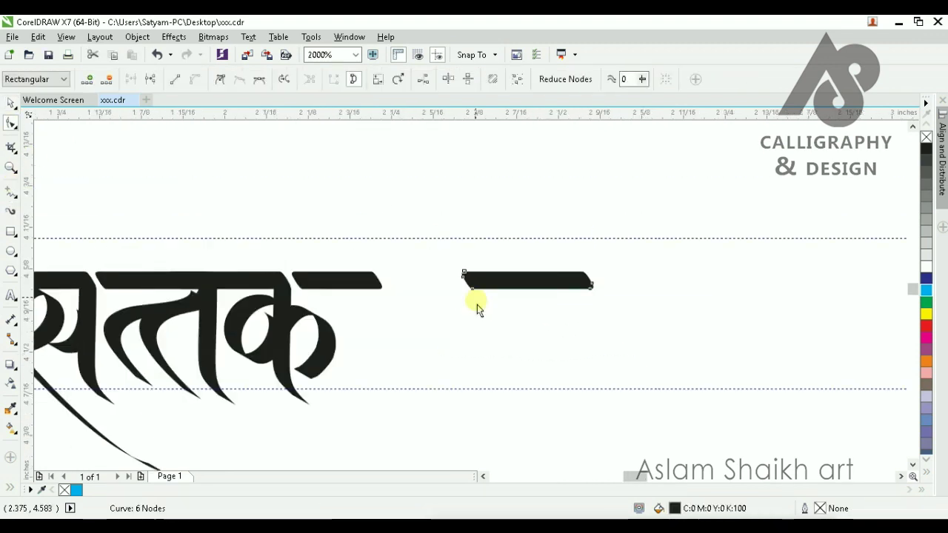
scroll(496, 321, down, 2)
key(space)
click(497, 326)
- Copy the fifth letter's bar-and-stem shape to the right so it overlaps the lengthened bar
scroll(499, 325, up, 2)
scroll(499, 325, down, 1)
scroll(475, 320, up, 1)
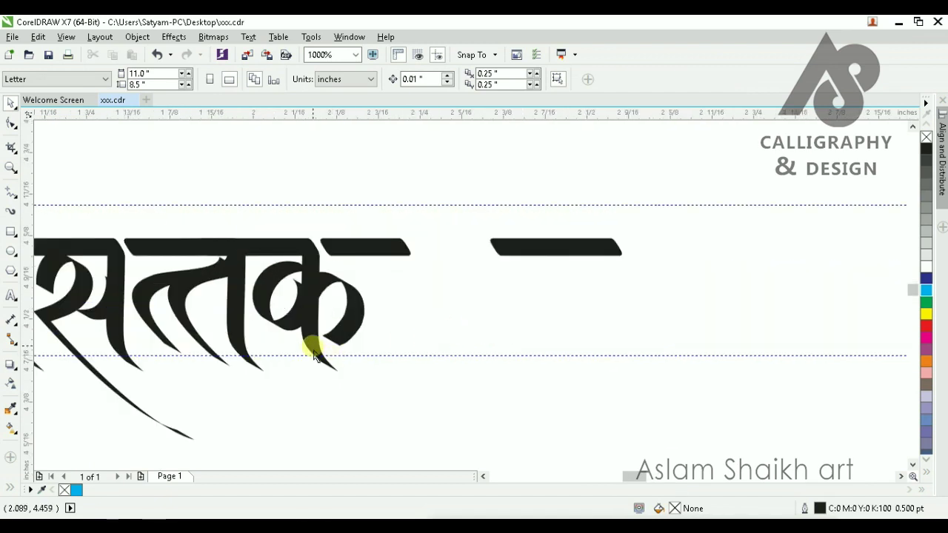
drag(309, 352, 522, 346)
right_click(522, 345)
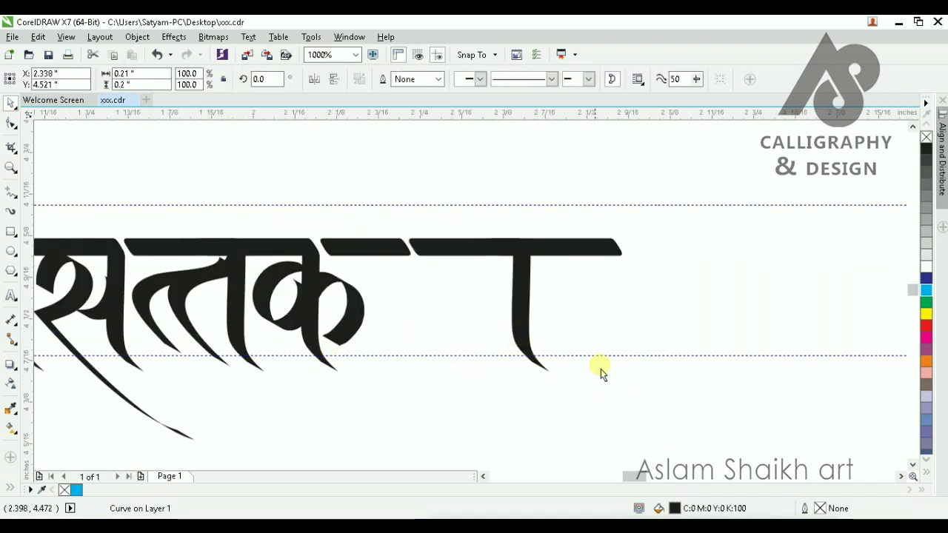
click(601, 369)
scroll(582, 254, up, 2)
mouse_move(582, 244)
mouse_down()
mouse_move(499, 271)
mouse_move(616, 338)
mouse_move(602, 296)
mouse_up()
key(ctrl+z)
mouse_move(565, 186)
mouse_down()
mouse_move(568, 227)
mouse_move(480, 287)
mouse_move(499, 370)
mouse_move(599, 313)
mouse_move(563, 304)
mouse_move(547, 430)
mouse_move(585, 471)
mouse_up()
scroll(487, 298, down, 2)
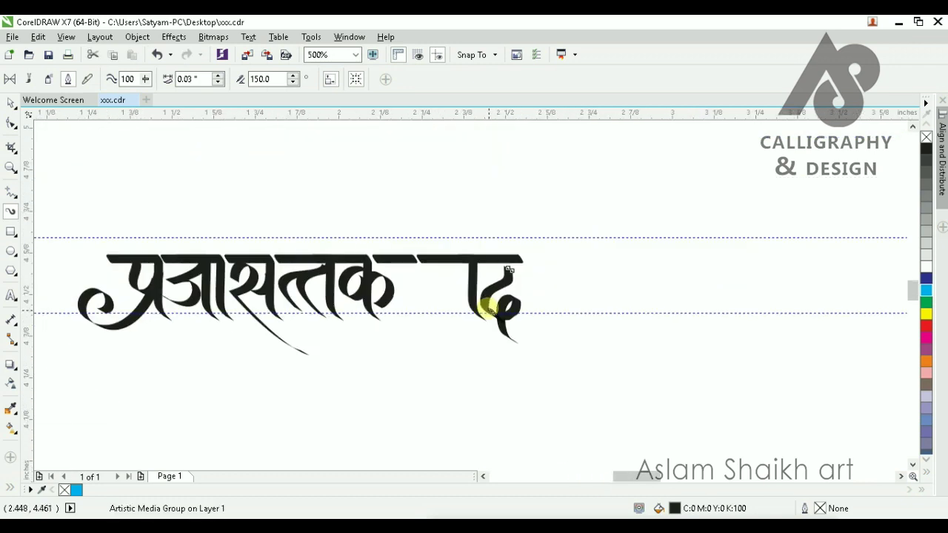
scroll(490, 296, up, 2)
key(ctrl+z)
scroll(577, 267, down, 1)
scroll(585, 279, down, 2)
scroll(557, 261, up, 3)
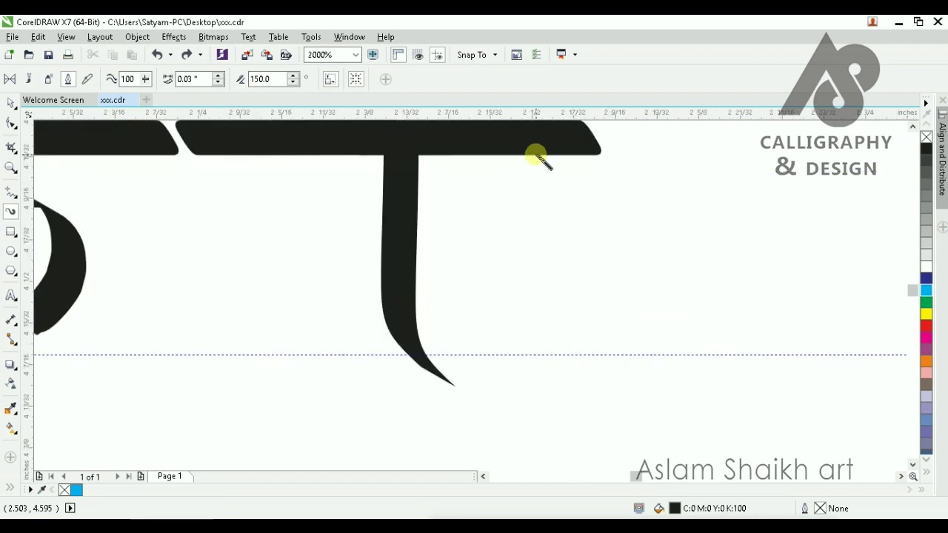
drag(526, 152, 449, 289)
key(ctrl+z)
mouse_move(550, 152)
mouse_down()
mouse_move(475, 237)
mouse_move(463, 285)
mouse_move(575, 254)
mouse_up()
key(ctrl+z)
mouse_move(548, 142)
mouse_down()
mouse_move(455, 207)
mouse_move(453, 302)
mouse_up()
key(ctrl+z)
- Draw the looped द stroke beneath the bar, beside the new stem, with Artistic Media, sweeping its tail below the lower guideline
mouse_move(540, 141)
mouse_down()
mouse_move(482, 212)
mouse_move(497, 318)
mouse_move(539, 247)
mouse_move(574, 420)
mouse_move(643, 399)
mouse_up()
scroll(507, 263, down, 2)
scroll(510, 256, up, 2)
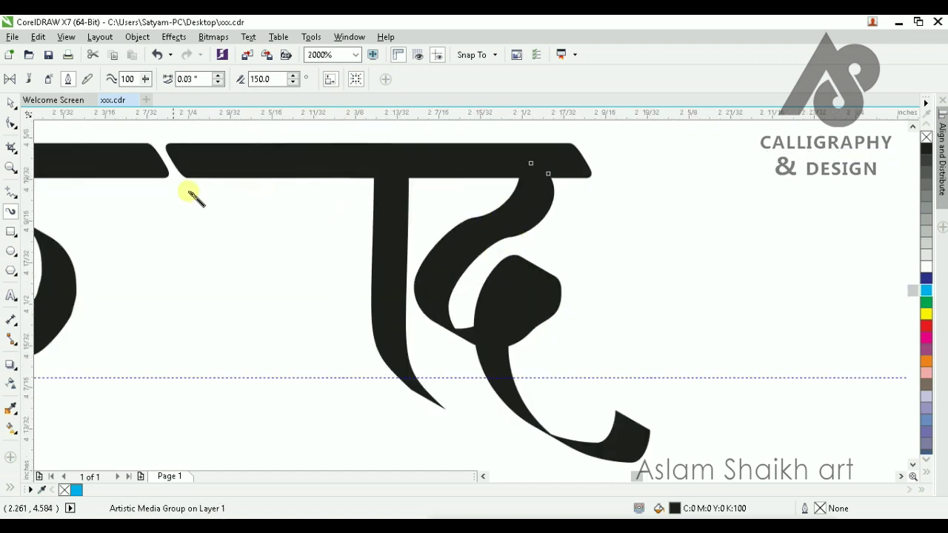
- Smooth the upper curve and lower bend of the द stroke by adjusting its nodes and deleting a surplus one
click(11, 128)
scroll(492, 226, up, 1)
mouse_move(492, 226)
mouse_down()
mouse_move(467, 223)
mouse_move(422, 249)
mouse_up()
scroll(508, 258, down, 2)
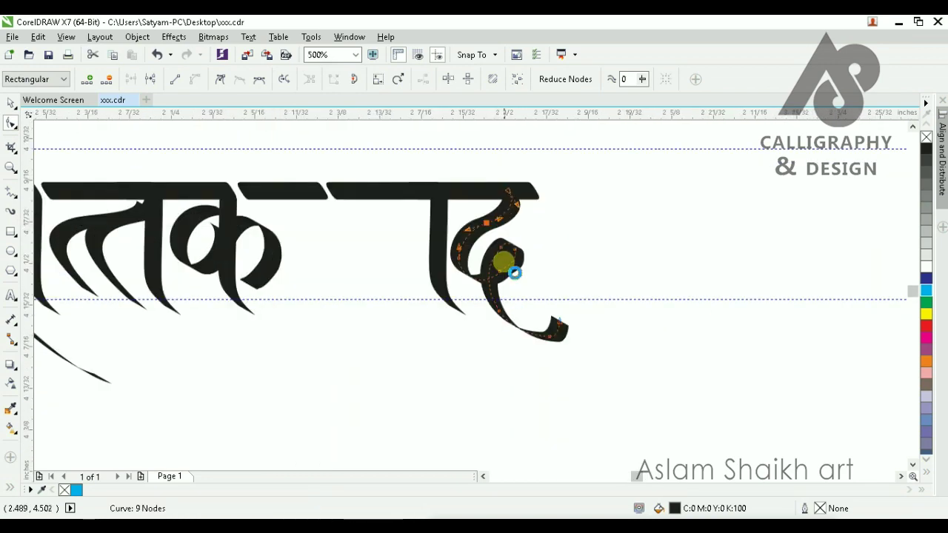
scroll(497, 212, up, 2)
drag(496, 213, 408, 334)
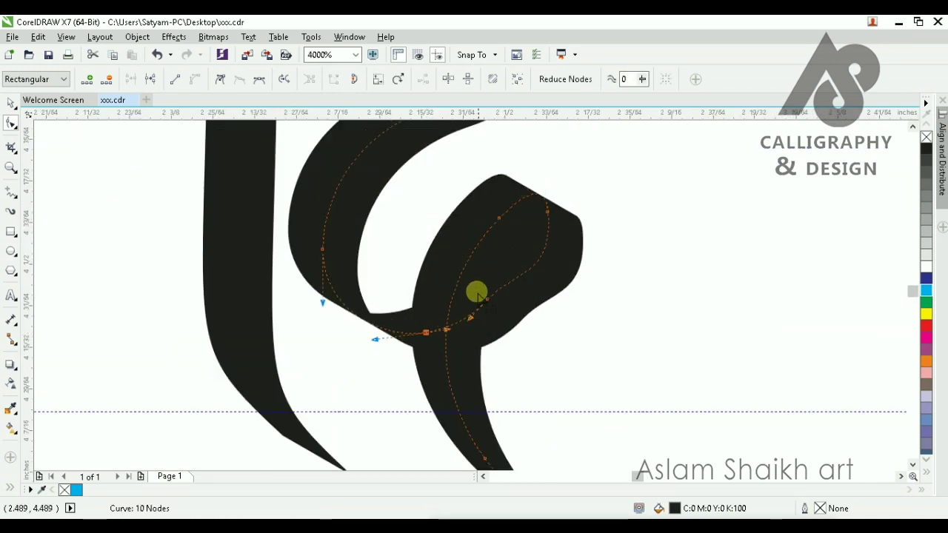
key(Delete)
scroll(580, 256, down, 3)
scroll(588, 273, up, 2)
scroll(569, 311, down, 1)
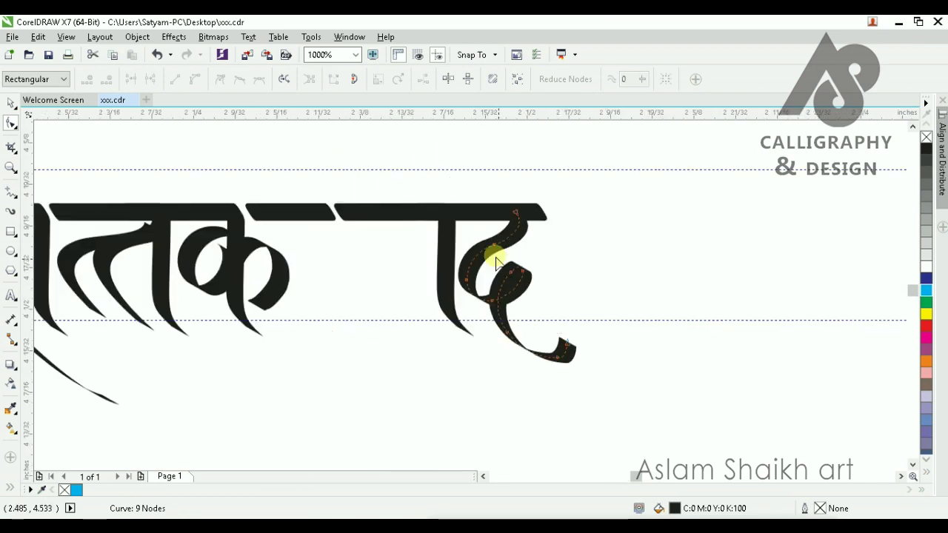
scroll(492, 266, up, 2)
scroll(436, 341, down, 1)
scroll(435, 341, up, 2)
double_click(444, 377)
scroll(430, 346, down, 2)
scroll(434, 341, up, 2)
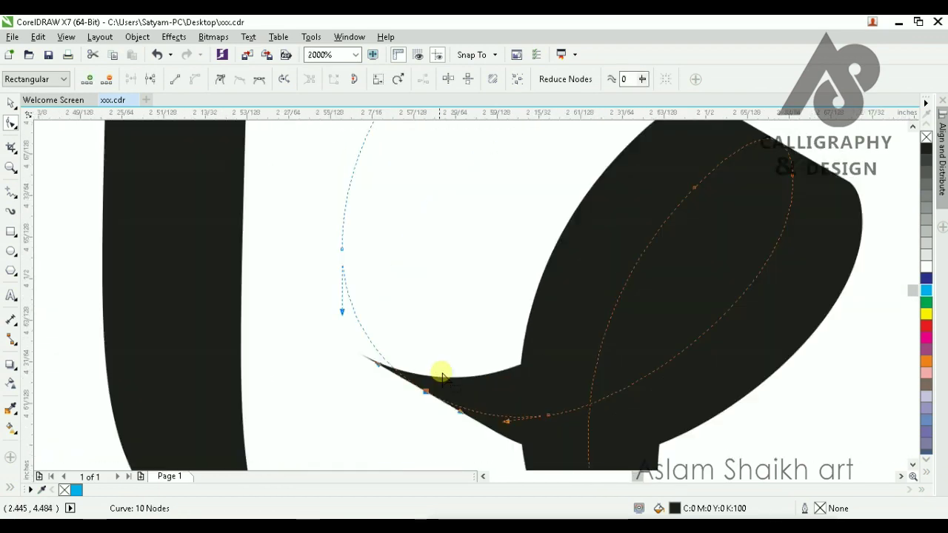
key(ctrl+z)
key(ctrl+z)
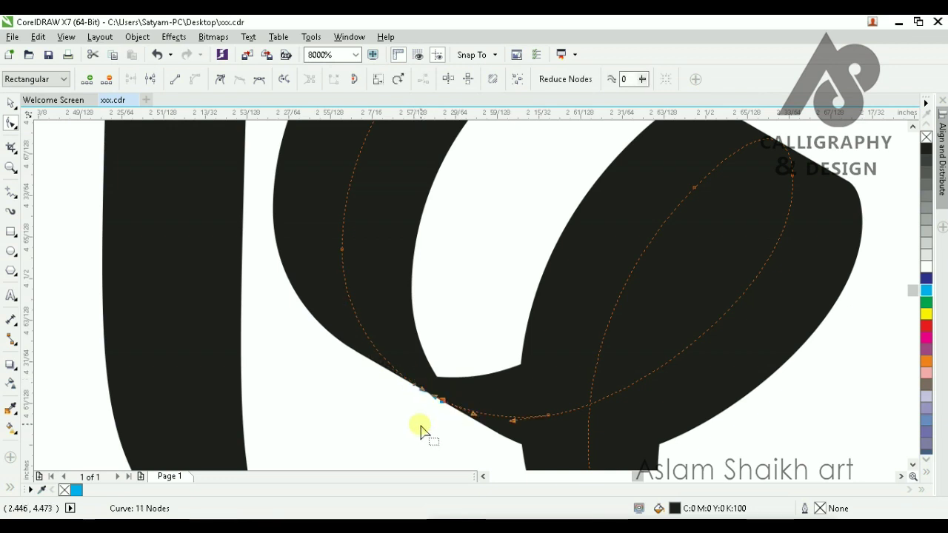
- Delete the surplus node on the left curve of the द stroke
click(399, 386)
scroll(400, 337, down, 2)
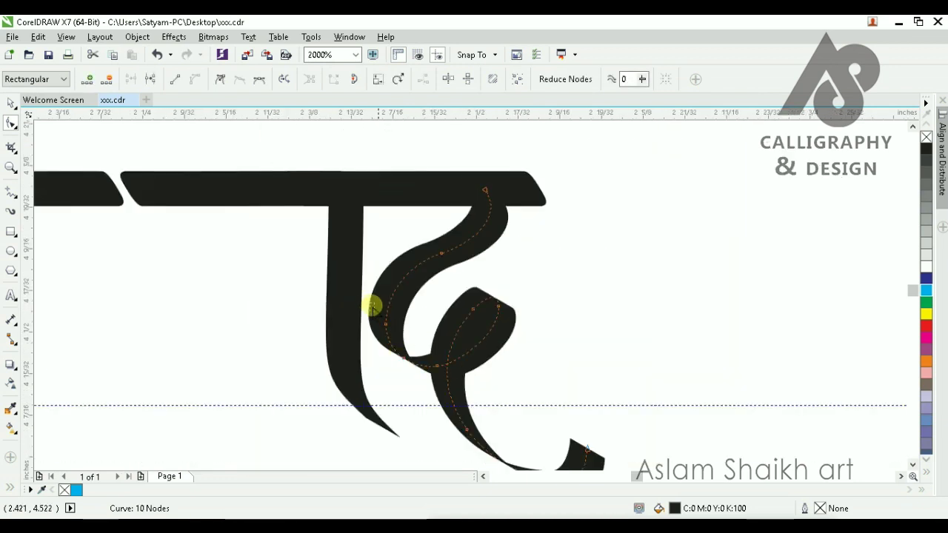
key(Delete)
drag(396, 227, 455, 271)
key(Delete)
key(ctrl+z)
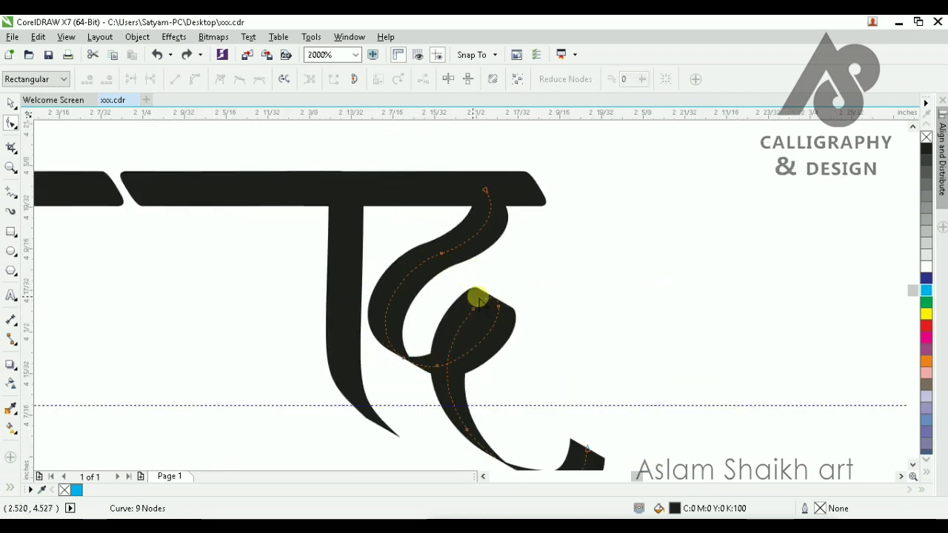
- Reshape the upper curve of the द stroke by moving its node and curve handle
scroll(468, 297, up, 1)
drag(386, 222, 457, 238)
drag(300, 238, 298, 263)
scroll(467, 254, down, 2)
key(space)
click(507, 302)
scroll(476, 279, up, 1)
scroll(483, 288, down, 1)
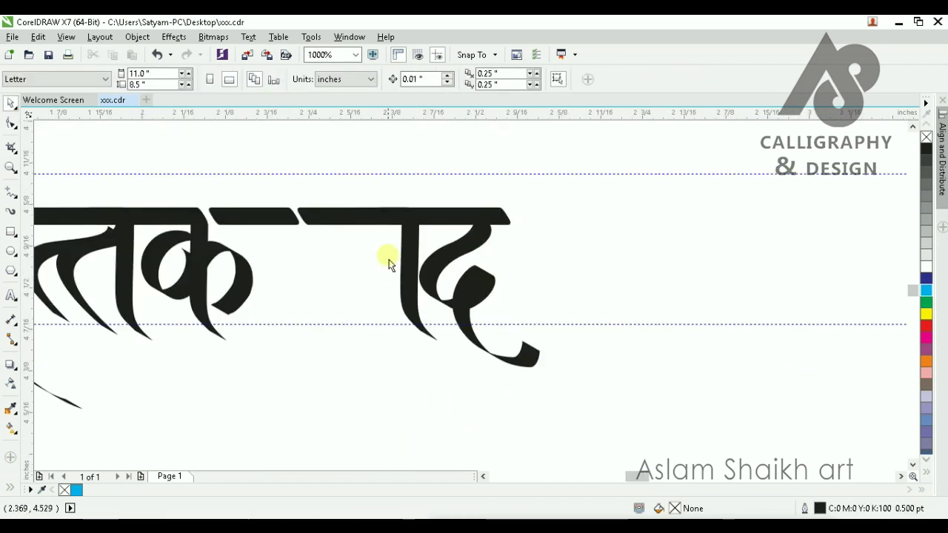
- Move the bar-and-stem shape out to the right, clear of the द and its bar
drag(414, 257, 373, 326)
key(ctrl+z)
click(435, 379)
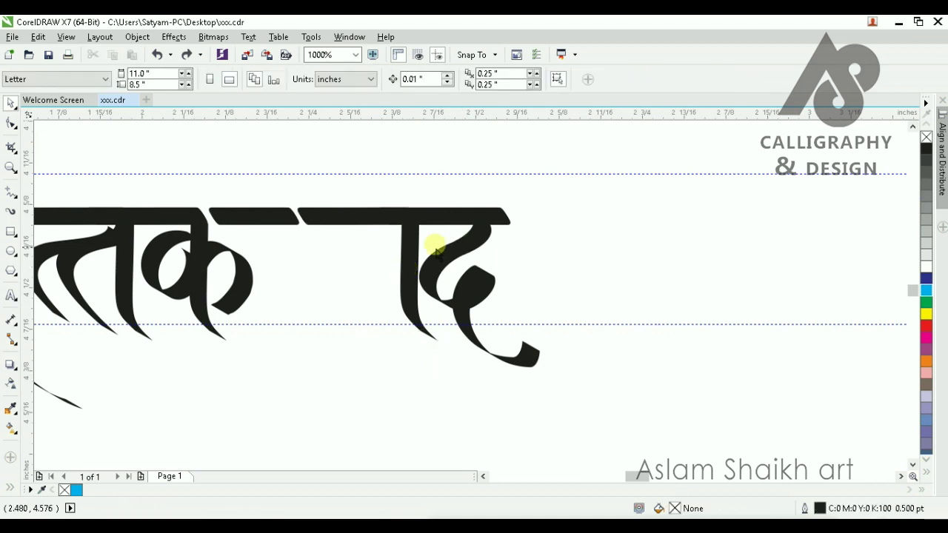
drag(410, 251, 664, 255)
click(752, 279)
drag(631, 222, 770, 233)
scroll(502, 289, down, 1)
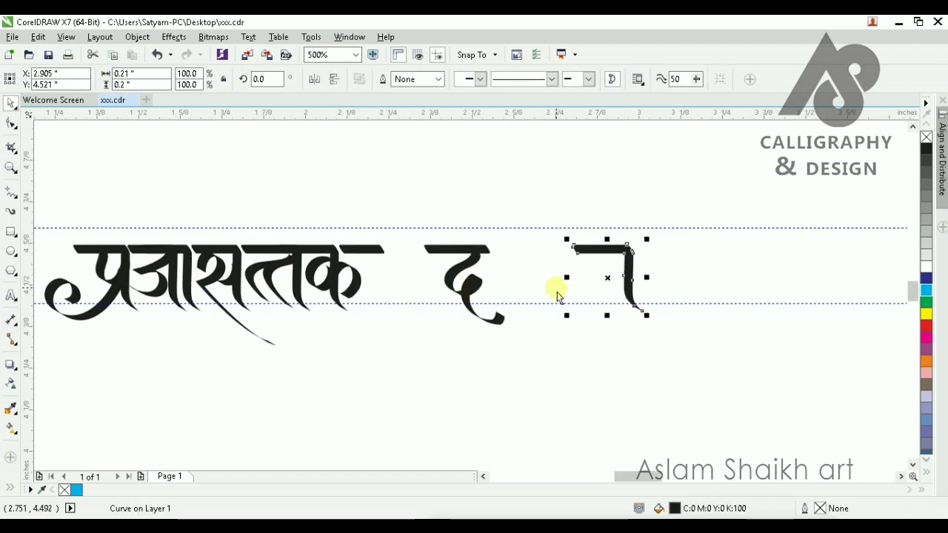
scroll(622, 258, up, 2)
scroll(299, 214, down, 1)
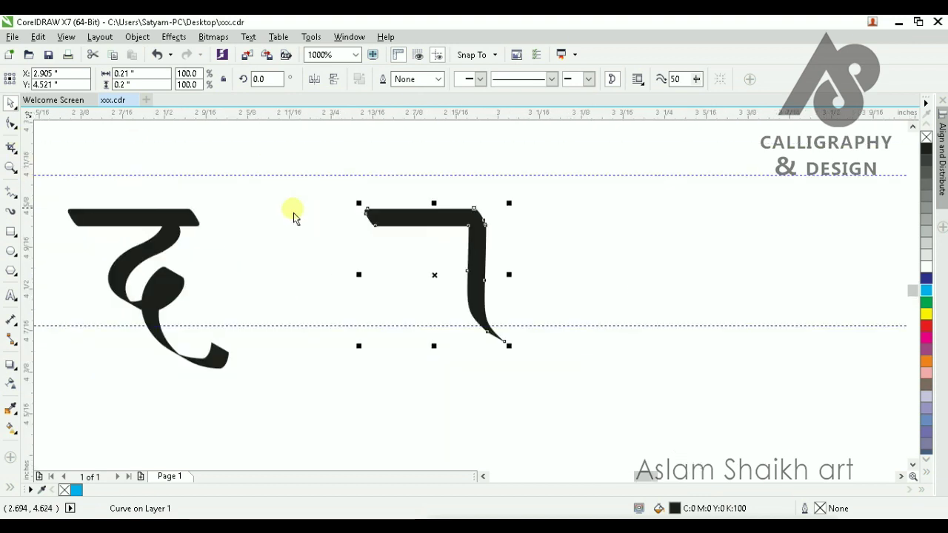
click(12, 253)
scroll(423, 218, up, 1)
drag(206, 170, 581, 238)
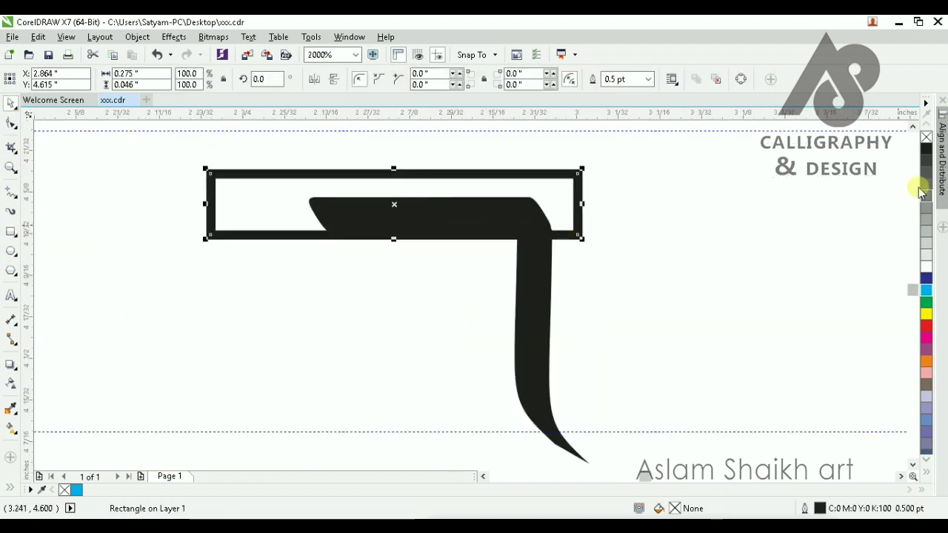
scroll(556, 217, up, 2)
drag(588, 279, 597, 223)
drag(551, 222, 552, 265)
scroll(530, 250, down, 2)
scroll(513, 285, down, 1)
shift+click(511, 290)
drag(508, 310, 131, 316)
scroll(466, 280, down, 1)
click(452, 276)
scroll(263, 300, up, 1)
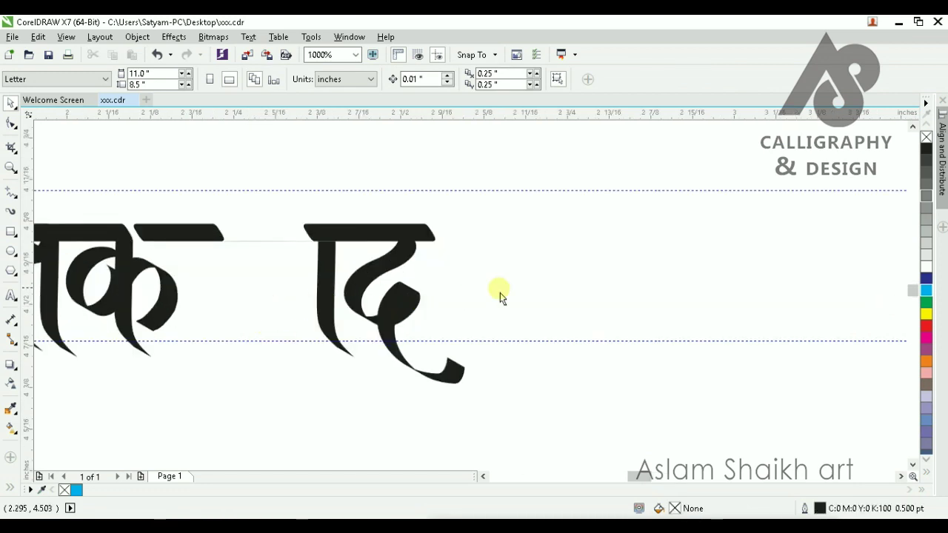
scroll(506, 290, down, 1)
scroll(449, 287, up, 1)
key(ctrl+z)
key(ctrl+z)
click(682, 349)
click(788, 215)
key(Delete)
- Place the bar-and-stem shape directly in front of the द, with a narrow gap between the two bars
drag(770, 251, 389, 252)
click(478, 244)
click(376, 231)
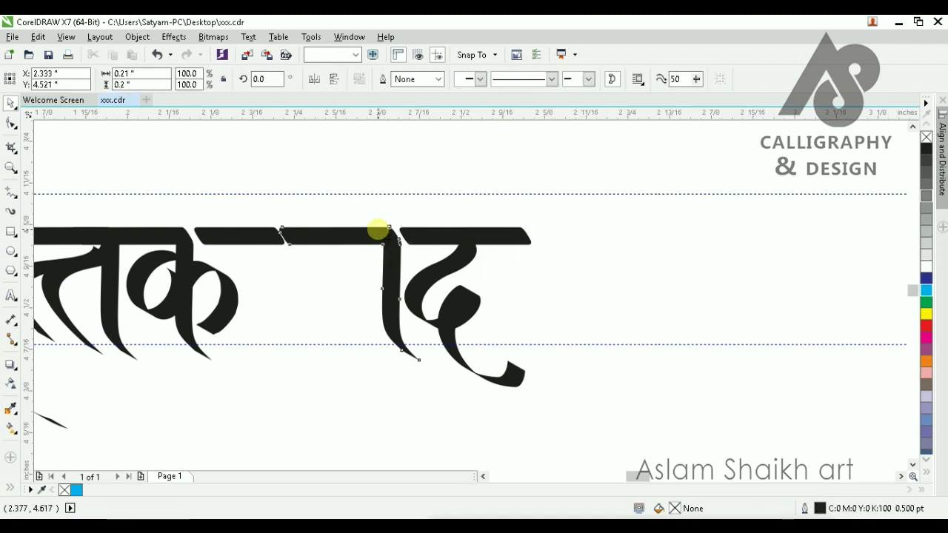
- Shorten the bar of the new bar-and-stem shape by moving its left-end nodes towards the stem
scroll(287, 256, up, 1)
click(10, 124)
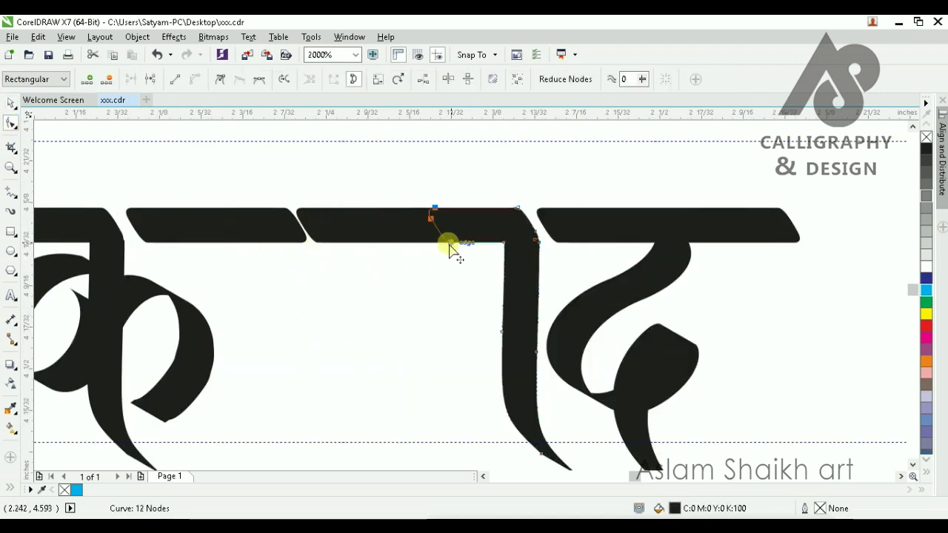
drag(449, 245, 468, 244)
key(space)
click(447, 274)
scroll(403, 255, down, 2)
scroll(462, 260, up, 1)
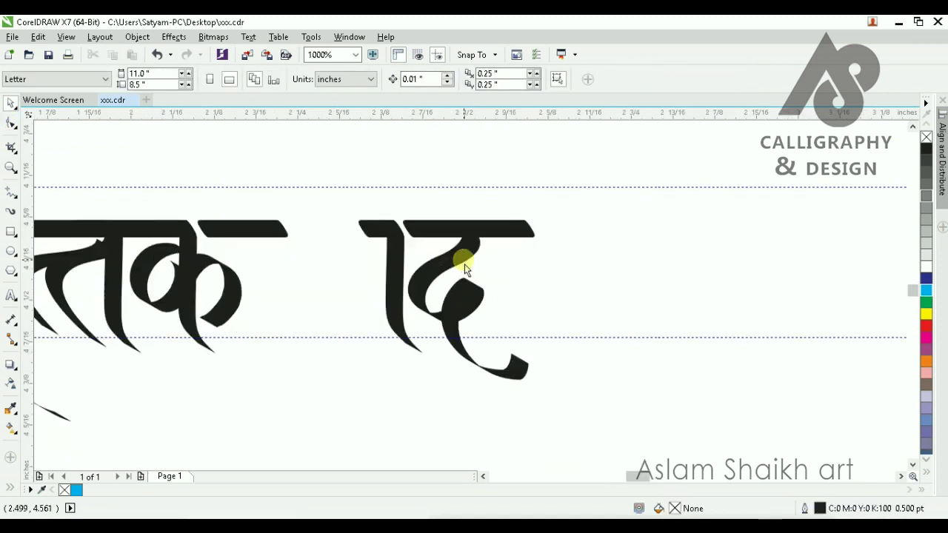
click(9, 212)
drag(404, 231, 424, 151)
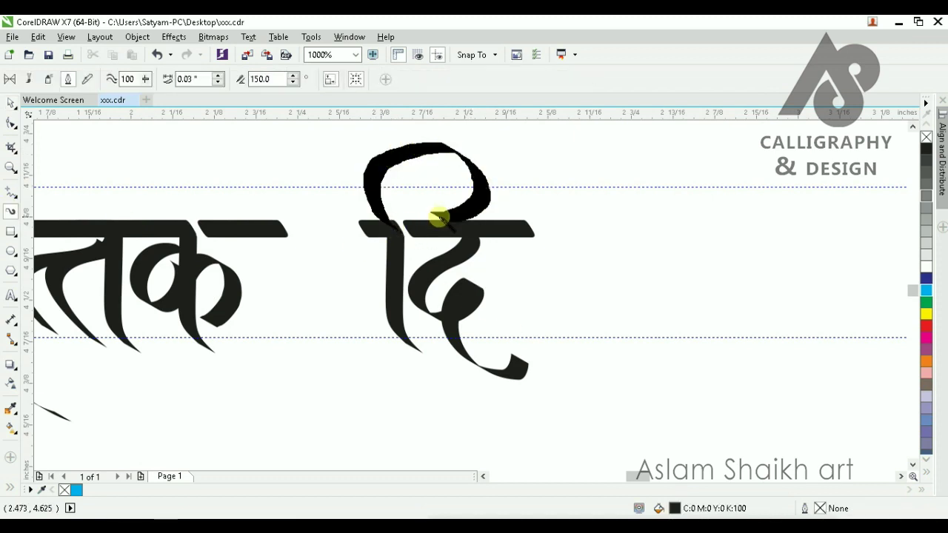
key(ctrl+z)
scroll(444, 249, down, 3)
scroll(457, 218, up, 4)
scroll(398, 284, down, 1)
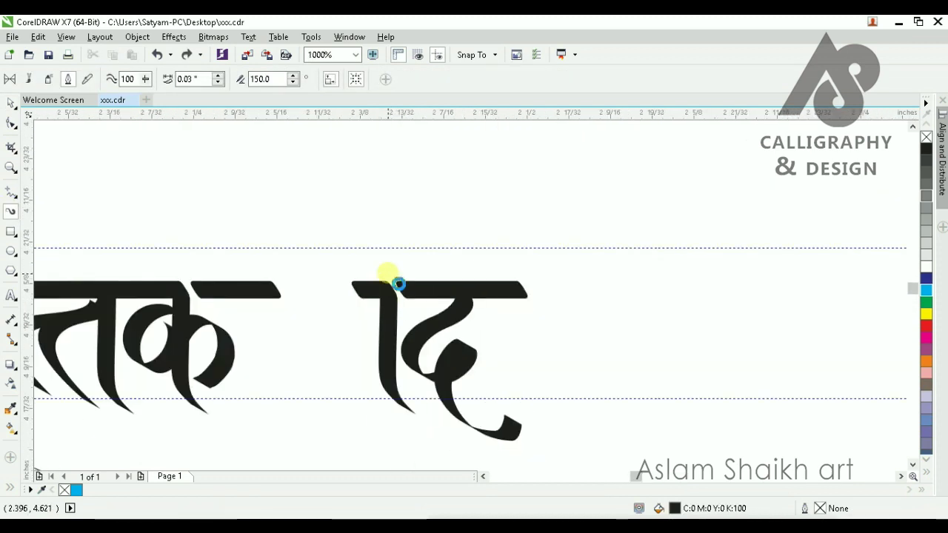
scroll(398, 284, up, 1)
mouse_move(392, 303)
mouse_down()
mouse_move(470, 193)
mouse_move(474, 278)
mouse_move(429, 216)
mouse_up()
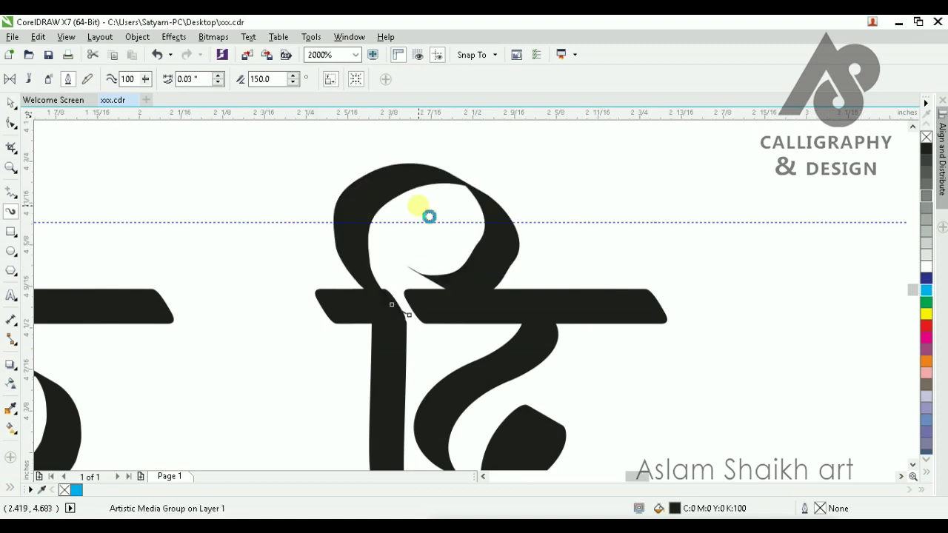
scroll(426, 207, down, 2)
mouse_move(373, 312)
mouse_down()
mouse_move(457, 160)
mouse_move(533, 302)
mouse_up()
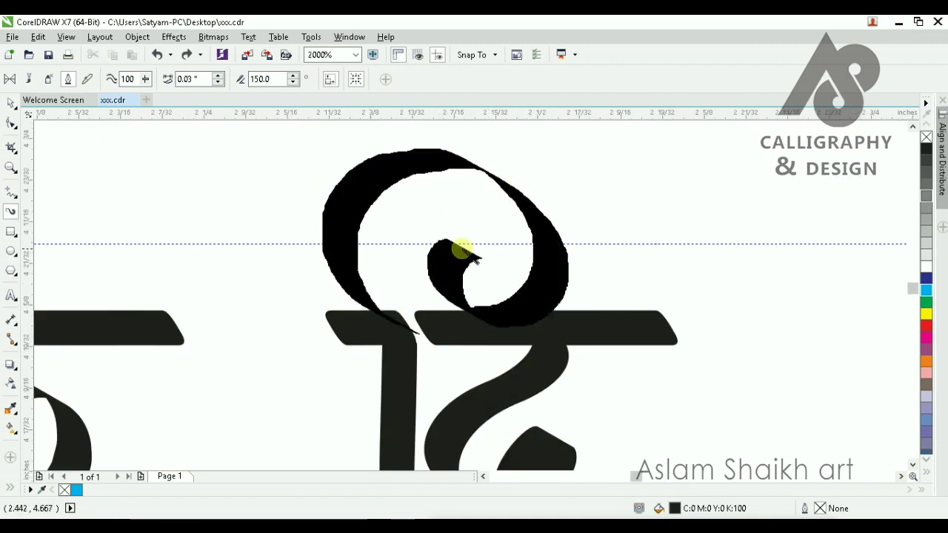
drag(462, 249, 459, 252)
scroll(434, 259, down, 3)
scroll(442, 283, up, 2)
scroll(457, 261, down, 1)
scroll(449, 218, up, 1)
key(ctrl+z)
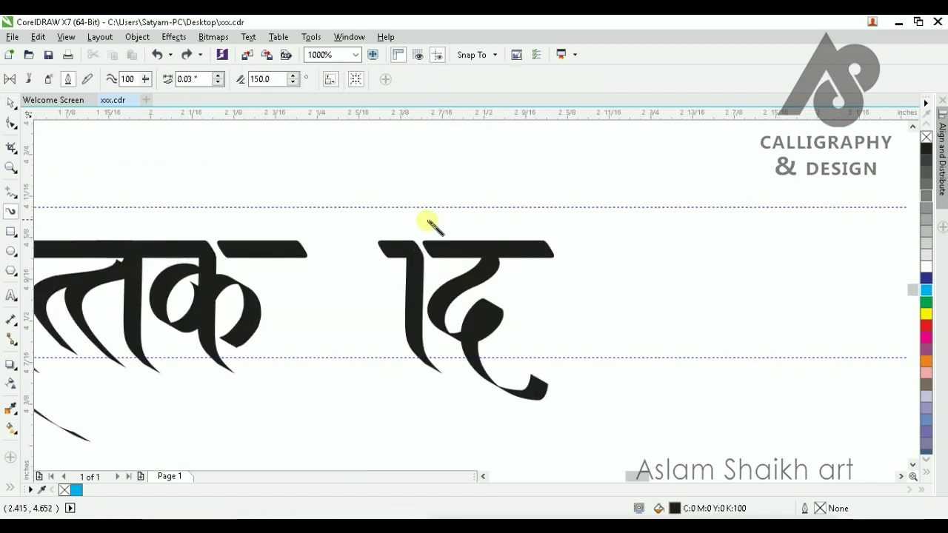
- Draw a rounded vowel arc with Artistic Media from the top of the stem over the द and back to its bar
scroll(428, 222, up, 1)
mouse_move(399, 296)
mouse_down()
mouse_move(349, 186)
mouse_move(555, 244)
mouse_move(495, 294)
mouse_move(428, 258)
mouse_up()
scroll(427, 247, down, 3)
key(space)
click(506, 319)
- Shorten the द bar from its right end to about 0.107 in wide by moving its end nodes
scroll(456, 271, up, 2)
click(446, 200)
click(12, 123)
scroll(366, 189, up, 1)
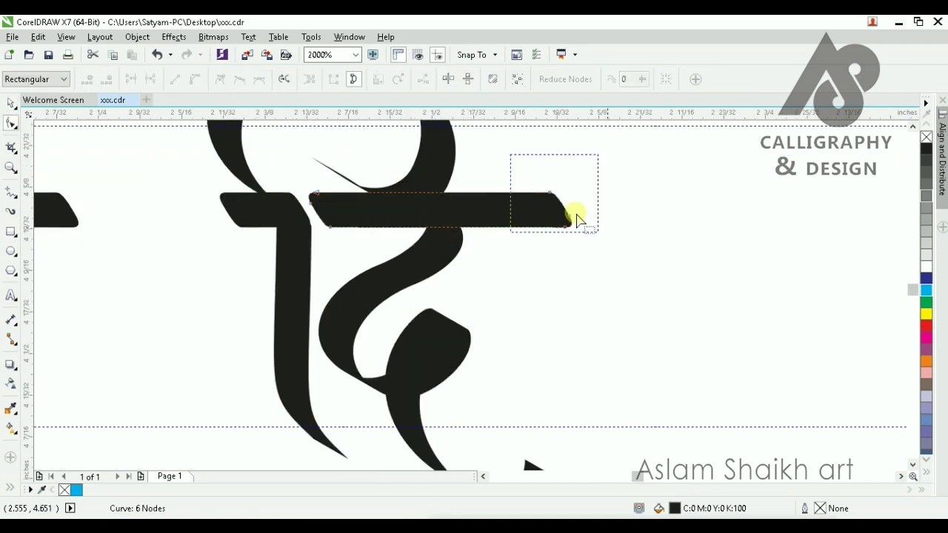
drag(439, 236, 444, 235)
key(space)
scroll(475, 251, down, 2)
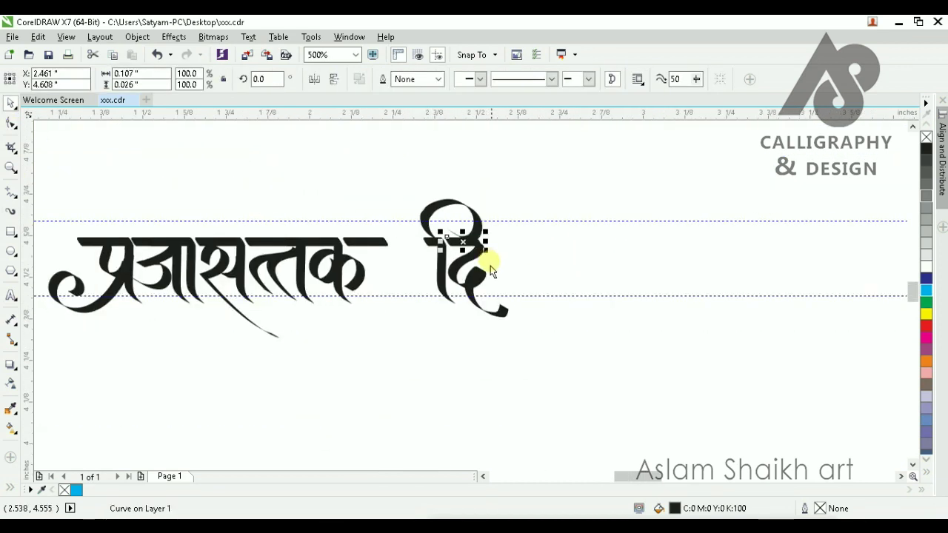
- Fine-tune the end nodes of the bar over the द so it meets the letter's curve
click(530, 271)
scroll(473, 243, up, 2)
double_click(404, 254)
scroll(372, 207, up, 1)
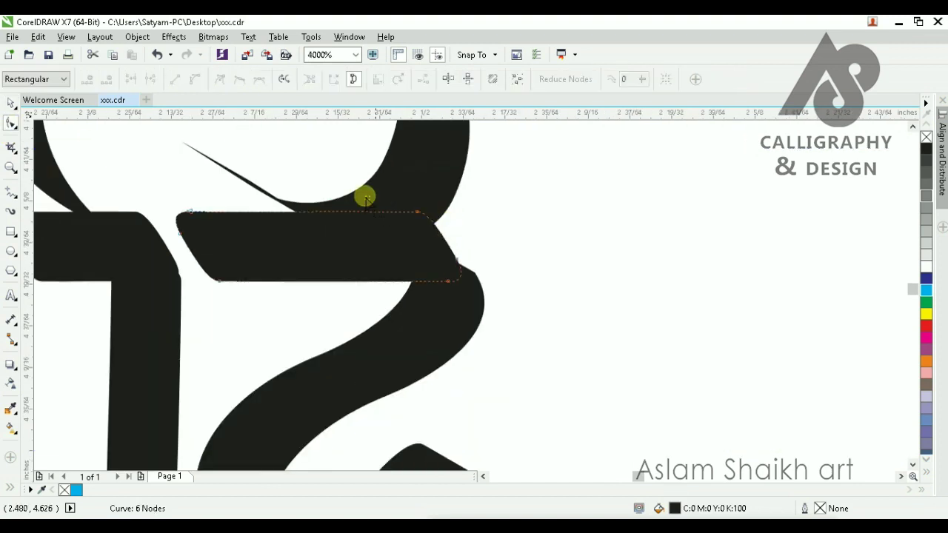
key(space)
scroll(462, 284, down, 3)
click(612, 310)
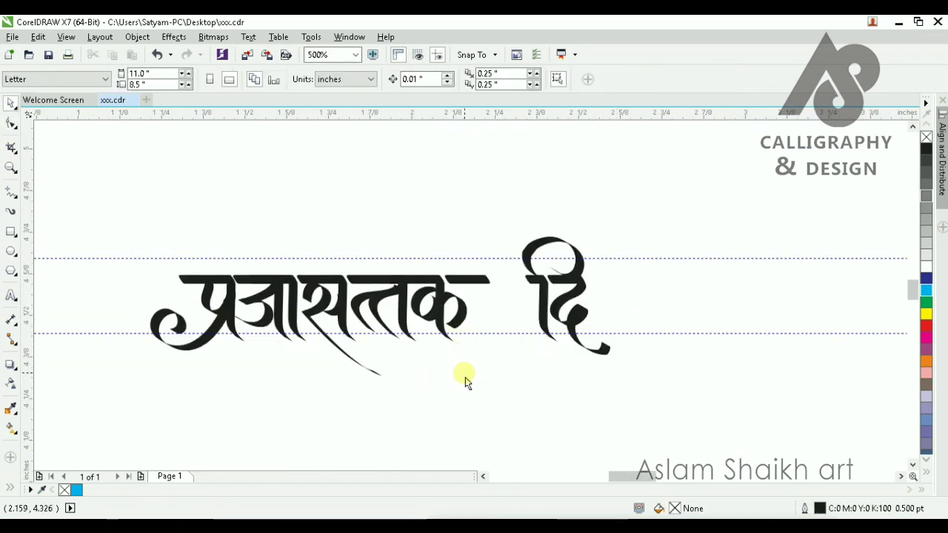
scroll(709, 317, up, 1)
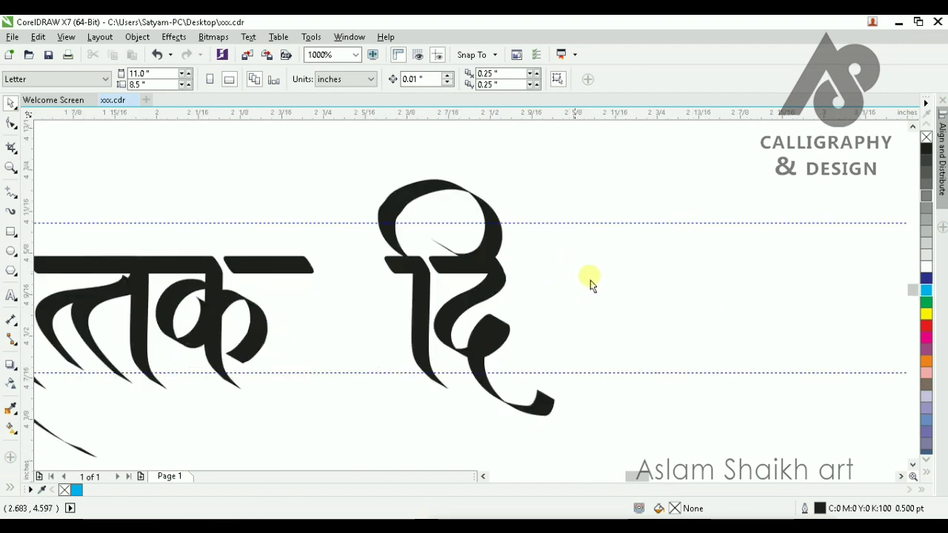
- Place a copy of the bar-and-stem shape after दि as the base of the next letter
click(452, 269)
click(616, 294)
mouse_move(147, 327)
mouse_down()
mouse_move(458, 305)
mouse_move(628, 311)
mouse_up()
click(592, 406)
scroll(496, 288, down, 2)
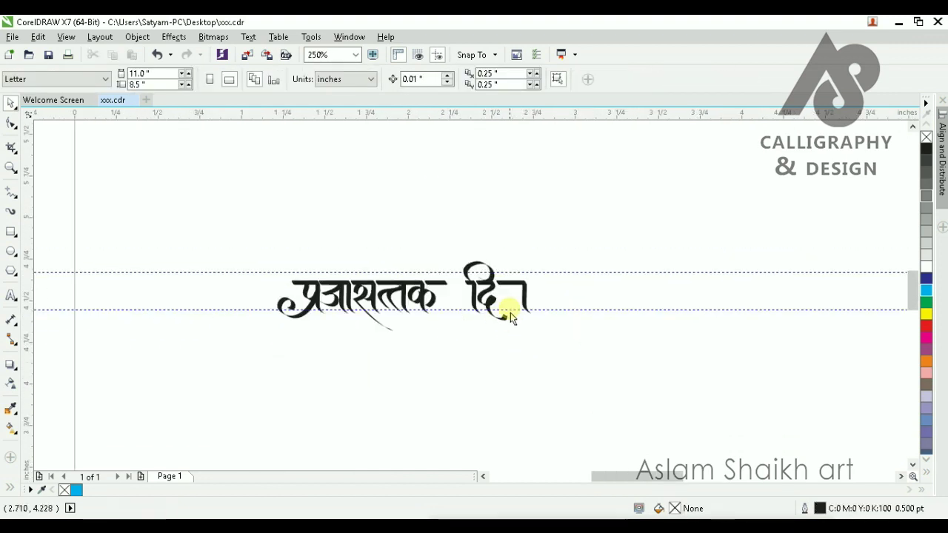
scroll(510, 298, up, 2)
- Draw the curved loop of न with a 0.03 in, 150° Artistic Media calligraphic stroke, starting from the new stem
click(10, 212)
scroll(541, 337, up, 2)
mouse_move(611, 256)
mouse_down()
mouse_move(455, 383)
mouse_move(525, 313)
mouse_move(474, 320)
mouse_up()
scroll(474, 320, down, 1)
scroll(471, 318, down, 1)
scroll(459, 313, up, 2)
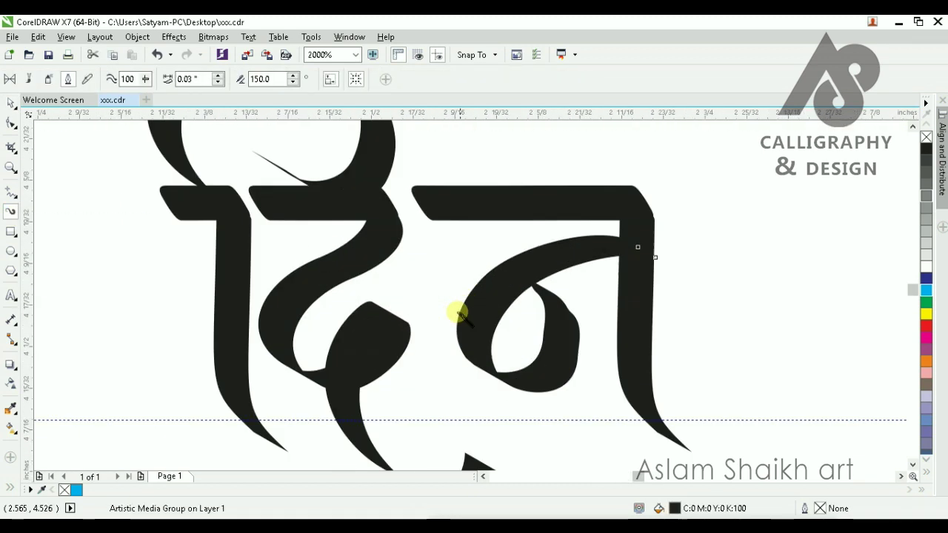
scroll(473, 318, down, 4)
key(space)
click(557, 366)
- Select the whole न and shift it slightly away from दि
scroll(496, 317, up, 2)
drag(716, 372, 591, 295)
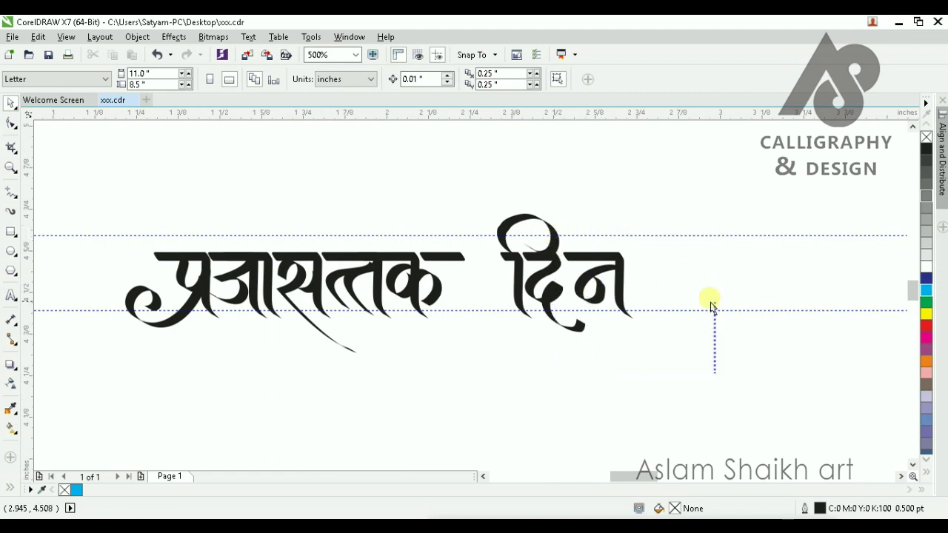
drag(711, 304, 703, 300)
scroll(601, 281, up, 2)
drag(466, 283, 475, 286)
click(685, 312)
scroll(474, 315, down, 4)
scroll(393, 318, up, 2)
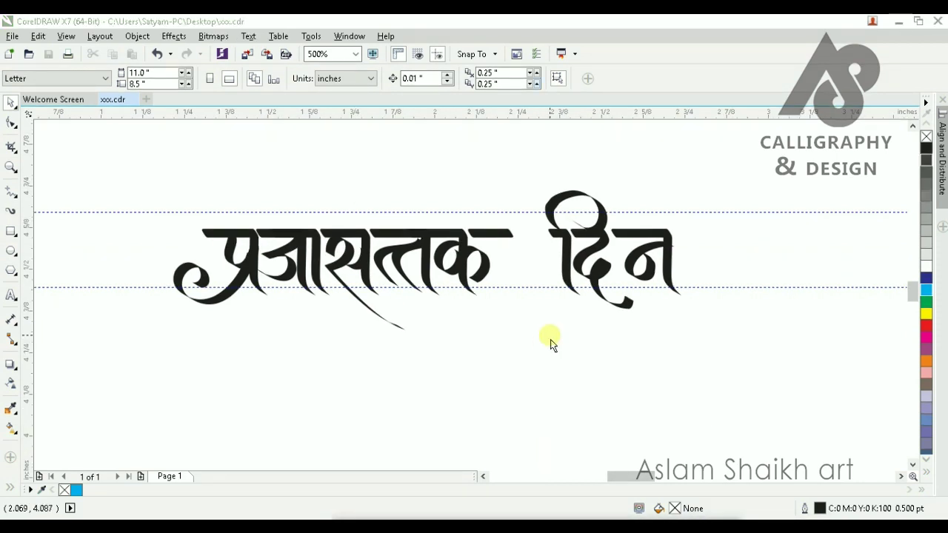
- Move the क with its trailing bar towards दि to make room for a vowel stem after त्त
scroll(443, 212, up, 1)
drag(416, 216, 595, 392)
drag(454, 306, 509, 307)
drag(497, 350, 468, 340)
drag(448, 293, 489, 294)
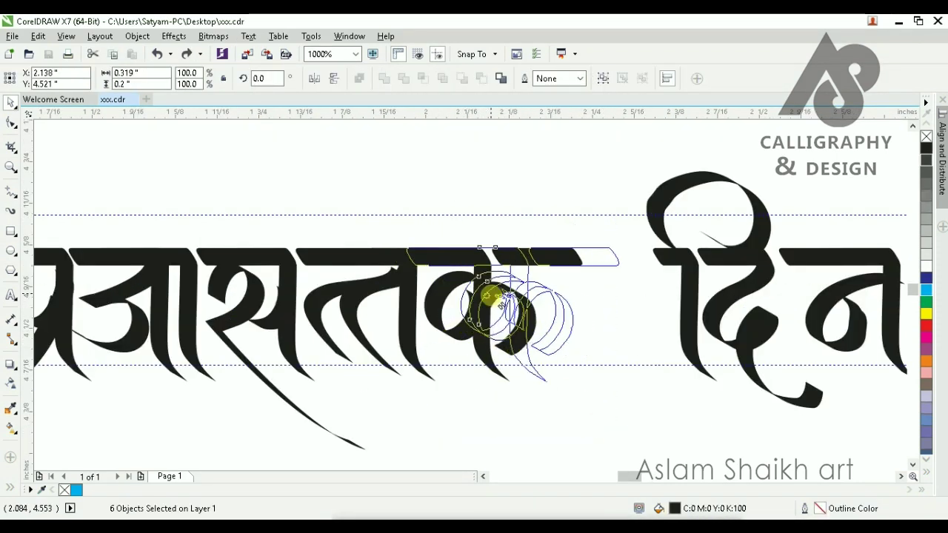
click(482, 412)
- Duplicate the त्त stem in the gap just before क to form the ा vowel sign
drag(406, 308, 440, 311)
right_click(440, 310)
click(507, 413)
scroll(506, 400, down, 2)
scroll(445, 346, up, 1)
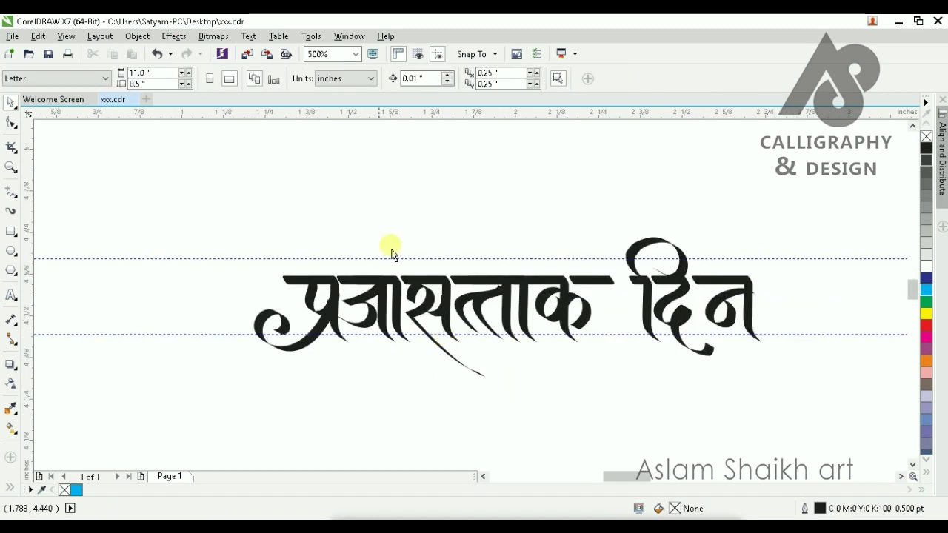
- Select all parts of प्र and move it well away from जा, keeping it on the same baseline
scroll(398, 278, down, 1)
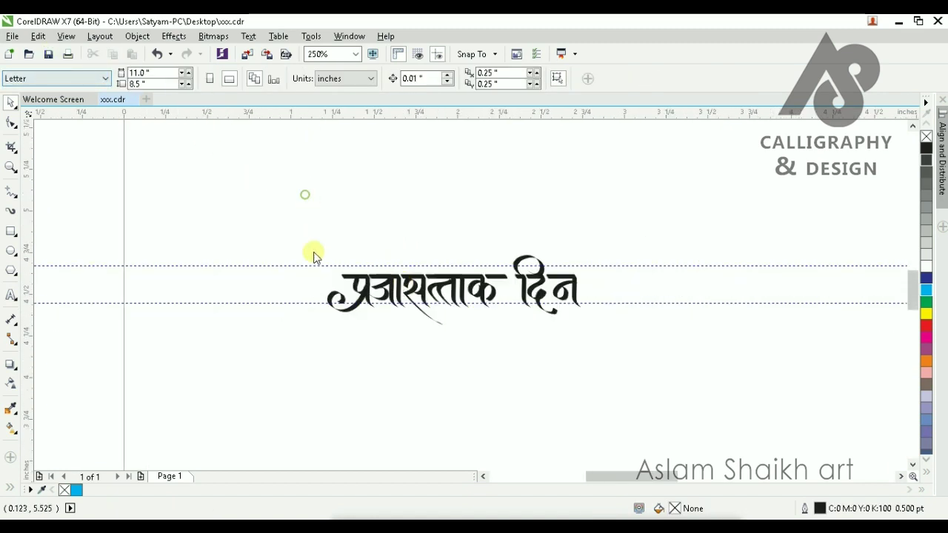
scroll(317, 236, up, 1)
drag(254, 205, 406, 345)
drag(368, 265, 234, 263)
scroll(233, 265, up, 1)
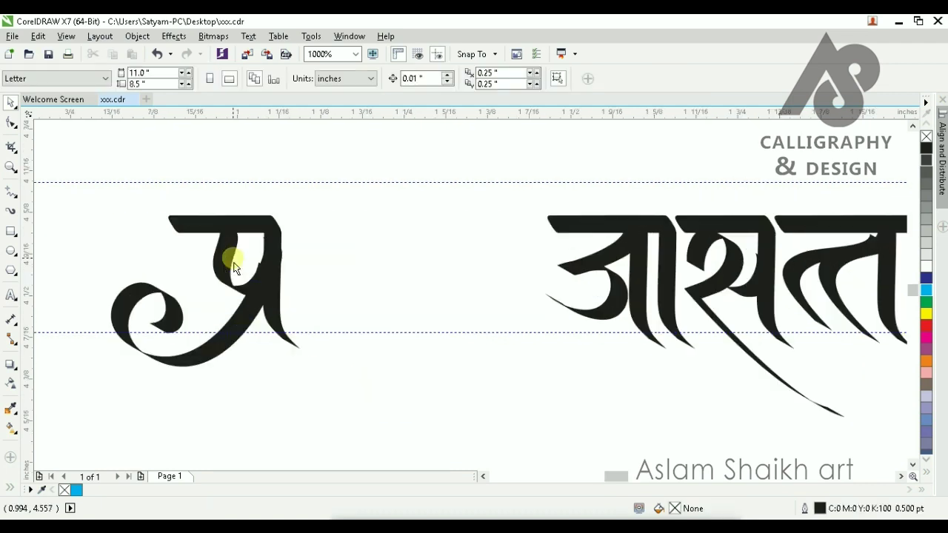
scroll(298, 334, up, 1)
click(299, 334)
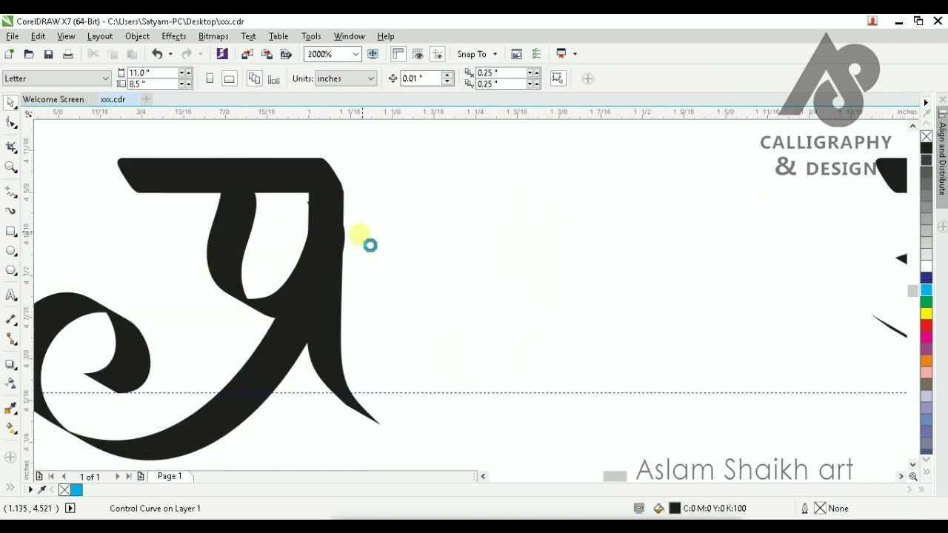
scroll(361, 233, down, 1)
- Select all parts of जा together and move them next to प्र, with their bars nearly touching
drag(677, 237, 594, 243)
key(ctrl+z)
shift+click(689, 205)
shift+click(712, 292)
drag(722, 299, 474, 282)
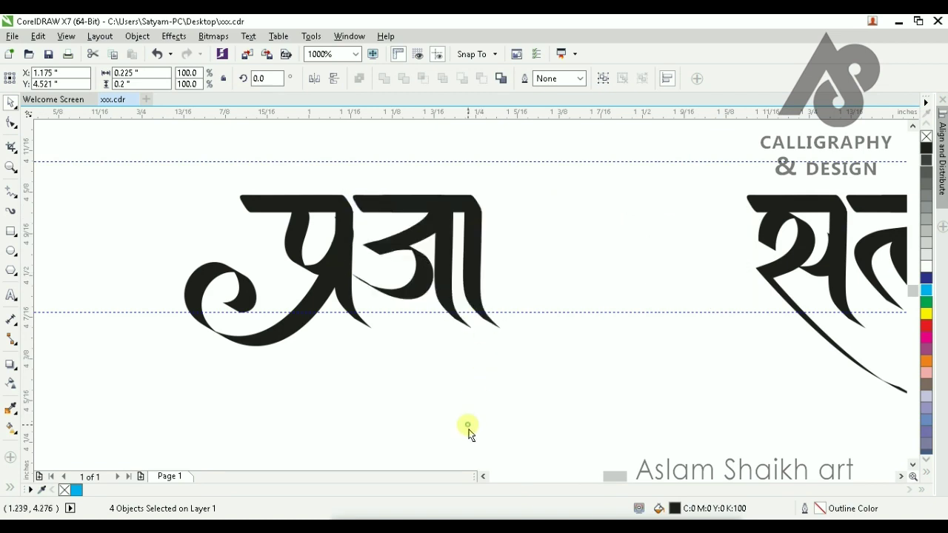
click(468, 425)
- Select the parts of जा and nudge them slightly closer to प्र
scroll(355, 252, up, 1)
click(478, 227)
shift+click(533, 341)
shift+click(589, 350)
drag(589, 305, 580, 305)
click(471, 443)
scroll(379, 313, down, 1)
scroll(445, 266, up, 1)
- Adjust the end nodes of the ज bar facing प्र to leave a narrow slanted gap
click(395, 196)
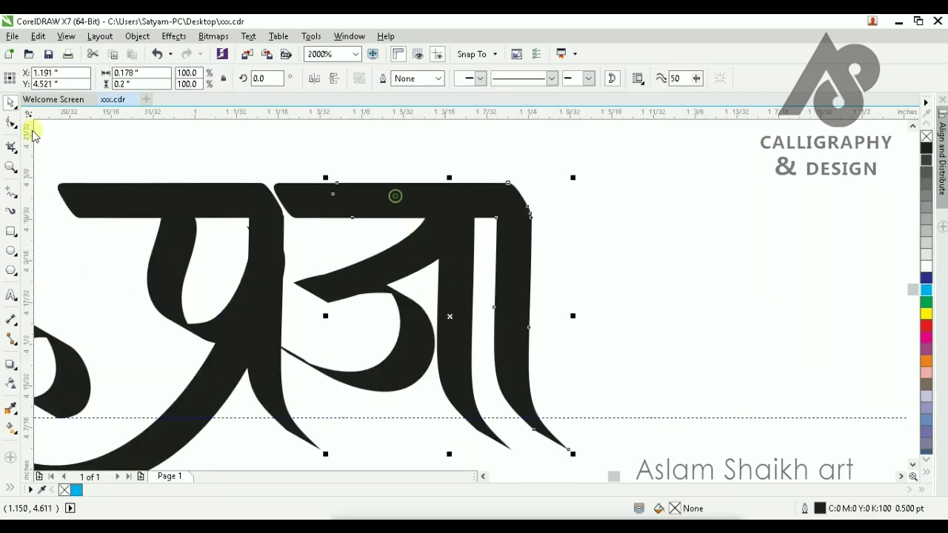
click(11, 123)
scroll(292, 211, up, 2)
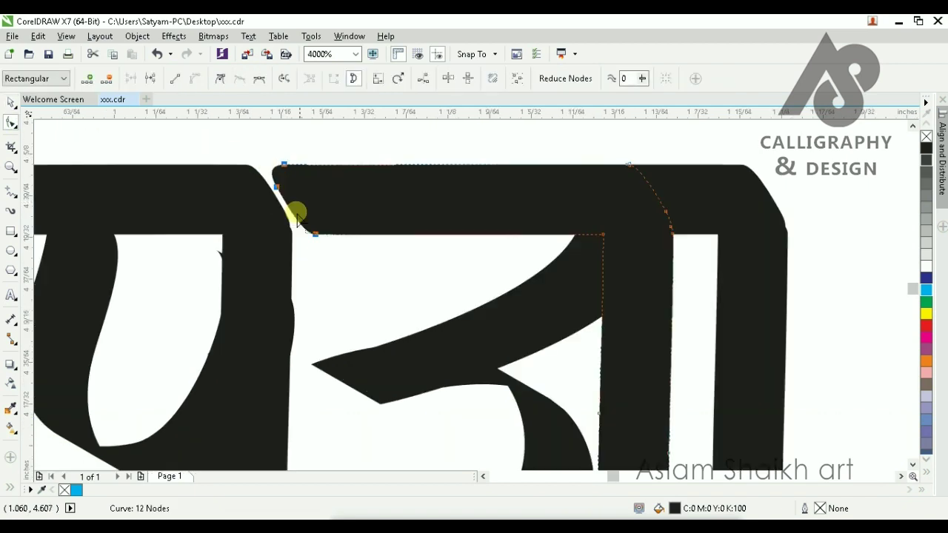
click(319, 252)
key(space)
scroll(311, 253, down, 3)
scroll(381, 250, up, 1)
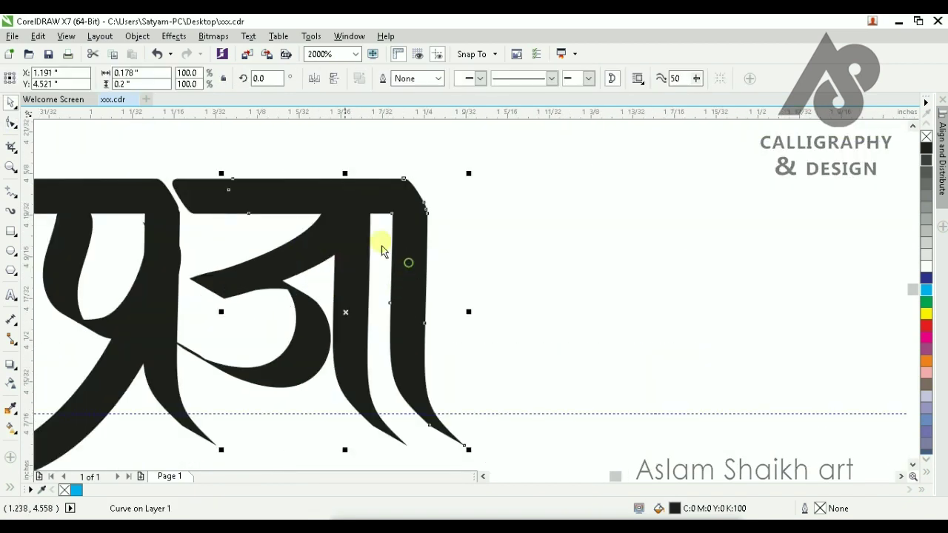
- Shorten the bar of the ा stem after ज by moving its end nodes towards the stem
key(space)
drag(250, 214, 380, 214)
key(space)
click(510, 250)
scroll(408, 261, down, 3)
scroll(405, 275, up, 1)
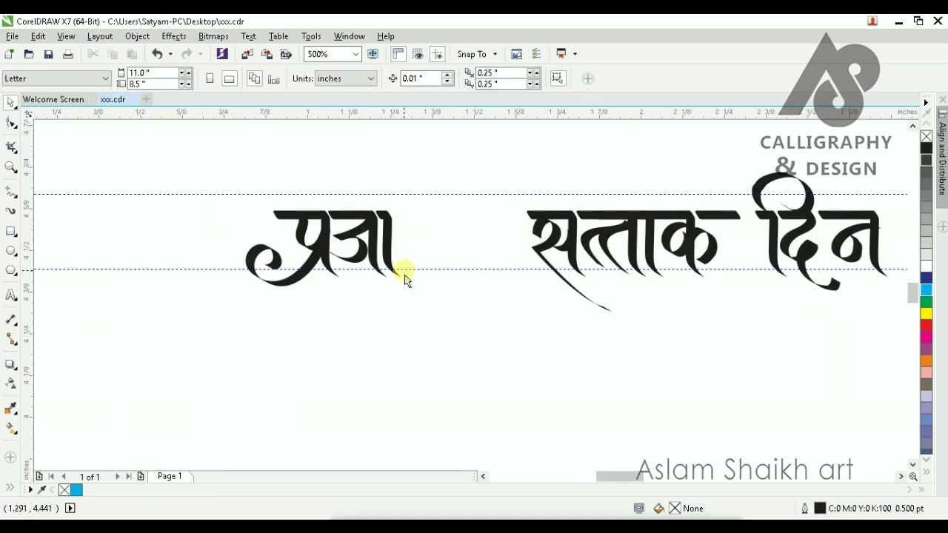
- Shift the ा stem slightly away from ज and extend its short bar a little with its end nodes
scroll(390, 225, up, 3)
drag(378, 254, 393, 254)
scroll(388, 255, down, 3)
scroll(377, 241, up, 3)
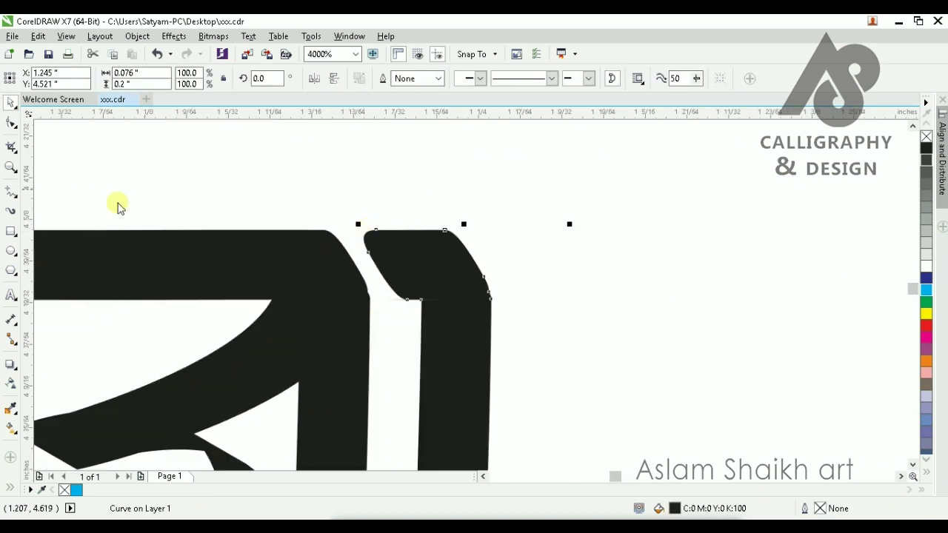
key(space)
scroll(487, 305, up, 1)
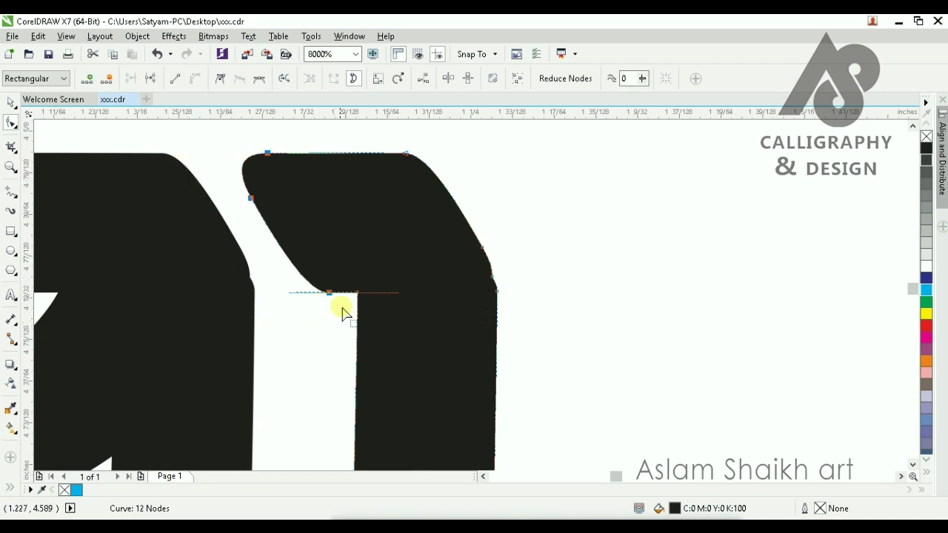
drag(327, 293, 310, 293)
key(space)
scroll(381, 287, down, 3)
click(461, 287)
- Examine the spacing and joins of प्रजा against the remaining letters सत्ताक दिन
scroll(428, 291, down, 1)
scroll(402, 348, up, 1)
scroll(351, 302, down, 2)
scroll(404, 355, up, 1)
scroll(509, 253, up, 1)
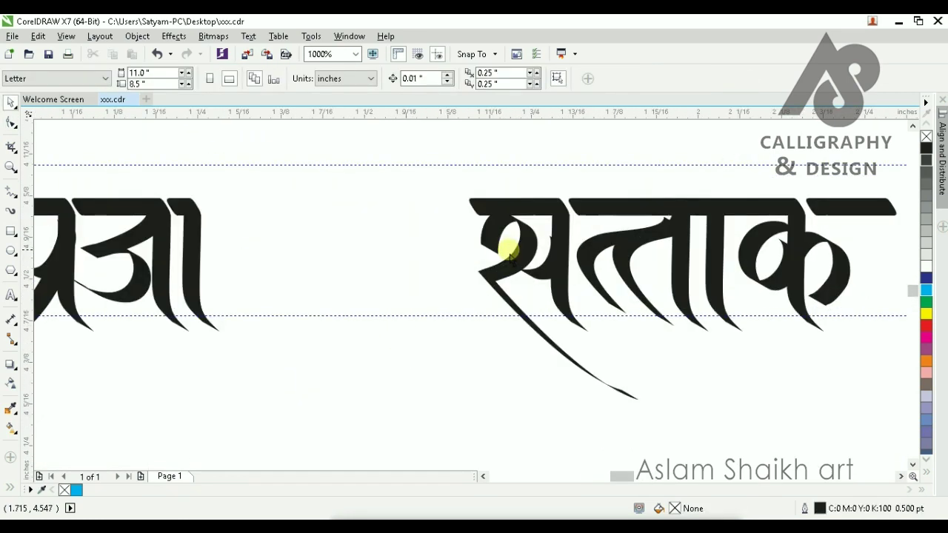
scroll(370, 254, down, 2)
scroll(301, 233, up, 2)
scroll(313, 250, down, 1)
scroll(492, 235, up, 1)
scroll(491, 235, down, 1)
scroll(326, 230, down, 1)
scroll(335, 237, up, 1)
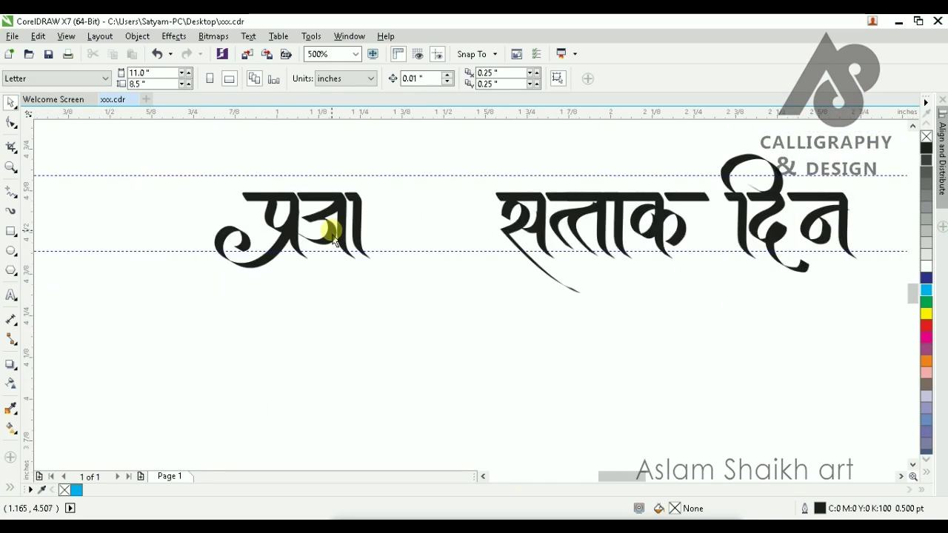
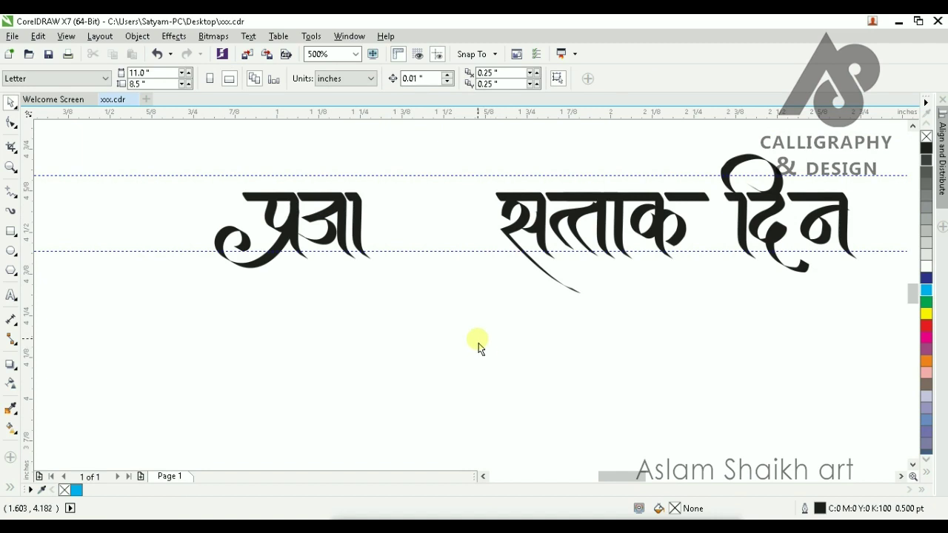
scroll(519, 211, up, 1)
scroll(539, 324, down, 1)
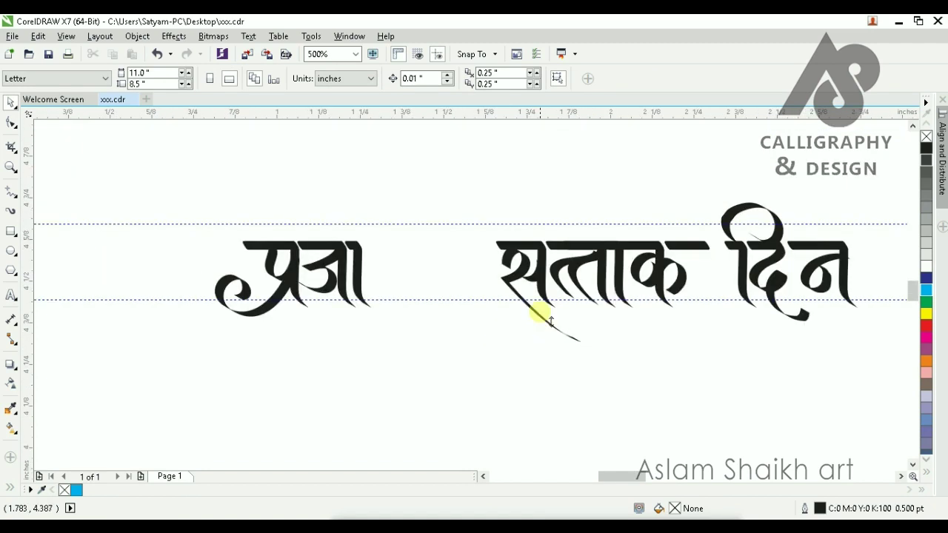
- Select all parts of स and move it next to प्रजा, leaving a narrow gap between the bars
scroll(539, 254, up, 1)
click(560, 294)
drag(565, 230, 307, 247)
scroll(409, 272, down, 1)
scroll(408, 268, down, 1)
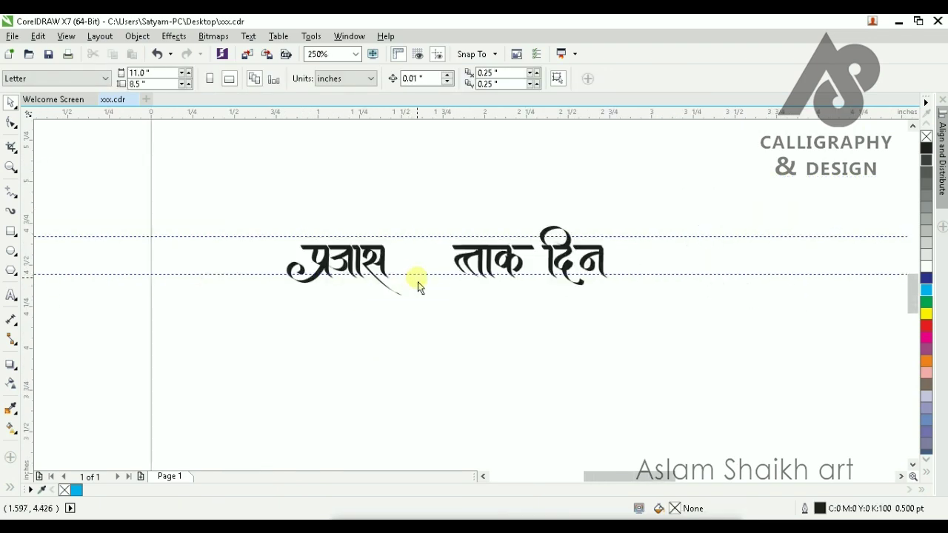
click(424, 268)
- Select the त्त shapes that follow स
scroll(397, 250, up, 2)
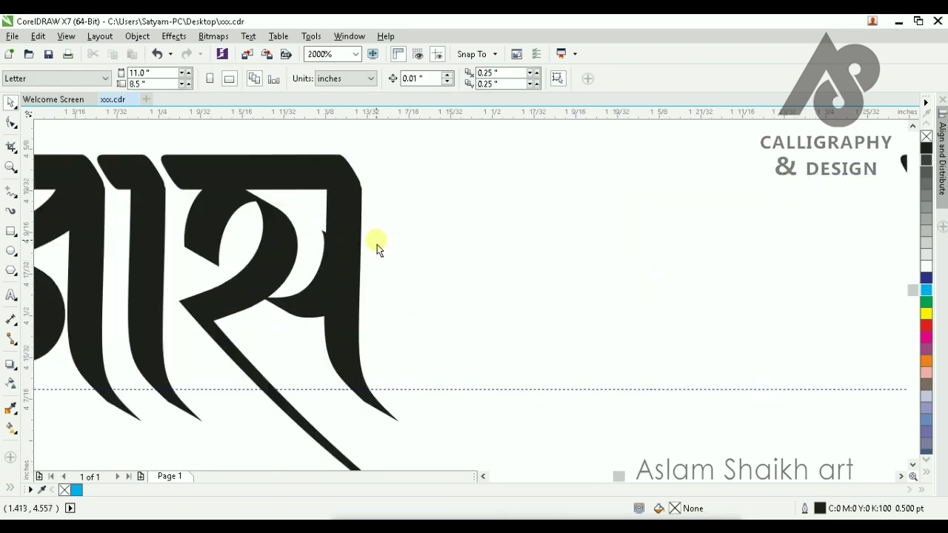
scroll(377, 245, down, 2)
scroll(425, 249, up, 2)
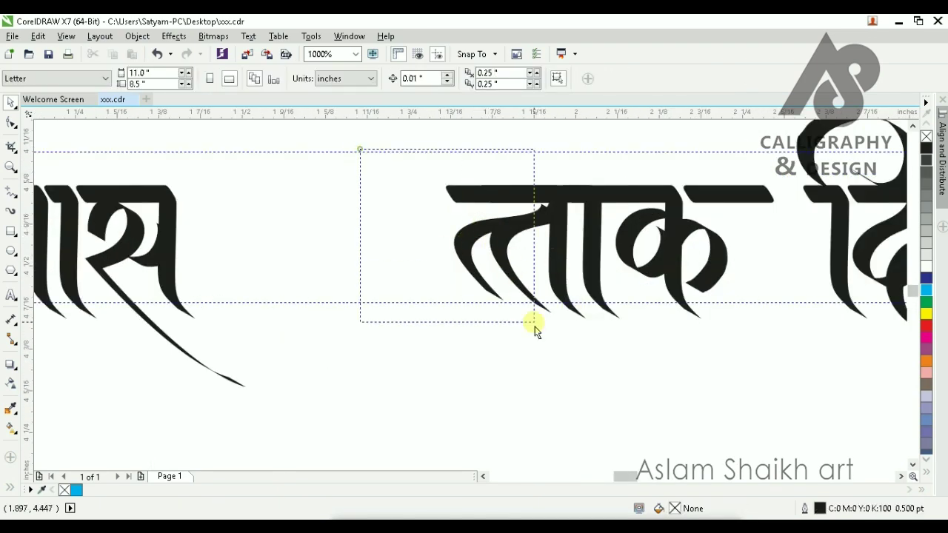
- Move the त्ता group against प्रजास and delete its trailing ा stroke
drag(621, 385, 621, 384)
drag(585, 237, 314, 233)
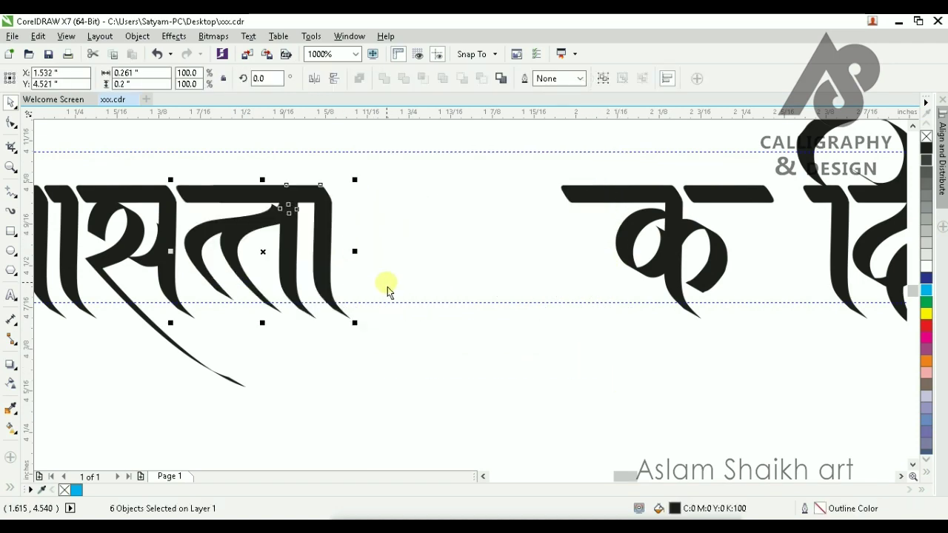
click(387, 282)
click(329, 228)
key(Delete)
scroll(419, 274, down, 1)
scroll(265, 261, up, 1)
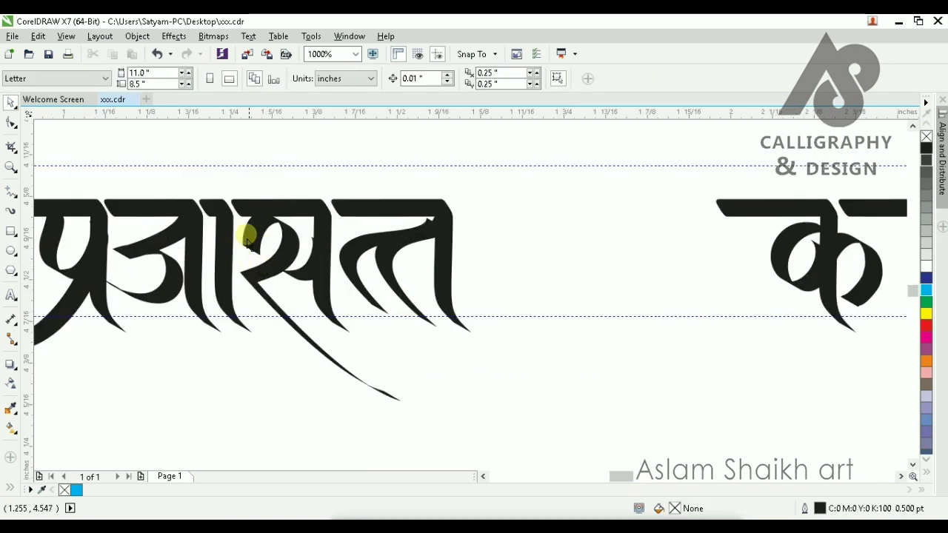
- Adjust the nodes at the left end of the headline on the ा stroke after ज
drag(479, 403, 588, 394)
drag(276, 264, 274, 242)
click(244, 239)
scroll(165, 204, up, 1)
click(11, 122)
scroll(244, 209, up, 1)
drag(214, 140, 271, 259)
scroll(290, 252, up, 2)
key(space)
scroll(274, 222, down, 4)
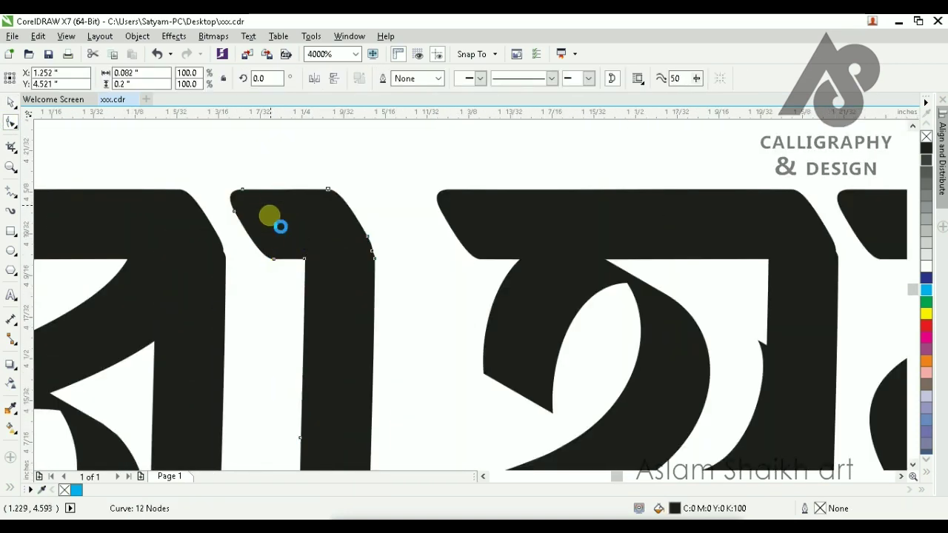
scroll(268, 239, down, 2)
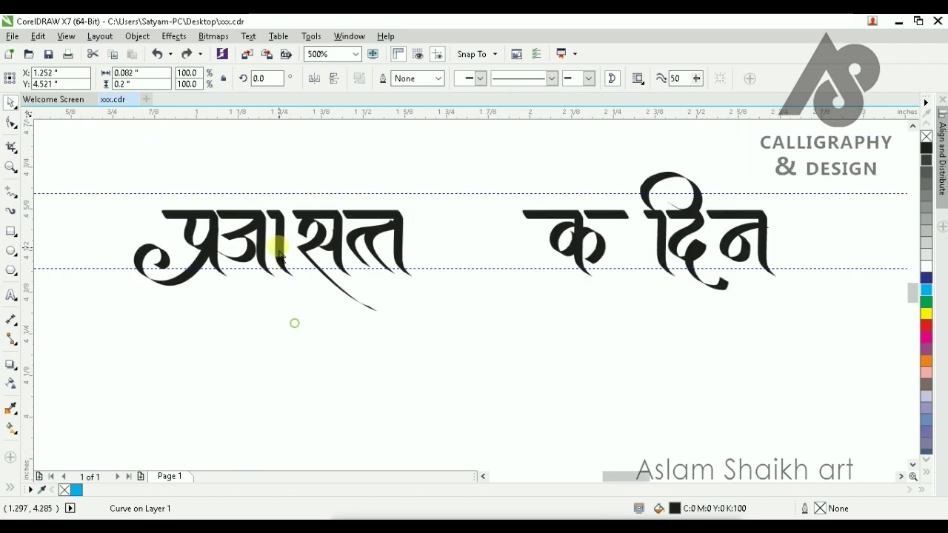
- Move the ा stroke slightly closer to ज
scroll(279, 240, up, 2)
scroll(251, 157, down, 2)
scroll(249, 158, up, 2)
drag(298, 214, 290, 213)
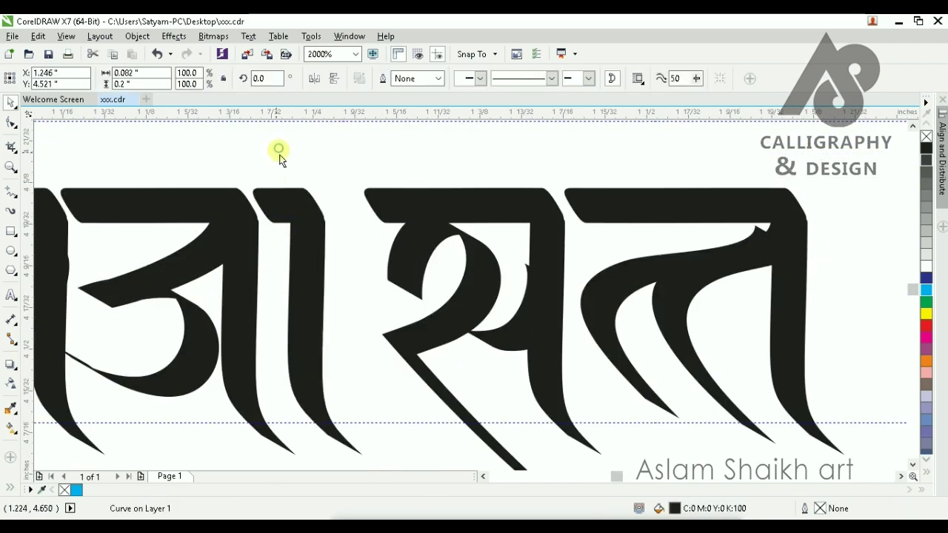
click(279, 156)
- Move the सत्त letters together against the ा stroke of प्रजा
scroll(307, 244, down, 3)
drag(380, 296, 450, 343)
scroll(336, 257, up, 3)
drag(383, 266, 296, 268)
scroll(297, 282, down, 3)
click(283, 378)
scroll(340, 333, up, 3)
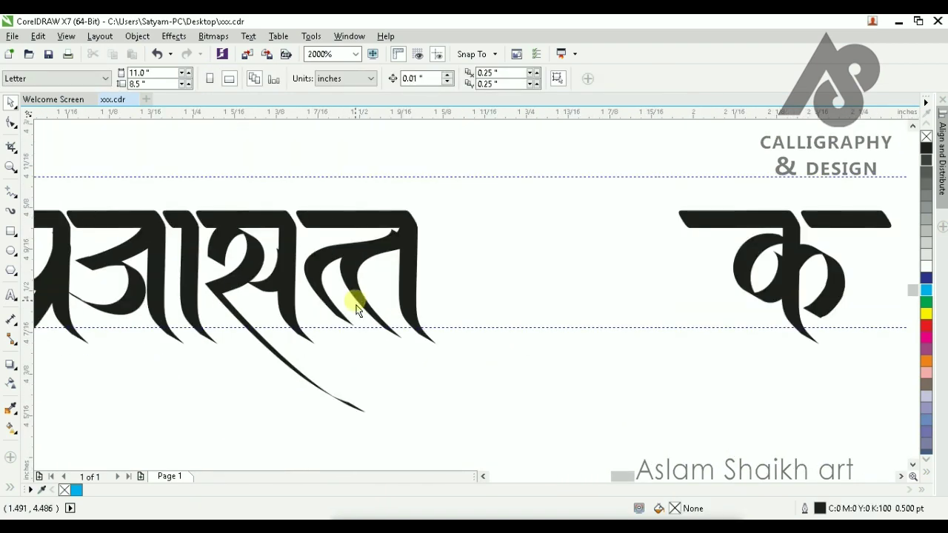
- Extend the left end of the त्त headline slightly so that it meets स
click(349, 226)
drag(494, 170, 337, 356)
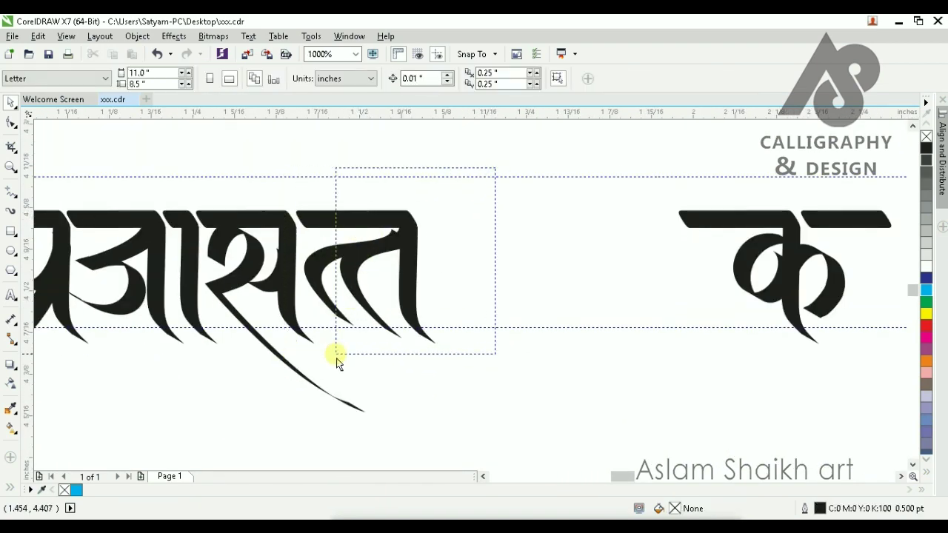
click(354, 236)
key(F10)
scroll(332, 254, up, 5)
drag(334, 249, 314, 251)
scroll(317, 252, down, 3)
key(space)
click(317, 185)
- Copy the ा stroke from प्रजा and place the copy directly after त्त
drag(210, 252, 456, 274)
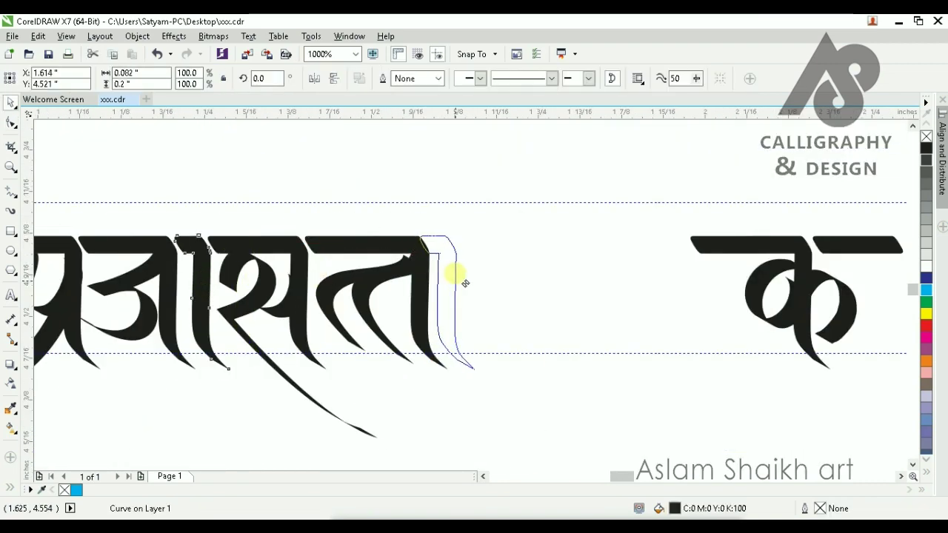
click(538, 296)
scroll(362, 318, down, 2)
scroll(316, 300, up, 1)
scroll(319, 296, down, 1)
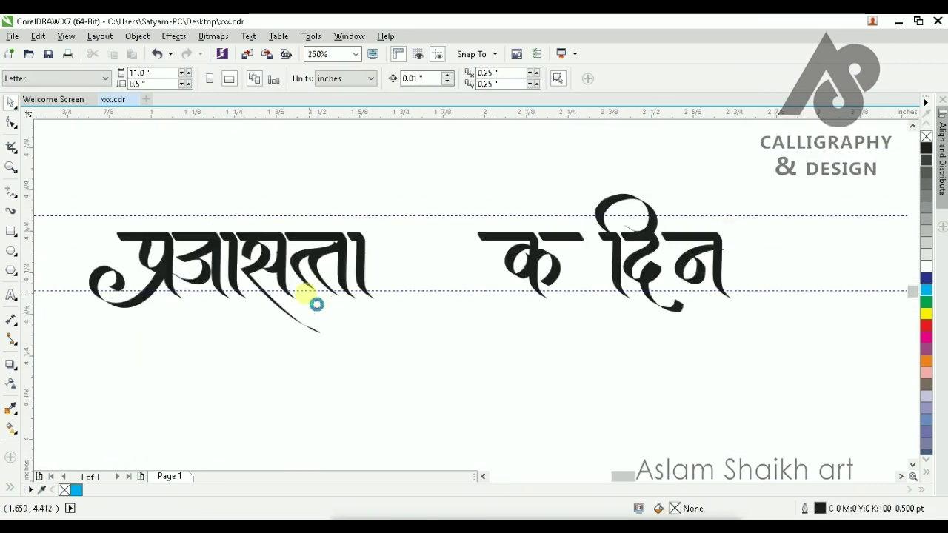
- Move the complete क with its headline segment against the end of त्ता
scroll(319, 296, up, 1)
scroll(538, 268, up, 1)
drag(361, 165, 616, 349)
click(584, 374)
click(505, 271)
click(645, 380)
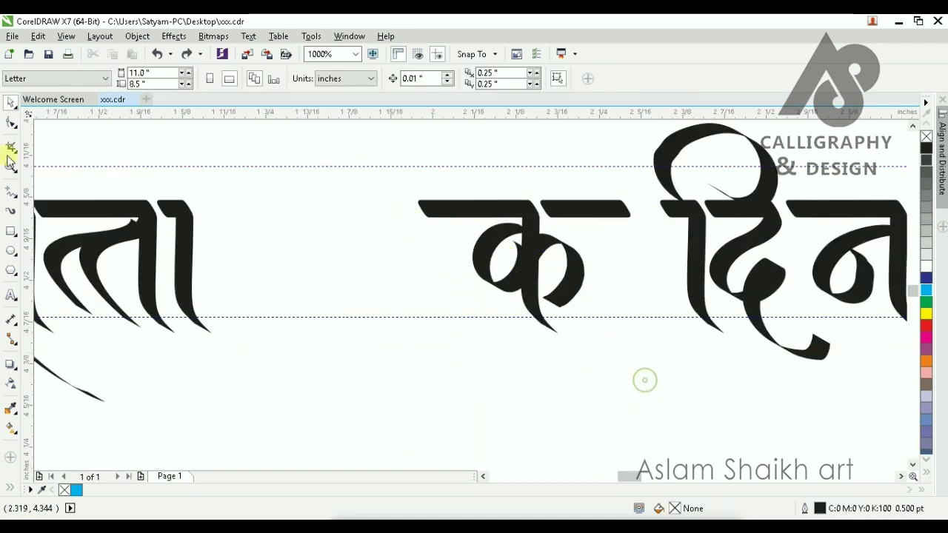
drag(444, 208, 289, 206)
click(400, 405)
scroll(385, 273, down, 1)
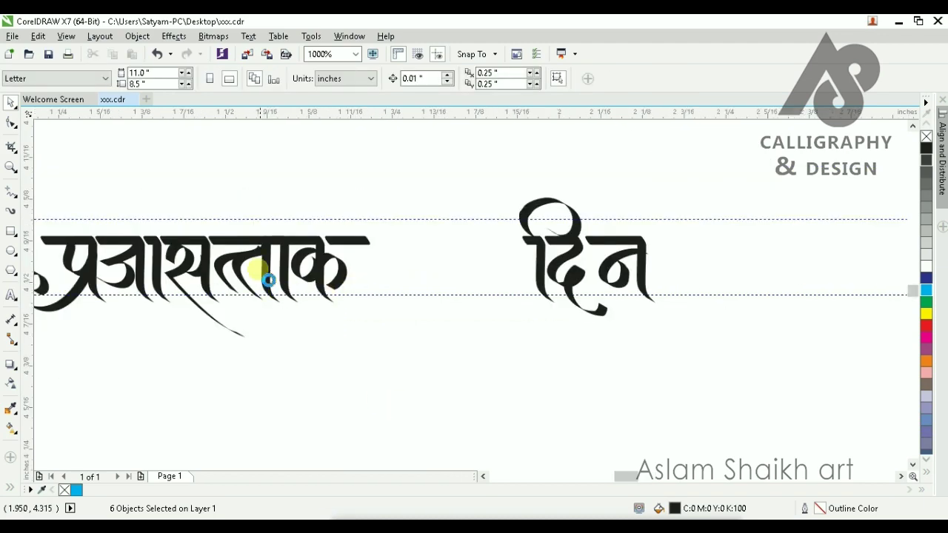
- Shorten the left end of the headline on क's vertical stroke so it starts just after the ा stroke
scroll(292, 256, up, 2)
click(361, 217)
click(11, 122)
click(56, 122)
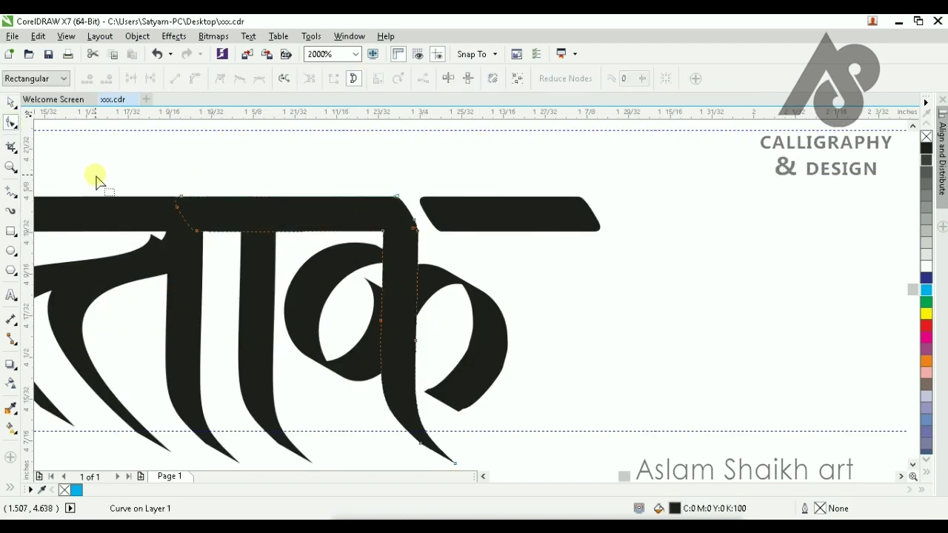
scroll(291, 239, up, 2)
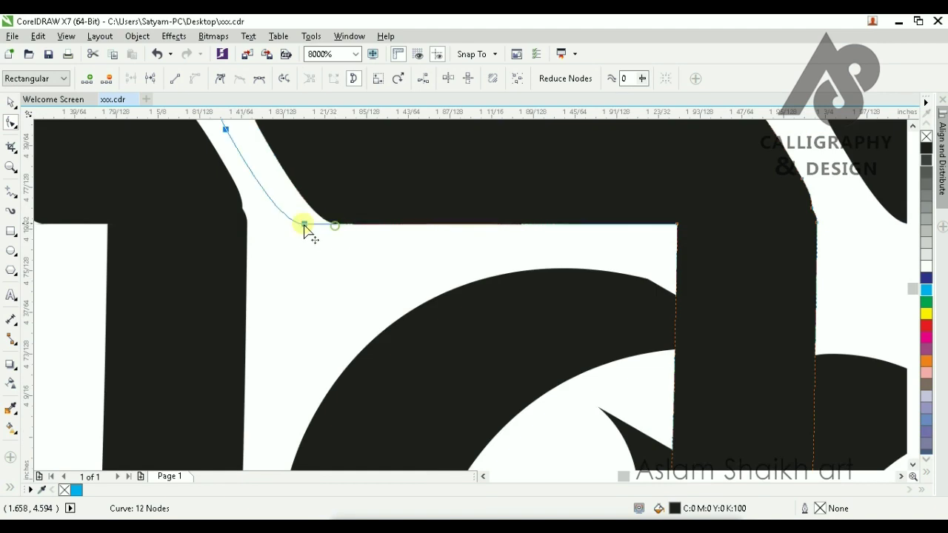
drag(304, 224, 304, 225)
scroll(305, 226, down, 2)
scroll(304, 226, up, 1)
scroll(304, 225, down, 2)
key(space)
click(508, 286)
- Move the trailing headline segment against क and shorten it to 0.092 inches wide
scroll(413, 236, up, 1)
drag(399, 199, 392, 197)
click(14, 123)
click(33, 122)
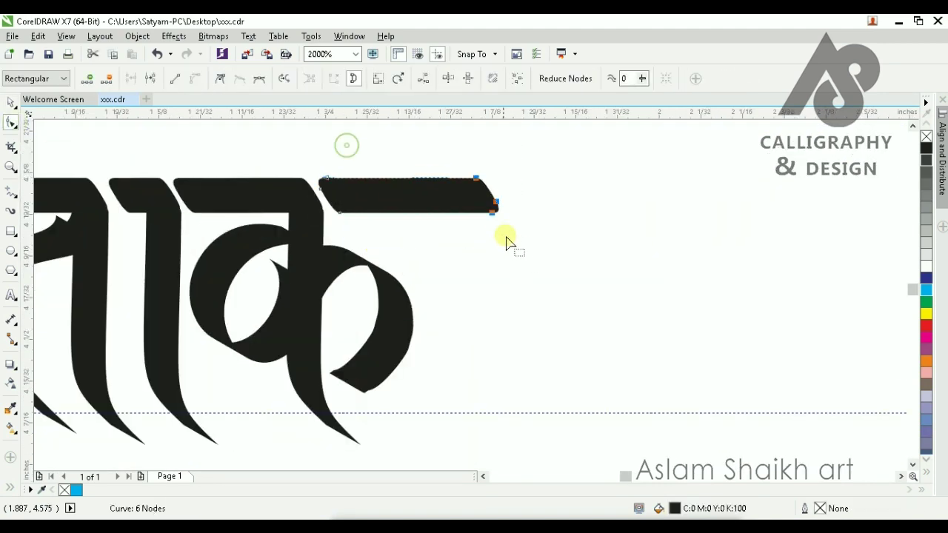
drag(418, 216, 405, 215)
scroll(363, 198, down, 1)
scroll(381, 219, up, 1)
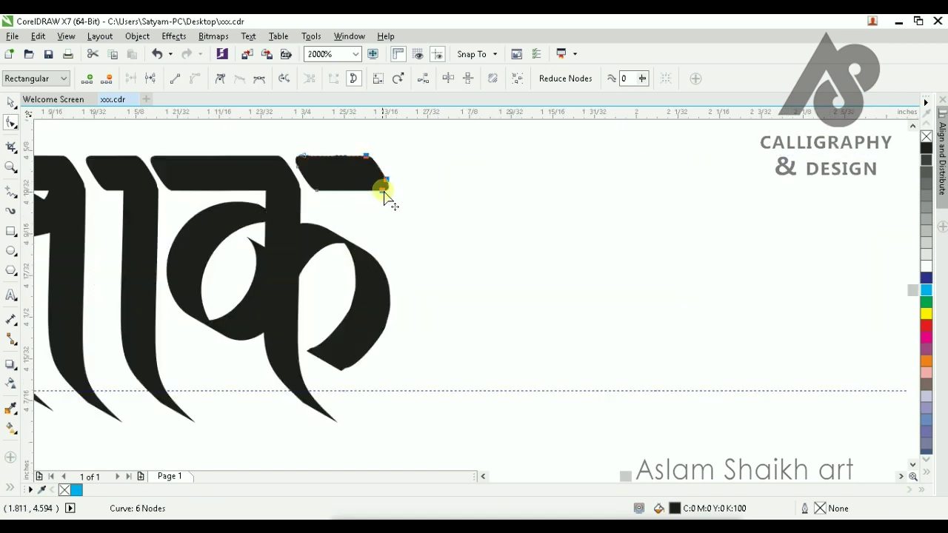
drag(382, 191, 408, 190)
scroll(440, 237, down, 3)
key(space)
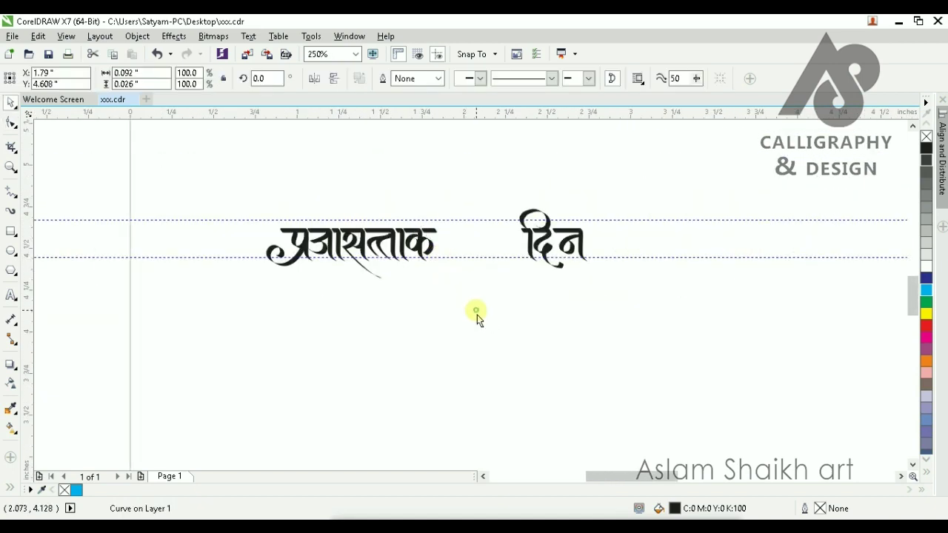
click(477, 315)
- Move the word दिन closer to प्रजासत्ताक
scroll(370, 259, up, 1)
scroll(417, 281, down, 2)
scroll(438, 249, up, 2)
drag(589, 327, 589, 328)
drag(521, 229, 401, 229)
click(375, 340)
- Lengthen the left end of the headline on the ि stroke of दिन
scroll(318, 227, up, 1)
click(319, 226)
scroll(240, 158, up, 1)
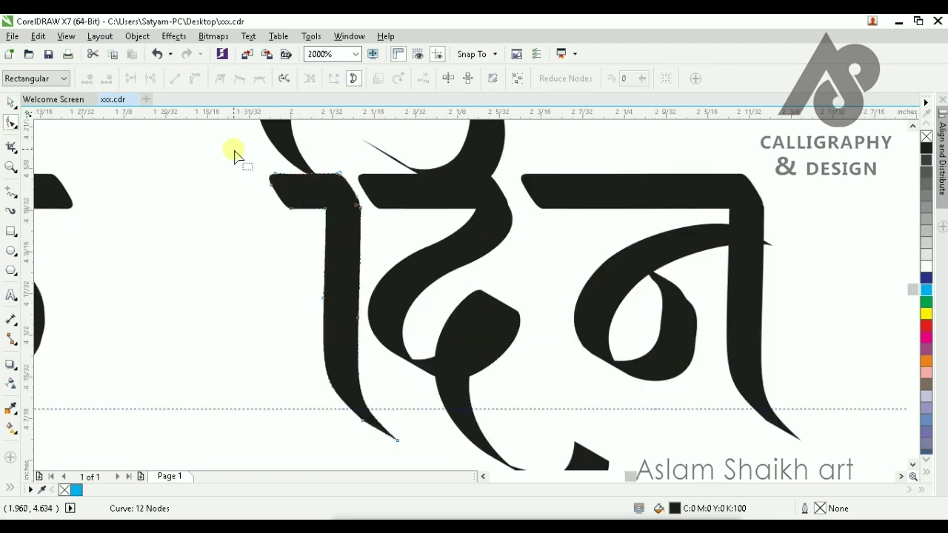
key(space)
scroll(271, 242, down, 2)
click(396, 363)
- Lower the upper nodes of the द curve slightly beneath its headline
scroll(331, 241, up, 3)
click(330, 243)
click(11, 123)
mouse_move(293, 164)
mouse_down()
mouse_move(332, 211)
mouse_move(334, 243)
mouse_move(358, 248)
mouse_up()
mouse_move(296, 154)
mouse_down()
mouse_move(280, 156)
mouse_move(294, 164)
mouse_up()
key(space)
scroll(338, 207, down, 3)
click(531, 271)
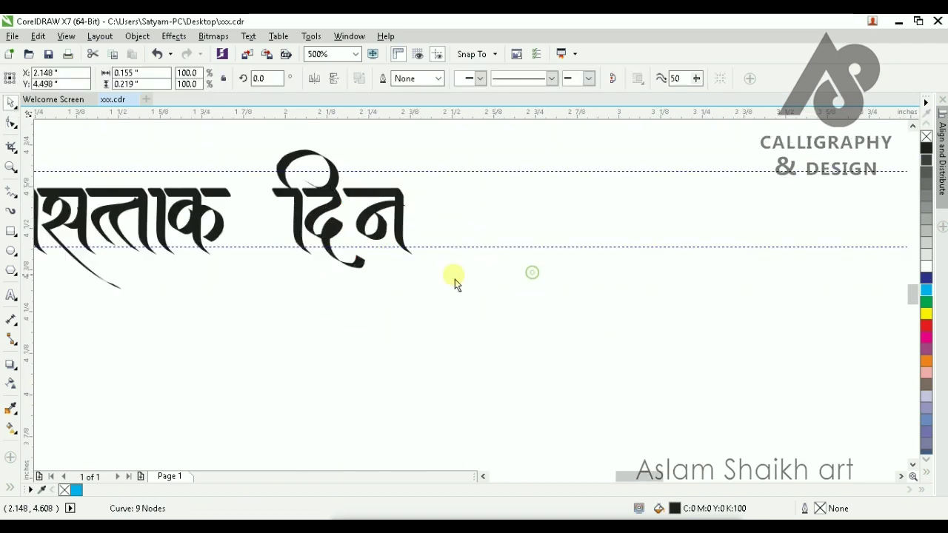
- Examine the letter shapes and spacing in दिन
scroll(338, 248, up, 2)
scroll(333, 251, down, 2)
scroll(315, 226, up, 1)
click(339, 240)
scroll(345, 228, down, 2)
click(356, 291)
scroll(354, 225, up, 2)
scroll(426, 176, down, 1)
scroll(410, 157, up, 1)
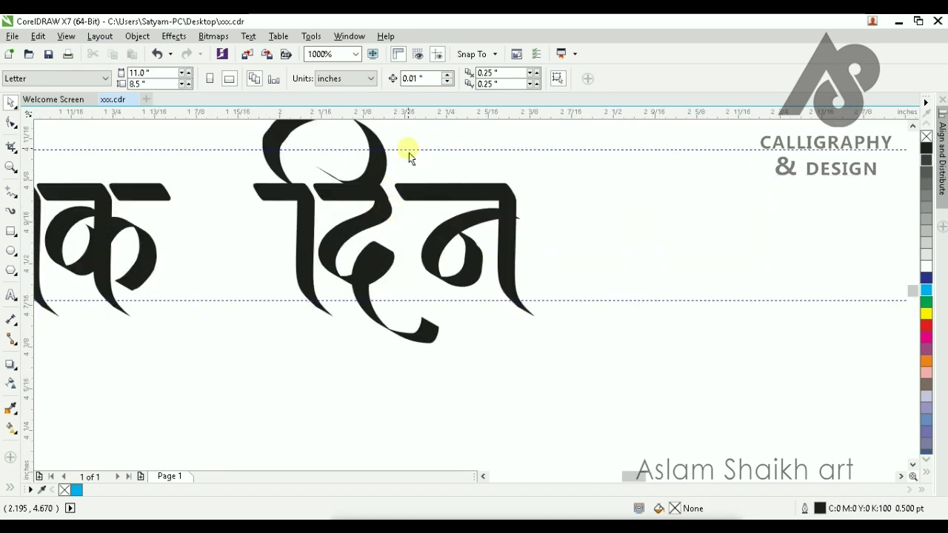
- Move the letter न left against द
drag(581, 350, 607, 348)
shift+click(501, 262)
drag(500, 191, 484, 191)
click(525, 375)
- Shorten the left end of the headline on न so that it starts right after द
scroll(381, 244, down, 2)
scroll(398, 233, up, 2)
scroll(404, 232, up, 1)
click(356, 221)
key(F10)
drag(179, 180, 343, 271)
scroll(270, 227, up, 1)
drag(271, 247, 303, 247)
scroll(327, 229, down, 2)
key(space)
click(378, 364)
- Copy the short headline segment from क to the end of न, and move दिन closer to प्रजासत्ताक
drag(91, 231, 468, 231)
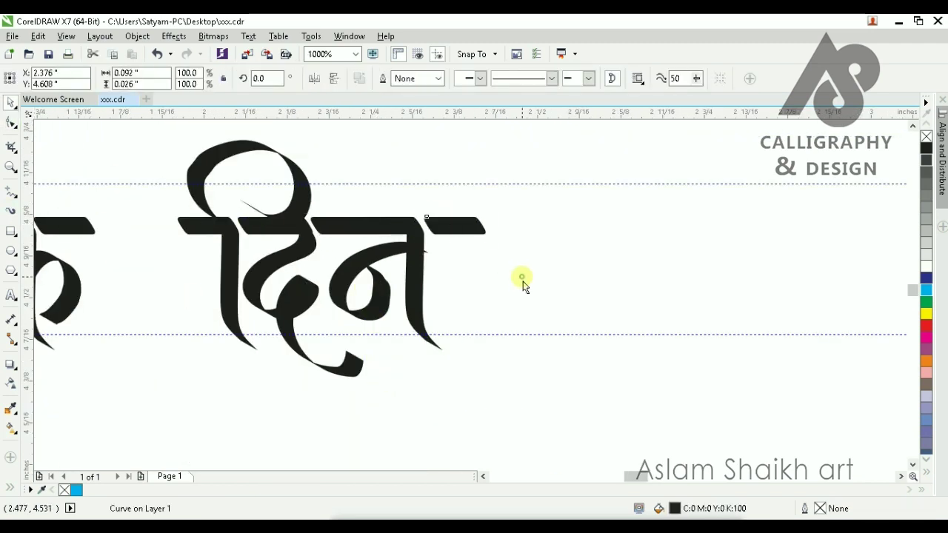
click(522, 285)
scroll(489, 296, down, 3)
drag(361, 178, 360, 178)
scroll(363, 259, up, 2)
drag(445, 180, 386, 180)
scroll(407, 280, down, 2)
click(410, 318)
- Delete the surplus nodes from the upper loop of ि to smooth its curve
scroll(389, 293, up, 4)
click(274, 148)
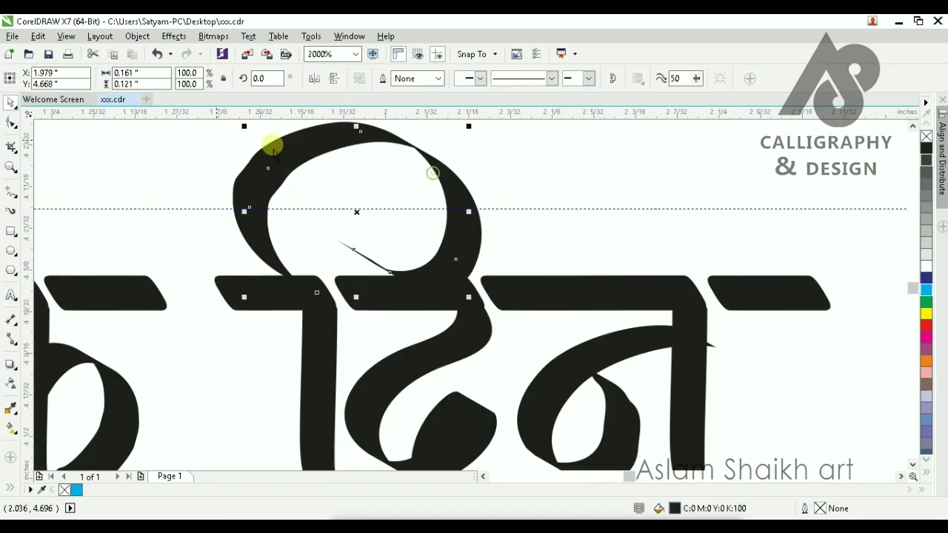
click(12, 121)
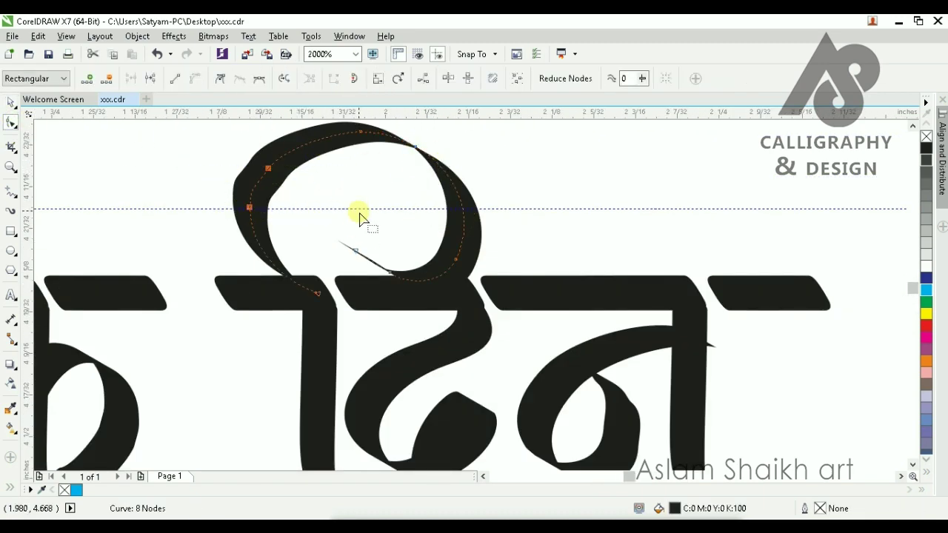
key(Delete)
scroll(408, 214, up, 1)
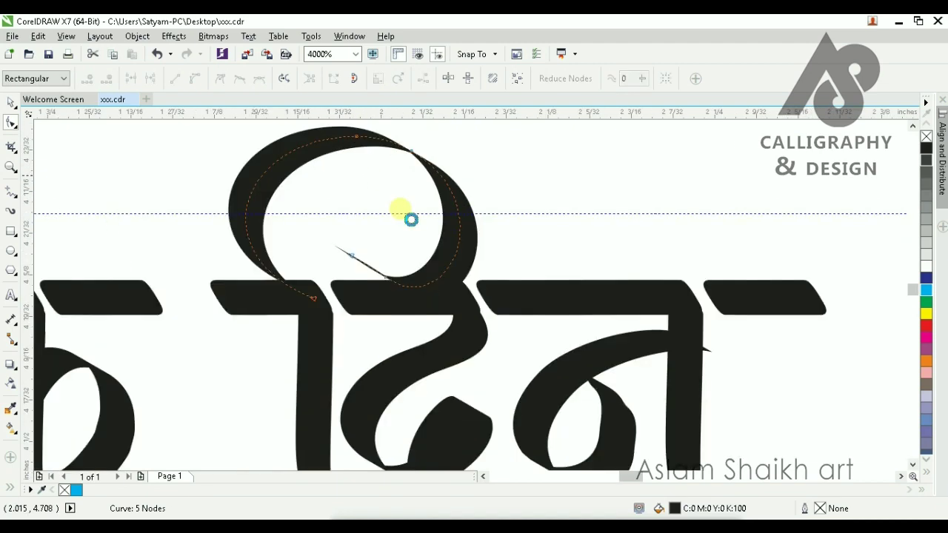
key(Delete)
- Reshape the right side and the inner tail end of the ि loop
drag(411, 171, 408, 191)
scroll(416, 238, down, 2)
scroll(414, 270, up, 2)
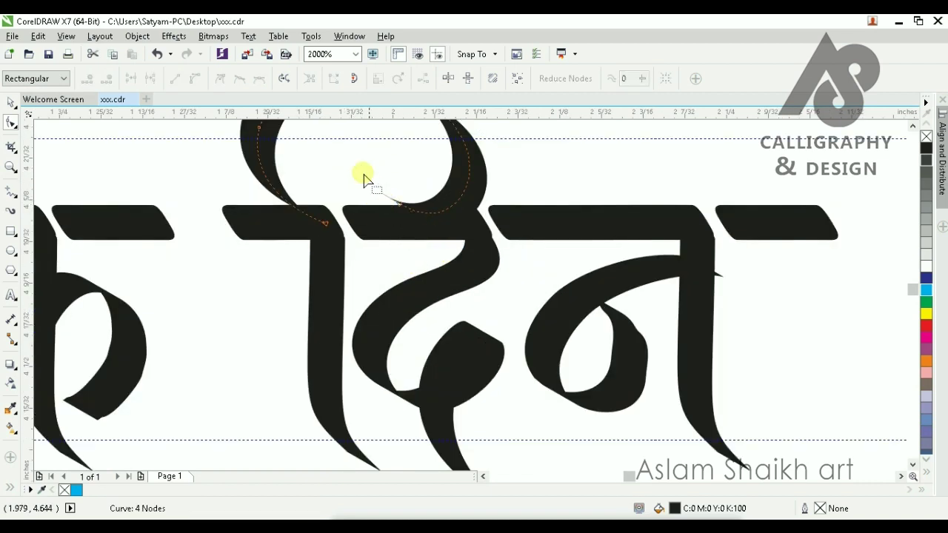
click(392, 211)
drag(347, 169, 388, 205)
scroll(388, 205, down, 3)
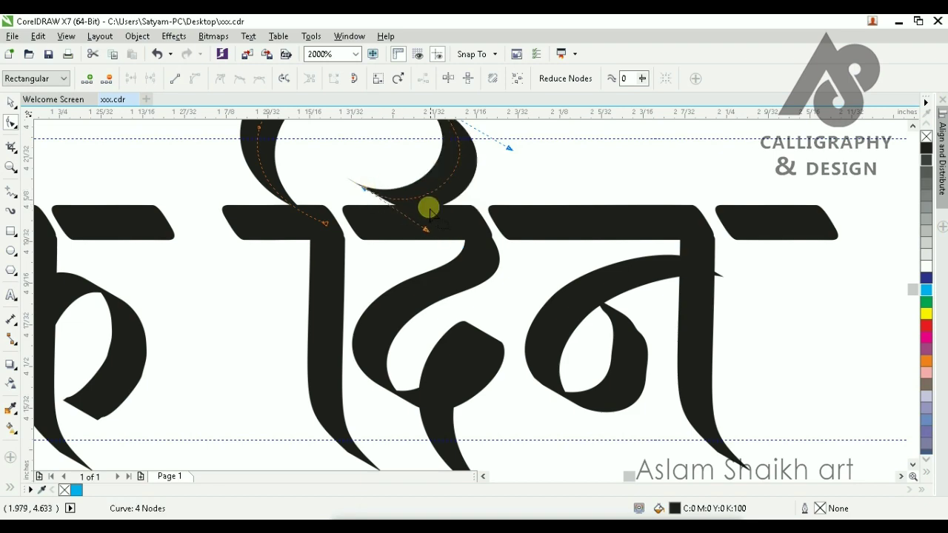
- Pull in the right side of the ि loop and delete one more surplus node there
scroll(437, 196, up, 3)
drag(497, 242, 474, 238)
key(Delete)
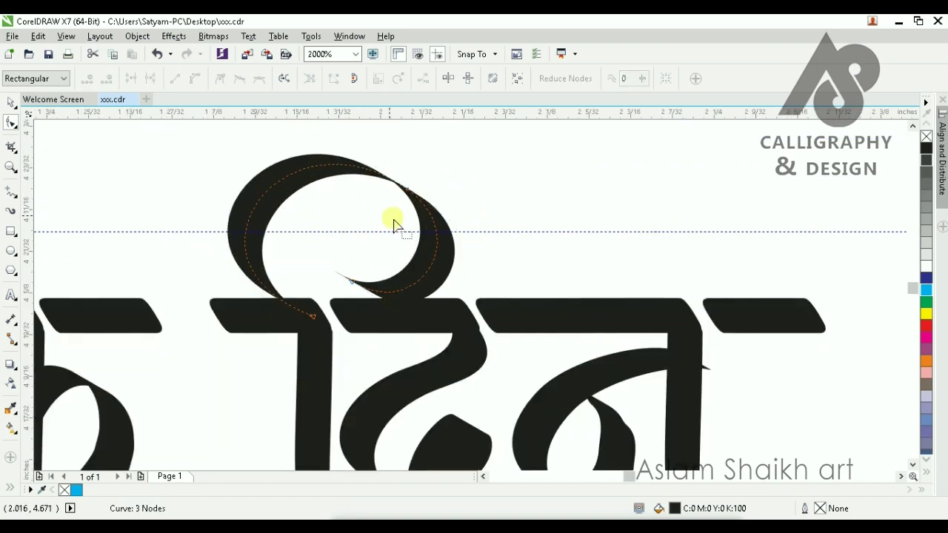
scroll(378, 239, down, 3)
key(space)
click(442, 343)
- Delete a surplus node from the lower knot of द and reposition its neighbouring node
scroll(402, 265, up, 2)
scroll(365, 248, down, 1)
scroll(353, 245, up, 1)
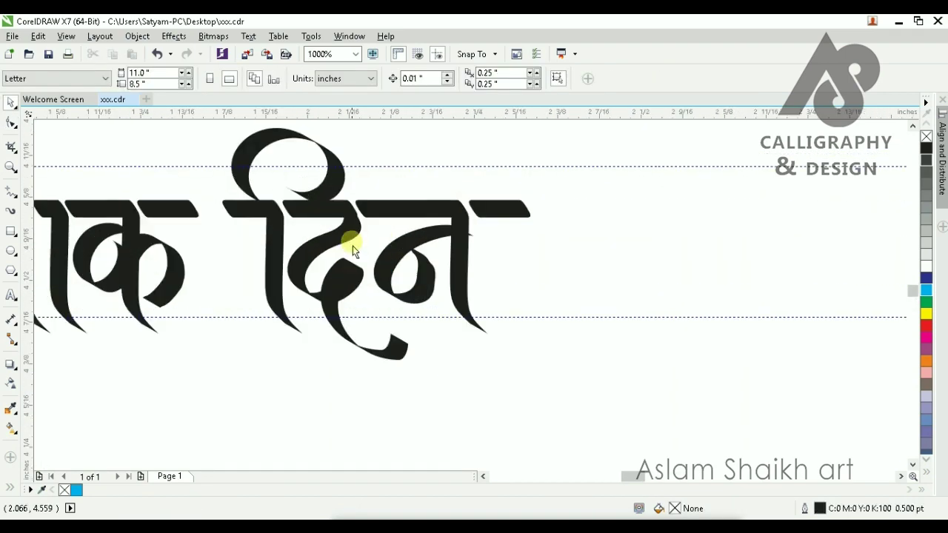
click(400, 351)
scroll(237, 298, up, 1)
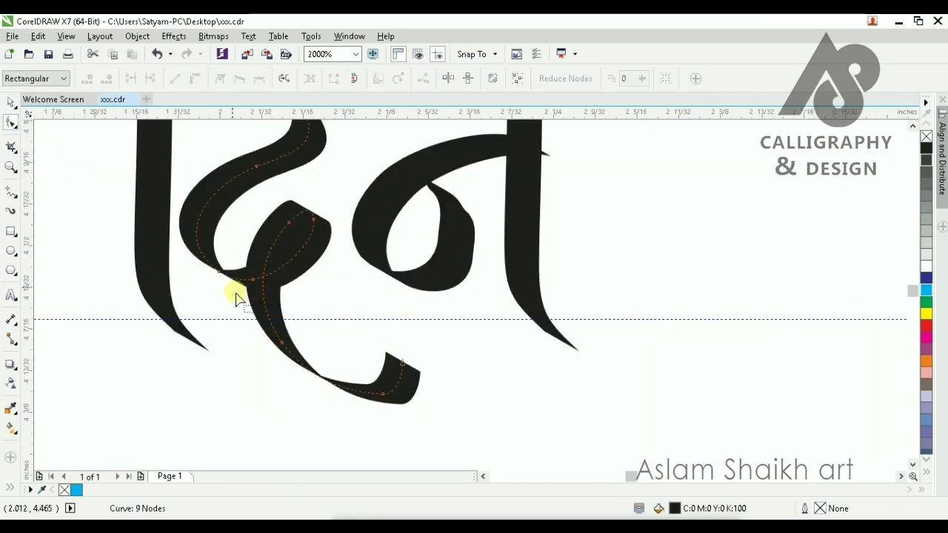
drag(315, 221, 309, 276)
scroll(319, 252, down, 2)
click(369, 273)
scroll(333, 274, up, 3)
scroll(300, 241, down, 1)
scroll(293, 234, up, 1)
key(Delete)
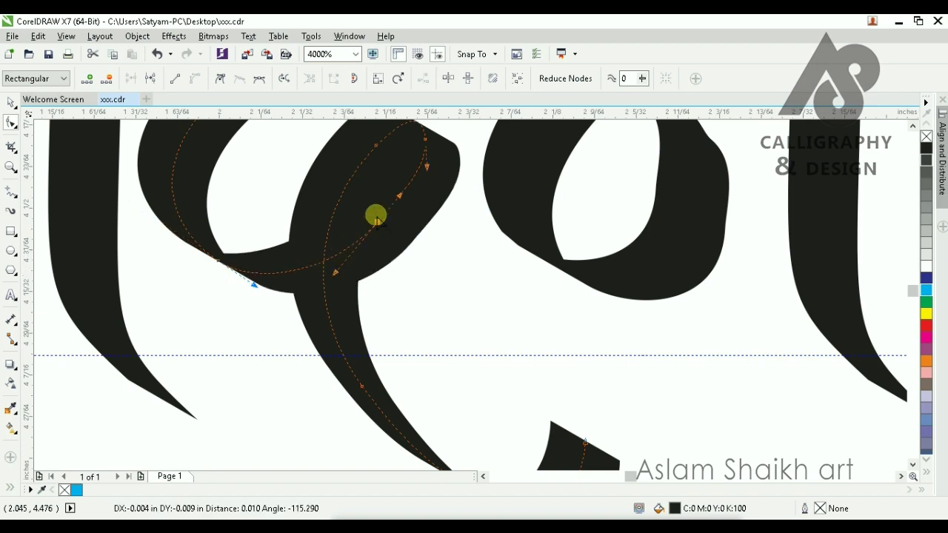
scroll(394, 248, down, 1)
key(space)
- Delete the middle nodes of द's tail and extend the tail's end outward beneath न
scroll(407, 268, down, 2)
click(439, 294)
scroll(412, 295, up, 1)
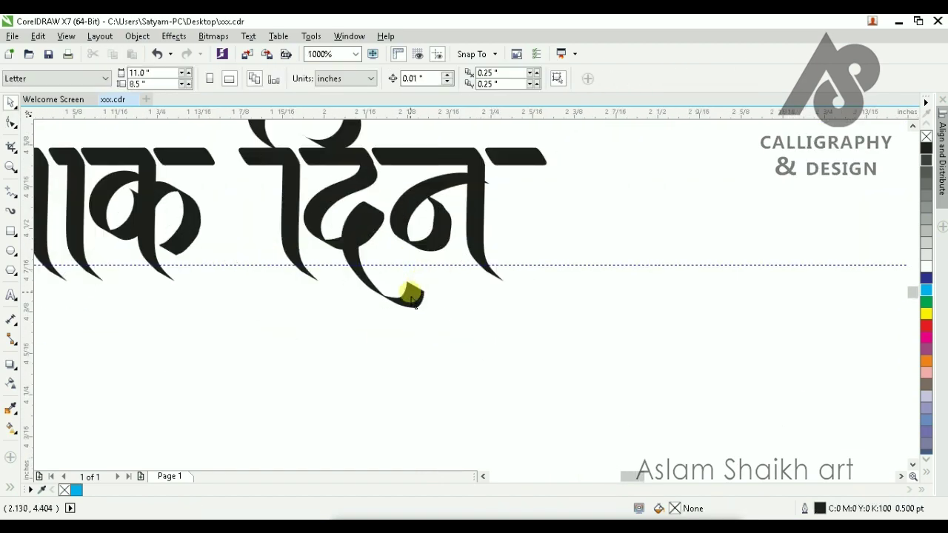
click(412, 297)
double_click(410, 243)
click(303, 316)
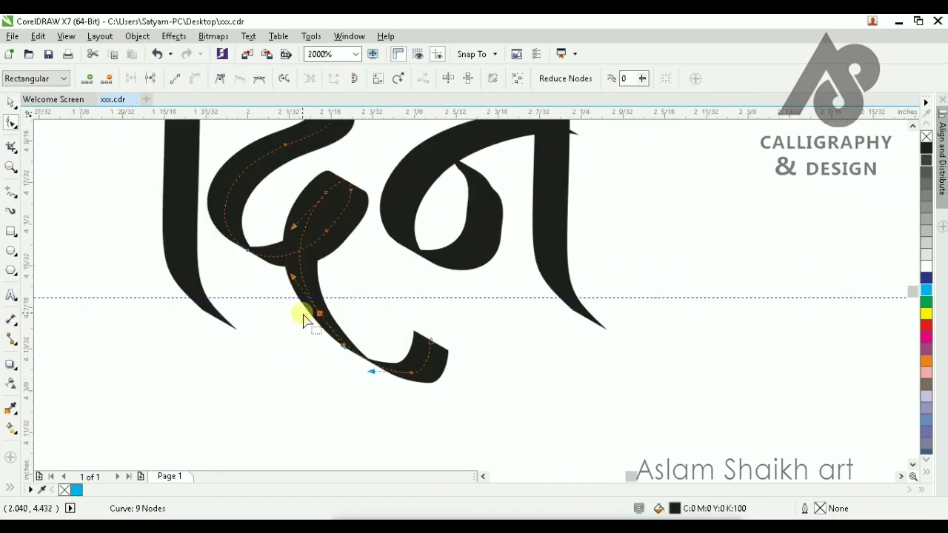
double_click(366, 360)
drag(363, 299, 302, 334)
key(Delete)
drag(421, 332, 504, 359)
scroll(471, 358, down, 2)
key(space)
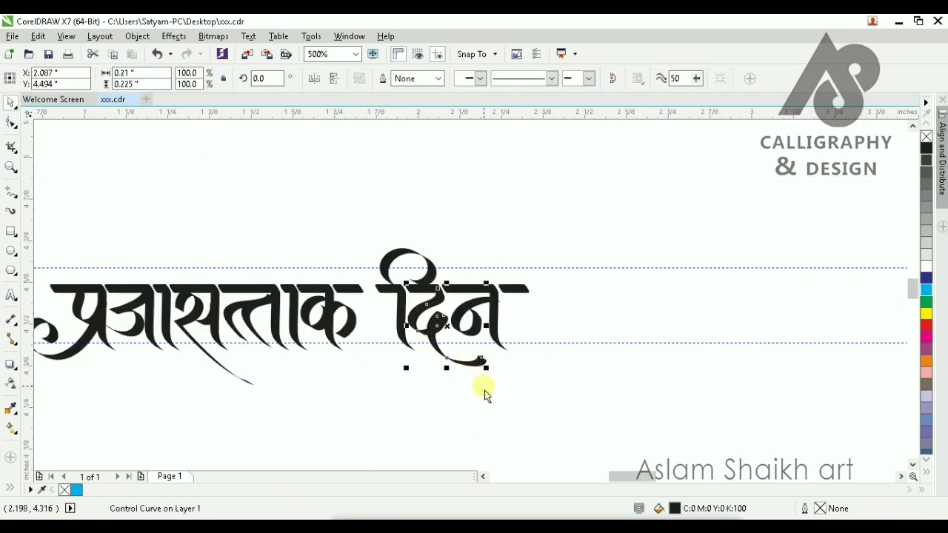
scroll(478, 387, up, 1)
click(462, 387)
scroll(419, 287, down, 1)
- Delete the surplus nodes from the loop of न to smooth its curve
scroll(441, 274, up, 2)
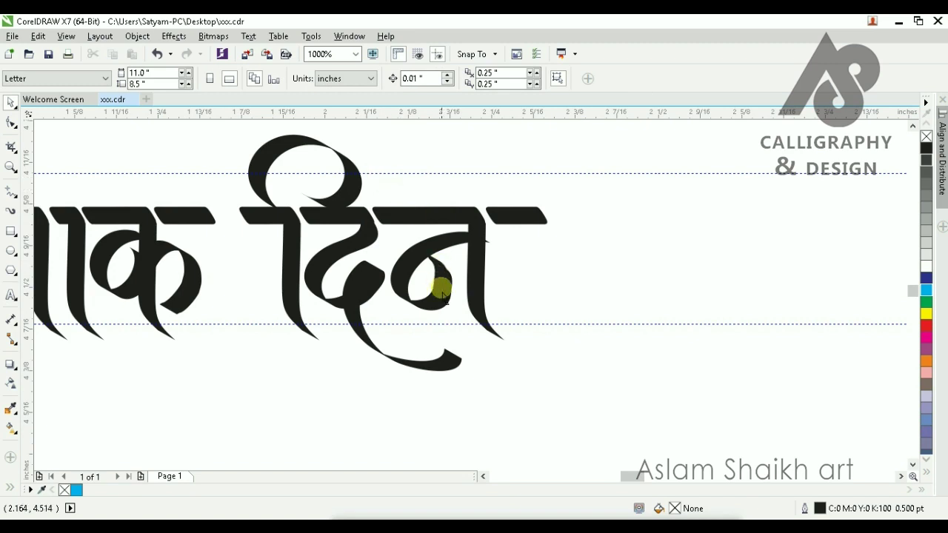
click(371, 282)
click(496, 280)
click(441, 265)
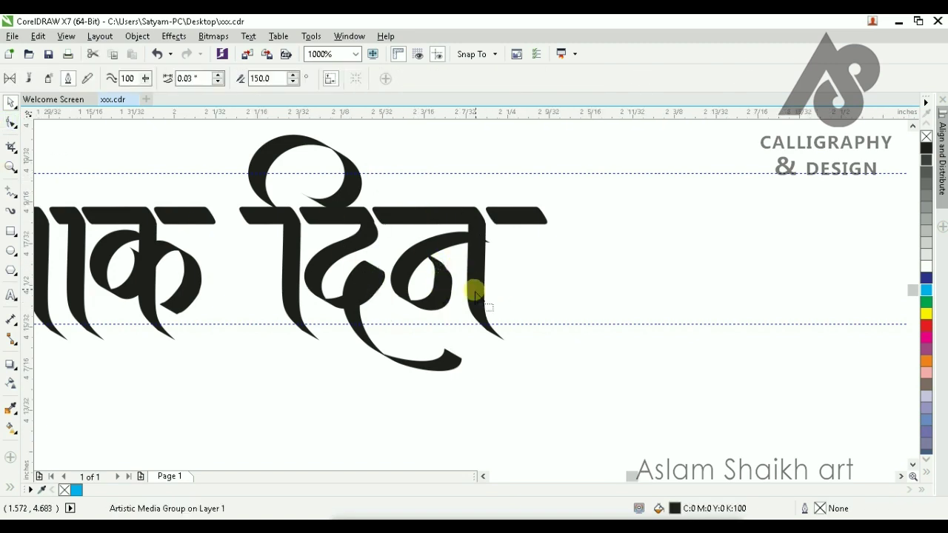
scroll(475, 289, up, 1)
key(space)
scroll(377, 312, up, 2)
double_click(242, 331)
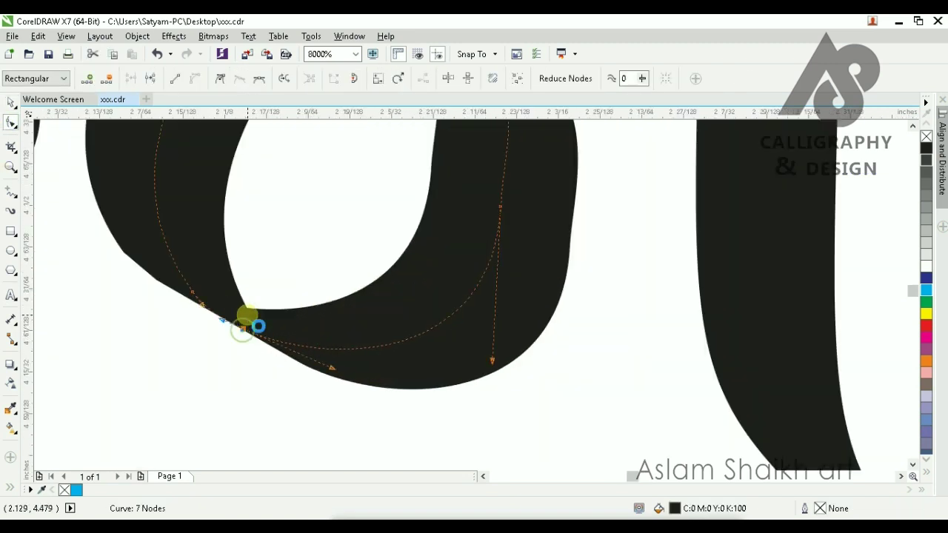
scroll(245, 319, down, 1)
key(Delete)
drag(319, 212, 433, 301)
key(Delete)
drag(387, 152, 327, 202)
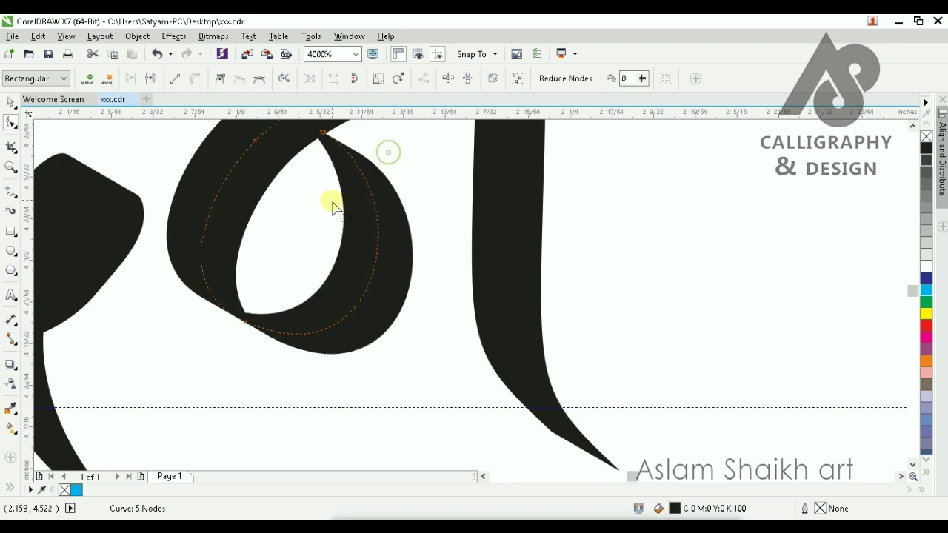
key(Delete)
- Try shifting the node at the bottom crossing of न's loop slightly inward
scroll(363, 220, down, 2)
click(327, 201)
scroll(332, 219, up, 1)
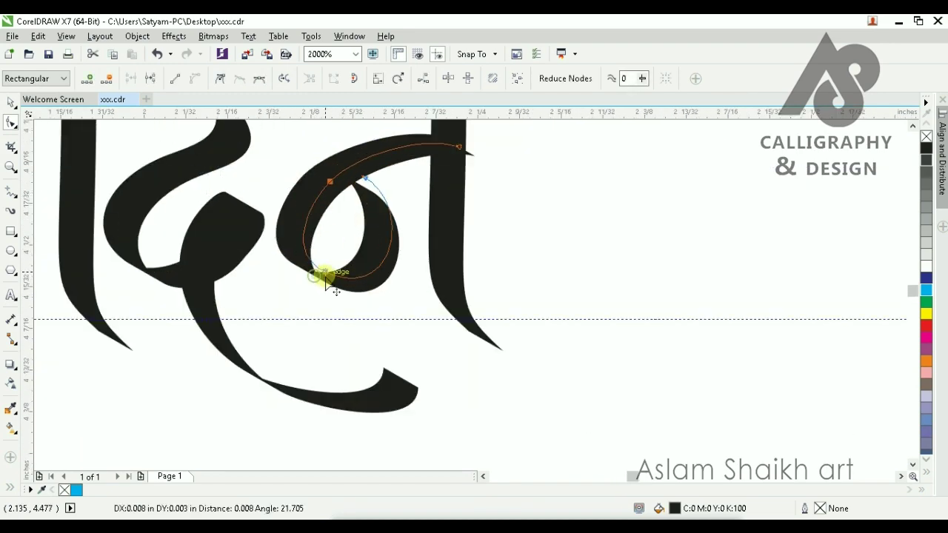
drag(323, 280, 331, 277)
scroll(368, 287, down, 2)
key(space)
click(471, 345)
scroll(325, 290, up, 2)
scroll(426, 273, down, 1)
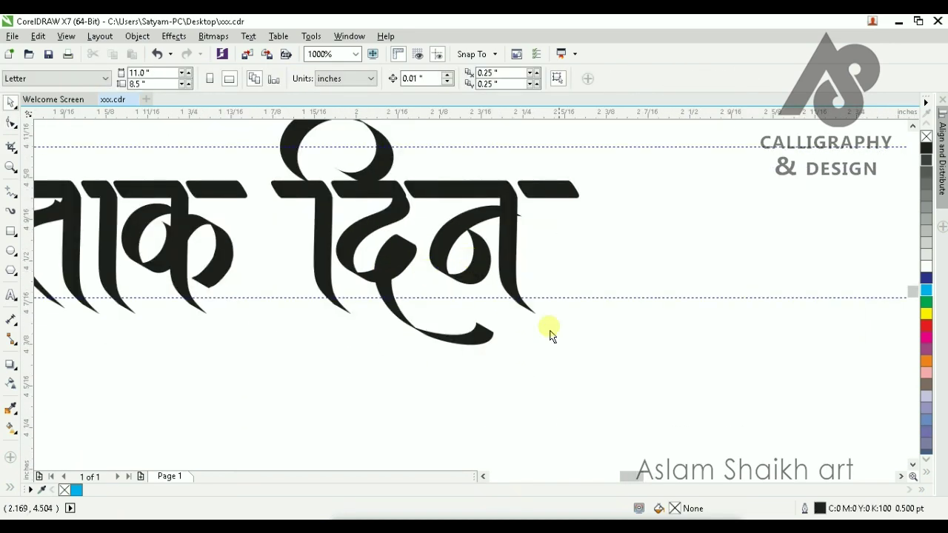
scroll(387, 252, down, 2)
scroll(249, 244, up, 1)
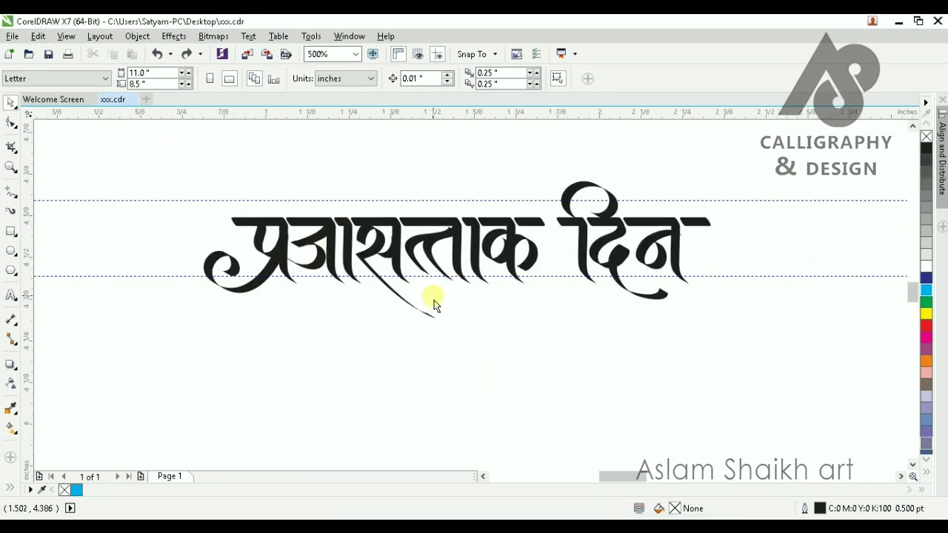
- Delete the nodes of the long diagonal tail on the स stroke, keeping only its upper loop
scroll(374, 257, up, 1)
click(383, 297)
click(365, 252)
click(10, 123)
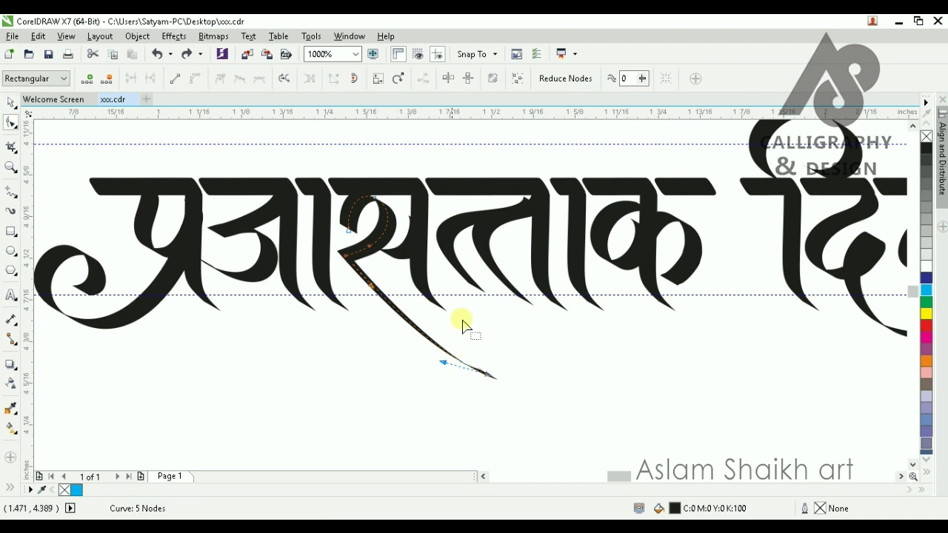
scroll(462, 325, up, 1)
scroll(429, 283, down, 1)
drag(522, 326, 312, 412)
key(Delete)
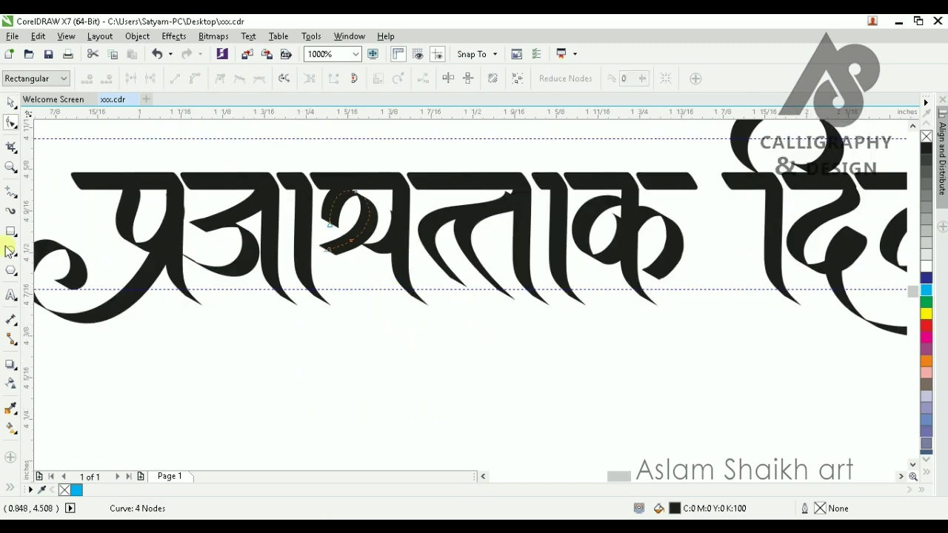
- Try calligraphic brush strokes for a new स tail sweeping beneath प्रजासत्ताक as far as क
key(i)
drag(363, 318, 511, 419)
key(ctrl+z)
mouse_move(400, 342)
mouse_down()
mouse_move(602, 384)
mouse_move(652, 326)
mouse_up()
key(ctrl+z)
mouse_move(489, 382)
mouse_down()
mouse_move(646, 363)
mouse_move(687, 296)
mouse_up()
scroll(518, 265, down, 2)
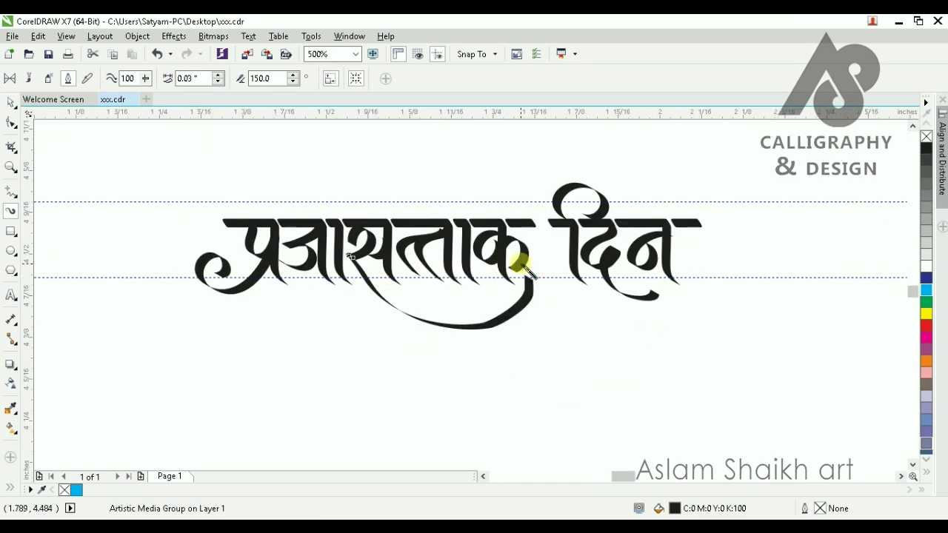
scroll(518, 264, up, 2)
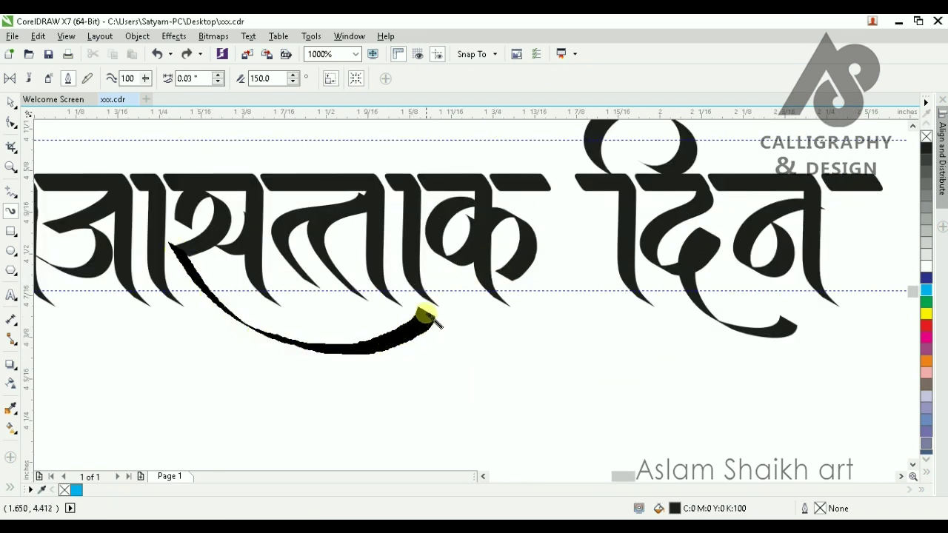
- Draw a curved calligraphic tail from the lower end of स, sweeping beneath त्ता and ending just before क
drag(437, 320, 436, 320)
scroll(437, 320, down, 2)
scroll(400, 343, up, 2)
scroll(433, 360, down, 2)
scroll(549, 360, up, 2)
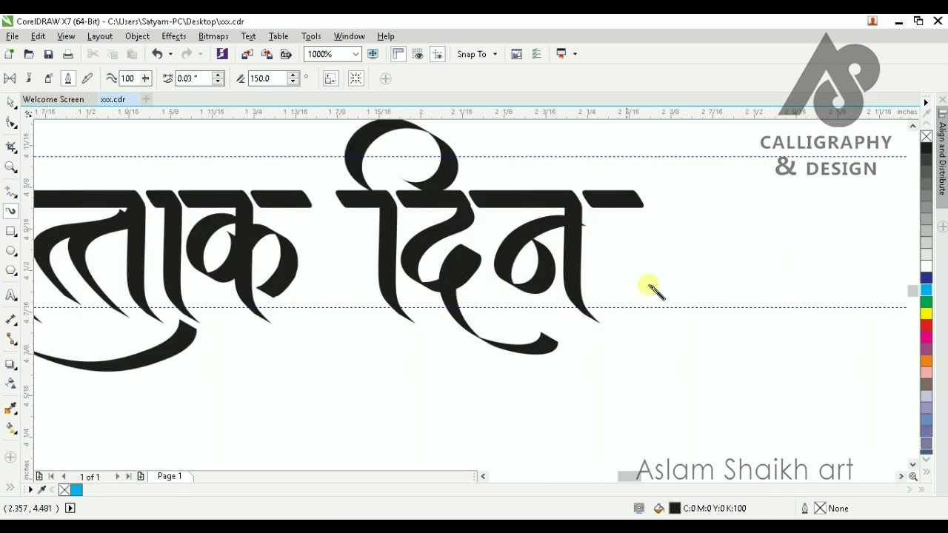
- Delete the द stroke and redraw it as one calligraphic brush stroke with a tail below the baseline
scroll(482, 300, up, 1)
click(460, 236)
key(Escape)
scroll(436, 271, down, 2)
scroll(444, 259, up, 2)
scroll(429, 255, down, 1)
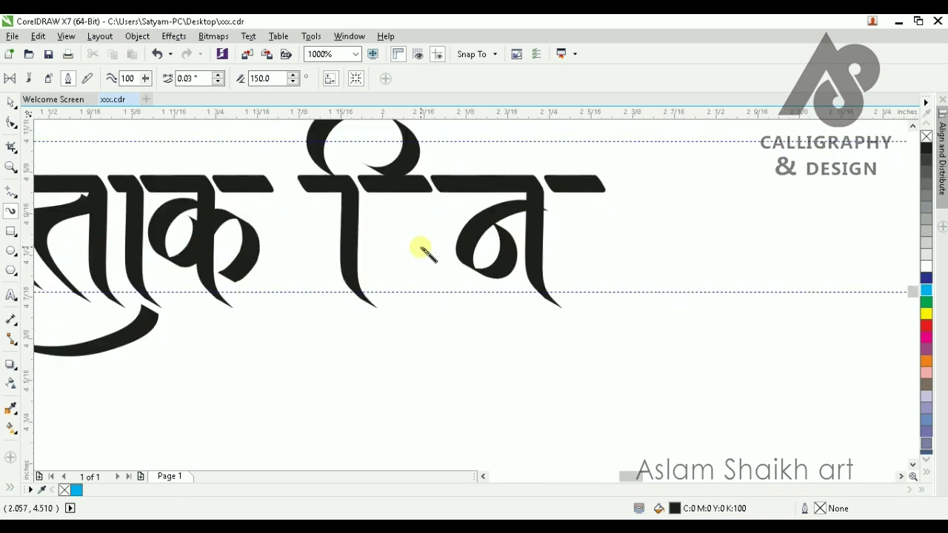
scroll(434, 161, up, 1)
mouse_move(434, 161)
mouse_down()
mouse_move(412, 222)
mouse_move(428, 201)
mouse_move(335, 289)
mouse_move(344, 342)
mouse_move(433, 335)
mouse_move(450, 287)
mouse_move(415, 297)
mouse_move(393, 382)
mouse_up()
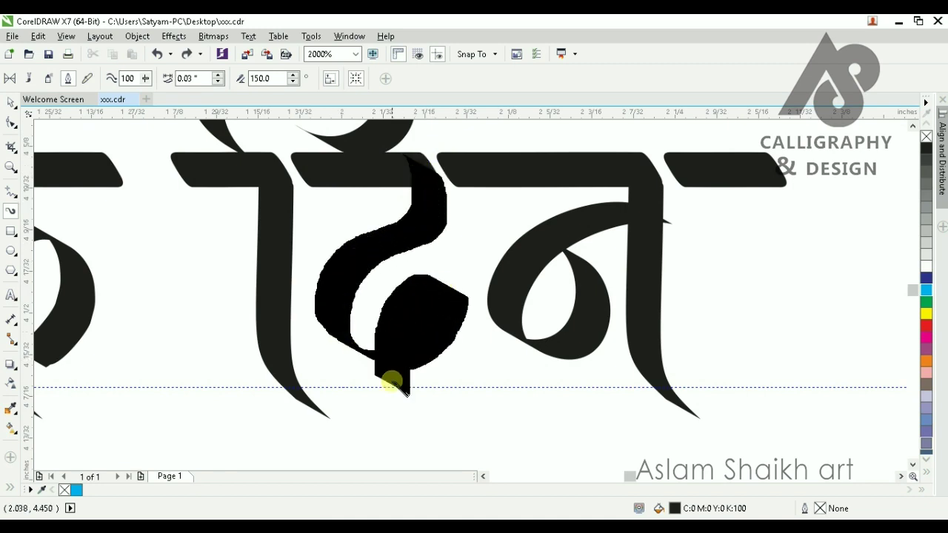
drag(482, 453, 488, 459)
scroll(338, 275, down, 2)
scroll(351, 260, up, 1)
scroll(351, 260, up, 1)
- Shorten the new द's tail to a pointed tip by deleting the surplus nodes at its end
click(11, 123)
click(320, 182)
mouse_move(302, 271)
mouse_down()
mouse_move(297, 281)
mouse_move(317, 318)
mouse_move(370, 390)
mouse_move(425, 406)
mouse_up()
scroll(348, 332, down, 2)
scroll(339, 343, up, 2)
key(Delete)
drag(324, 326, 424, 386)
key(Delete)
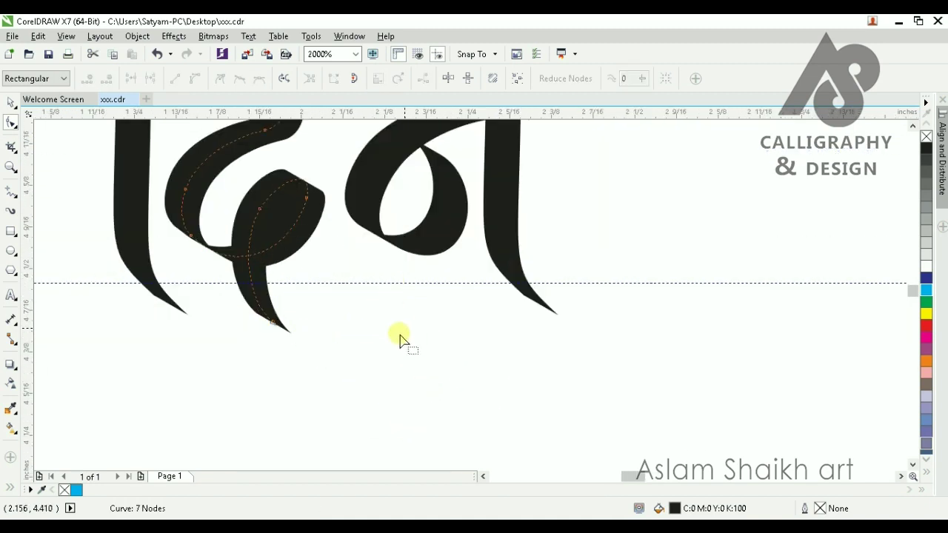
scroll(405, 329, down, 2)
scroll(389, 341, up, 2)
drag(353, 345, 345, 345)
drag(382, 380, 396, 383)
scroll(512, 392, down, 3)
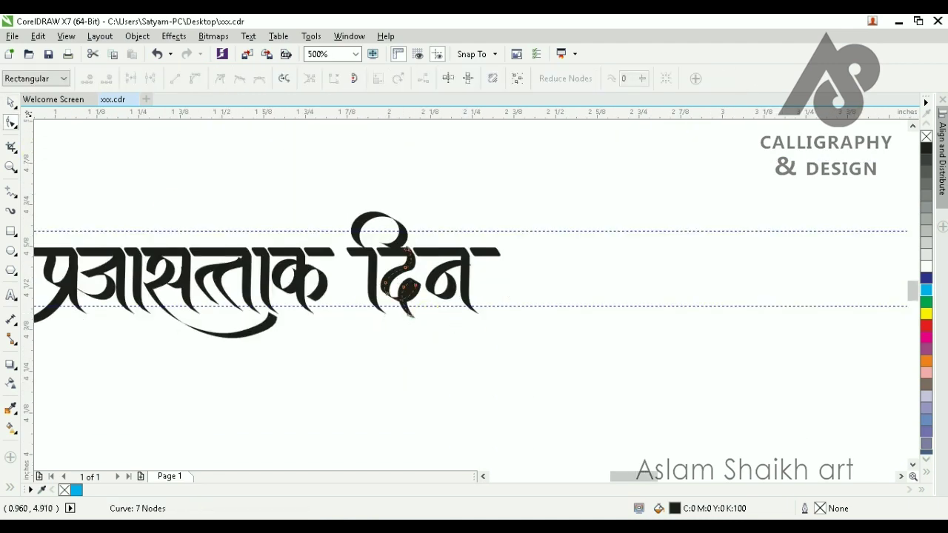
key(space)
click(268, 169)
scroll(444, 294, down, 1)
scroll(446, 299, up, 2)
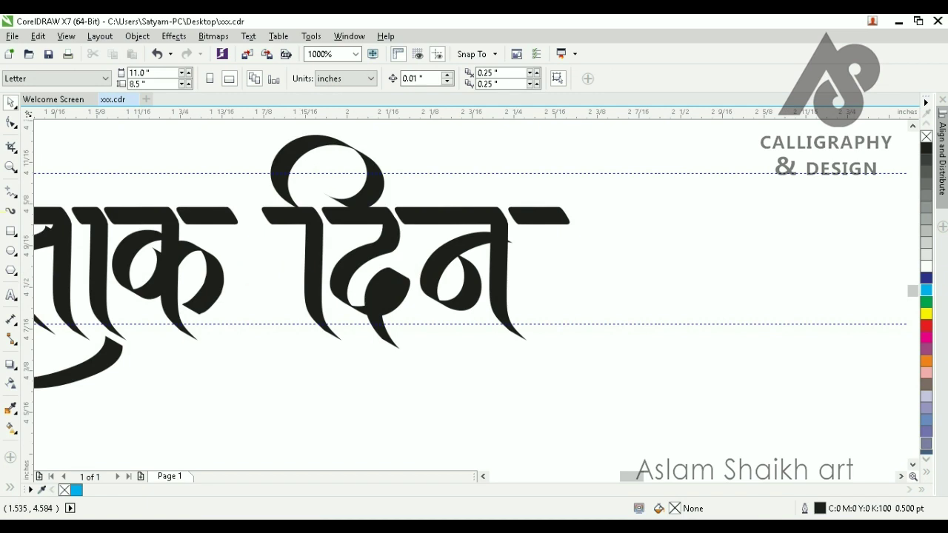
- Try a calligraphic brush tail from the bottom of द, sweeping beneath न and curling up past it
click(11, 211)
mouse_move(393, 345)
mouse_down()
mouse_move(510, 378)
mouse_move(548, 317)
mouse_up()
key(ctrl+z)
drag(468, 388, 521, 277)
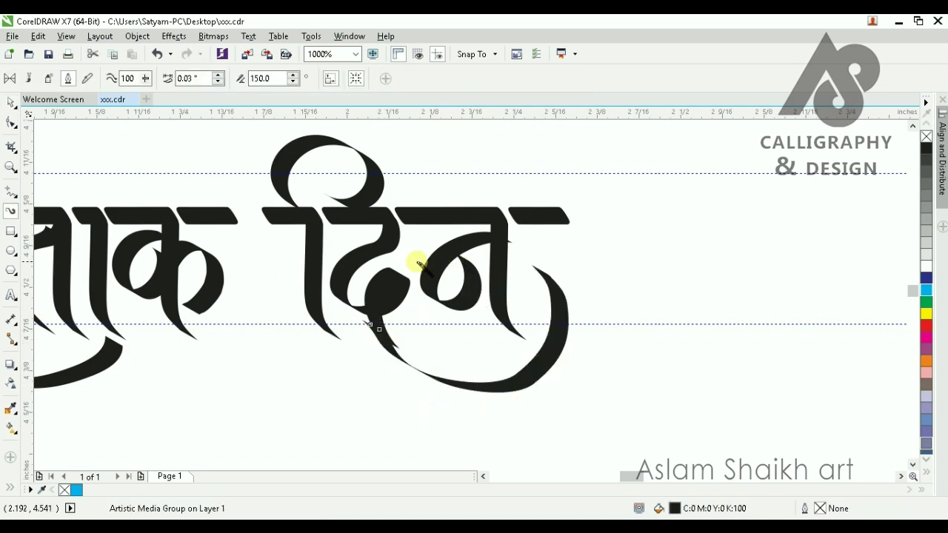
scroll(374, 292, down, 2)
key(ctrl+z)
scroll(365, 307, up, 1)
scroll(416, 285, up, 1)
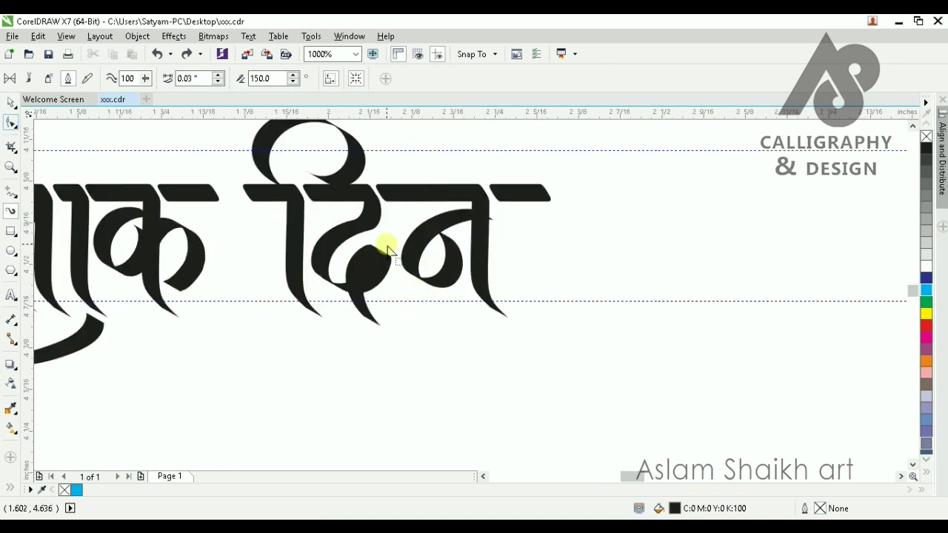
- Try stretching the end node of द's tail diagonally toward न and bending its curve
scroll(386, 248, up, 2)
key(F10)
drag(356, 355, 427, 385)
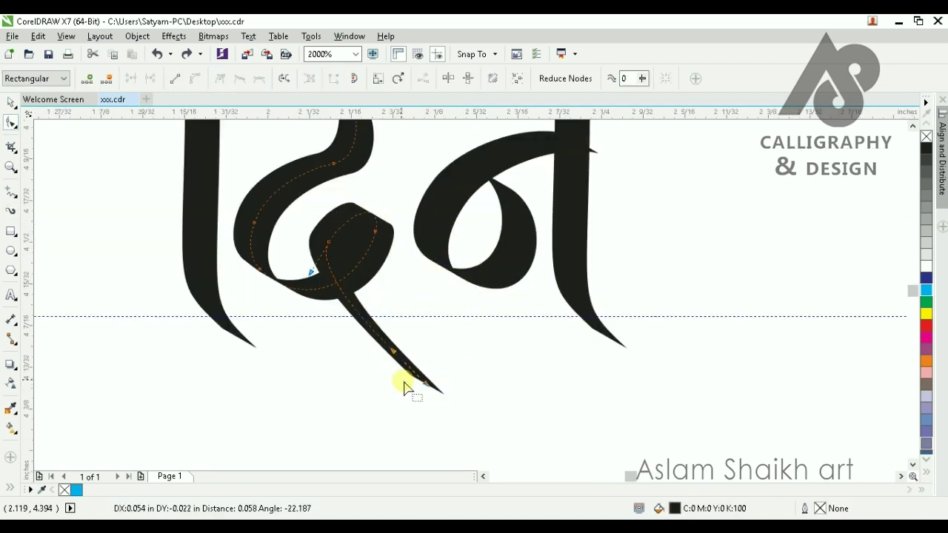
drag(395, 354, 335, 356)
scroll(370, 357, down, 1)
key(space)
click(501, 376)
key(ctrl+z)
key(ctrl+z)
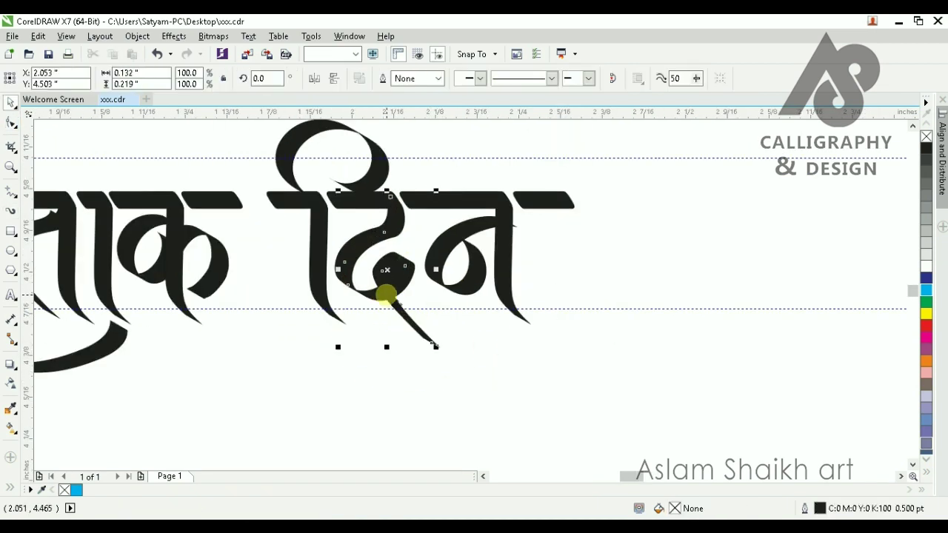
click(448, 365)
- Try moving the parts of न slightly closer to द
scroll(481, 270, up, 1)
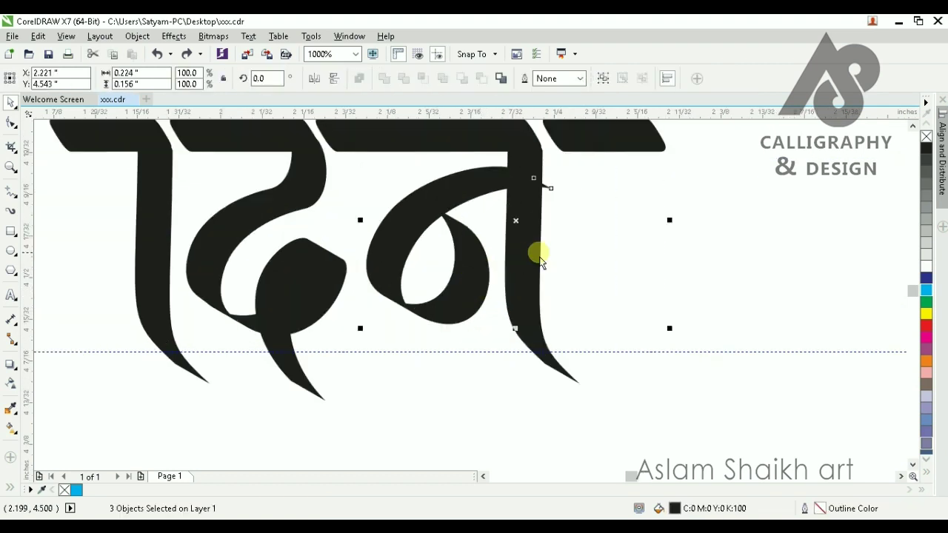
drag(523, 241, 512, 239)
click(480, 254)
key(ctrl+z)
scroll(460, 289, down, 1)
click(480, 366)
- Extend the end node of द's tail diagonally below the baseline and bend the tail into a smooth curve
scroll(389, 317, up, 1)
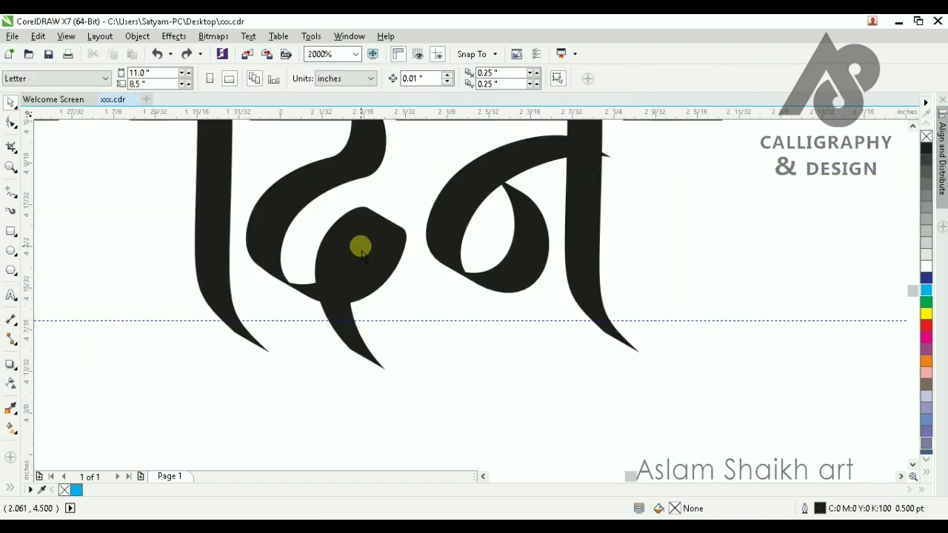
click(360, 246)
click(363, 233)
drag(364, 371, 410, 401)
key(ctrl+z)
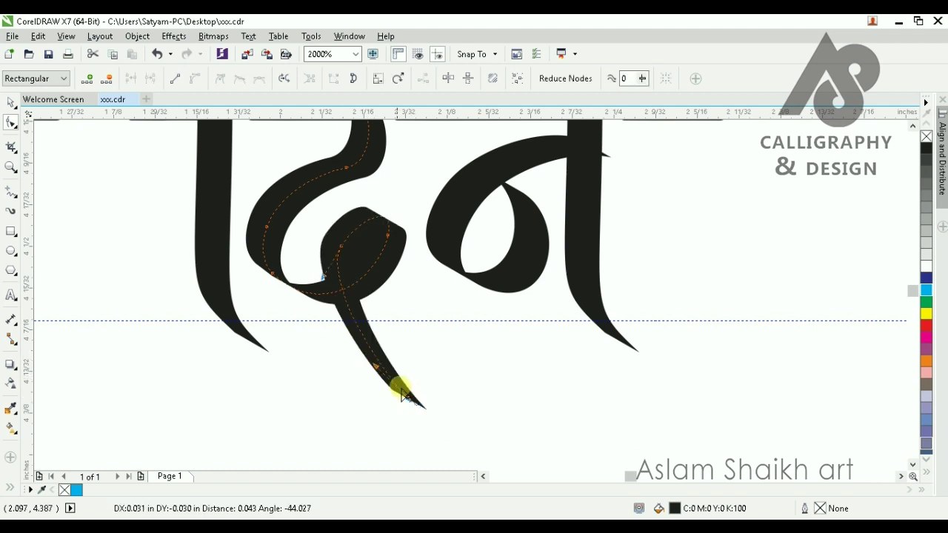
drag(371, 366, 338, 363)
scroll(364, 332, down, 2)
key(space)
click(450, 376)
scroll(363, 325, up, 2)
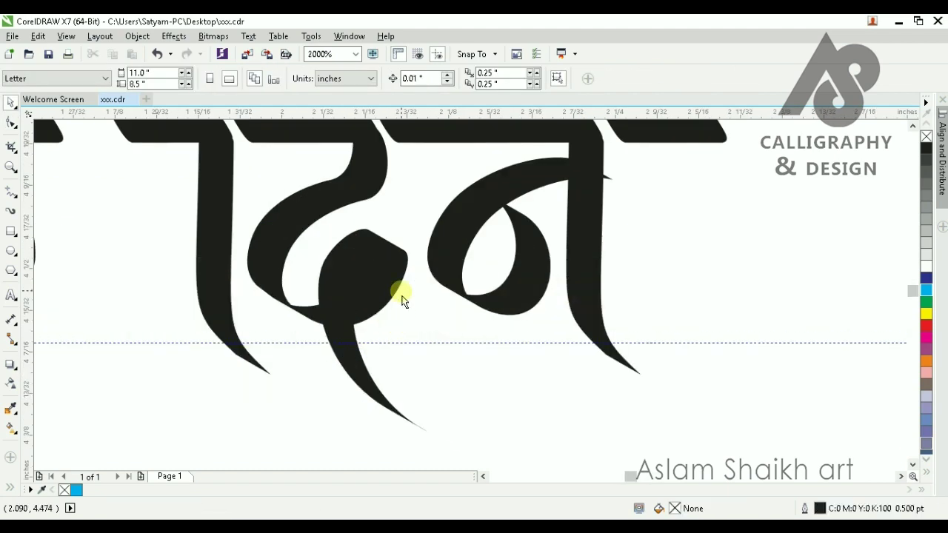
- Select the parts of न with its trailing headline segment and nudge them slightly closer to द
scroll(402, 302, down, 1)
shift+click(511, 330)
scroll(466, 261, up, 1)
click(420, 419)
click(458, 283)
scroll(457, 281, down, 2)
click(481, 339)
scroll(437, 235, up, 2)
- Pull in the starting end of न's headline segment by about 0.009 inches to open a gap after द
click(412, 228)
click(12, 122)
scroll(291, 227, up, 2)
drag(359, 277, 408, 277)
scroll(338, 258, down, 4)
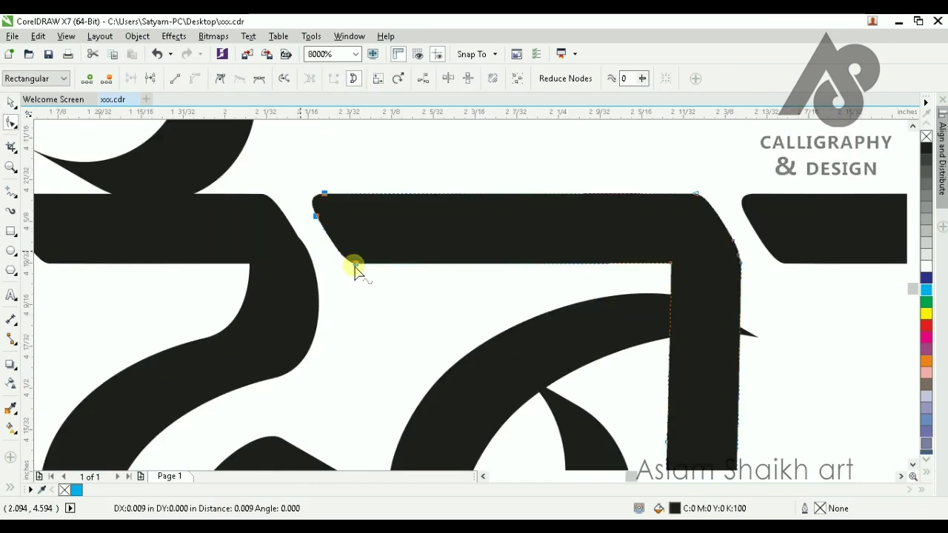
key(space)
click(371, 320)
scroll(363, 317, up, 1)
scroll(435, 292, down, 2)
scroll(312, 305, up, 1)
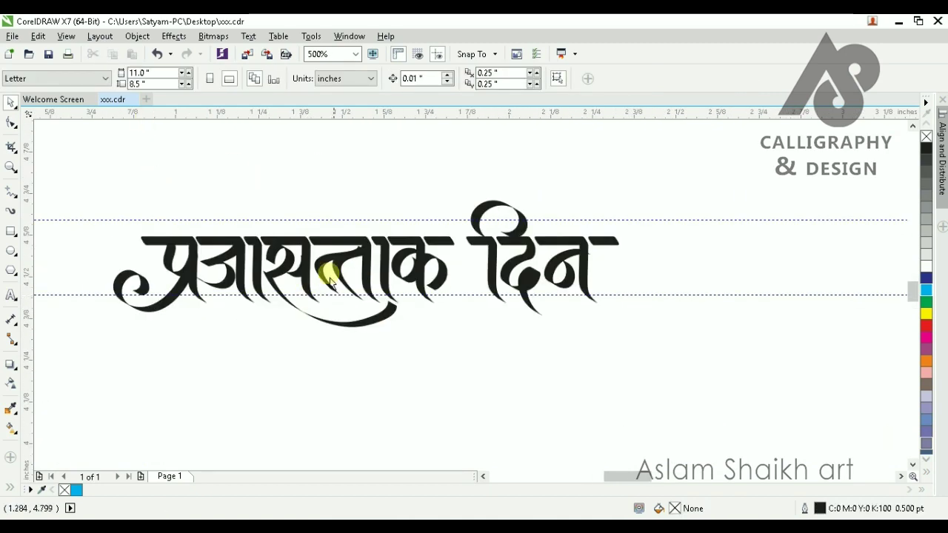
- Set the calligraphic angle of स's sweeping tail to 120 degrees
click(335, 322)
click(10, 211)
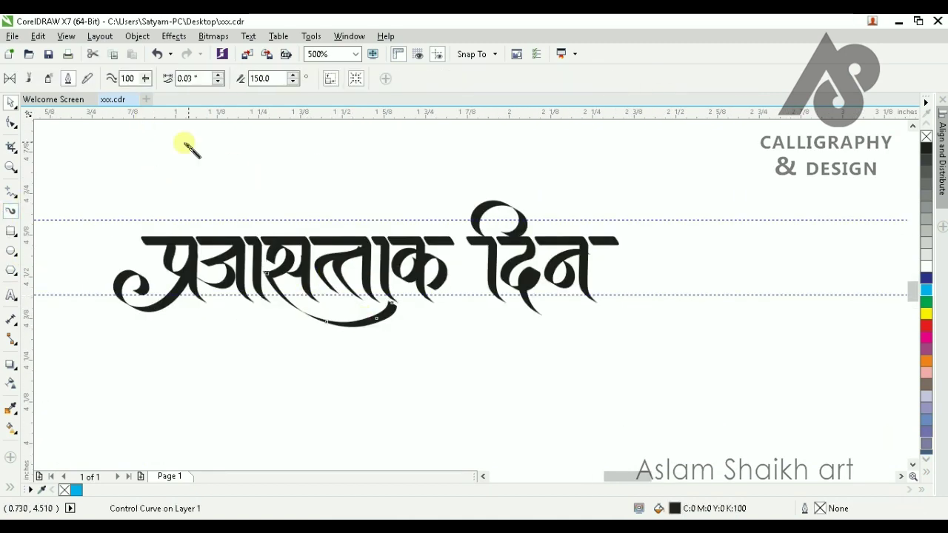
click(294, 82)
scroll(342, 307, up, 1)
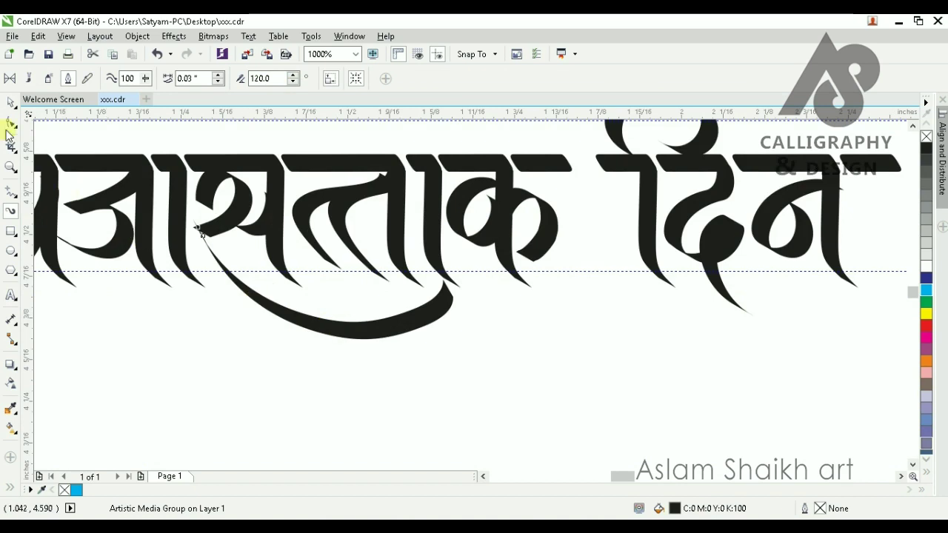
- Remove surplus nodes from स's sweeping tail and reshape its curve into a smooth arc below the baseline
click(11, 123)
scroll(448, 316, up, 1)
drag(362, 298, 421, 375)
key(Delete)
scroll(472, 318, down, 1)
click(502, 339)
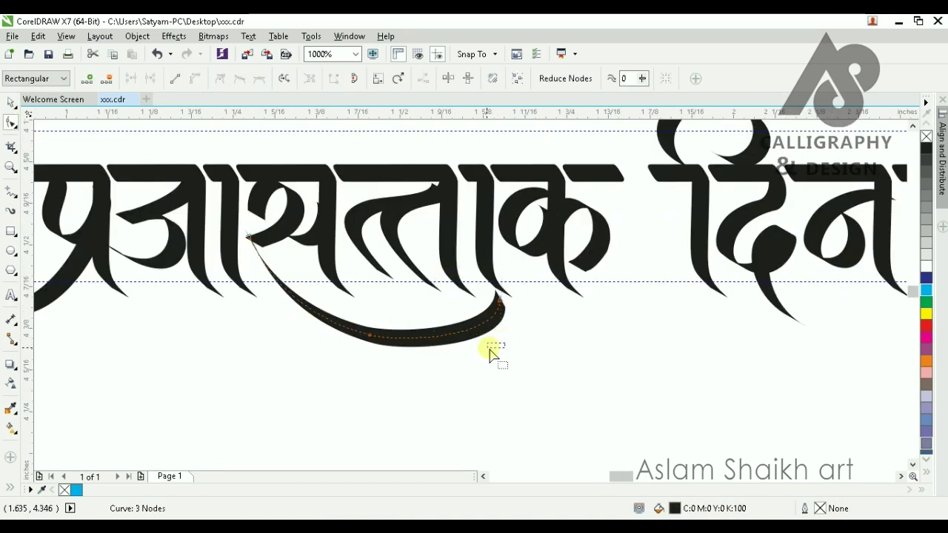
drag(503, 341, 472, 346)
drag(389, 301, 278, 374)
key(Delete)
scroll(417, 291, down, 1)
scroll(418, 293, down, 1)
key(space)
click(475, 346)
scroll(456, 303, up, 1)
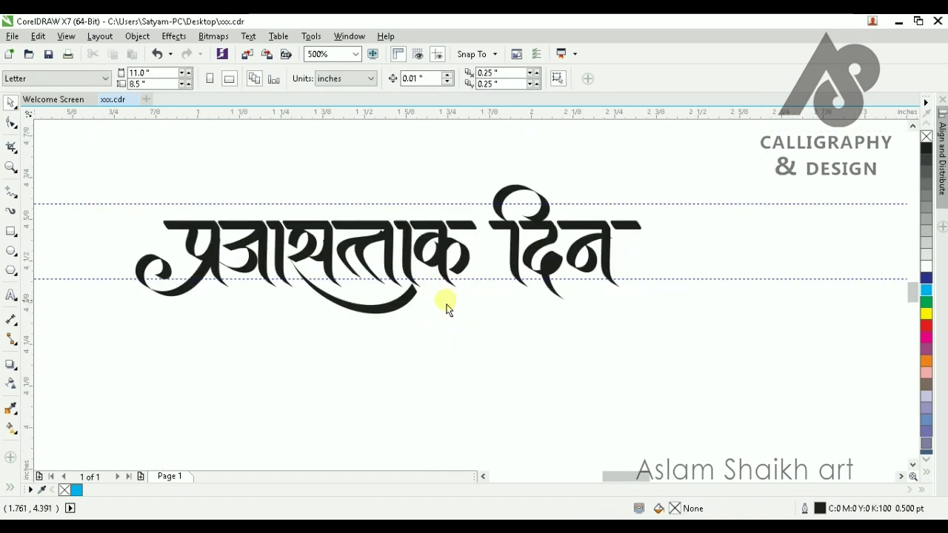
- Draw a sweeping calligraphic stroke at 120 degrees from द's tail, curving below न and rising beyond its stem
click(11, 214)
drag(561, 303, 609, 257)
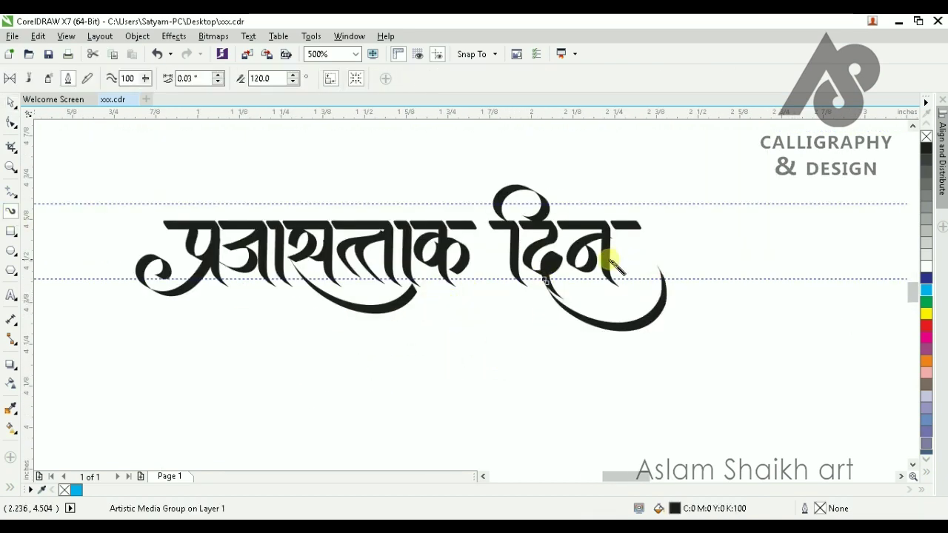
scroll(622, 265, up, 1)
mouse_move(496, 327)
mouse_down()
mouse_move(617, 333)
mouse_move(626, 252)
mouse_up()
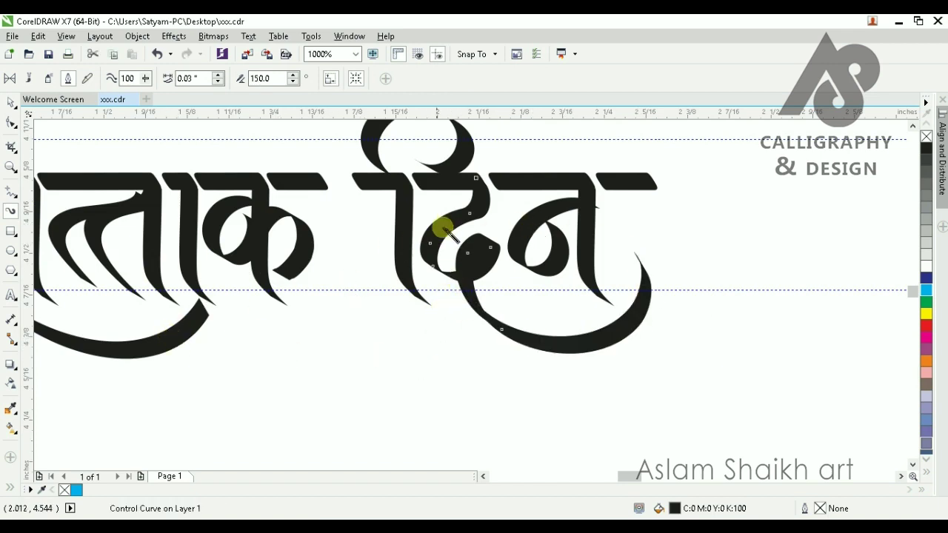
scroll(466, 313, down, 2)
scroll(451, 303, up, 1)
key(space)
scroll(473, 300, up, 2)
scroll(473, 297, down, 3)
scroll(419, 275, up, 1)
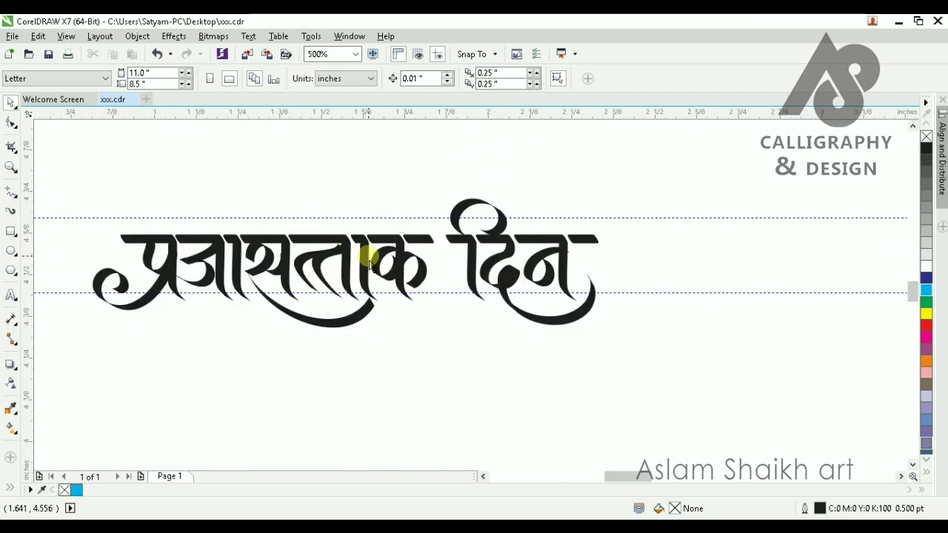
- Try a cyan outline on all the strokes of the lettering
scroll(474, 270, down, 1)
drag(248, 201, 607, 379)
scroll(415, 281, up, 1)
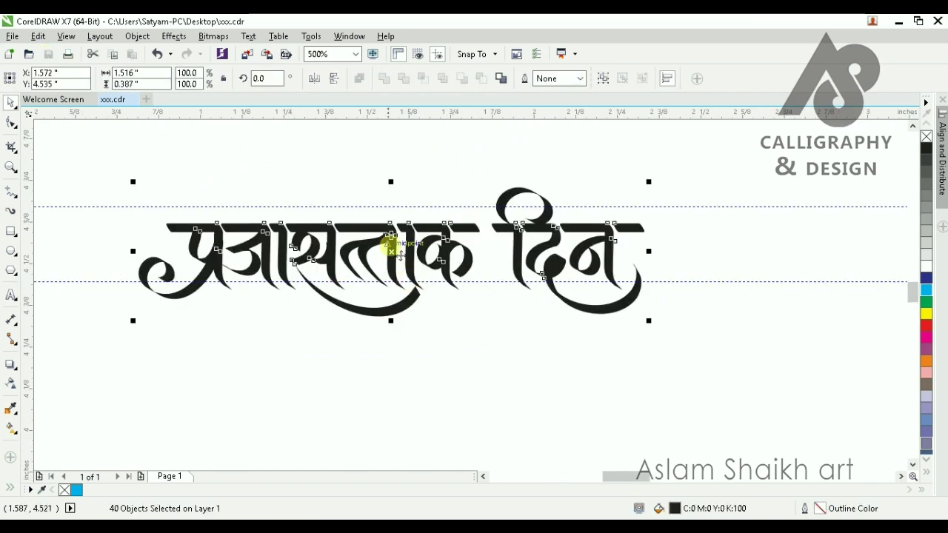
right_click(926, 289)
scroll(183, 280, up, 1)
scroll(316, 263, down, 3)
scroll(307, 269, up, 2)
key(ctrl+z)
- Set the calligraphic angle of प्र's curled tail to 120 degrees
click(232, 254)
scroll(233, 254, up, 1)
key(i)
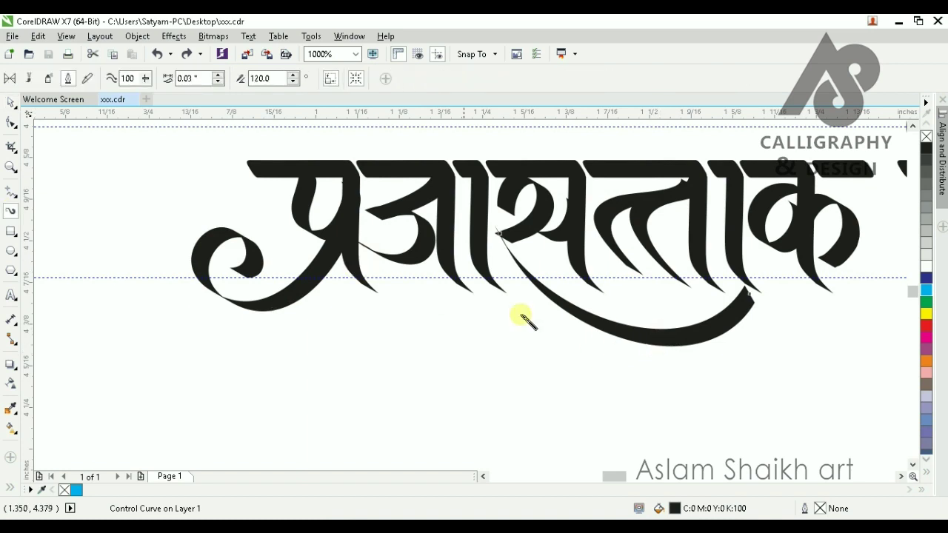
text(120)
key(Return)
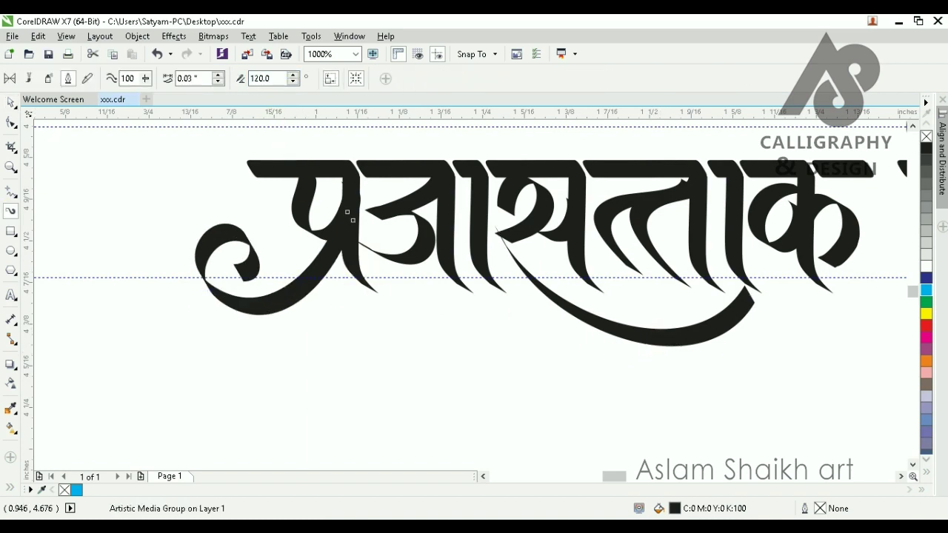
scroll(378, 300, down, 1)
scroll(301, 305, up, 1)
- Adjust the curve and nodes of प्र's curled tail to round out its lower bend and curl
click(11, 122)
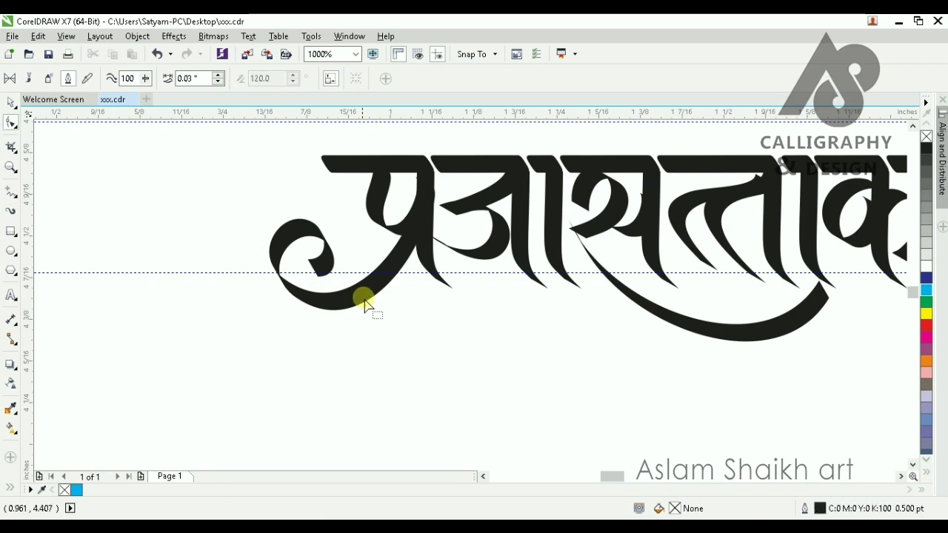
click(332, 305)
scroll(293, 278, up, 1)
drag(285, 297, 282, 309)
scroll(291, 285, down, 1)
scroll(295, 247, up, 1)
drag(200, 298, 181, 287)
scroll(331, 239, down, 2)
key(space)
click(472, 309)
- Shift the curled tail of प्र very slightly at its joint with the stem
scroll(292, 232, up, 1)
scroll(359, 240, up, 1)
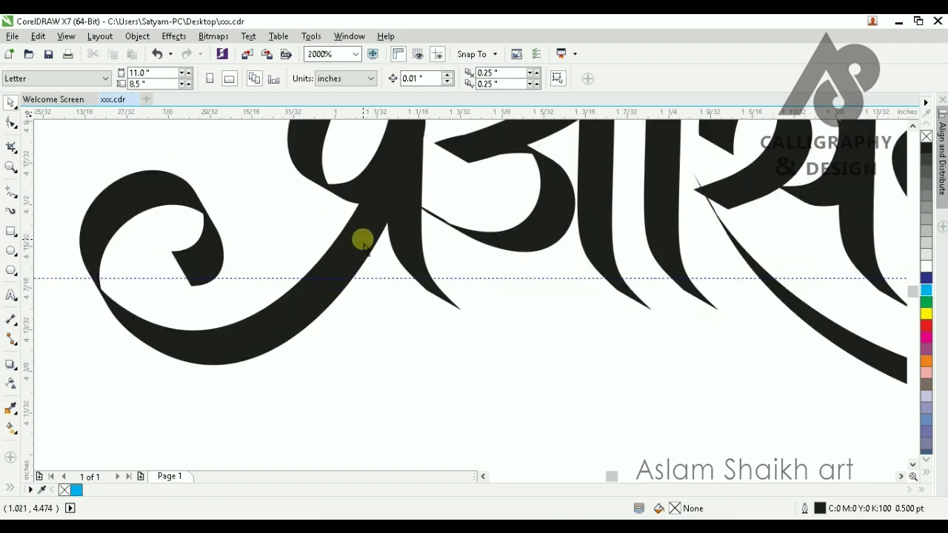
click(357, 239)
drag(357, 239, 356, 240)
click(390, 308)
scroll(321, 274, down, 3)
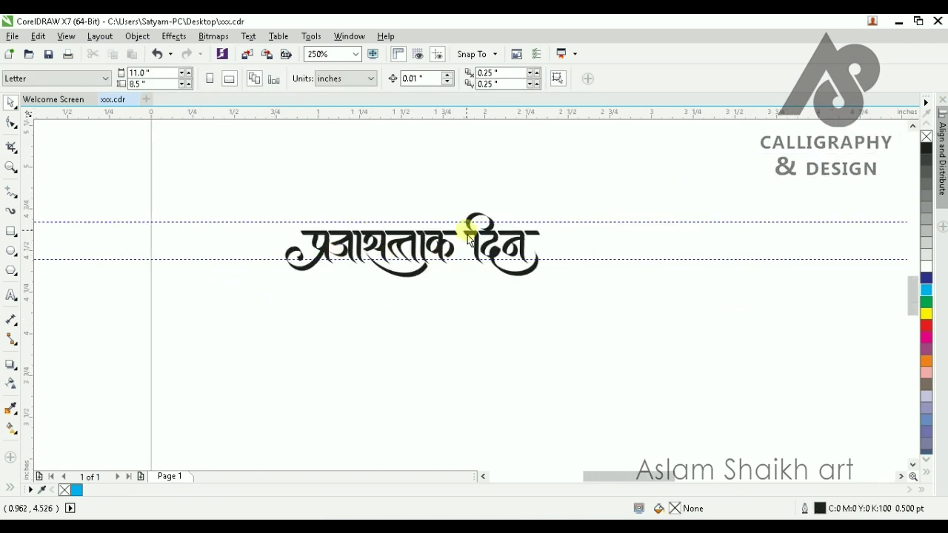
- Try changing the calligraphic angle of the loop above दि to 155 degrees
scroll(470, 223, up, 3)
click(449, 191)
click(11, 211)
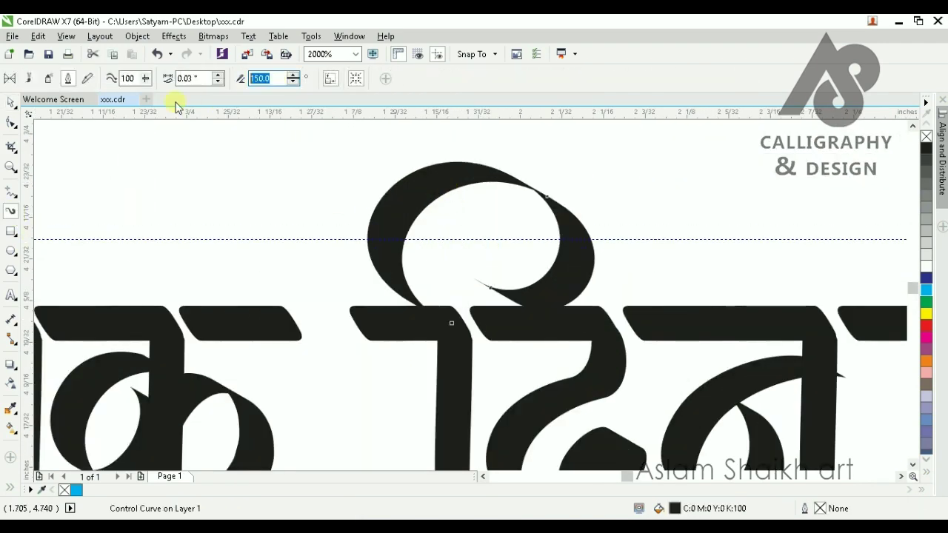
key(Return)
scroll(275, 158, down, 3)
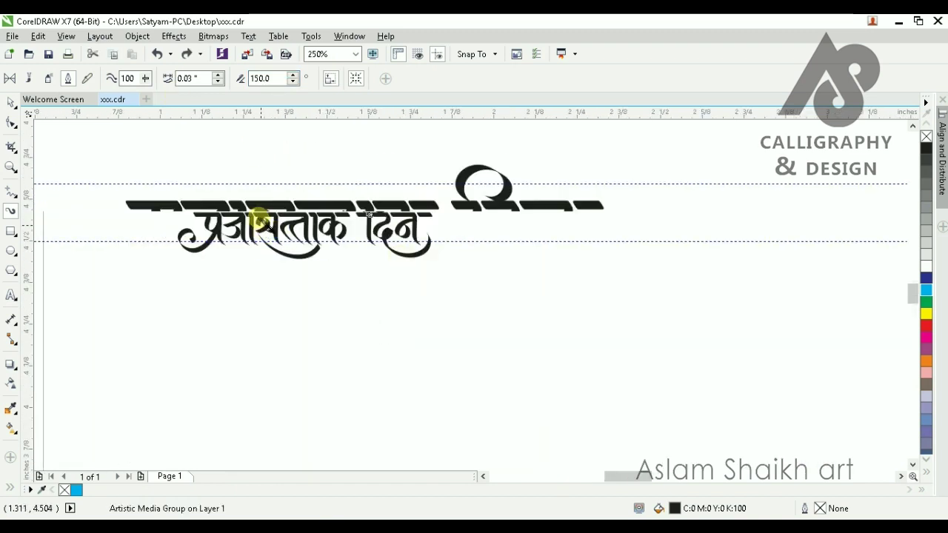
scroll(249, 217, up, 1)
click(294, 82)
click(294, 75)
click(294, 75)
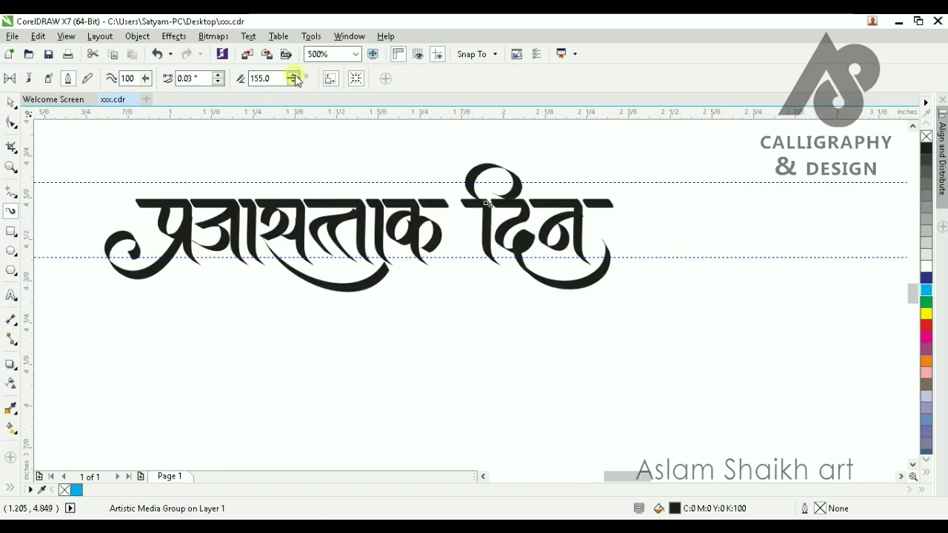
key(space)
click(473, 346)
key(ctrl+z)
key(Escape)
- Move the inner end node of the loop above दि slightly lower and reshape its descending curve
scroll(443, 253, down, 2)
scroll(402, 256, up, 2)
scroll(492, 267, up, 1)
scroll(613, 226, down, 2)
scroll(589, 216, up, 4)
click(323, 182)
click(10, 122)
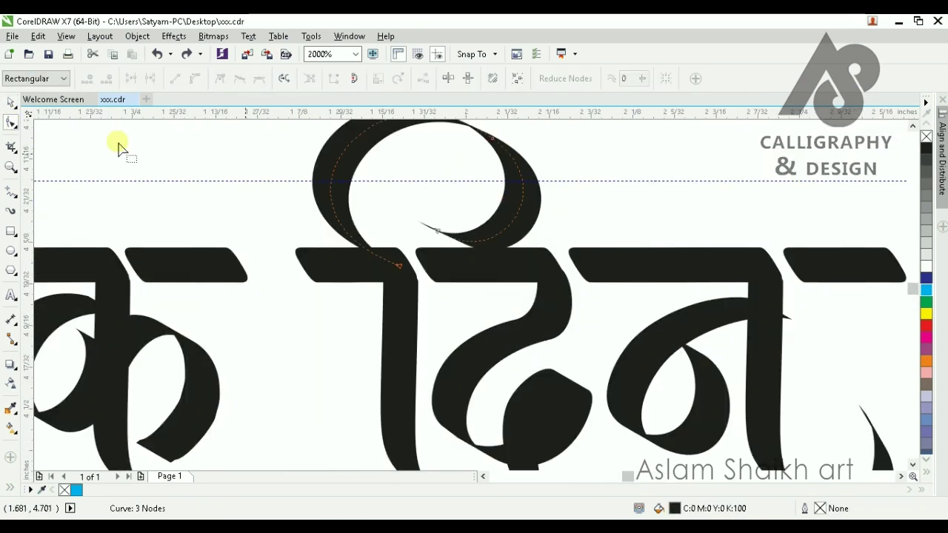
drag(438, 230, 433, 248)
drag(561, 187, 578, 201)
scroll(538, 249, down, 3)
key(space)
click(500, 307)
scroll(500, 277, up, 1)
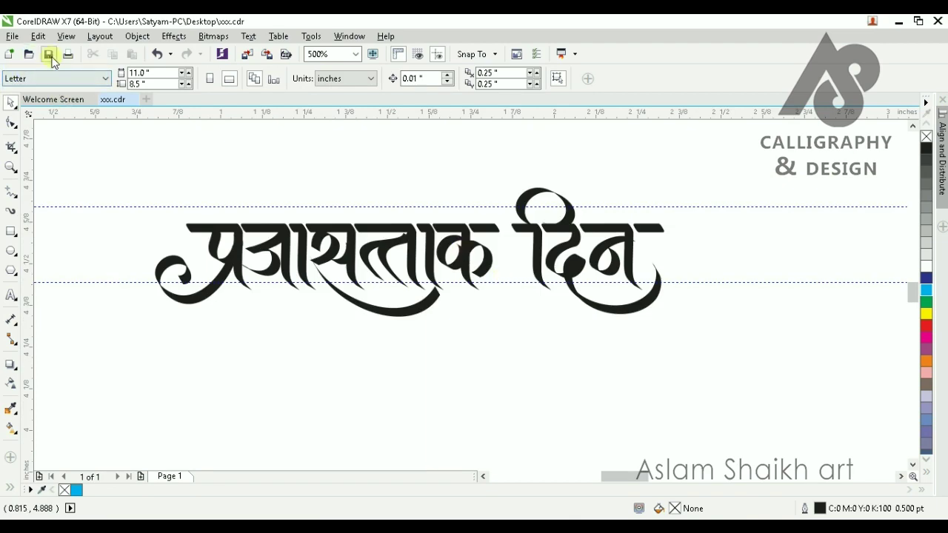
- Select all strokes of the lettering and give them a cyan hairline outline
scroll(356, 183, down, 1)
drag(726, 356, 734, 352)
scroll(379, 244, up, 2)
scroll(384, 256, down, 1)
scroll(245, 211, up, 1)
right_click(925, 290)
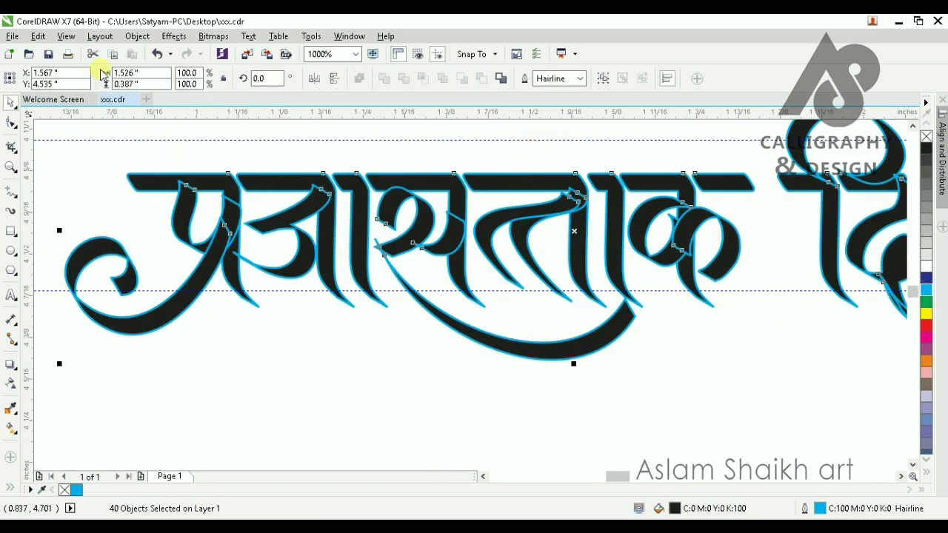
- Break all 40 selected stroke objects apart to separate the shapes from their control curves
click(137, 36)
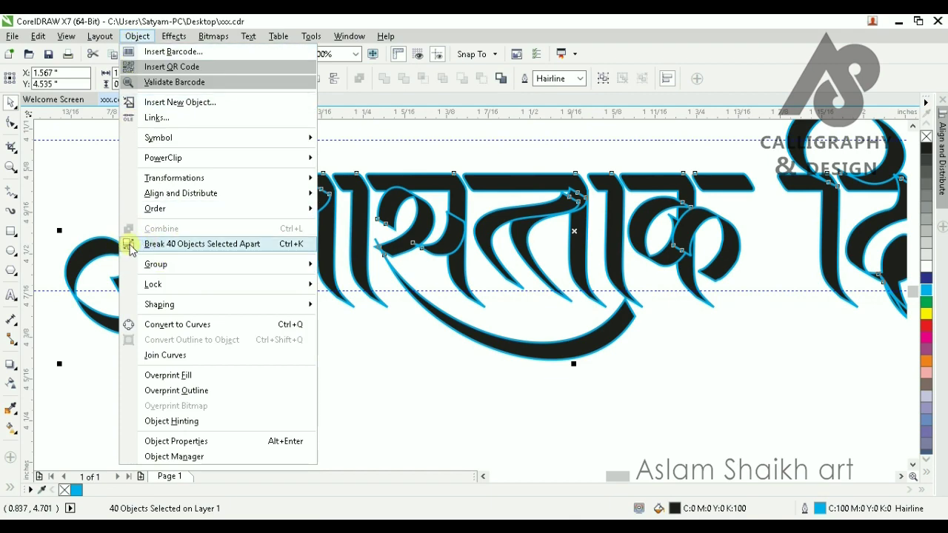
click(247, 250)
scroll(248, 250, down, 1)
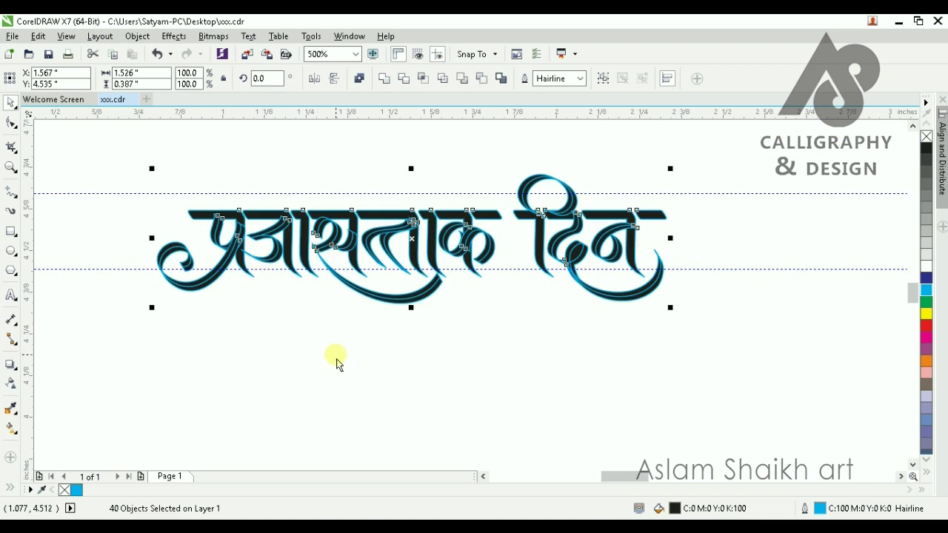
- Delete the control curves separated from प्र's curled tail and from the bowl of ज
scroll(218, 312, up, 2)
scroll(190, 249, down, 1)
click(226, 322)
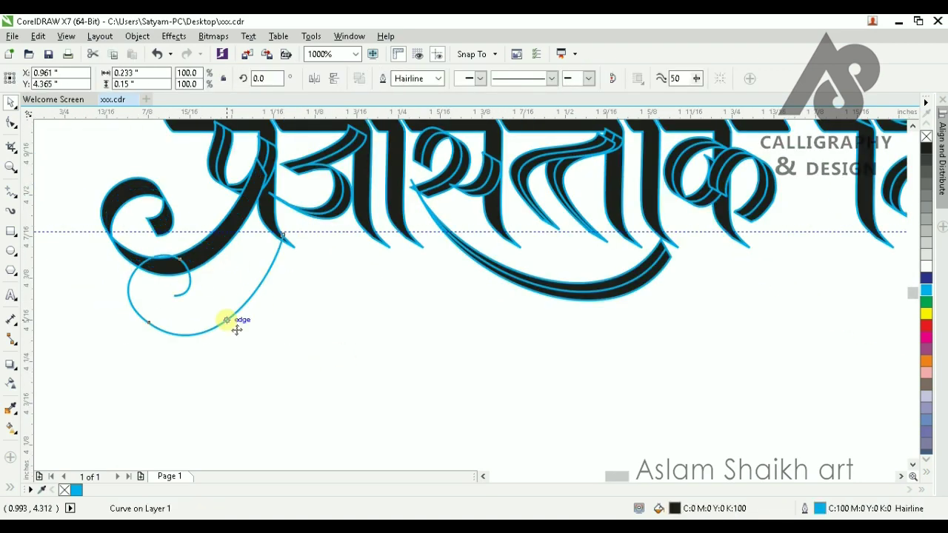
right_click(228, 324)
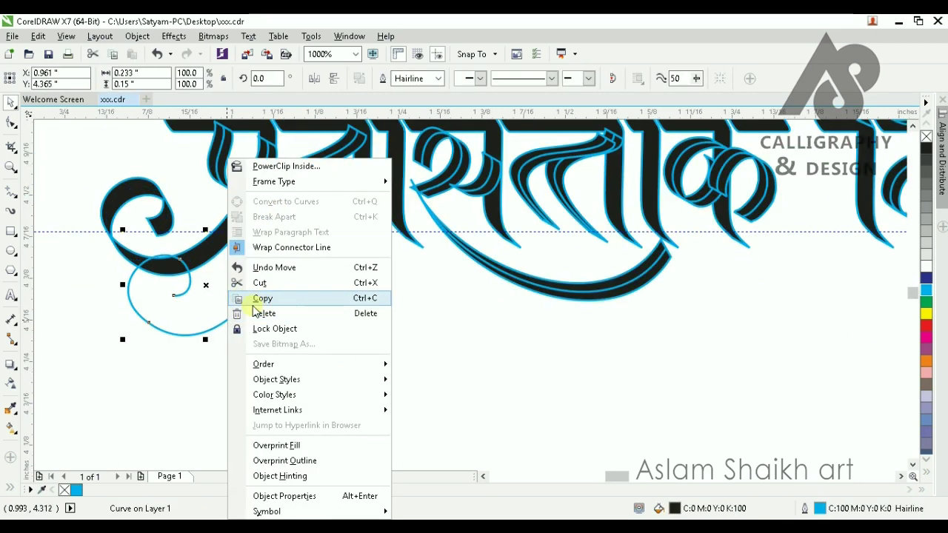
click(262, 313)
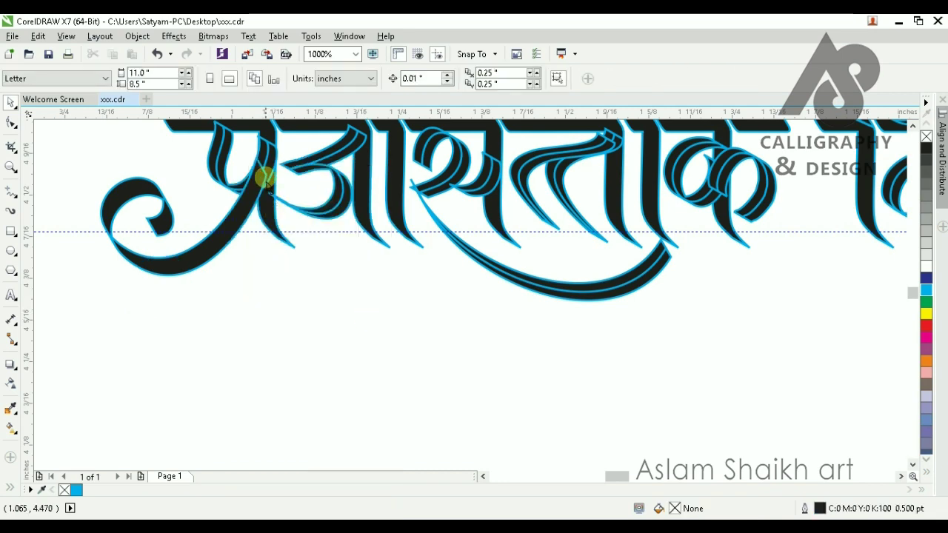
key(ctrl+z)
drag(343, 238, 349, 292)
right_click(347, 292)
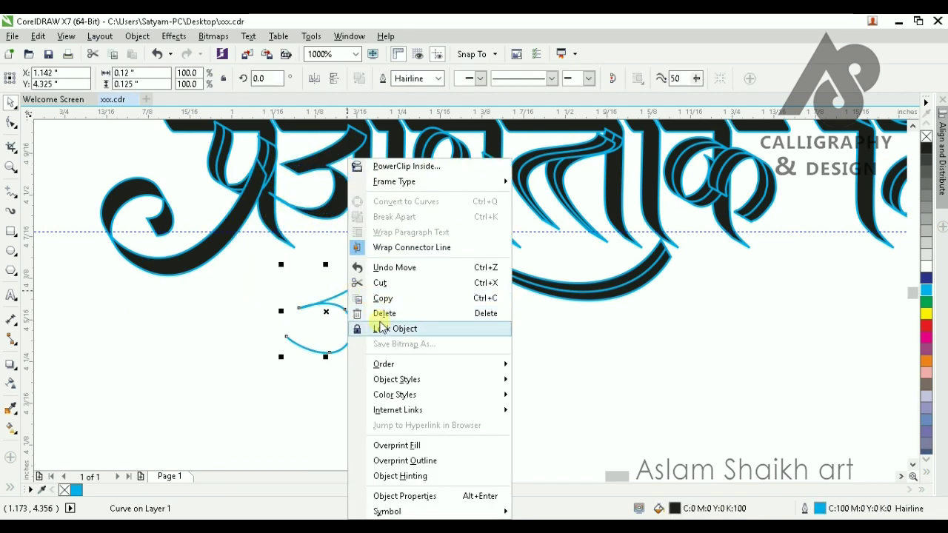
click(368, 318)
- Delete the control curve inside the bowl of प्र
scroll(363, 275, up, 4)
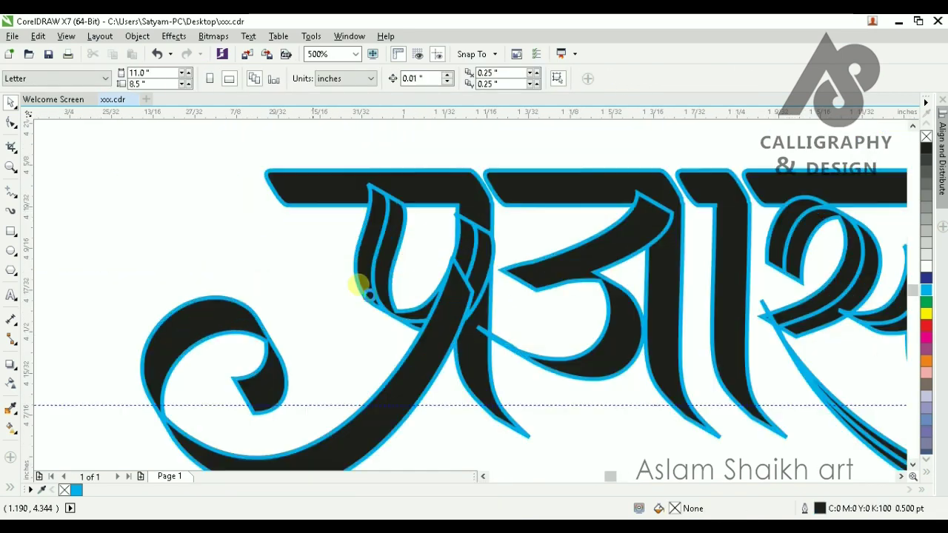
click(417, 220)
key(Delete)
scroll(371, 254, down, 2)
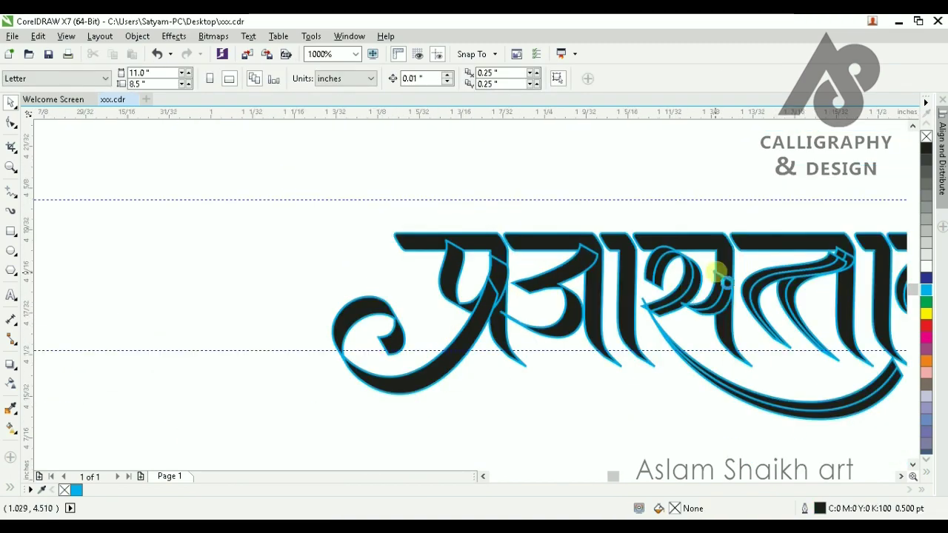
- Delete the control curve running through the curved body of स
scroll(717, 271, up, 3)
click(541, 294)
scroll(461, 252, down, 3)
scroll(474, 269, up, 2)
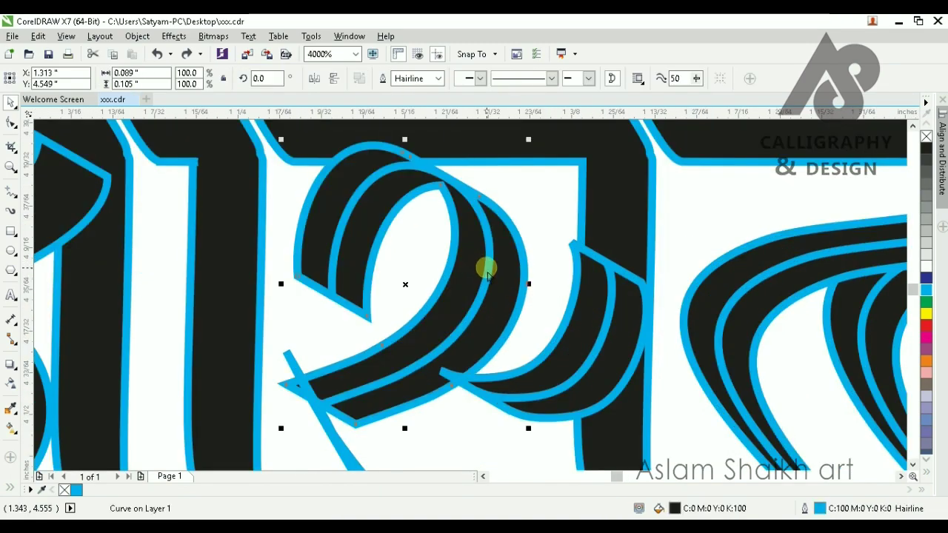
key(Delete)
scroll(455, 272, down, 2)
- Delete the control curves inside स's short connecting stroke and its sweeping tail
scroll(482, 304, up, 2)
click(460, 270)
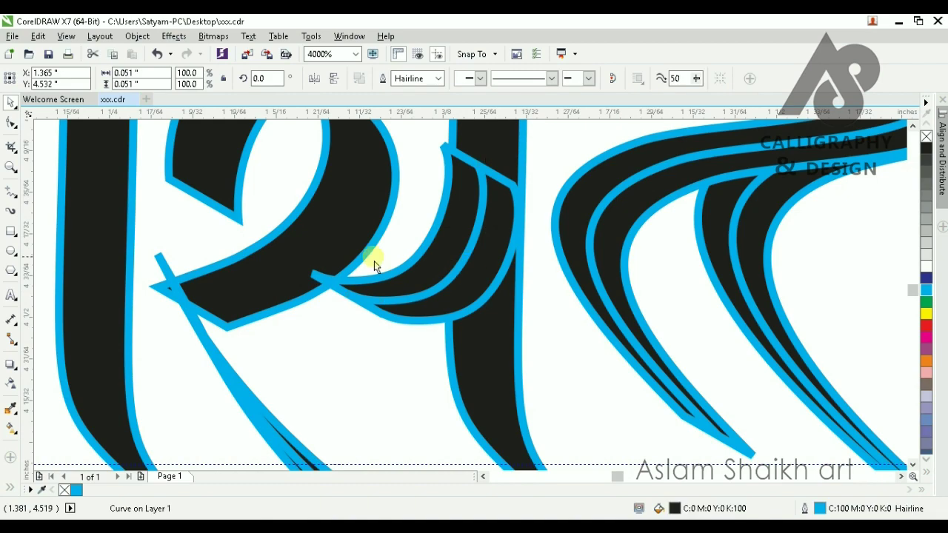
key(Delete)
scroll(374, 260, down, 4)
scroll(413, 312, up, 4)
click(329, 224)
key(Delete)
scroll(331, 244, down, 3)
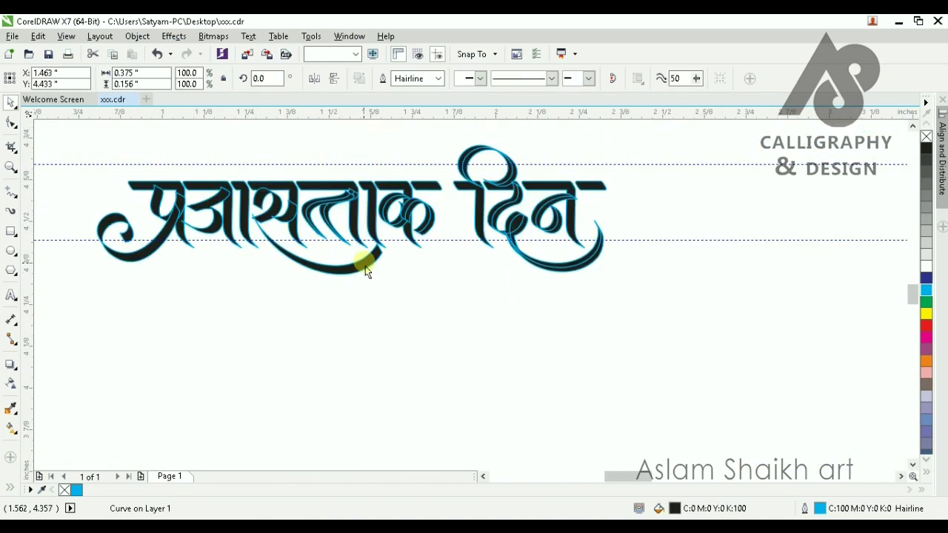
- Delete the control curves inside the strokes of त्त and the left loop of क
scroll(324, 209, up, 2)
scroll(328, 210, up, 3)
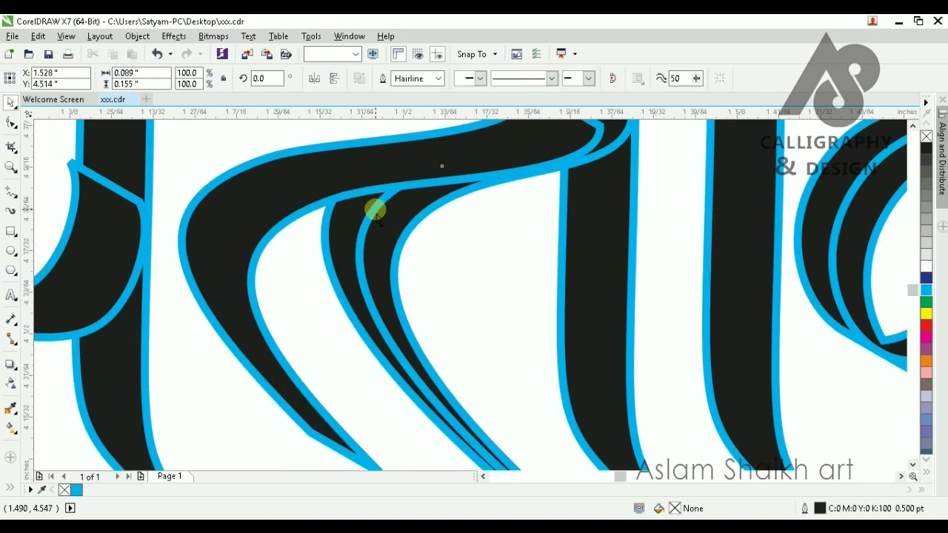
click(376, 213)
key(Delete)
scroll(358, 236, down, 2)
scroll(497, 220, up, 2)
click(409, 208)
key(Delete)
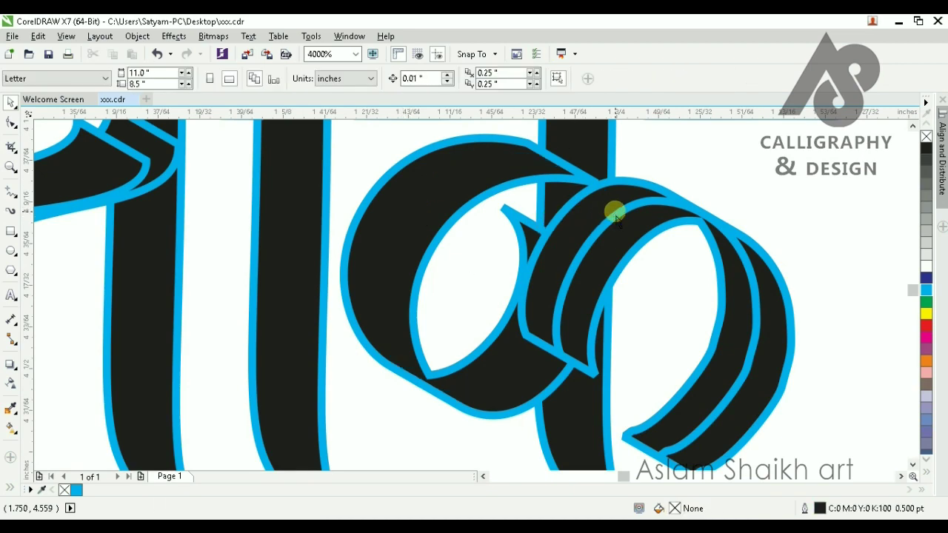
- Delete the control curves inside the right loop of क and throughout दिन, including its sweeping tail
click(615, 215)
key(Delete)
scroll(395, 236, down, 3)
scroll(475, 211, up, 3)
click(822, 215)
key(Delete)
scroll(500, 268, down, 2)
scroll(576, 311, up, 2)
click(574, 286)
key(Delete)
scroll(465, 283, down, 2)
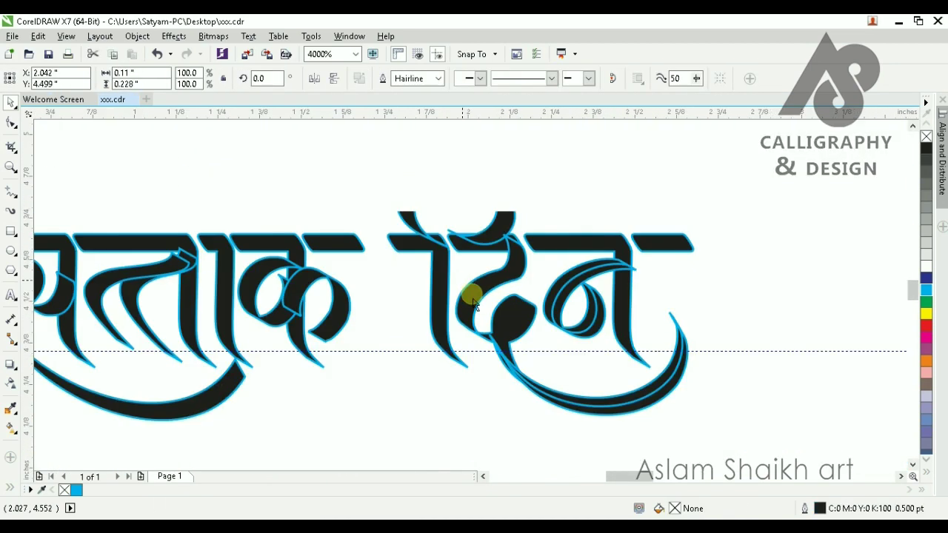
scroll(480, 304, up, 3)
key(Escape)
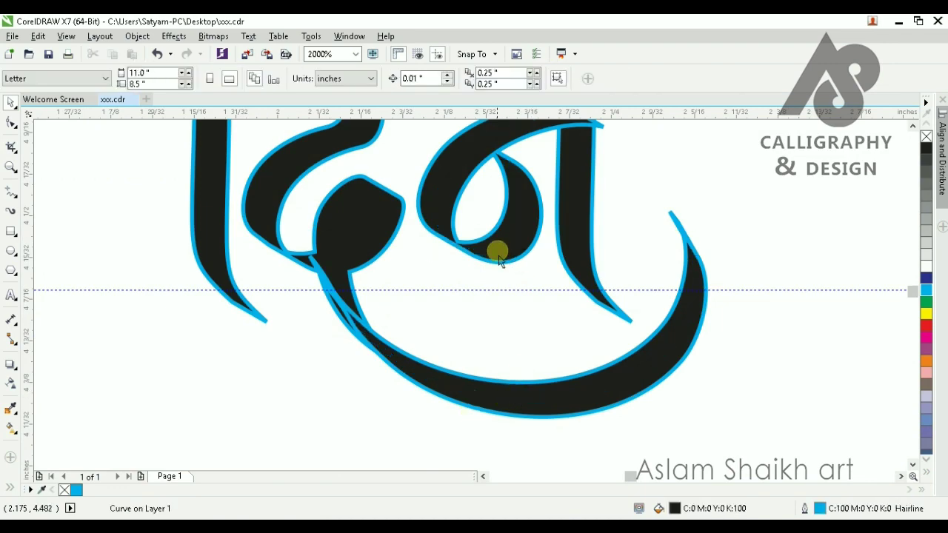
- Select the whole lettering and remove its cyan outline
scroll(486, 281, down, 4)
drag(531, 358, 242, 241)
scroll(411, 294, up, 2)
right_click(925, 138)
key(Escape)
scroll(434, 302, down, 3)
scroll(441, 290, up, 3)
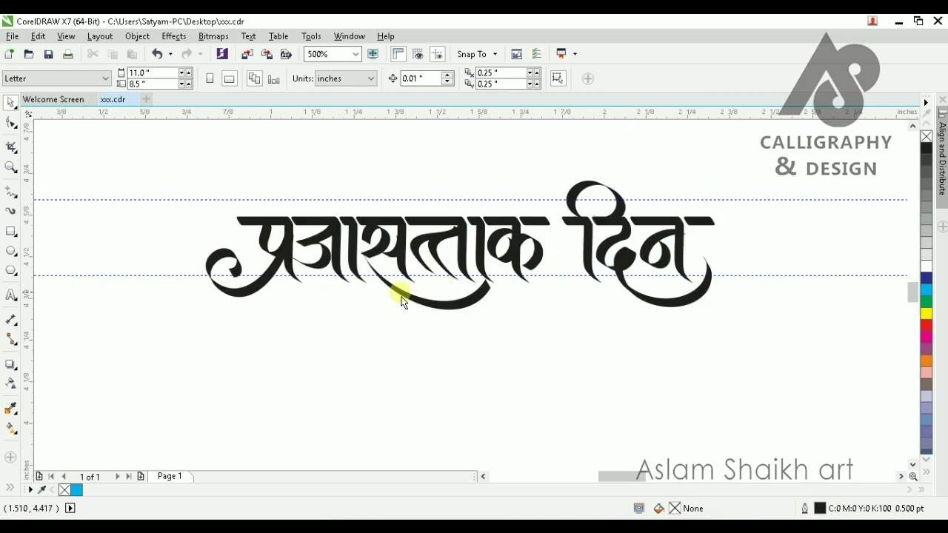
- Inspect the lettering's stroke joins and sweeping tails up close and save the drawing
drag(502, 382, 762, 381)
key(Escape)
scroll(320, 236, up, 2)
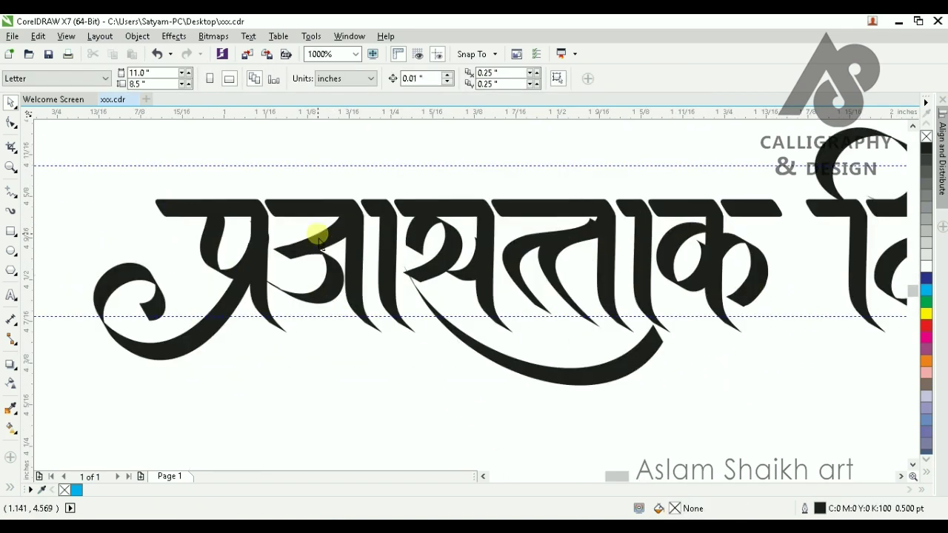
click(476, 346)
key(Escape)
scroll(439, 315, up, 1)
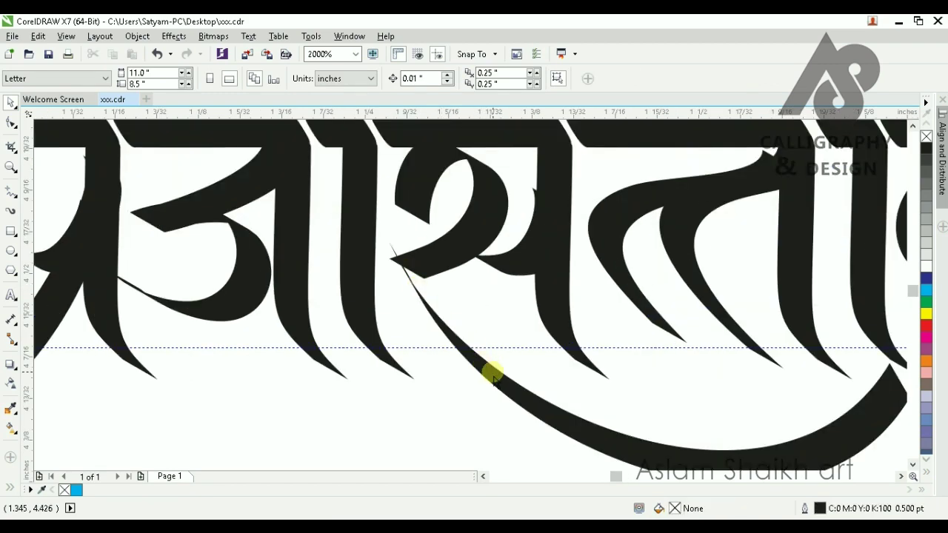
scroll(370, 302, down, 4)
scroll(349, 271, up, 2)
scroll(417, 275, down, 2)
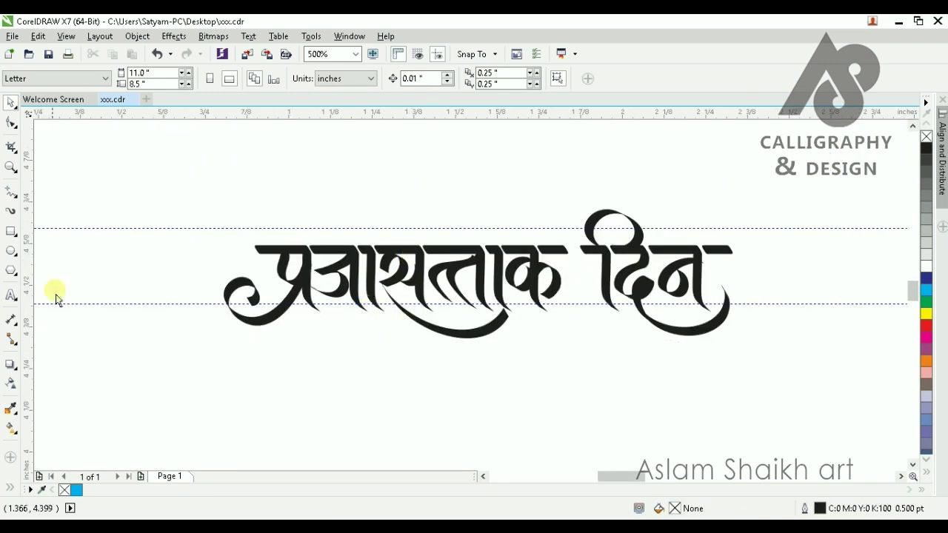
key(ctrl+s)
- Delete the nodes that form the corner on the inner edge of प्र's spiral tail to make it one smooth curve
click(277, 331)
scroll(259, 318, up, 6)
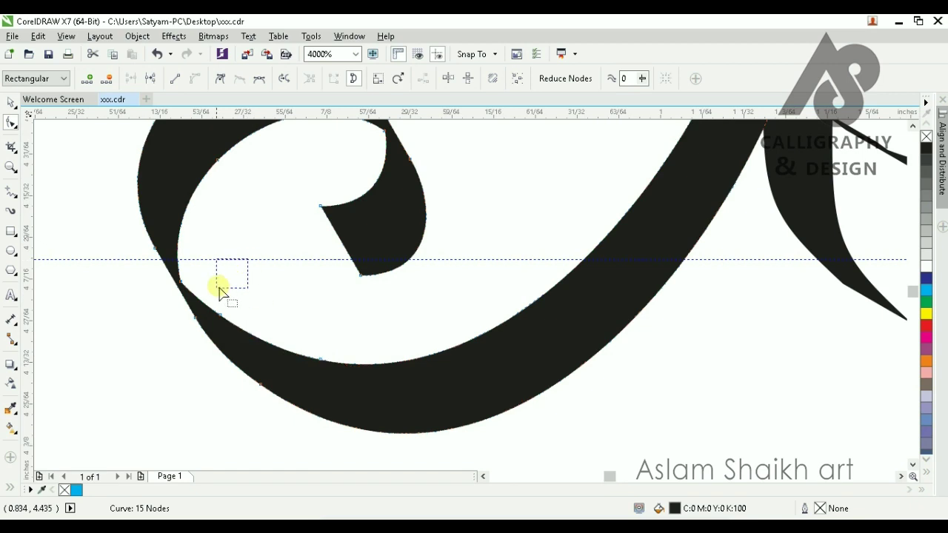
double_click(179, 280)
double_click(187, 280)
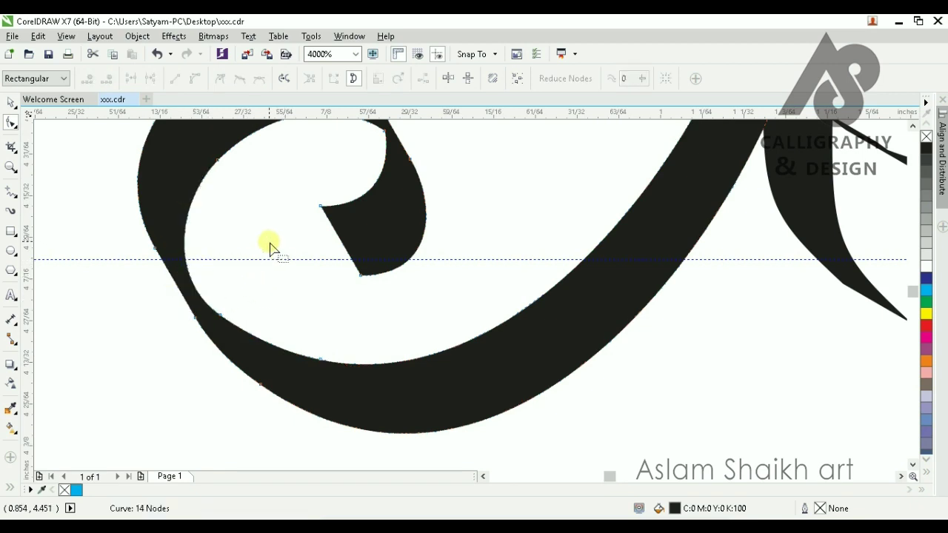
scroll(269, 246, down, 1)
scroll(234, 252, up, 1)
key(Delete)
double_click(338, 336)
scroll(366, 307, down, 2)
scroll(317, 279, up, 2)
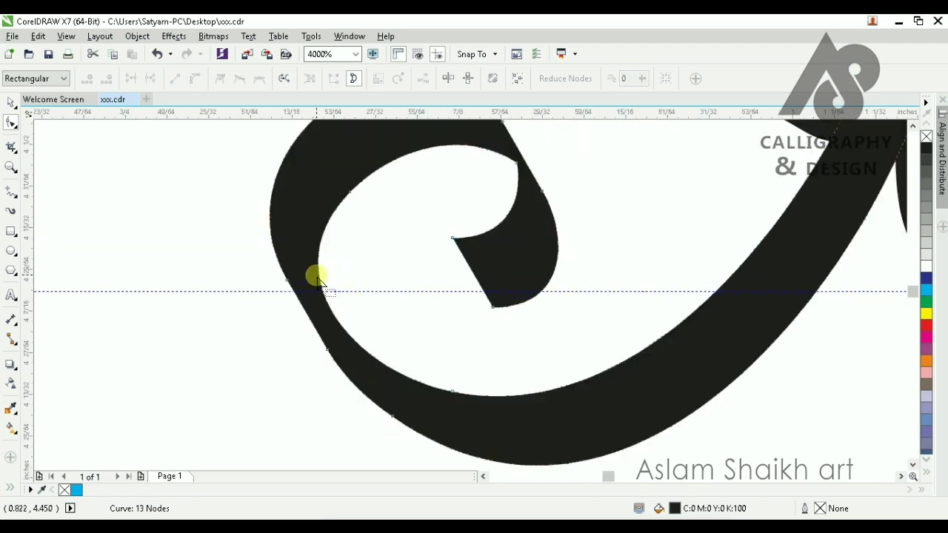
- Adjust the nodes on the outer edge of प्र's spiral where the stroke narrows
scroll(332, 290, down, 4)
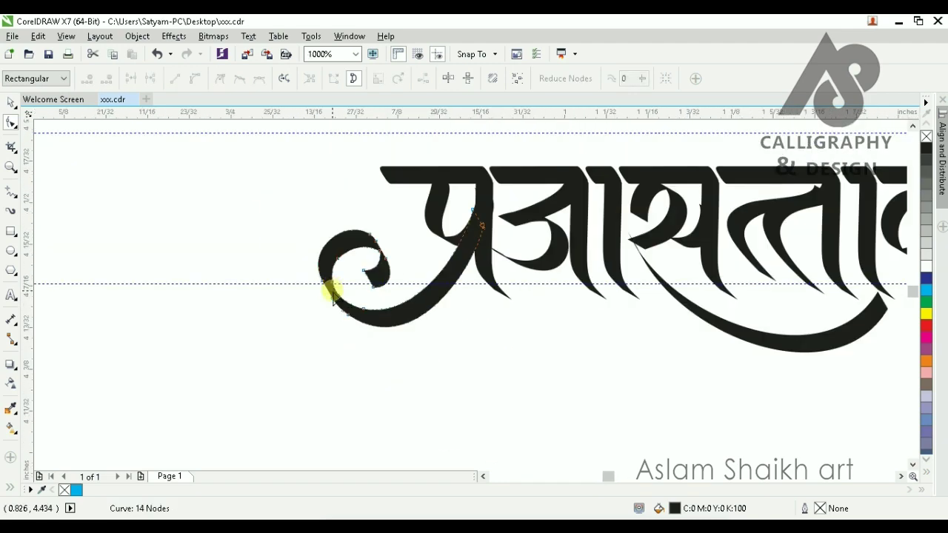
scroll(407, 321, up, 2)
scroll(265, 217, up, 2)
click(316, 328)
drag(356, 353, 345, 322)
scroll(350, 263, down, 2)
- Move the end node of प्र's sweeping tail slightly so it sits inside the vertical stem
click(355, 311)
scroll(363, 265, up, 2)
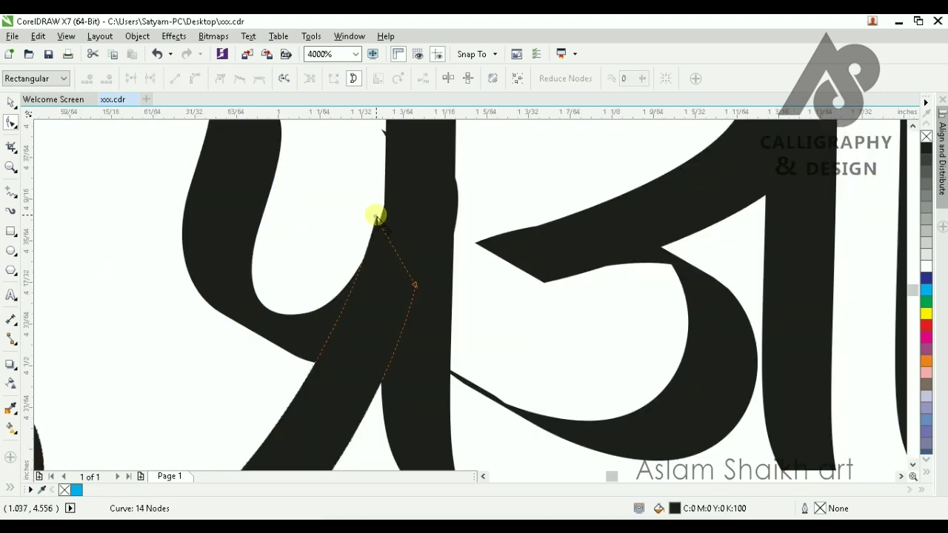
drag(376, 217, 383, 220)
scroll(382, 221, down, 3)
scroll(426, 247, up, 2)
- Delete the corner node at the inner bend of ज's curl so the inner edge runs round
click(384, 298)
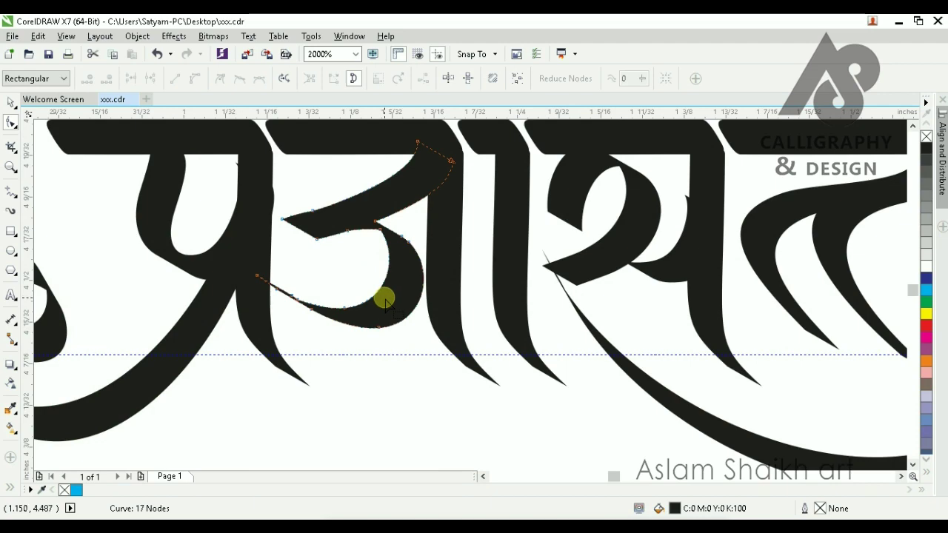
scroll(365, 217, up, 3)
scroll(397, 305, down, 4)
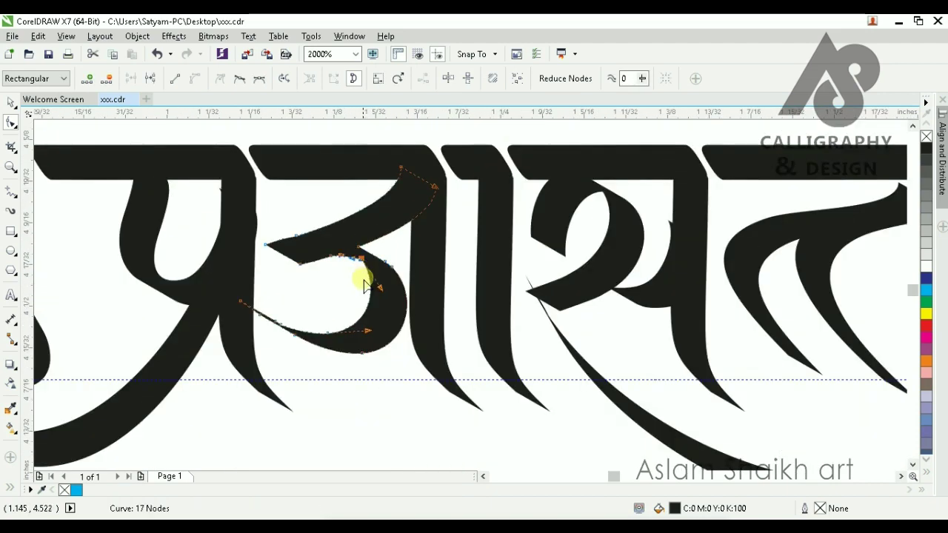
scroll(360, 269, up, 2)
drag(377, 296, 419, 269)
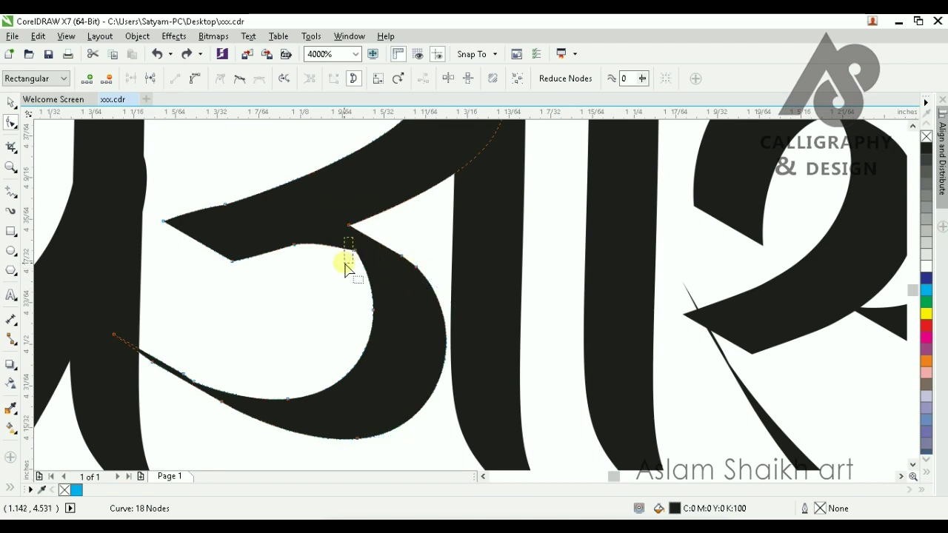
key(Delete)
scroll(392, 302, down, 1)
scroll(380, 286, up, 2)
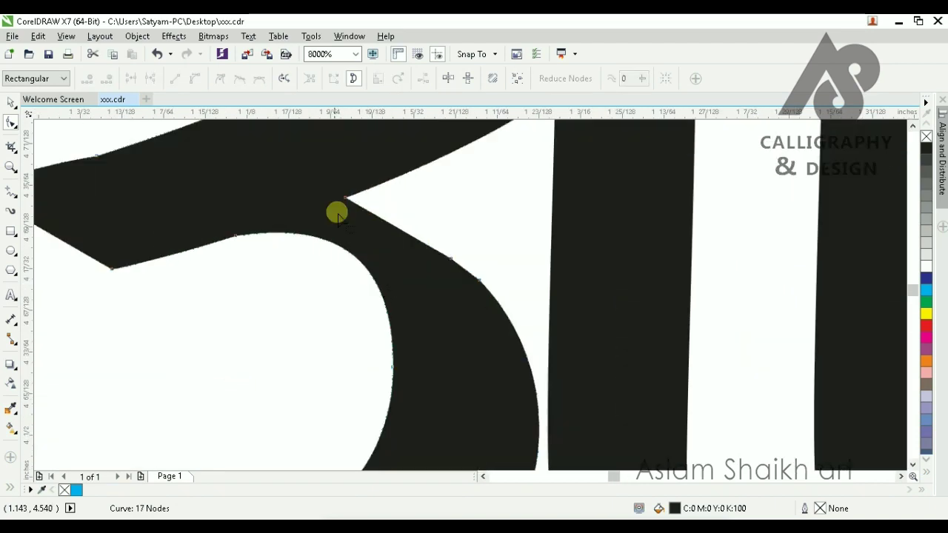
drag(322, 191, 402, 227)
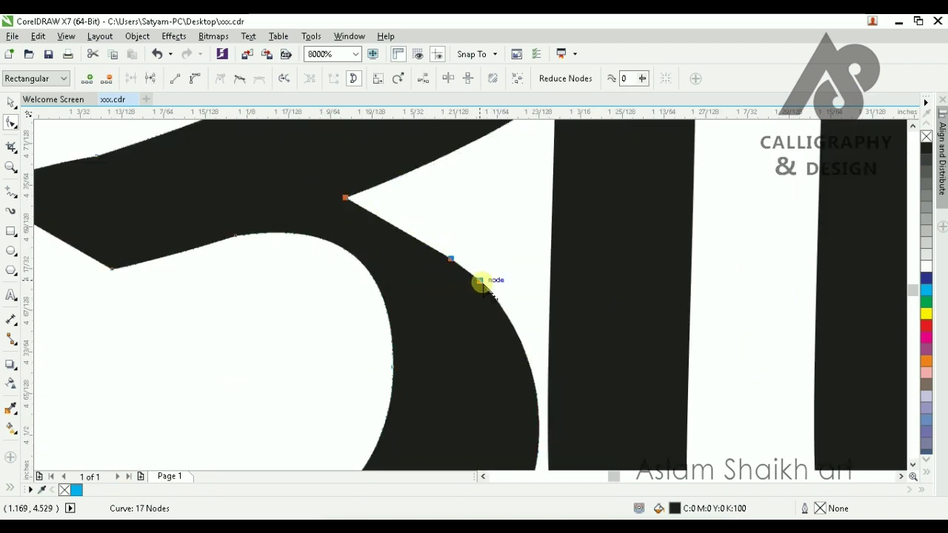
scroll(426, 283, down, 1)
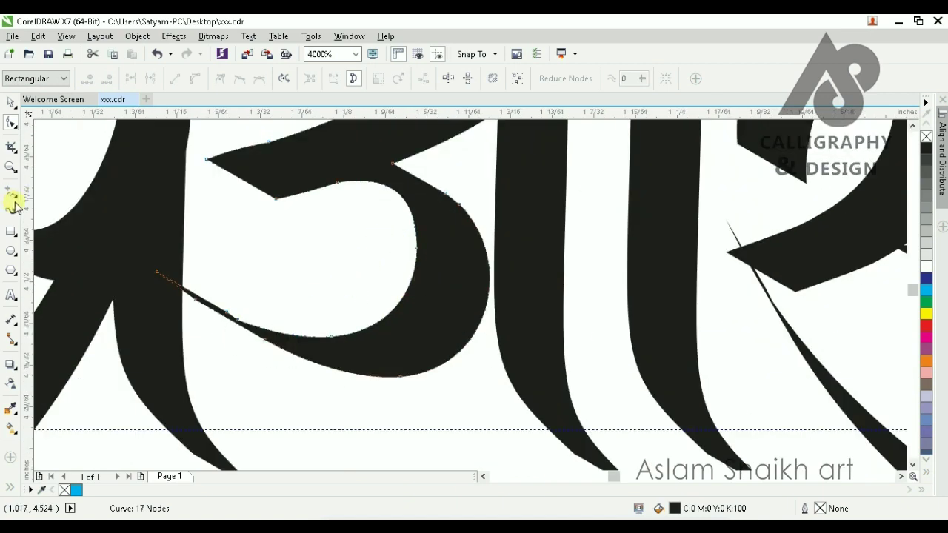
- Draw a tilted three-point rectangle over the thin end of ज's curl and subtract it from the letter
click(21, 238)
click(49, 245)
drag(265, 280, 202, 386)
click(213, 392)
shift+click(402, 300)
click(476, 79)
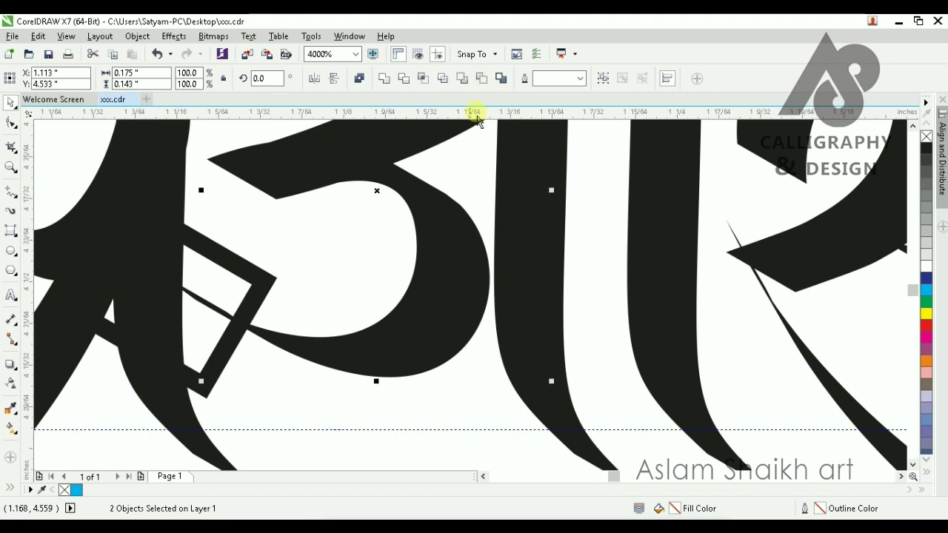
- Lower the bottom-edge nodes at ज's trimmed curl end and delete the extra node at its tip
click(12, 122)
scroll(285, 360, up, 1)
click(245, 318)
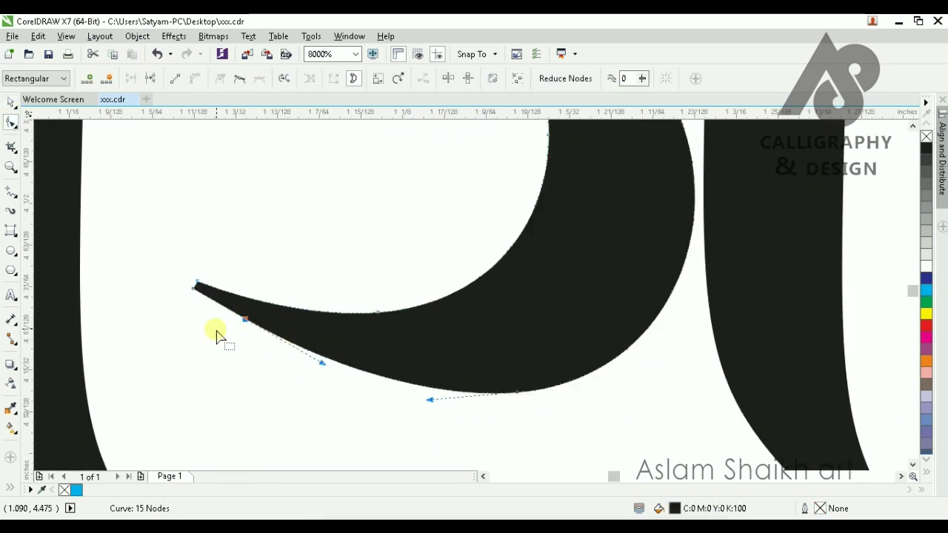
drag(247, 323, 244, 333)
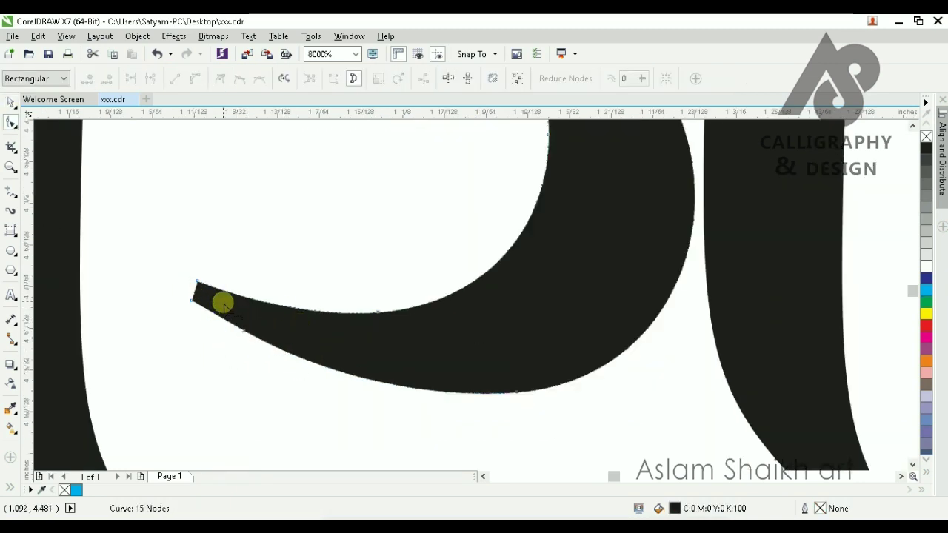
drag(178, 306, 178, 305)
key(Delete)
scroll(275, 328, down, 1)
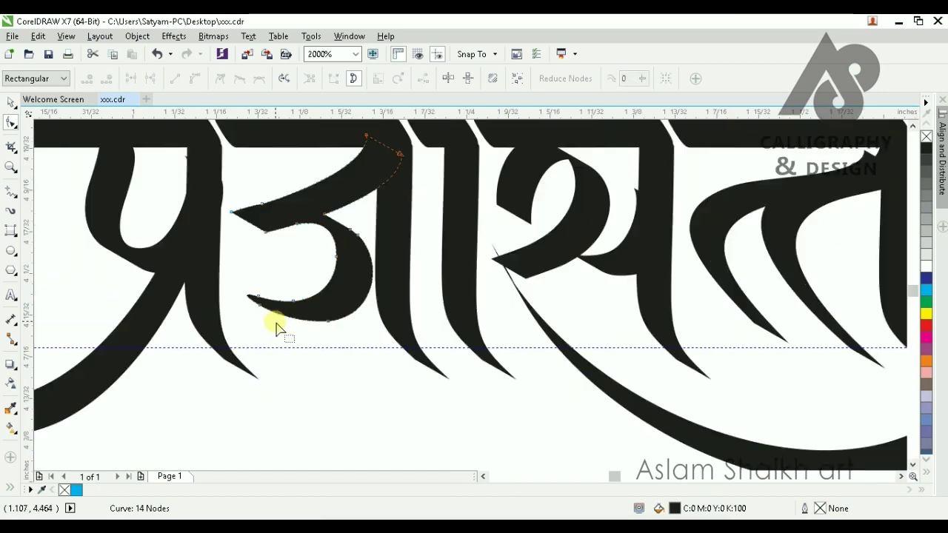
- Pull the tip of ज's curl outward and up into a fine tapered point
scroll(247, 319, up, 2)
drag(180, 198, 114, 173)
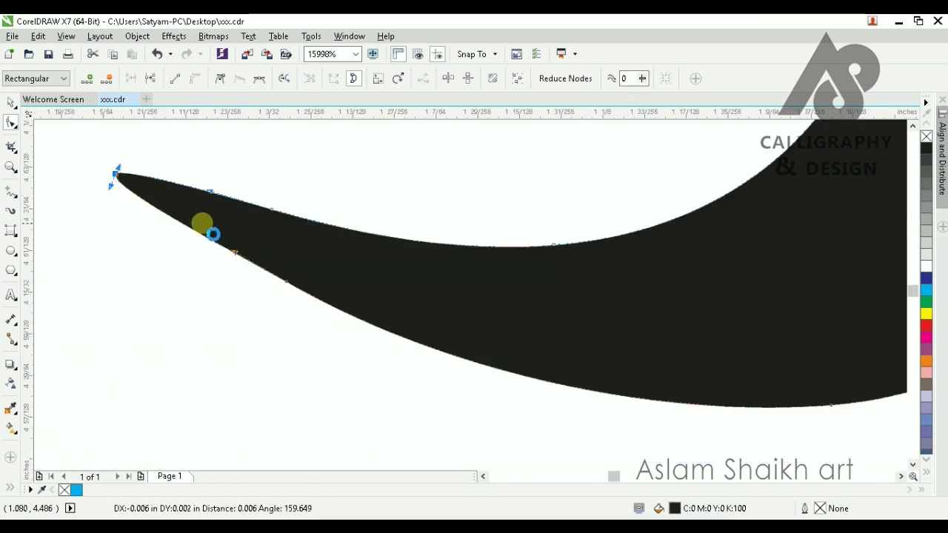
scroll(219, 247, down, 3)
scroll(208, 232, up, 2)
drag(216, 274, 208, 263)
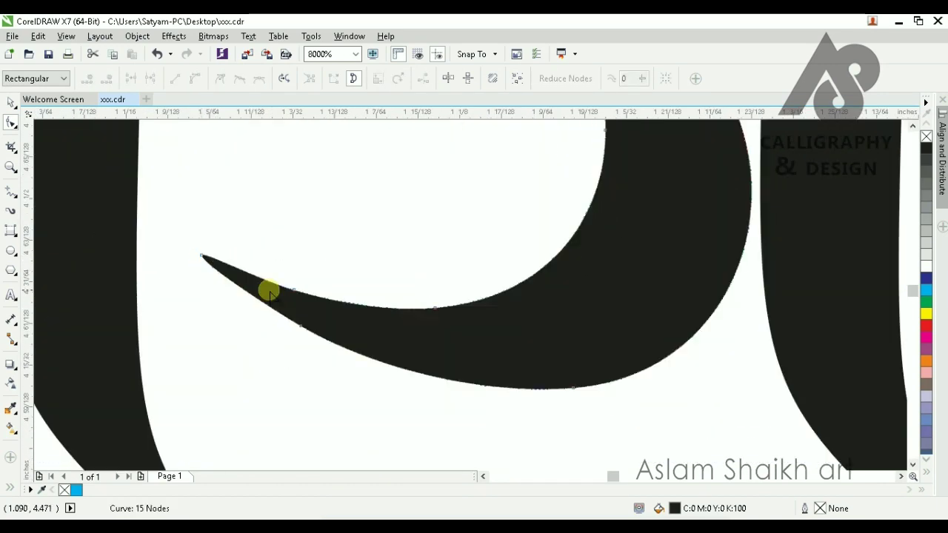
- Smooth ज's upper arm and the outer edge of its curl by adjusting their nodes
scroll(328, 342, down, 3)
scroll(314, 279, up, 2)
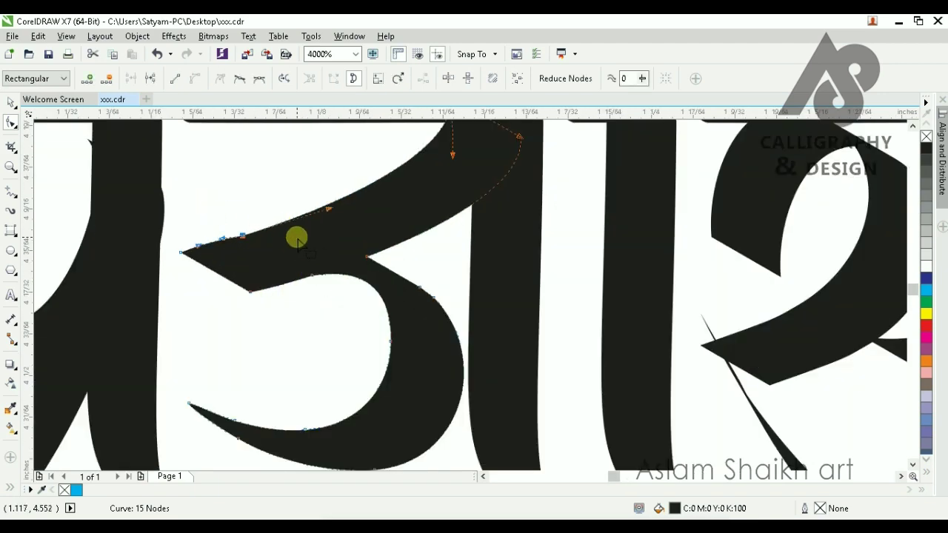
scroll(354, 254, down, 1)
scroll(415, 205, up, 1)
drag(411, 190, 408, 184)
mouse_move(409, 271)
mouse_down()
mouse_move(419, 285)
mouse_move(433, 255)
mouse_up()
scroll(393, 296, down, 3)
key(space)
click(369, 317)
scroll(378, 252, up, 2)
drag(291, 203, 298, 208)
scroll(342, 279, down, 2)
click(343, 278)
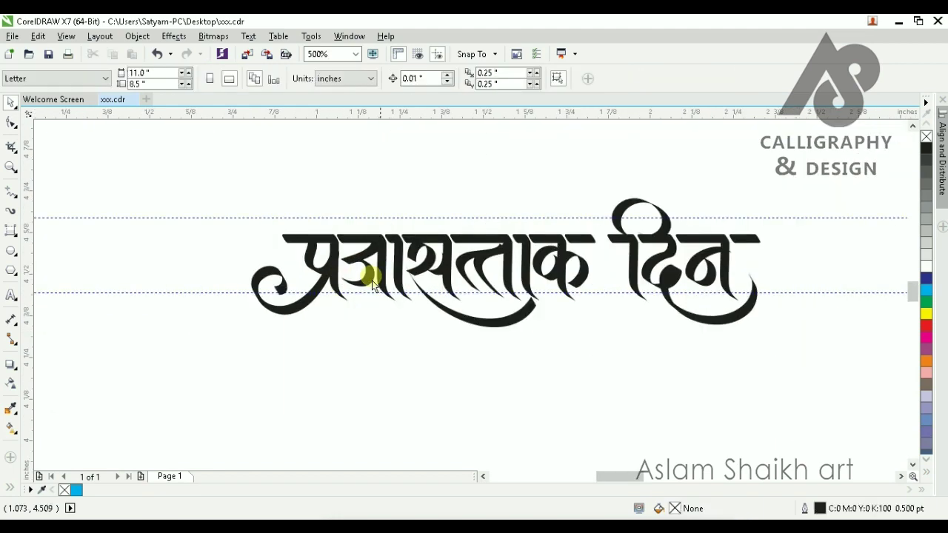
- Weld the sweeping tail under स to the letter's left loop
scroll(402, 270, up, 2)
click(451, 264)
scroll(347, 277, down, 1)
scroll(347, 280, down, 1)
click(393, 299)
scroll(393, 299, up, 1)
click(398, 331)
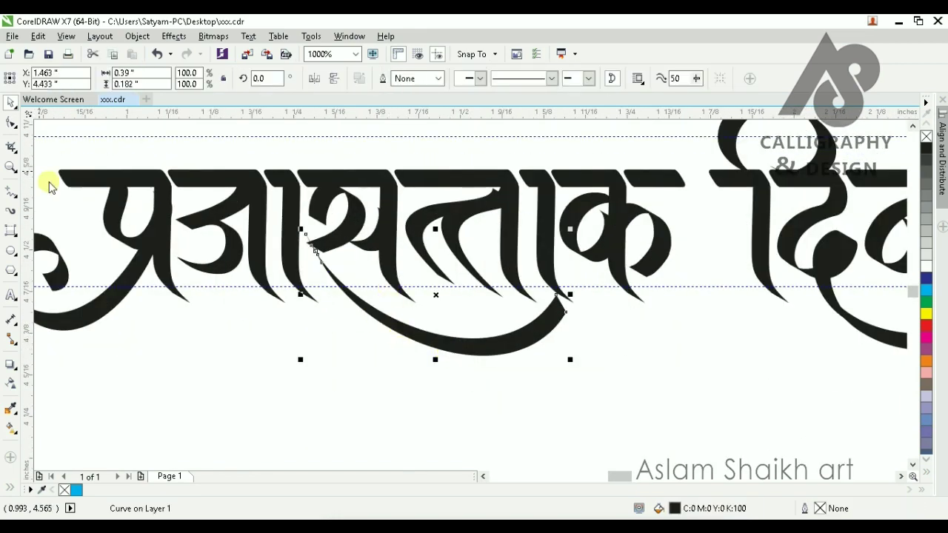
scroll(342, 266, up, 1)
key(Escape)
click(372, 354)
shift+click(330, 223)
click(387, 80)
click(321, 397)
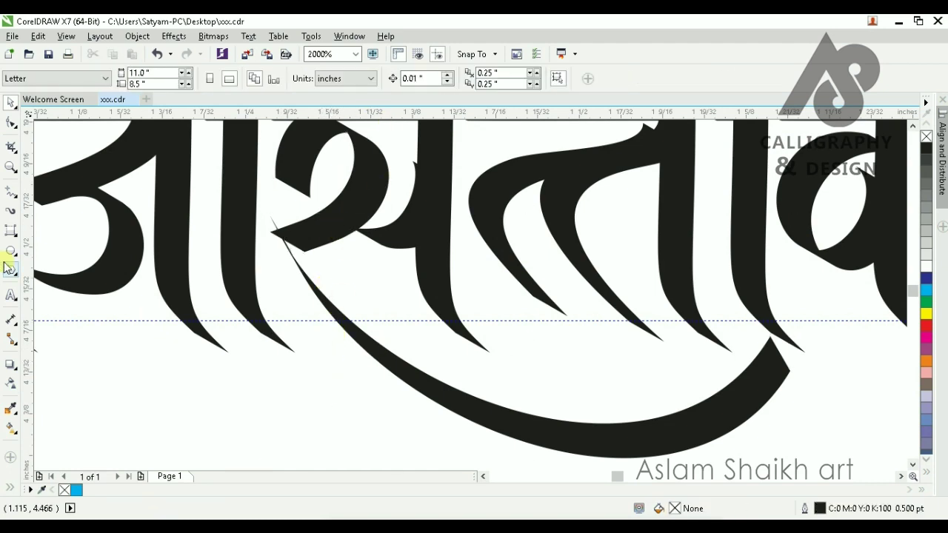
- Draw a closed curved filler shape that bridges the lower arm of स and the start of its sweeping tail
click(16, 214)
click(16, 196)
click(58, 237)
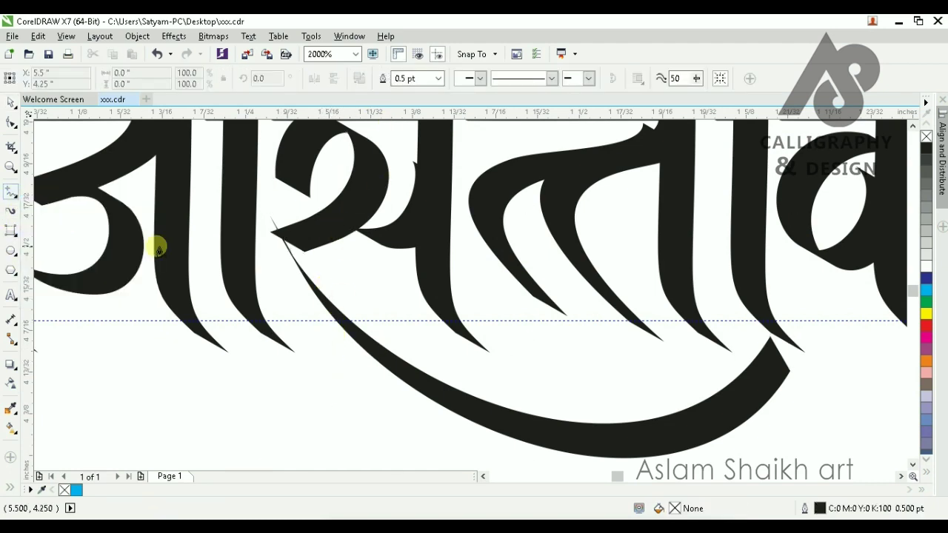
scroll(317, 243, up, 2)
click(300, 250)
drag(274, 339, 273, 342)
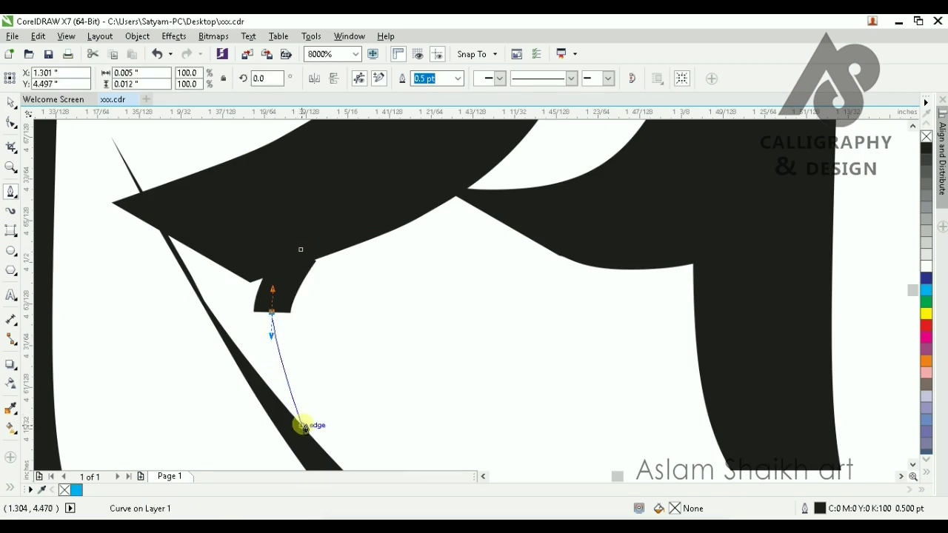
drag(304, 427, 290, 444)
drag(110, 201, 182, 197)
click(300, 250)
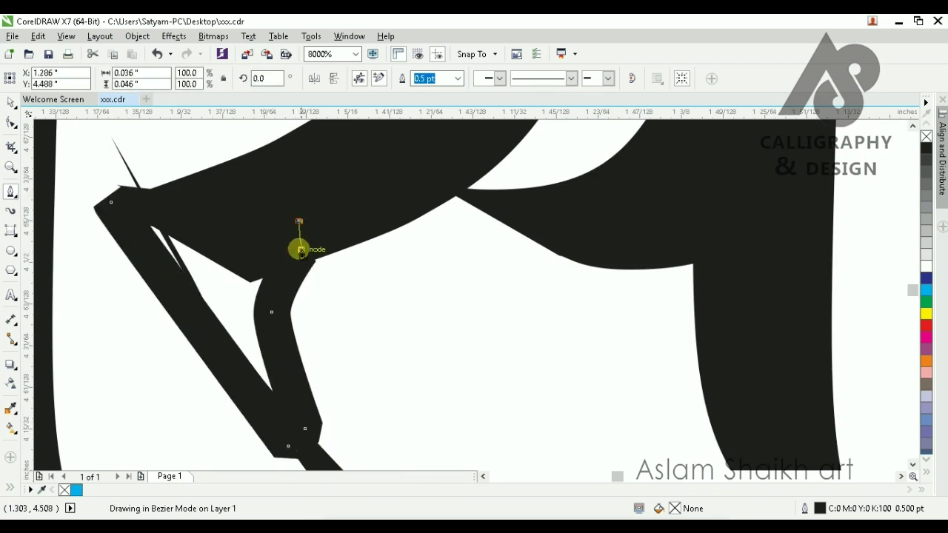
- Weld the filler shape to the combined loop and tail of स
scroll(252, 230, down, 2)
click(11, 103)
shift+click(293, 185)
click(383, 79)
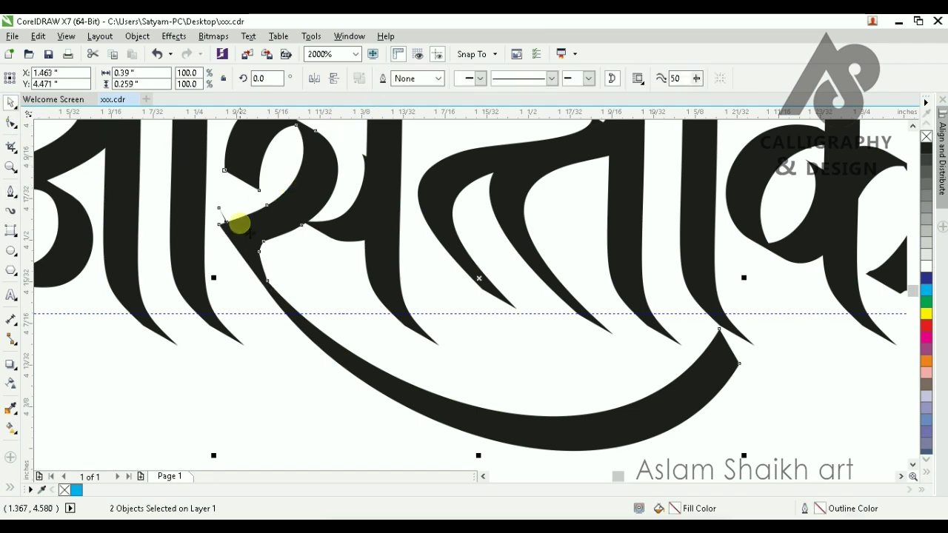
- Move the thin spike's tip node into स's arm and delete the surplus nodes where the tail joins the filler
click(12, 124)
scroll(222, 222, up, 3)
drag(205, 205, 264, 315)
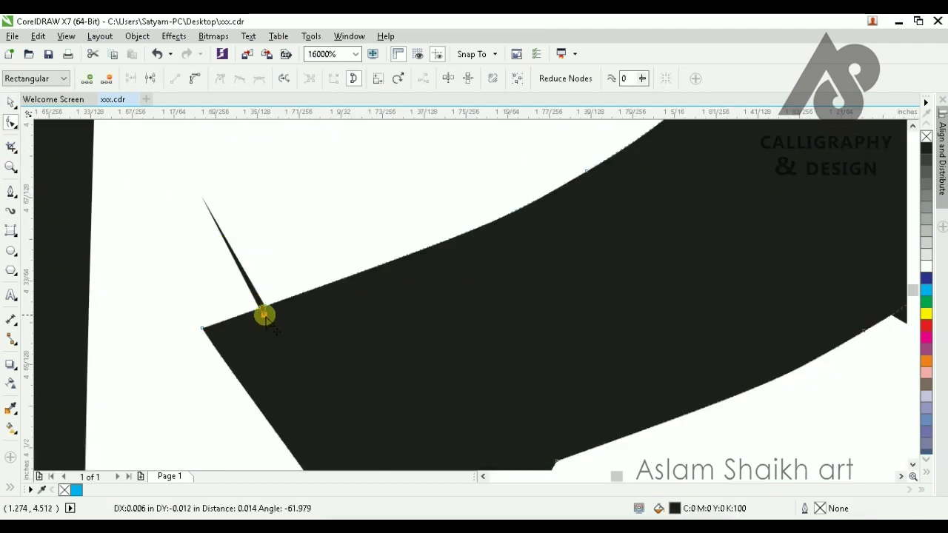
scroll(296, 332, down, 3)
scroll(338, 363, up, 1)
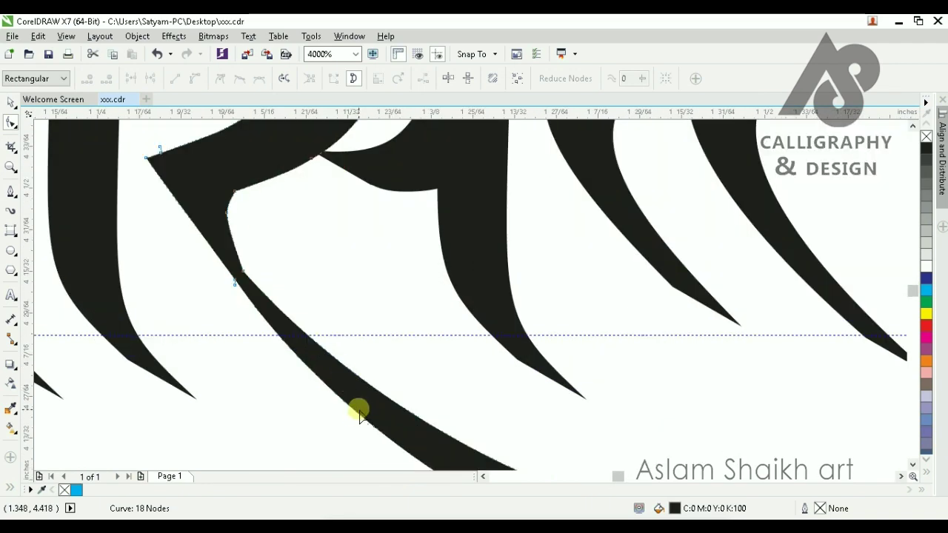
drag(198, 326, 200, 324)
key(Delete)
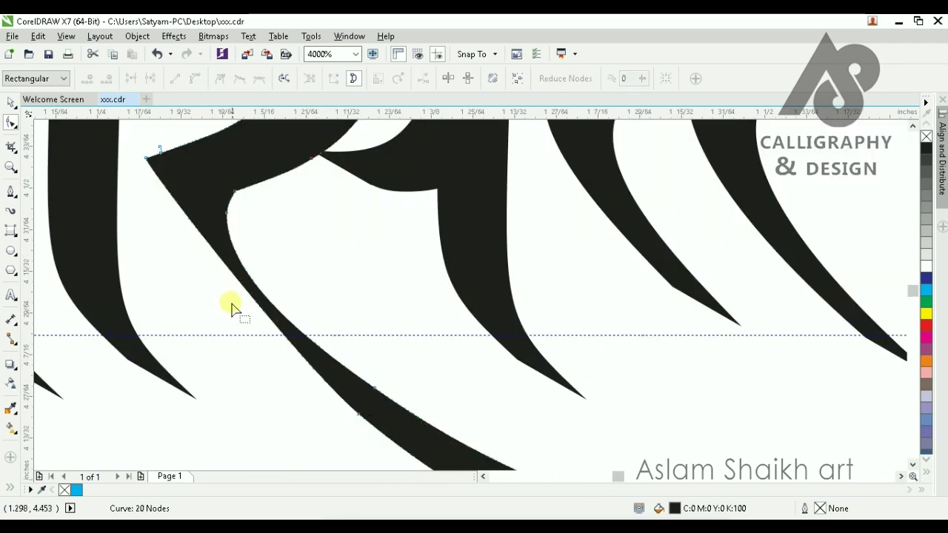
- Reshape the inner curve between स's arm and its tail into a smooth transition
scroll(256, 215, down, 1)
scroll(253, 220, up, 1)
click(238, 176)
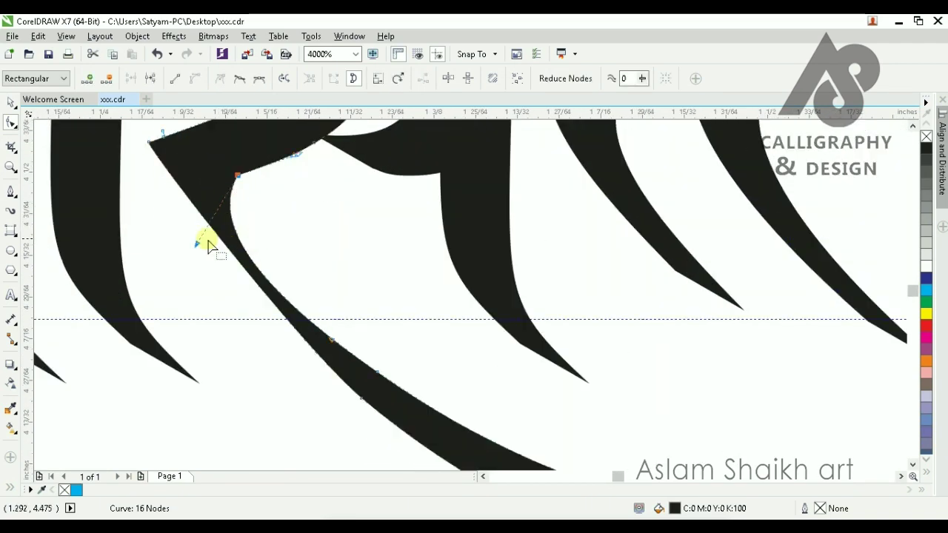
drag(225, 240, 238, 238)
scroll(276, 245, down, 2)
- Move the outer corner node at the end of स's sweeping tail outward to widen the stroke end
click(406, 303)
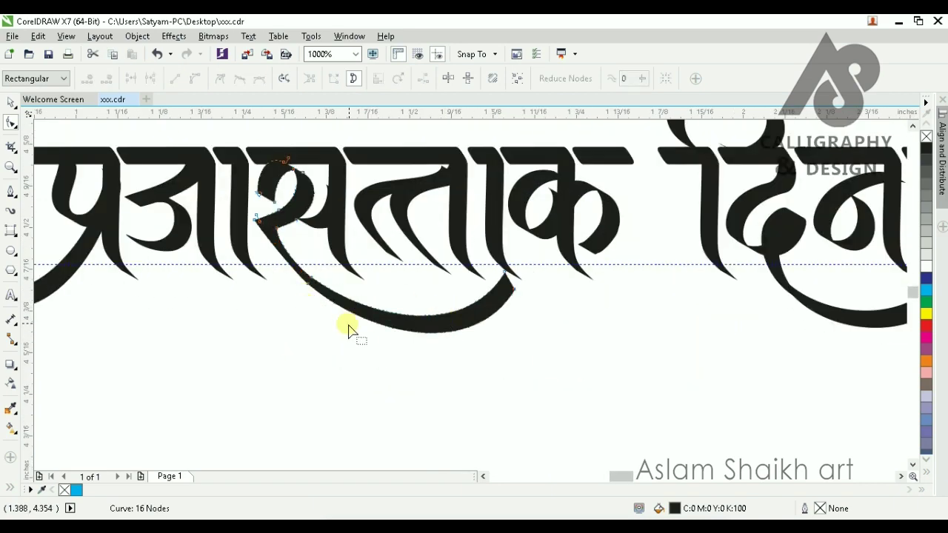
scroll(312, 308, up, 1)
click(315, 290)
scroll(493, 300, up, 1)
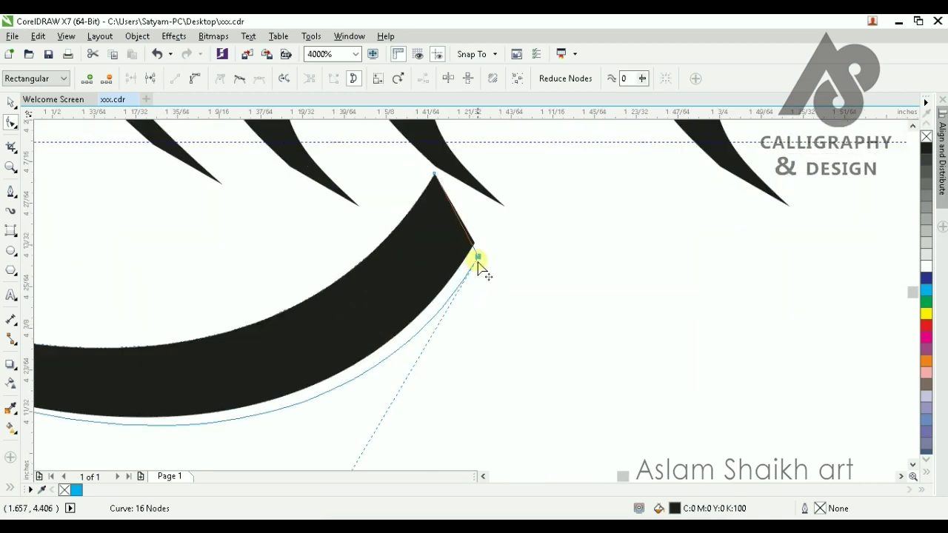
scroll(476, 257, down, 2)
click(356, 328)
scroll(452, 329, up, 1)
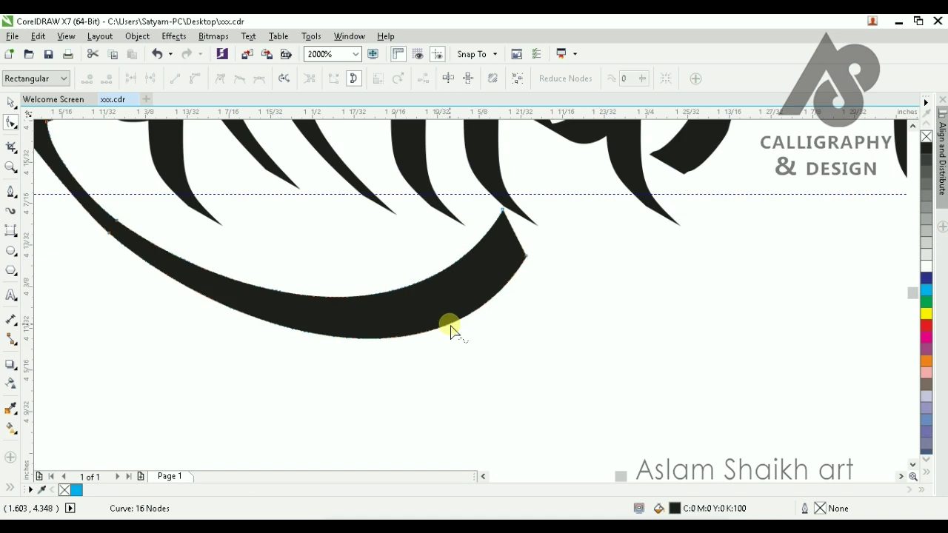
- Round off the end of स's sweeping tail by adding a lower-edge node and removing the sharp outer corner node
double_click(453, 326)
double_click(527, 255)
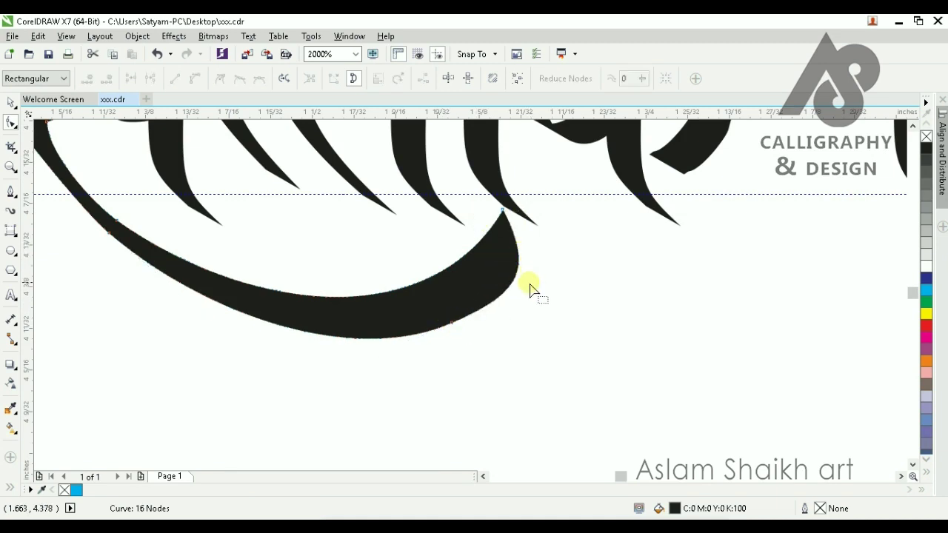
click(503, 211)
drag(530, 266, 519, 234)
click(495, 302)
scroll(488, 307, down, 2)
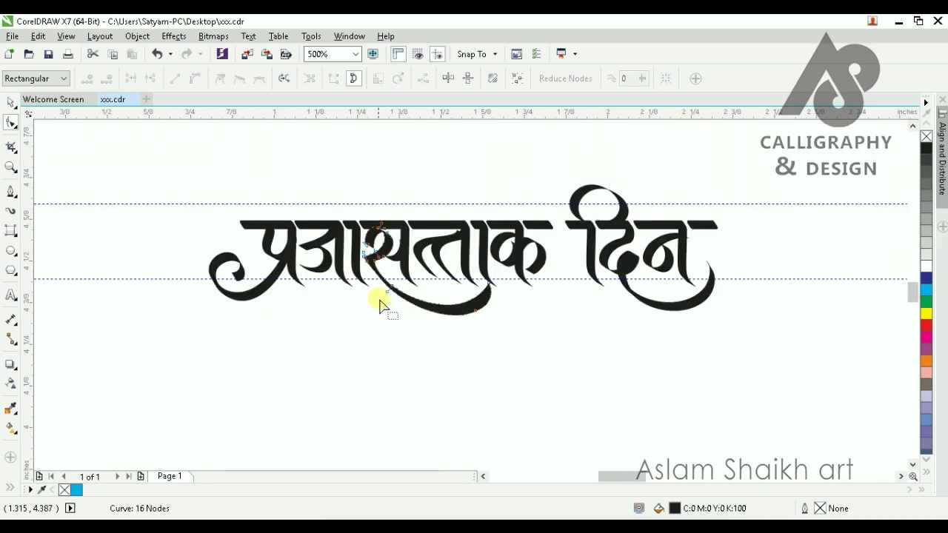
- Smooth the lower edge of स's tail and delete its surplus node
scroll(382, 310, up, 2)
scroll(425, 322, up, 1)
drag(435, 321, 402, 346)
drag(360, 282, 331, 269)
scroll(354, 288, down, 3)
scroll(395, 314, up, 2)
click(327, 265)
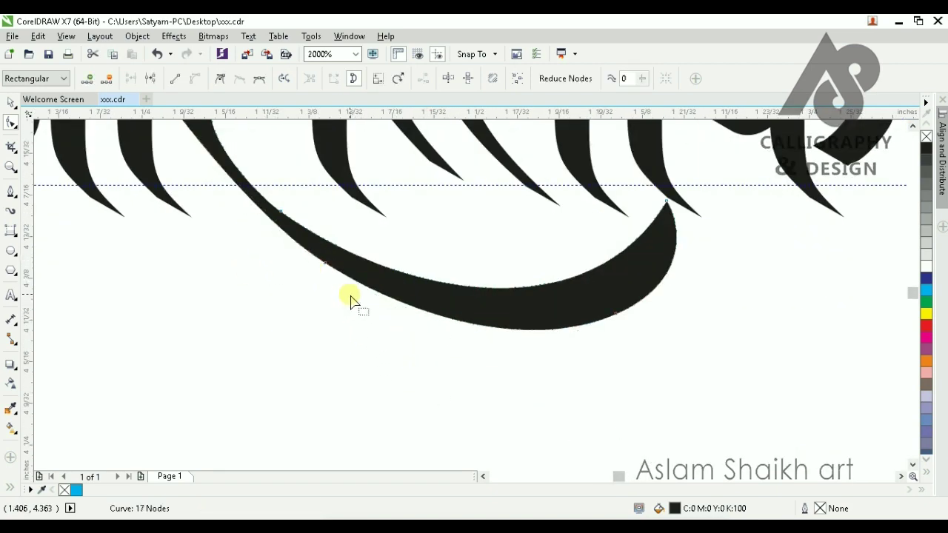
key(Delete)
- Bend the outer edge of स between its arm and tail into one continuous curve
scroll(350, 297, down, 1)
scroll(303, 237, up, 1)
drag(219, 194, 220, 175)
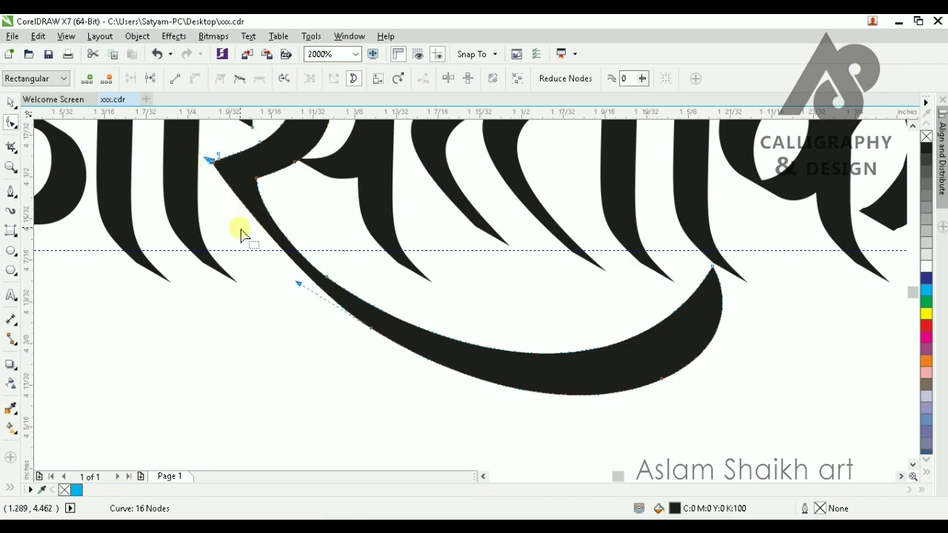
scroll(213, 163, up, 2)
mouse_move(208, 136)
mouse_down()
mouse_move(270, 249)
mouse_move(317, 299)
mouse_up()
scroll(347, 314, down, 3)
scroll(353, 326, up, 1)
key(space)
click(345, 379)
scroll(286, 289, down, 1)
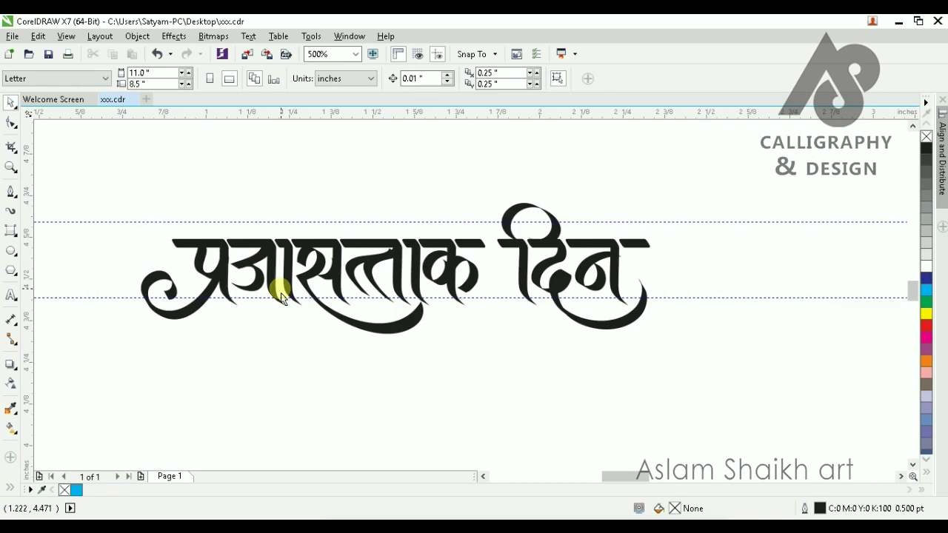
- Shift the notch node between ज's diagonal stroke and lower bowl outward
scroll(269, 279, up, 2)
click(257, 283)
click(11, 126)
scroll(225, 235, up, 2)
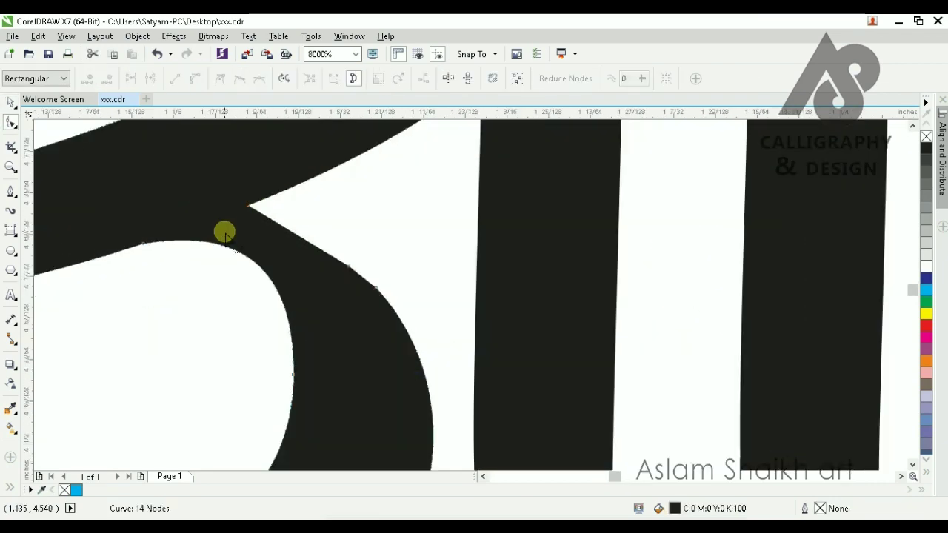
drag(246, 209, 265, 203)
scroll(275, 215, down, 2)
scroll(300, 248, up, 1)
scroll(259, 279, down, 2)
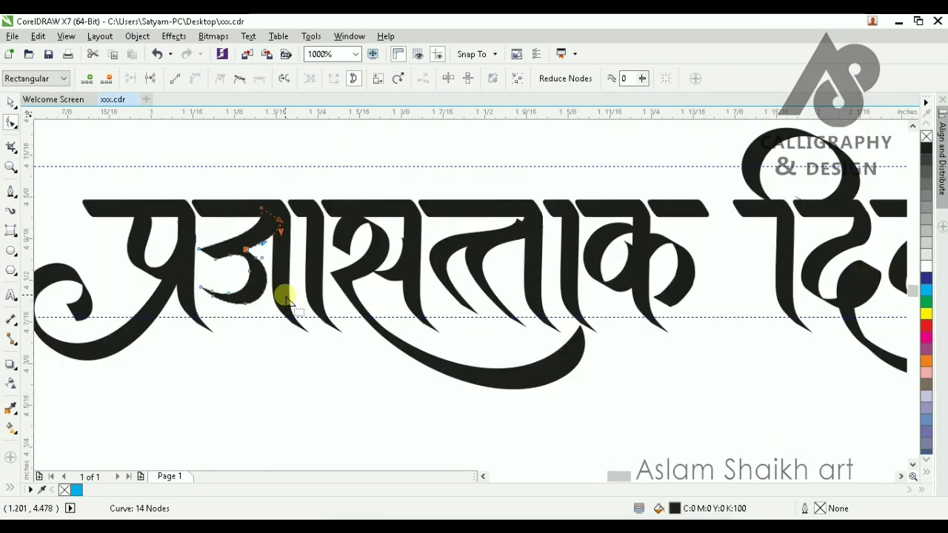
- Refine the inner edge of the upper loop of स
scroll(382, 254, up, 2)
click(339, 157)
scroll(335, 145, up, 2)
scroll(310, 250, down, 2)
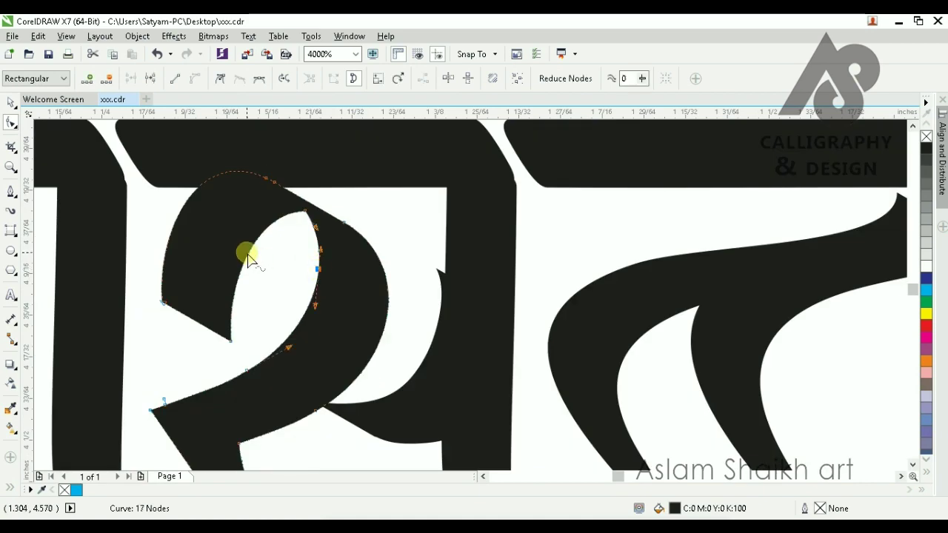
scroll(306, 212, up, 2)
scroll(303, 272, up, 1)
scroll(303, 273, down, 4)
scroll(296, 328, up, 2)
scroll(298, 256, down, 1)
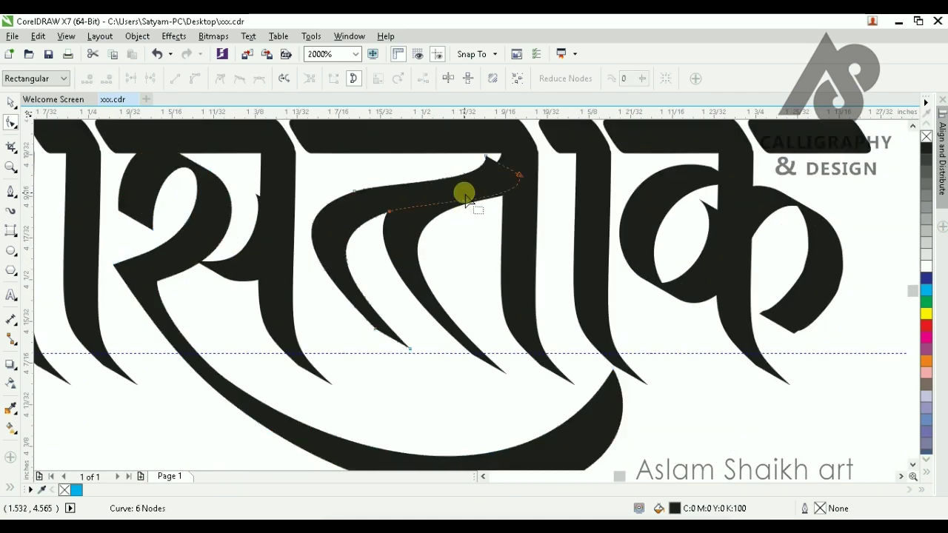
- Smooth the lower edge of त्त's second slanted stroke so it tapers evenly to its tip
scroll(489, 356, up, 2)
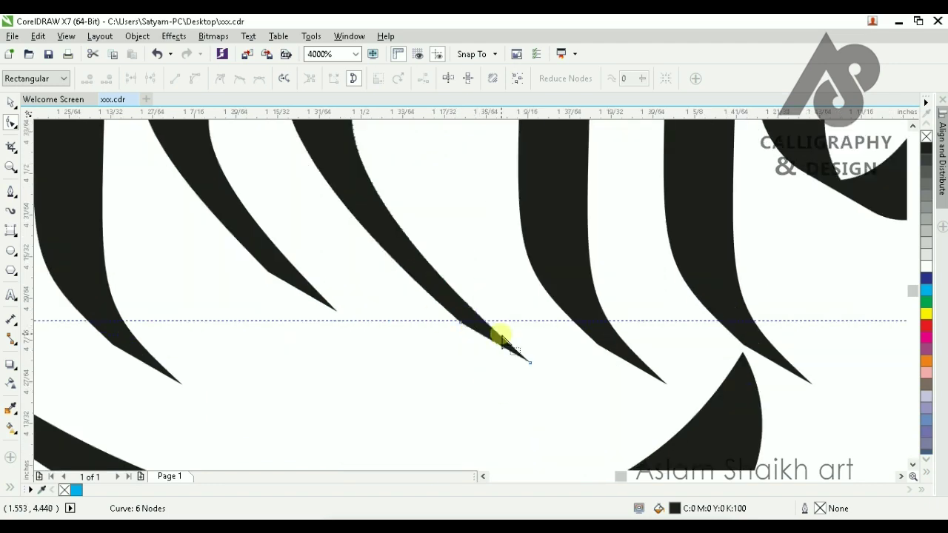
scroll(497, 334, down, 3)
scroll(399, 345, up, 4)
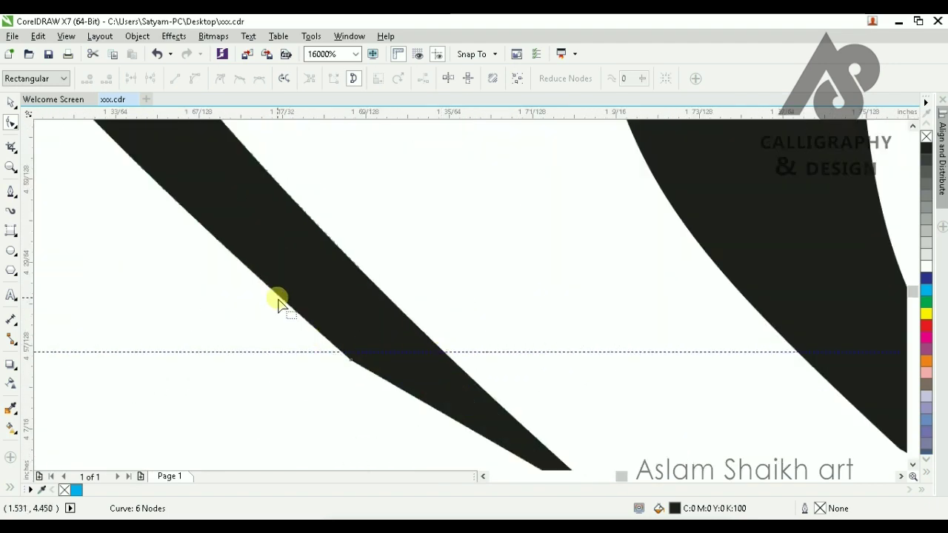
scroll(355, 354, down, 2)
scroll(361, 403, up, 1)
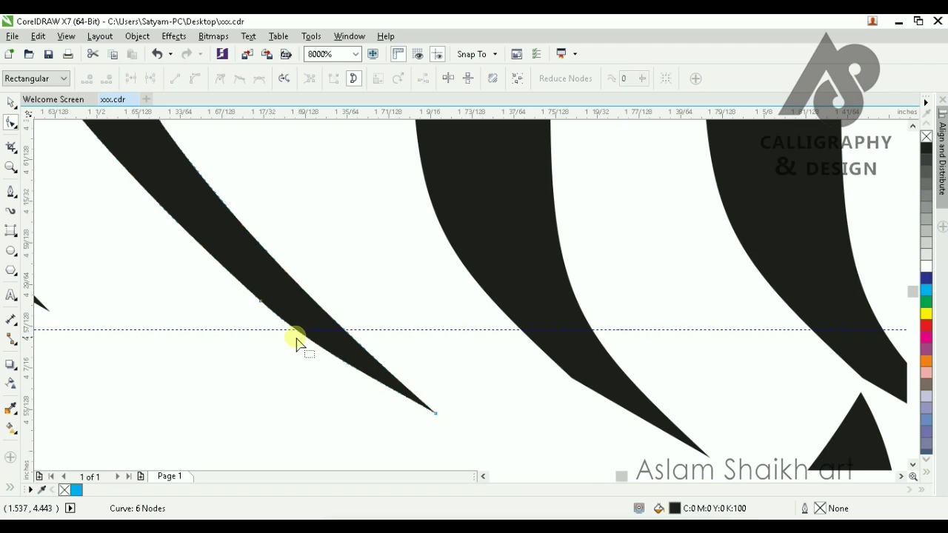
scroll(382, 398, up, 1)
scroll(386, 339, down, 3)
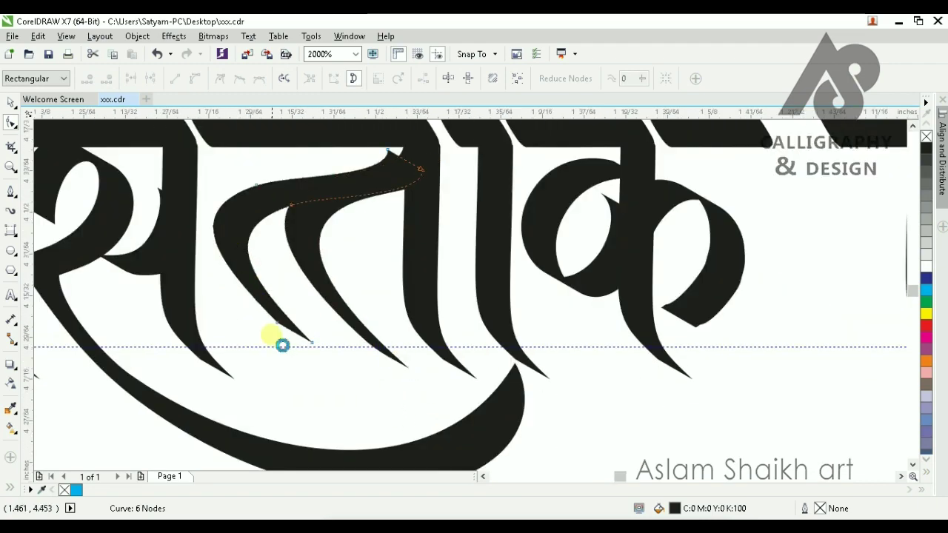
- Smooth the bend near the tip of त्त's first slanted stroke
scroll(271, 338, up, 2)
click(300, 291)
scroll(363, 345, down, 2)
scroll(380, 334, down, 1)
key(space)
click(395, 281)
scroll(397, 285, down, 2)
scroll(406, 302, up, 2)
scroll(451, 212, up, 1)
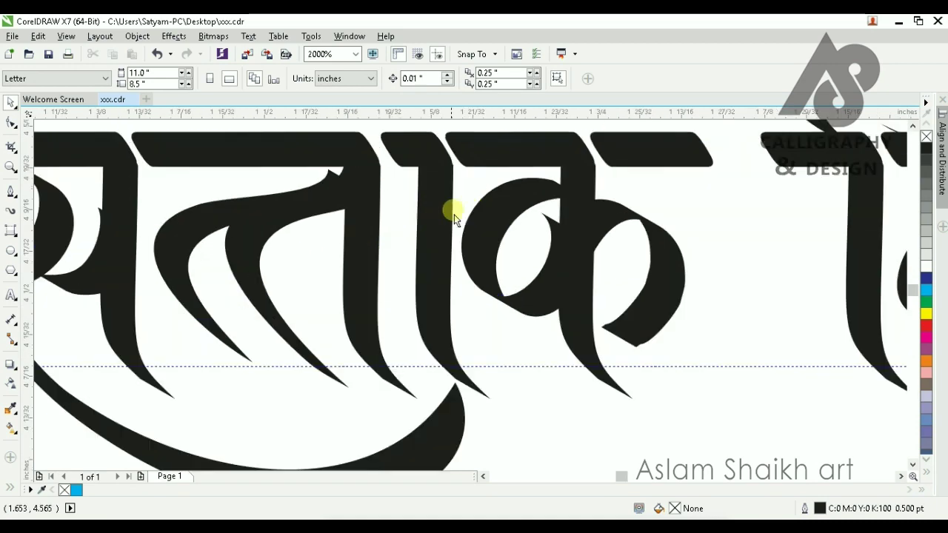
- Shorten the foot of the ा stem before क and move the node on its side edge upward
click(427, 154)
scroll(428, 155, up, 2)
scroll(453, 363, down, 3)
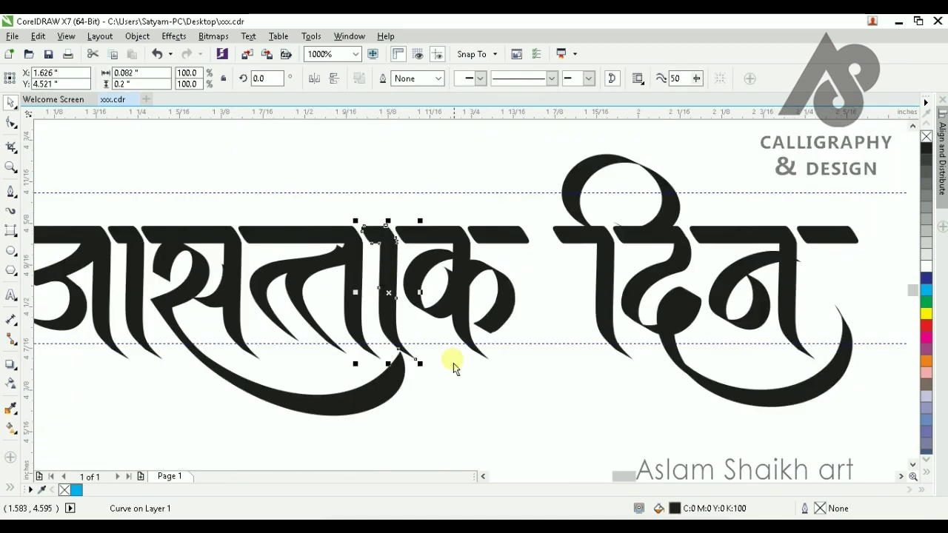
scroll(457, 290, up, 2)
key(Escape)
double_click(335, 308)
mouse_move(254, 260)
mouse_down()
mouse_move(392, 397)
mouse_move(472, 451)
mouse_up()
scroll(339, 305, up, 1)
mouse_move(389, 301)
mouse_down()
mouse_move(388, 247)
mouse_move(385, 262)
mouse_up()
scroll(374, 274, down, 3)
scroll(372, 284, up, 2)
key(space)
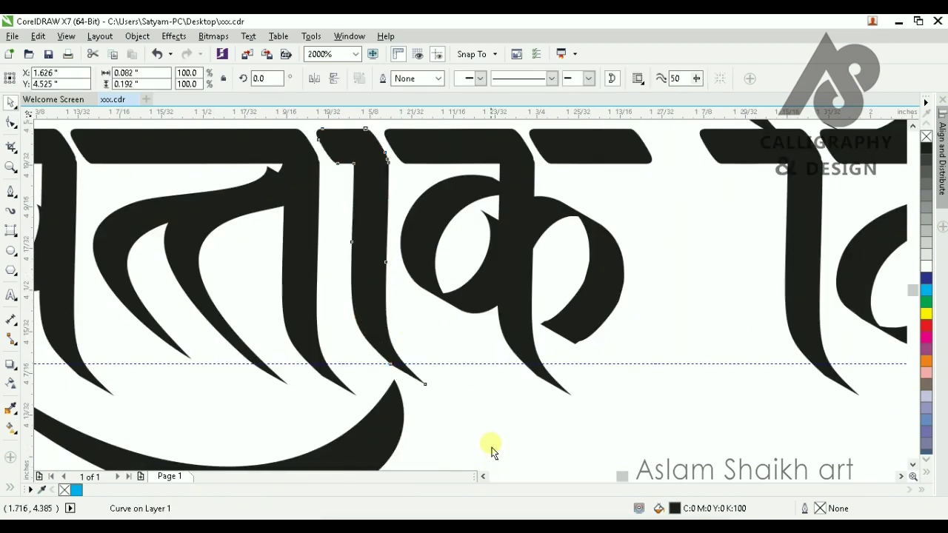
click(491, 446)
- Move the side-edge node of the ा stem before स upward to refine its curve
scroll(355, 299, down, 3)
scroll(316, 328, up, 1)
scroll(175, 256, up, 1)
scroll(356, 292, up, 1)
click(324, 302)
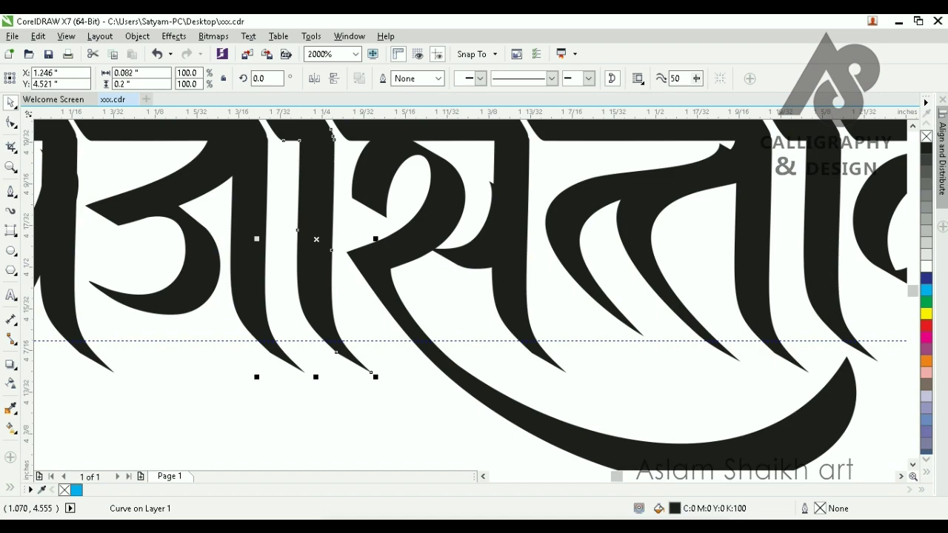
click(11, 123)
drag(329, 251, 329, 235)
key(space)
click(369, 409)
scroll(321, 328, down, 2)
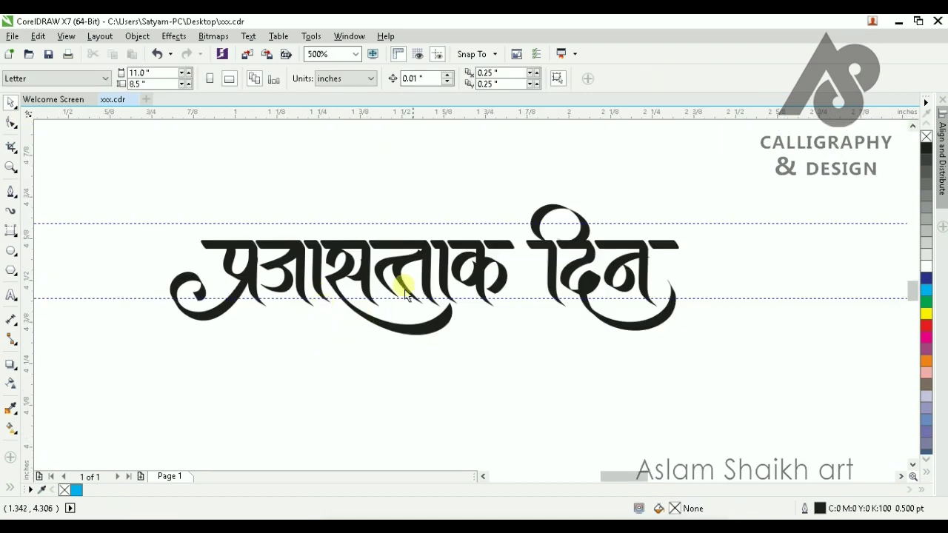
- Move the ा stem before क slightly left to even out its spacing
scroll(406, 293, up, 4)
click(369, 208)
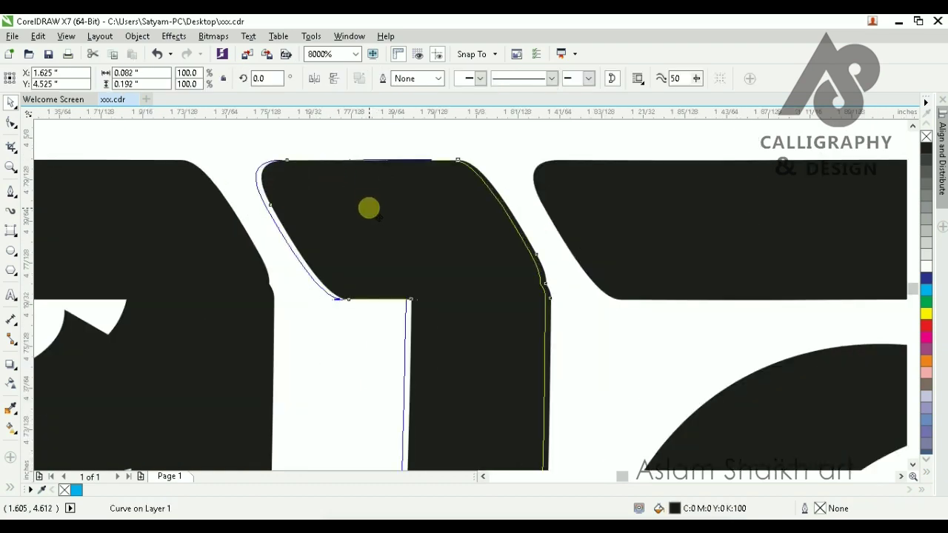
drag(369, 209, 367, 209)
scroll(368, 219, down, 4)
click(423, 356)
- Round the pointed bottom of the counter in क's left loop by removing nodes and bending the curve
scroll(386, 247, up, 2)
click(368, 253)
click(16, 122)
click(16, 122)
scroll(341, 286, up, 1)
drag(427, 364, 407, 386)
double_click(409, 385)
double_click(416, 378)
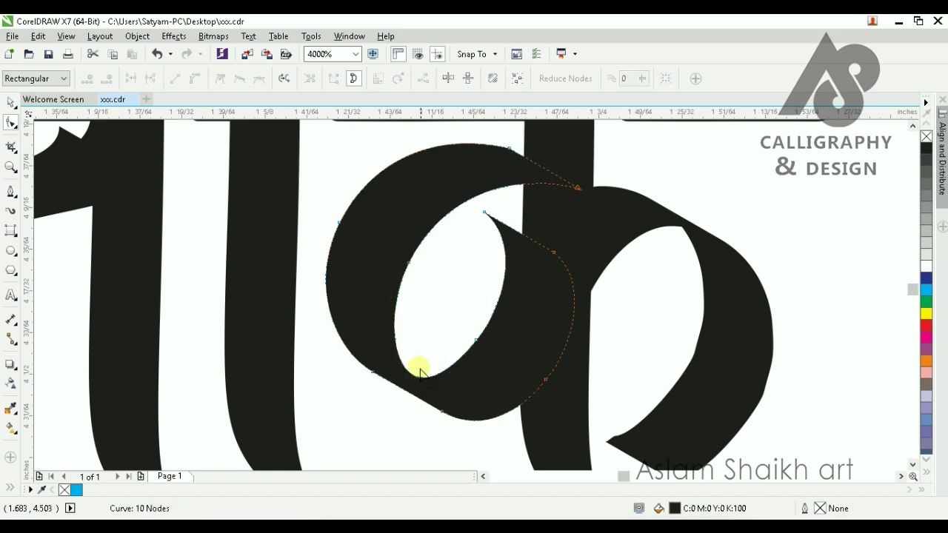
drag(415, 375, 416, 369)
scroll(418, 376, down, 2)
key(space)
scroll(451, 332, down, 2)
click(457, 356)
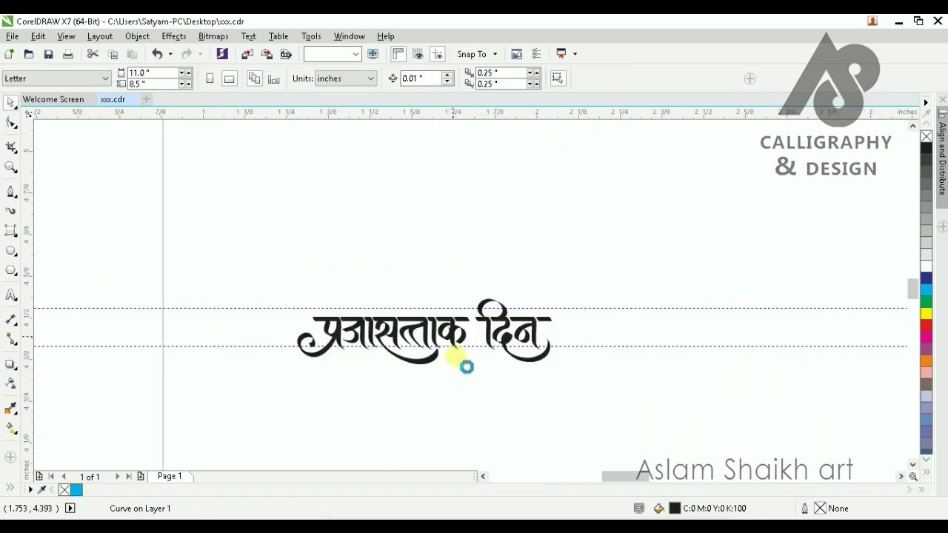
- Remove surplus nodes around the counter of क's right loop and shape its inner edge into a smooth curve
scroll(458, 355, up, 3)
scroll(472, 218, up, 1)
click(484, 294)
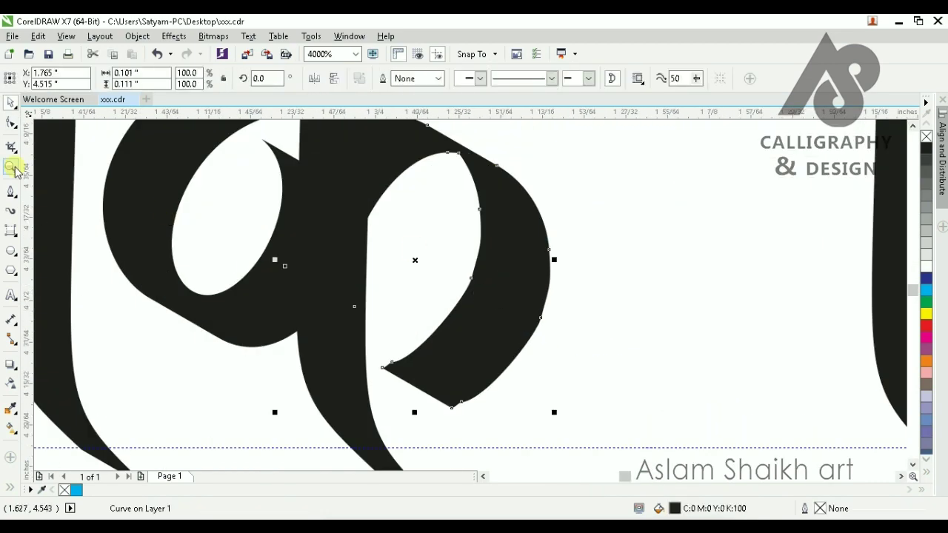
click(10, 122)
scroll(438, 233, up, 1)
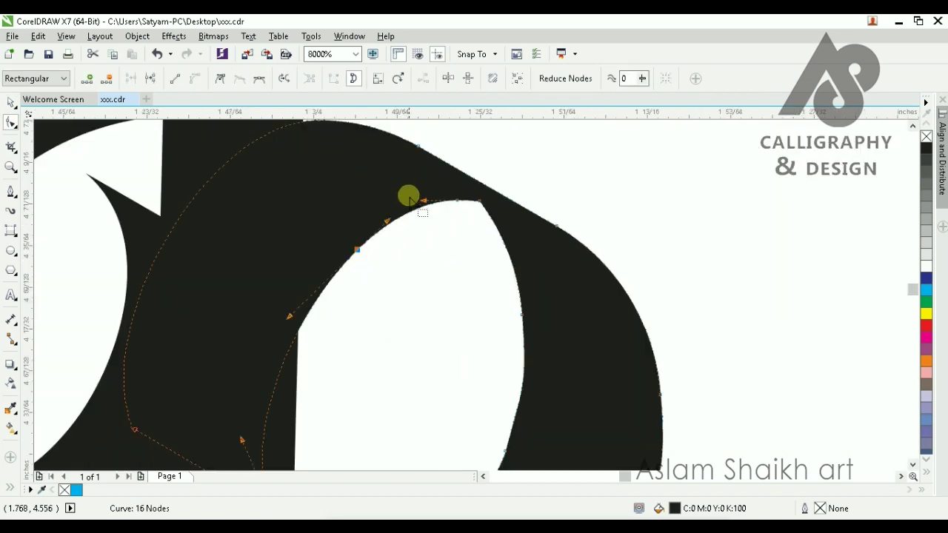
key(Delete)
scroll(482, 348, down, 1)
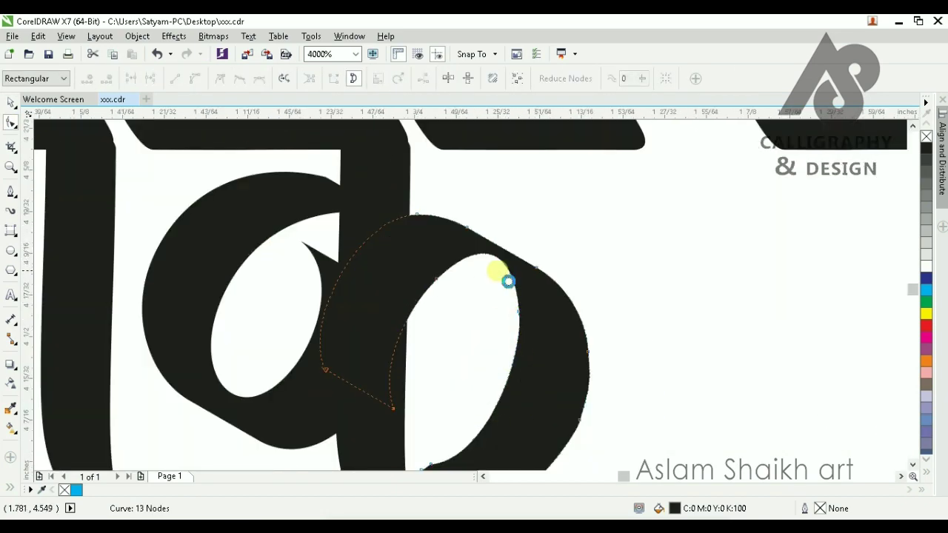
scroll(503, 296, up, 1)
drag(683, 240, 596, 300)
drag(599, 251, 602, 236)
key(space)
scroll(529, 251, down, 4)
scroll(532, 278, up, 3)
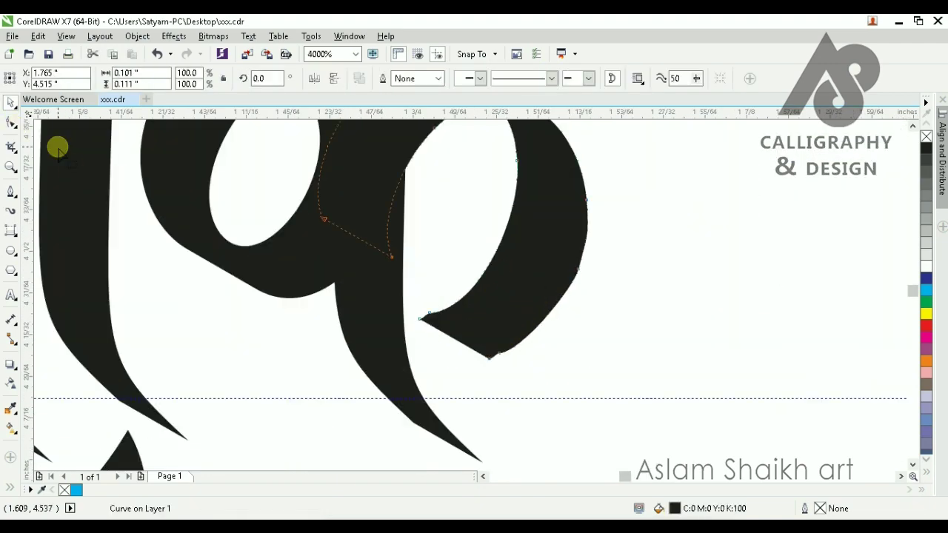
- Round the lower end of क's right loop by adding an outer-edge node and deleting the corner nodes
click(12, 123)
click(288, 226)
double_click(544, 320)
drag(535, 379, 454, 338)
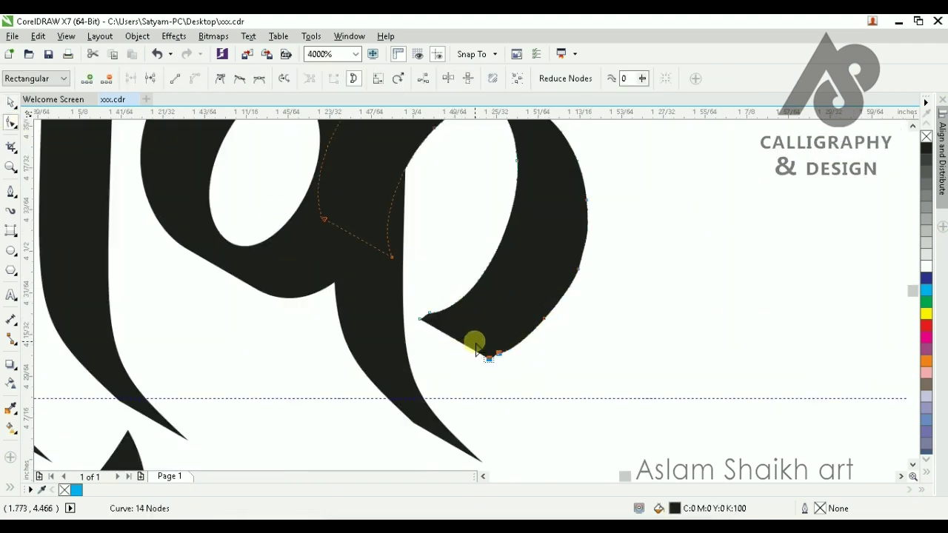
key(Delete)
click(464, 302)
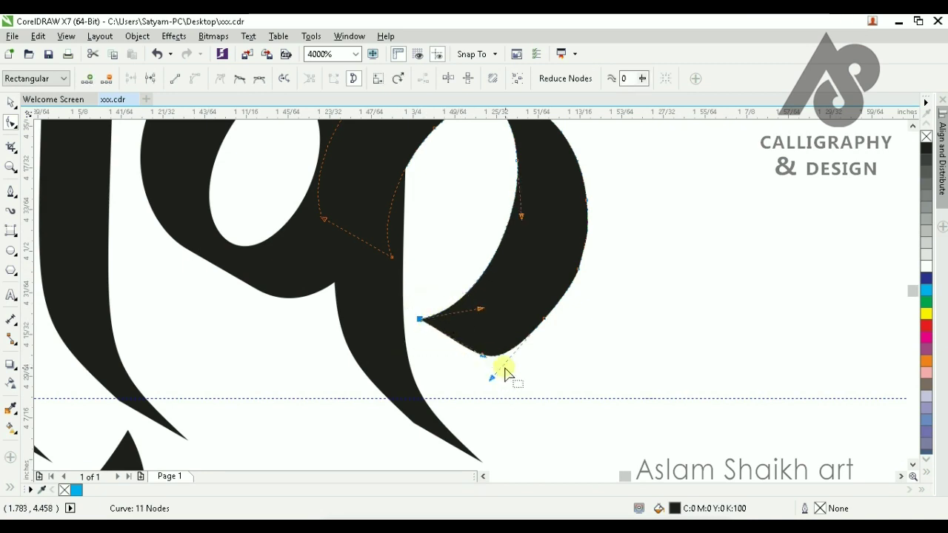
drag(501, 365, 502, 362)
scroll(502, 269, down, 3)
key(space)
click(518, 338)
scroll(467, 260, up, 1)
scroll(575, 274, up, 2)
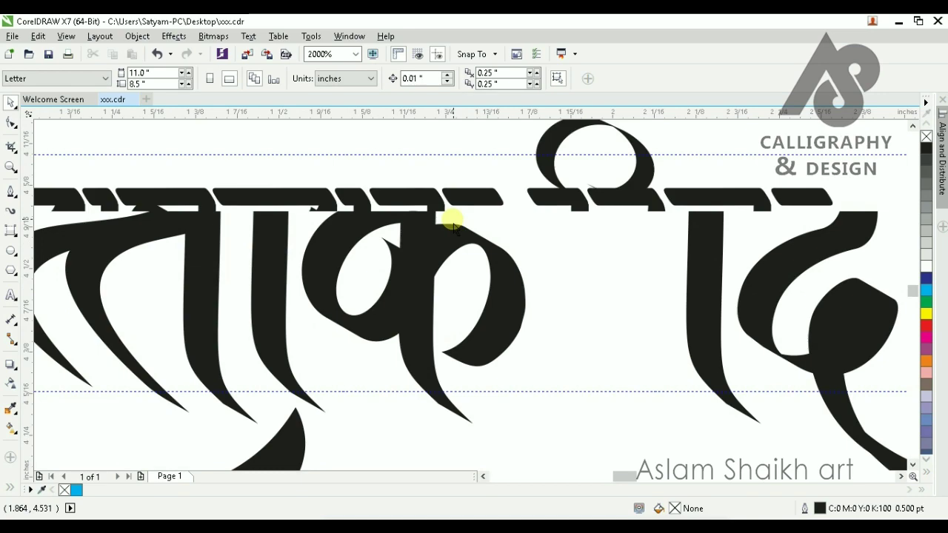
- Add an upper-edge node to स's tail, delete the surplus nodes on its narrow part and refine the curve
scroll(451, 214, down, 3)
scroll(300, 296, up, 1)
click(300, 295)
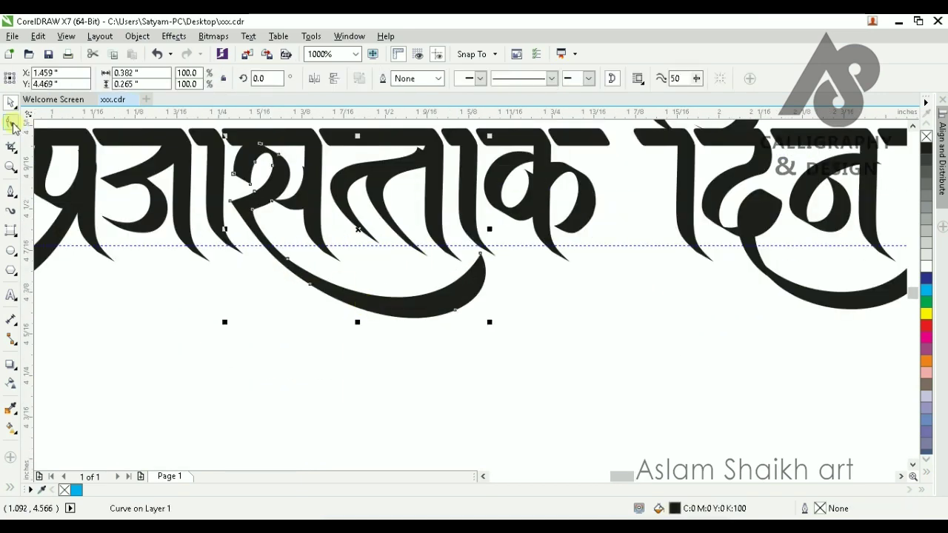
click(11, 123)
scroll(340, 300, up, 1)
double_click(361, 286)
drag(318, 187, 184, 314)
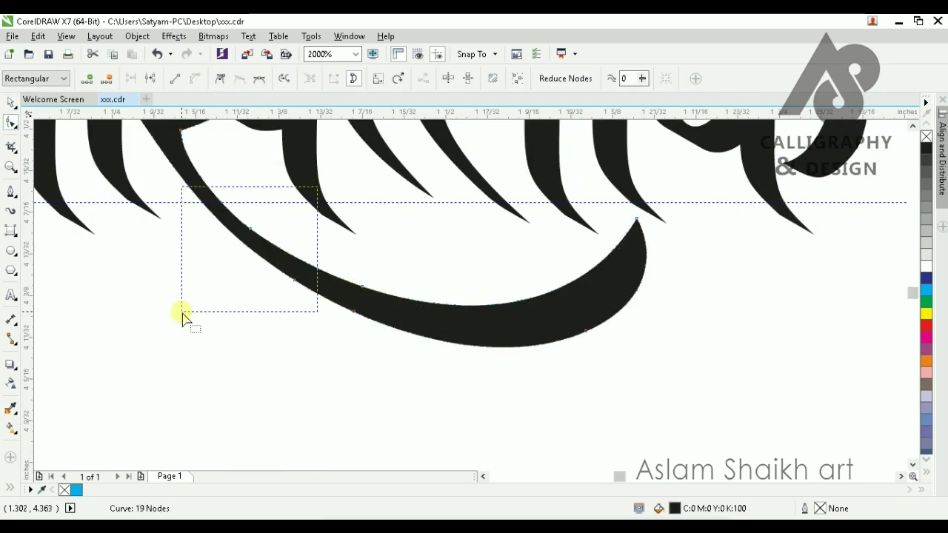
key(Delete)
scroll(318, 296, down, 1)
scroll(190, 156, up, 1)
drag(199, 141, 242, 241)
scroll(368, 302, down, 2)
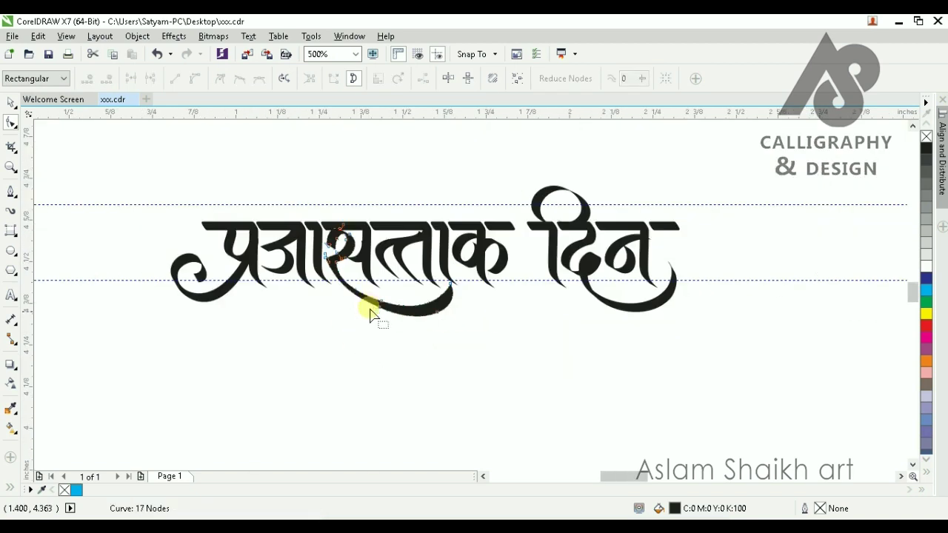
- Undo the last change to स's tail, add a node on its narrow outer edge and delete the surplus nodes beyond it
key(space)
key(Escape)
scroll(371, 288, up, 1)
key(ctrl+z)
click(370, 382)
click(405, 336)
scroll(405, 336, up, 1)
key(space)
scroll(237, 225, up, 1)
double_click(200, 216)
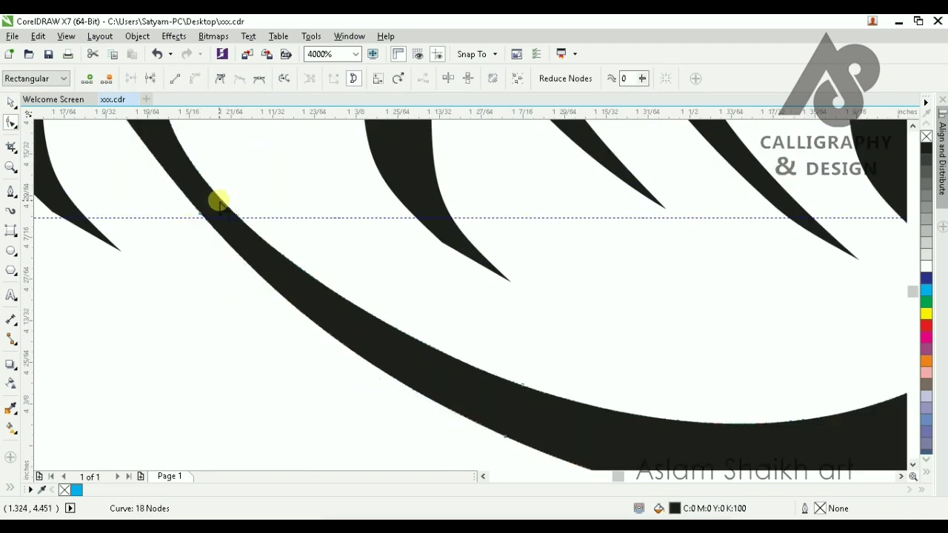
scroll(283, 240, down, 2)
key(Delete)
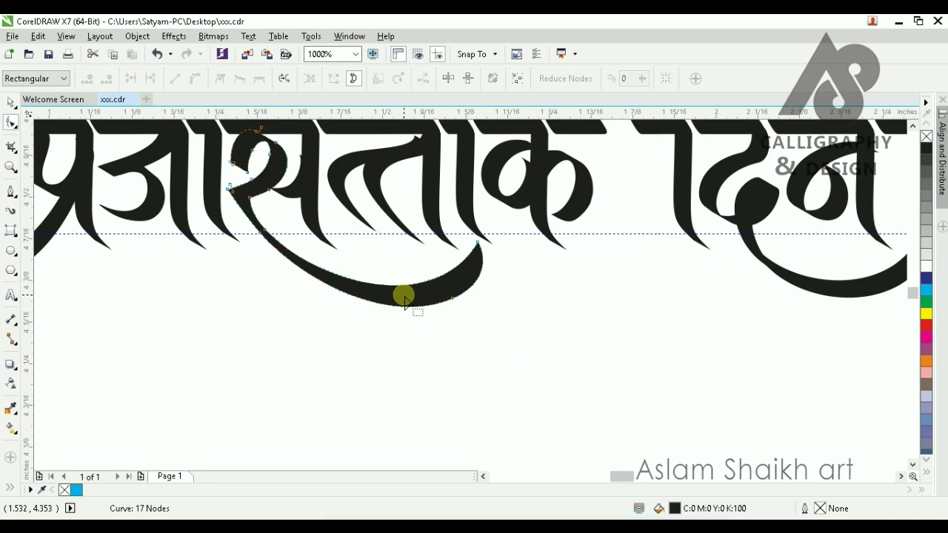
key(space)
scroll(409, 323, down, 2)
click(417, 358)
- Delete the surplus node at the bottom corner of the inner edge of द's bowl in दिन
scroll(434, 323, up, 1)
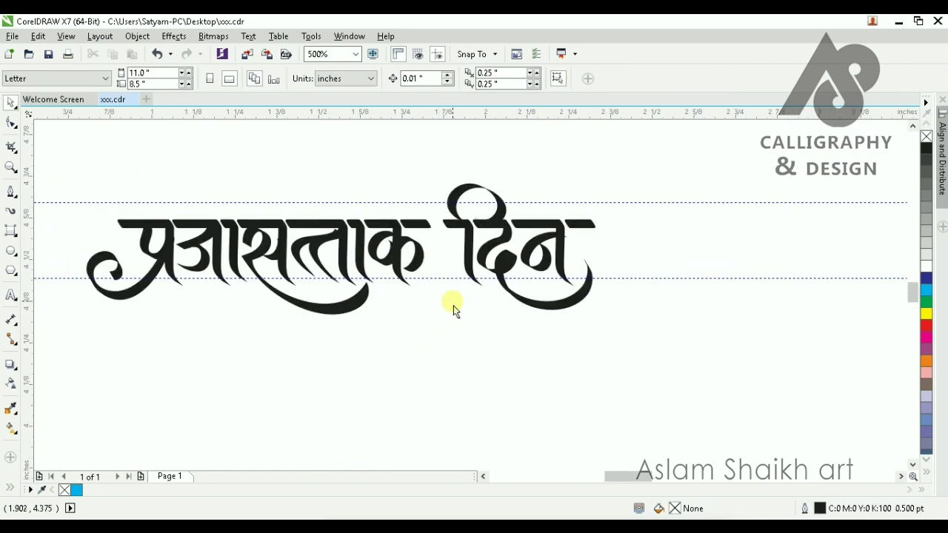
scroll(553, 225, up, 1)
click(455, 301)
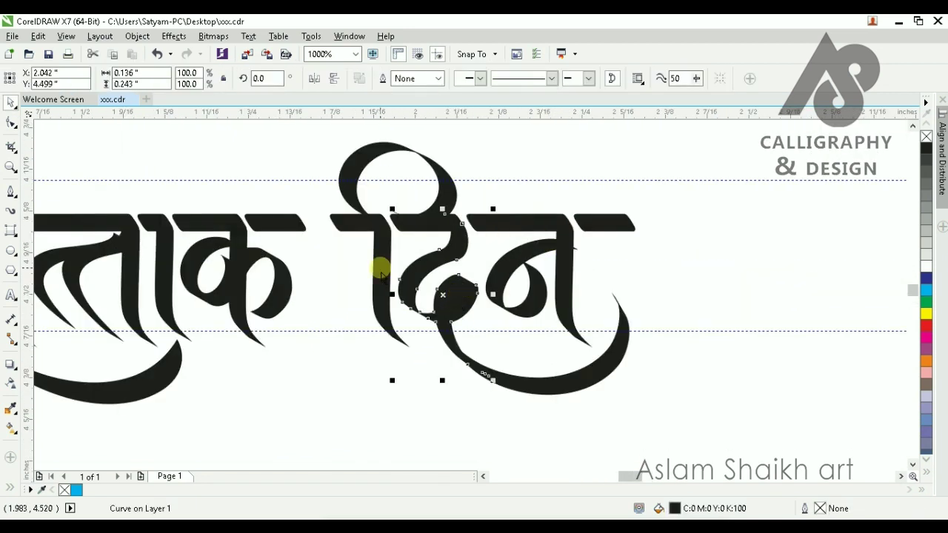
click(11, 121)
scroll(385, 338, up, 3)
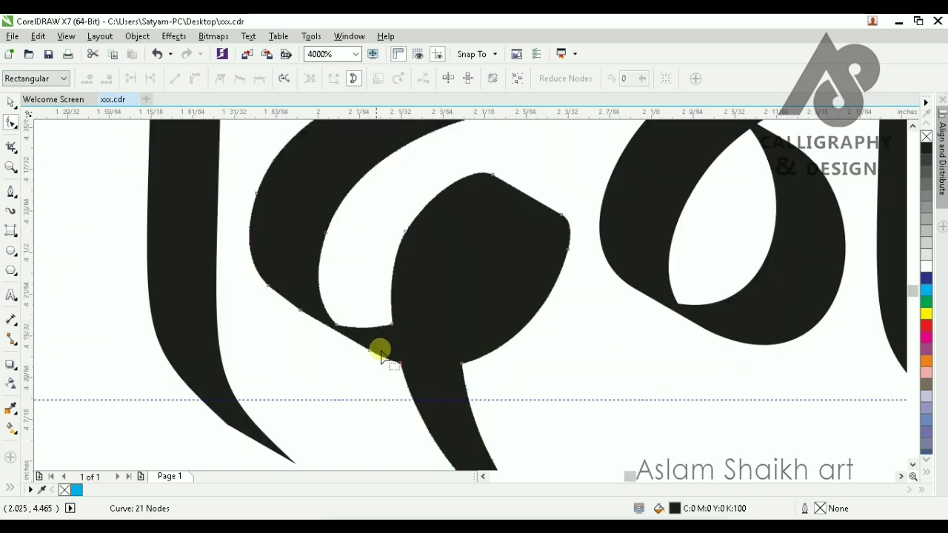
scroll(364, 338, down, 1)
scroll(335, 358, up, 1)
drag(337, 347, 355, 320)
key(Delete)
- Delete the surplus corner nodes along the lower outer edge of द's bowl to form one continuous curve
scroll(384, 296, down, 2)
scroll(389, 299, up, 2)
scroll(393, 349, down, 1)
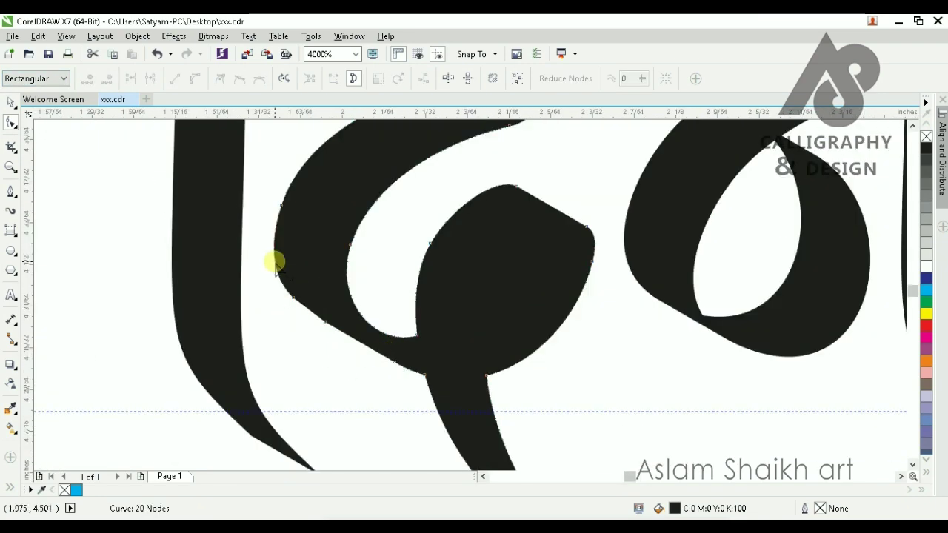
key(Delete)
key(Delete)
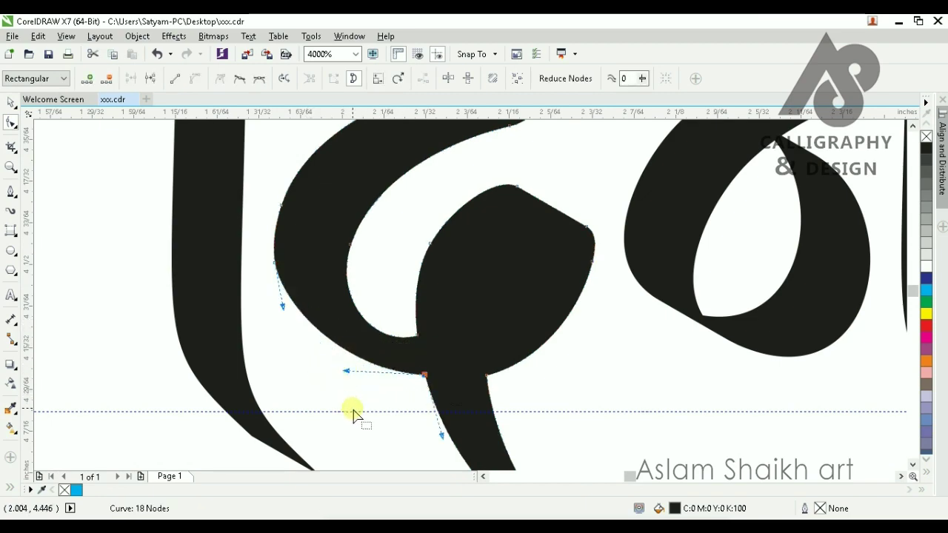
- Weld द's body and its long tail stroke into one curve
scroll(353, 412, down, 4)
scroll(400, 318, up, 2)
scroll(406, 326, down, 2)
scroll(406, 325, up, 2)
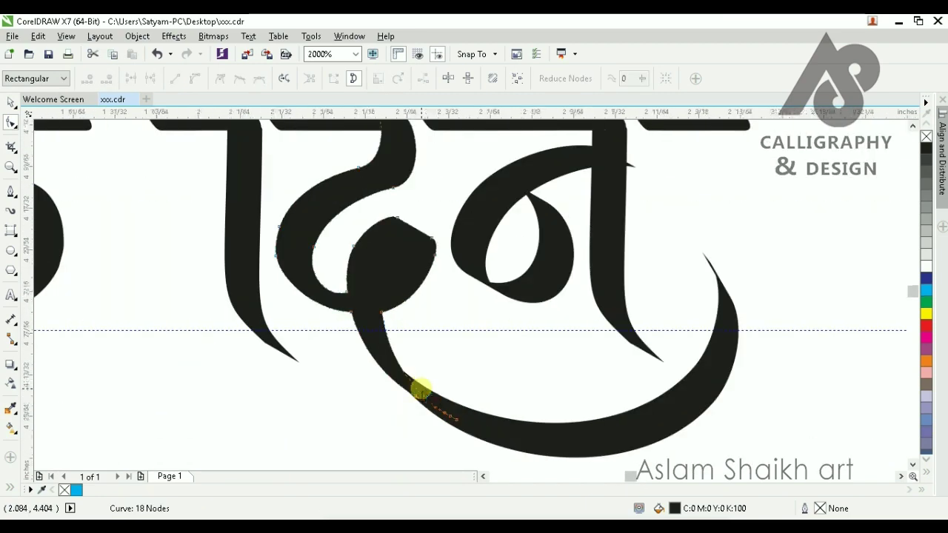
key(space)
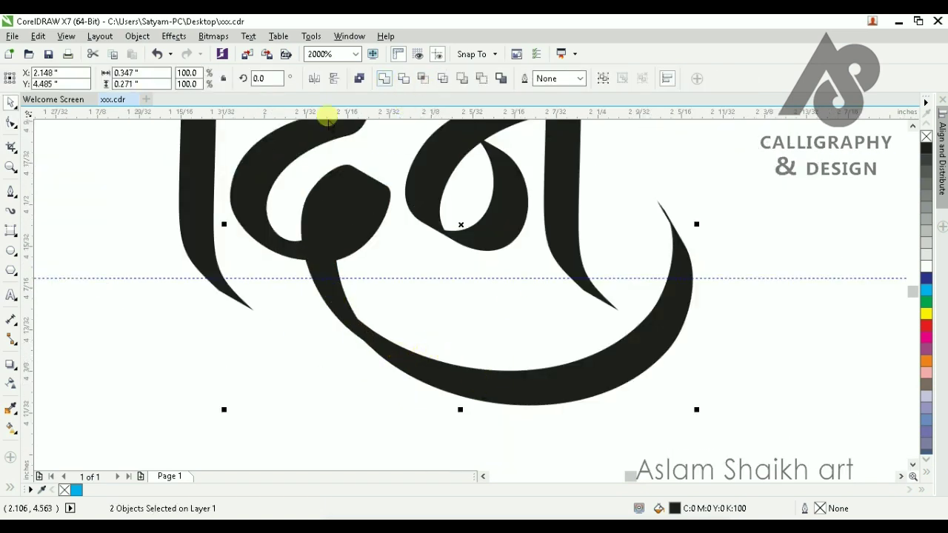
- Add nodes on the outer and inner edges of द's tail and delete the surplus nodes at its joint
key(space)
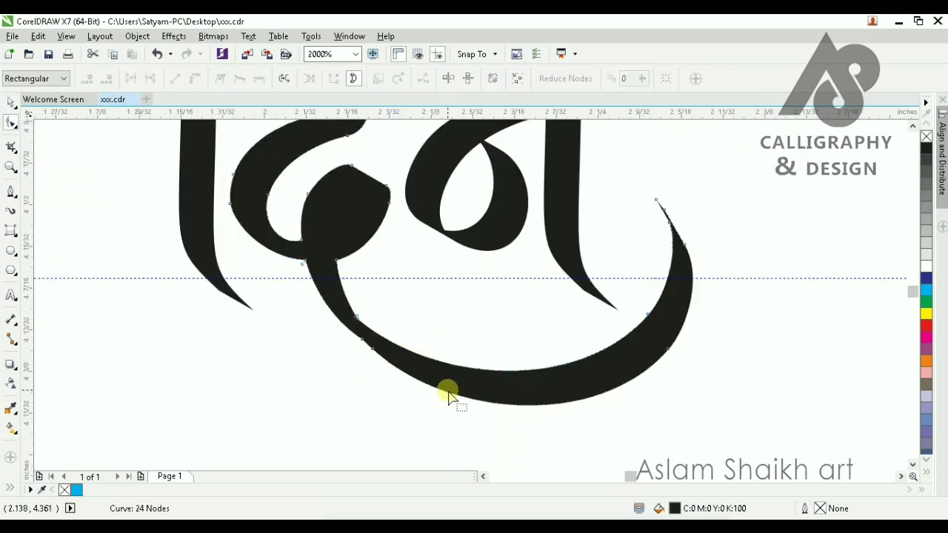
double_click(441, 390)
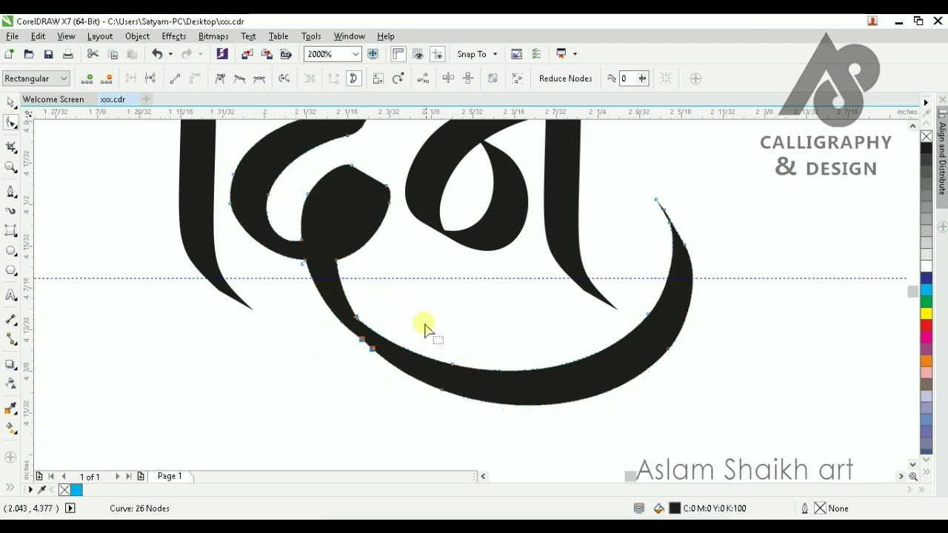
key(Delete)
scroll(414, 308, down, 2)
scroll(419, 311, up, 1)
key(space)
click(585, 280)
scroll(408, 271, down, 2)
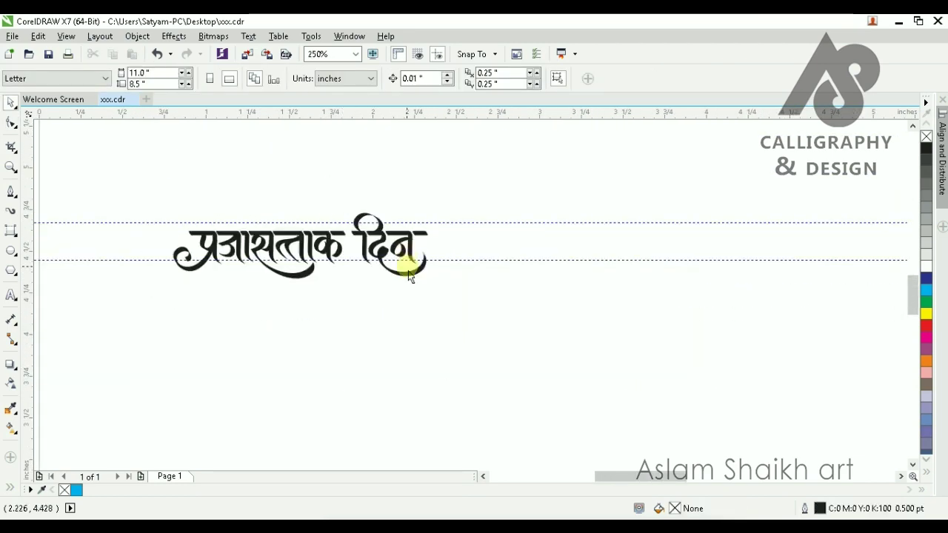
- Add a node on the right inner edge of न's loop, delete the bottom corner node and round the counter
scroll(411, 275, up, 4)
click(419, 216)
click(17, 124)
scroll(452, 281, up, 5)
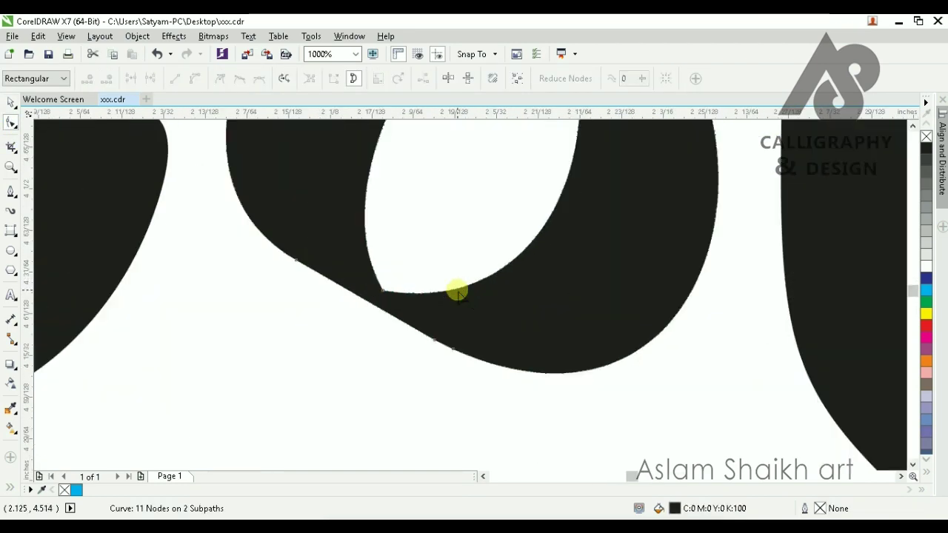
double_click(532, 331)
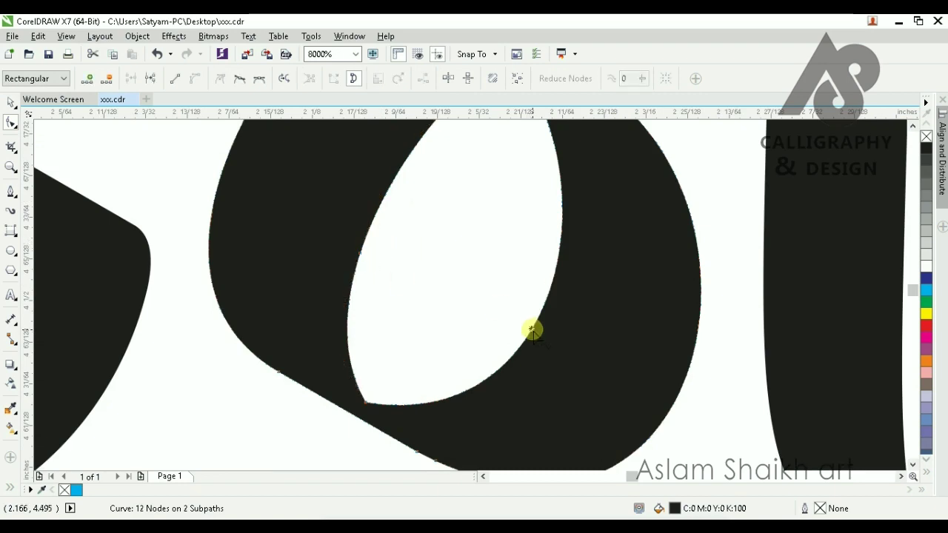
key(Delete)
double_click(383, 401)
drag(384, 401, 388, 391)
scroll(436, 366, down, 3)
key(space)
click(535, 332)
- Delete the surplus nodes where न's loop meets its upper stroke, add a right outer-edge node and refine the junction
scroll(473, 340, up, 2)
click(446, 299)
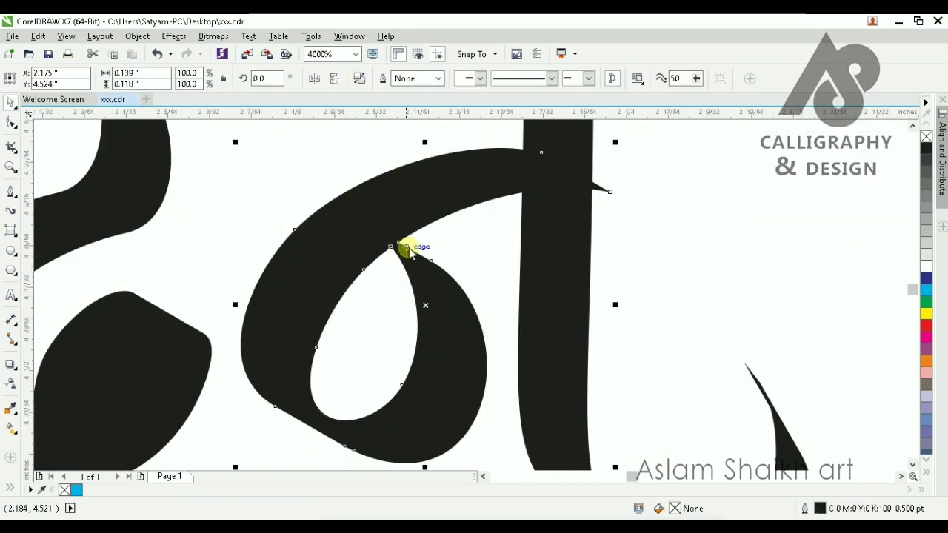
key(space)
scroll(411, 235, up, 2)
drag(350, 267, 423, 271)
scroll(423, 271, down, 1)
key(Delete)
scroll(419, 252, down, 2)
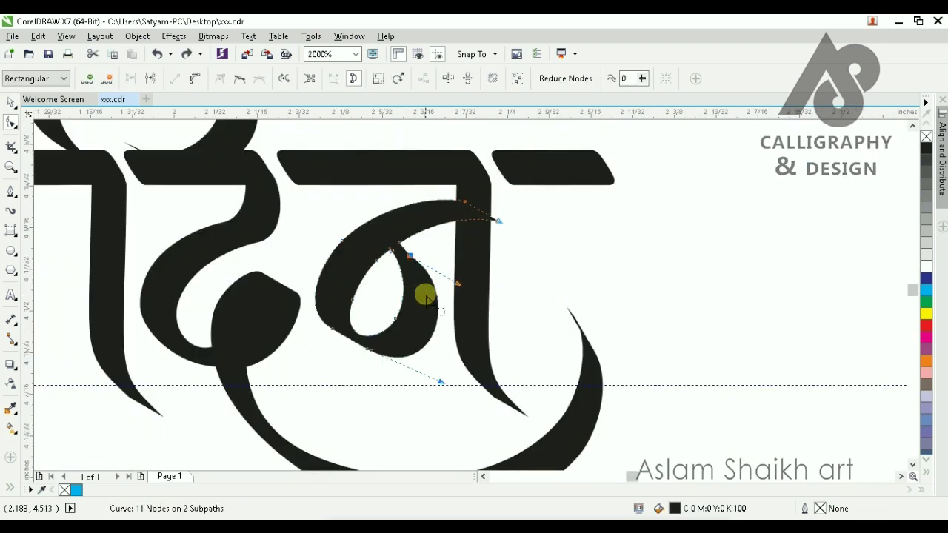
scroll(439, 323, up, 1)
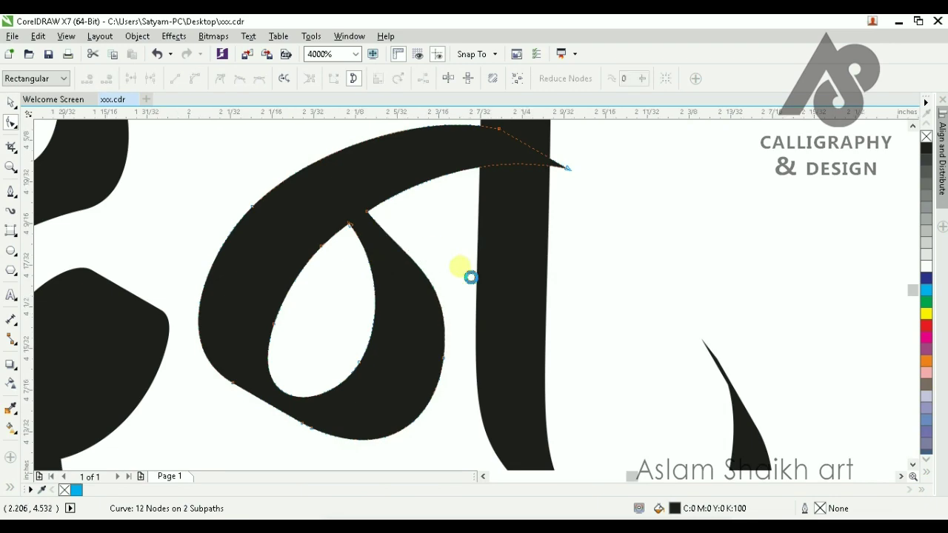
scroll(462, 271, down, 3)
click(585, 327)
scroll(450, 271, up, 2)
drag(451, 242, 456, 239)
click(356, 256)
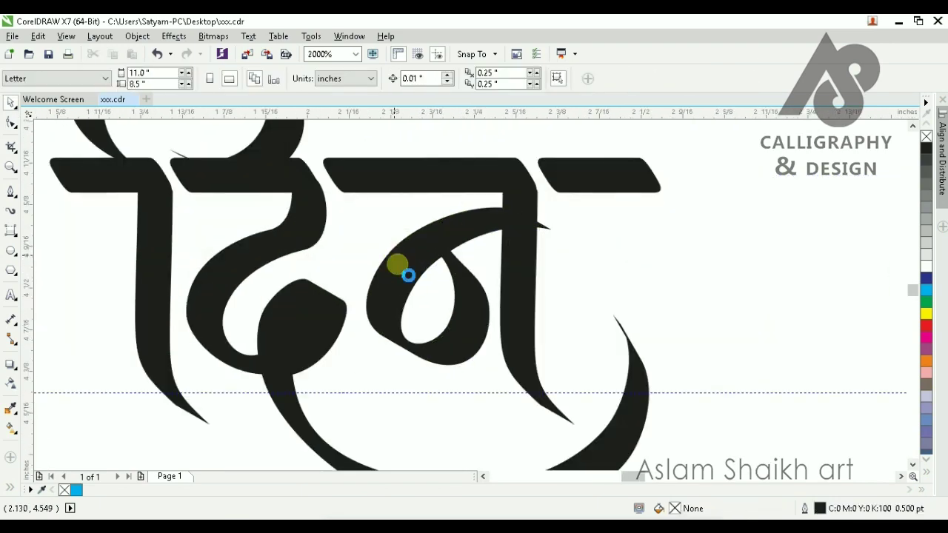
- Move न's loop and stem slightly left, closer to द
scroll(402, 269, down, 2)
scroll(413, 267, up, 2)
click(427, 248)
shift+click(476, 305)
drag(490, 280, 485, 280)
click(577, 266)
- Shift the short headline bar at the end of दिन left to close the gap beside न's stem
scroll(363, 261, down, 2)
scroll(365, 274, up, 3)
scroll(444, 229, down, 2)
scroll(453, 228, up, 2)
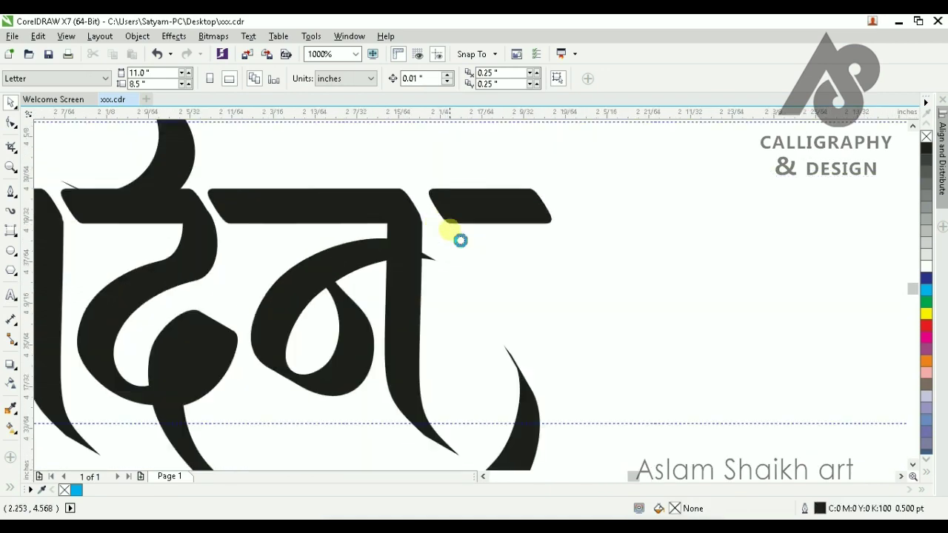
drag(479, 198, 459, 198)
click(412, 271)
scroll(412, 271, down, 4)
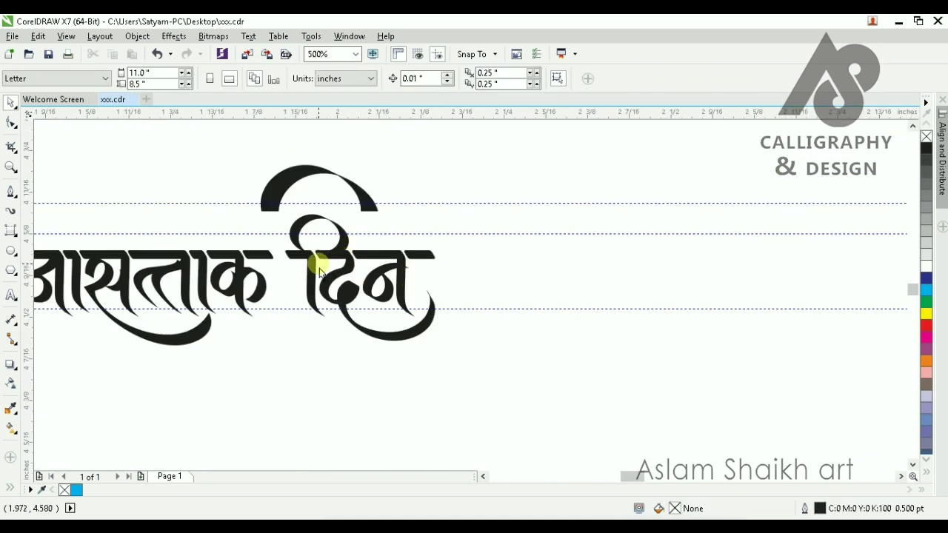
- Add outer- and inner-edge nodes on both sides of the ि loop's thin top and delete the surplus nodes between them
scroll(335, 259, up, 2)
scroll(343, 177, up, 2)
scroll(347, 259, down, 2)
click(285, 235)
click(10, 123)
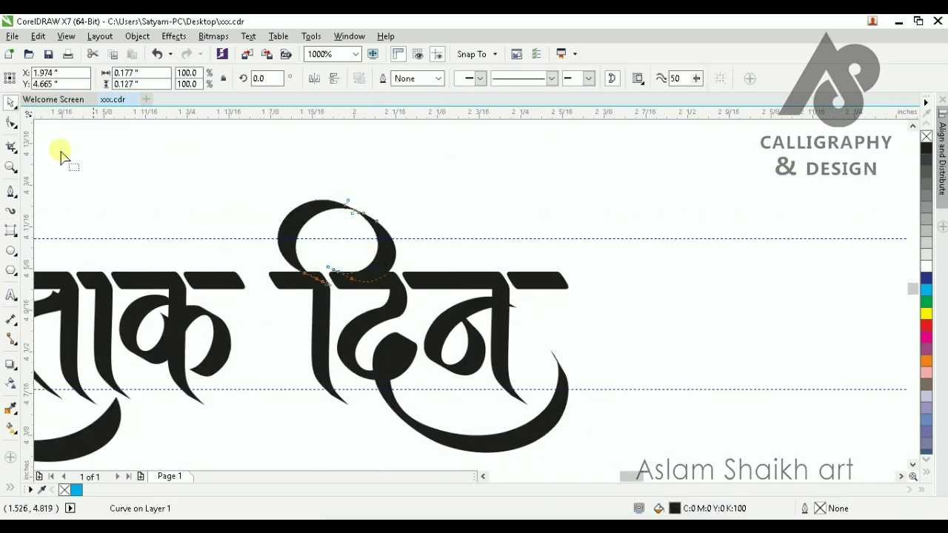
scroll(319, 190, up, 2)
scroll(296, 213, down, 1)
double_click(270, 197)
double_click(276, 240)
double_click(486, 341)
double_click(529, 320)
drag(482, 202, 343, 307)
key(Delete)
- Add a node on the inner edge of the ि loop's thin part, pull it inward and remove the surplus node
scroll(380, 250, up, 2)
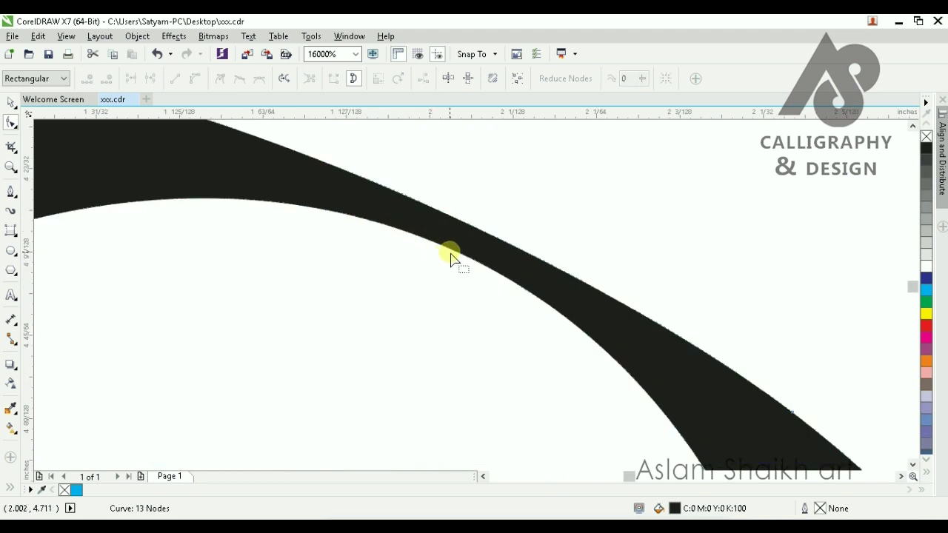
double_click(450, 249)
drag(451, 250, 445, 272)
scroll(442, 271, down, 3)
key(Delete)
scroll(438, 256, up, 2)
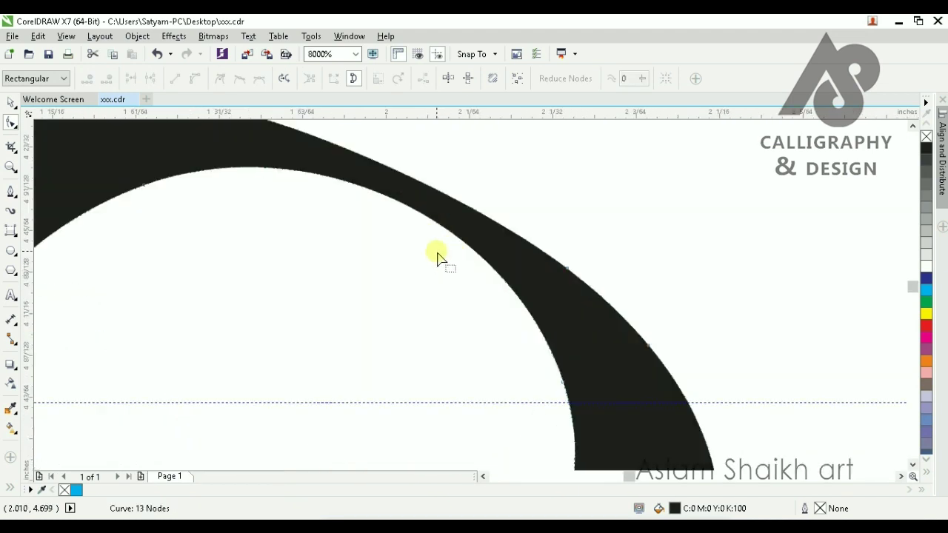
- Delete a surplus outer-edge node on the ि loop and bow its thin outer edge slightly outward using a temporary node
scroll(437, 254, down, 2)
drag(526, 233, 457, 268)
key(Delete)
scroll(402, 229, up, 1)
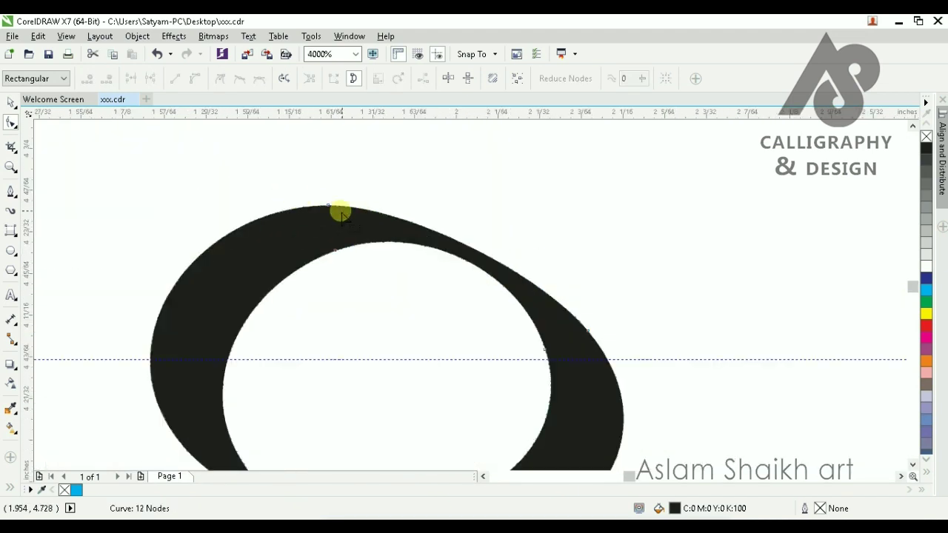
double_click(476, 251)
drag(477, 251, 479, 241)
key(Delete)
scroll(528, 230, down, 3)
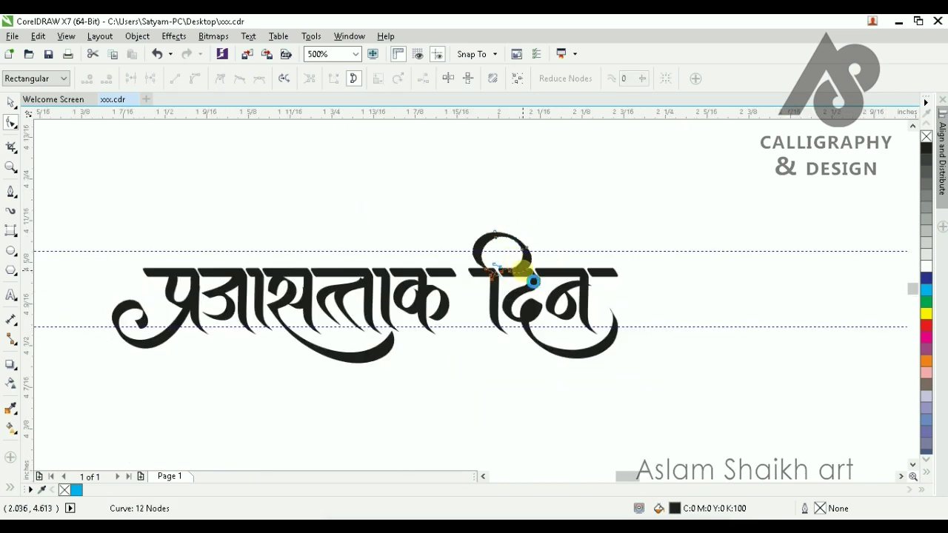
- Move the top inner-edge node of the ि loop slightly right to even out the counter
scroll(423, 205, up, 2)
scroll(402, 201, down, 1)
scroll(402, 163, up, 2)
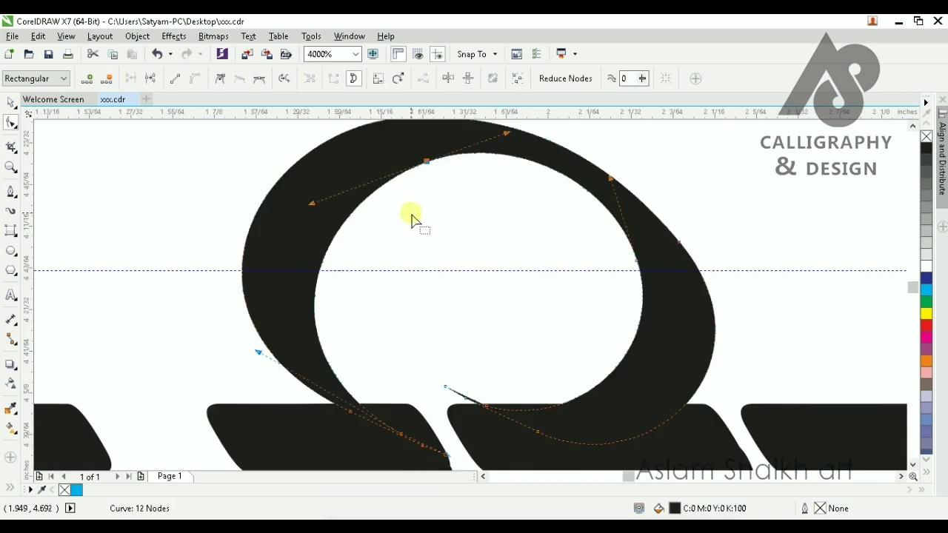
drag(426, 162, 442, 163)
key(space)
scroll(450, 249, down, 2)
click(579, 237)
- Select all the pieces of दिन and place the word on a second line beneath the middle of प्रजासत्ताक
scroll(354, 259, down, 2)
scroll(382, 287, up, 2)
scroll(522, 316, down, 2)
drag(584, 370, 463, 205)
scroll(484, 322, up, 1)
scroll(573, 257, down, 1)
drag(549, 256, 485, 301)
scroll(432, 335, up, 1)
scroll(518, 332, up, 1)
scroll(487, 285, down, 1)
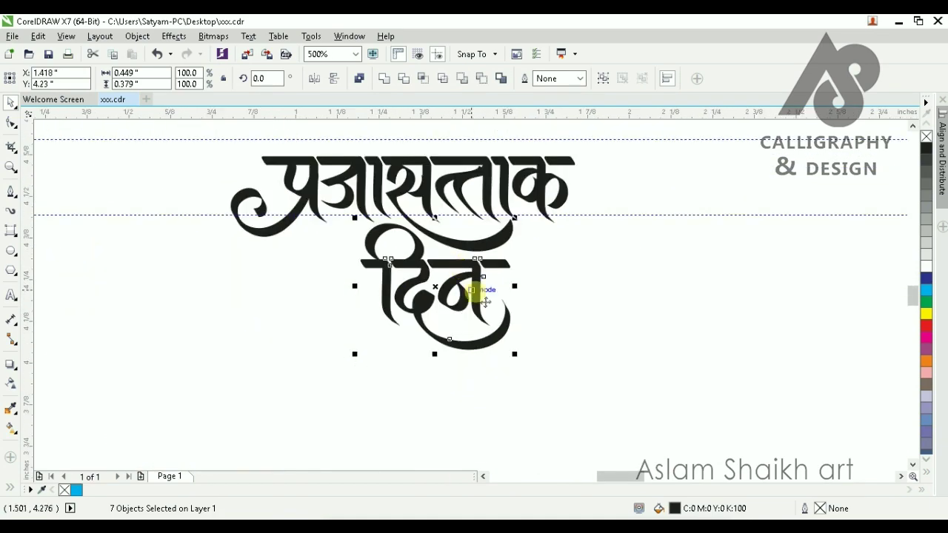
click(533, 289)
scroll(431, 254, down, 1)
scroll(444, 250, up, 1)
- Try moving दिन further right under प्रजासत्ताक and undo the move
drag(575, 450, 319, 229)
drag(437, 277, 583, 276)
key(ctrl+z)
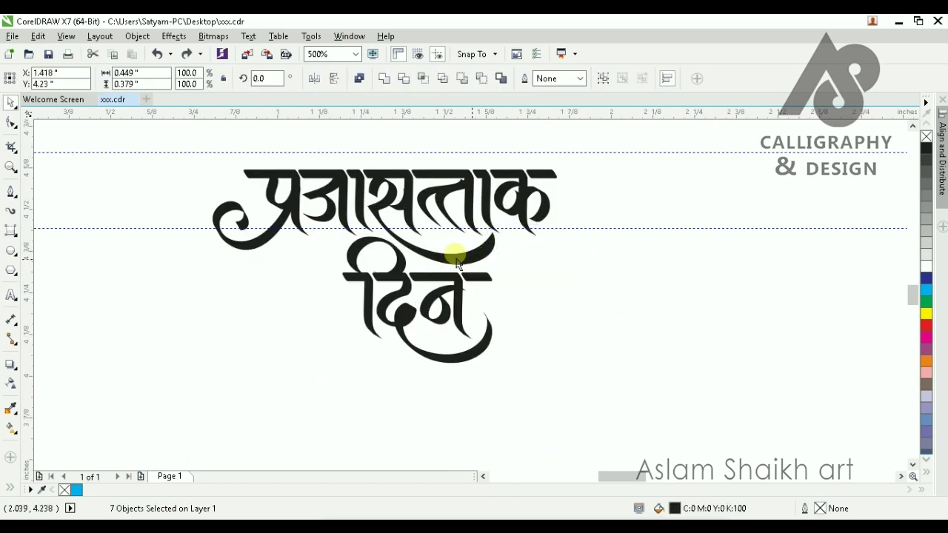
key(Escape)
- Extend the headline bar of प्र to the left by shifting its end nodes
scroll(415, 256, down, 1)
scroll(340, 232, up, 1)
click(272, 182)
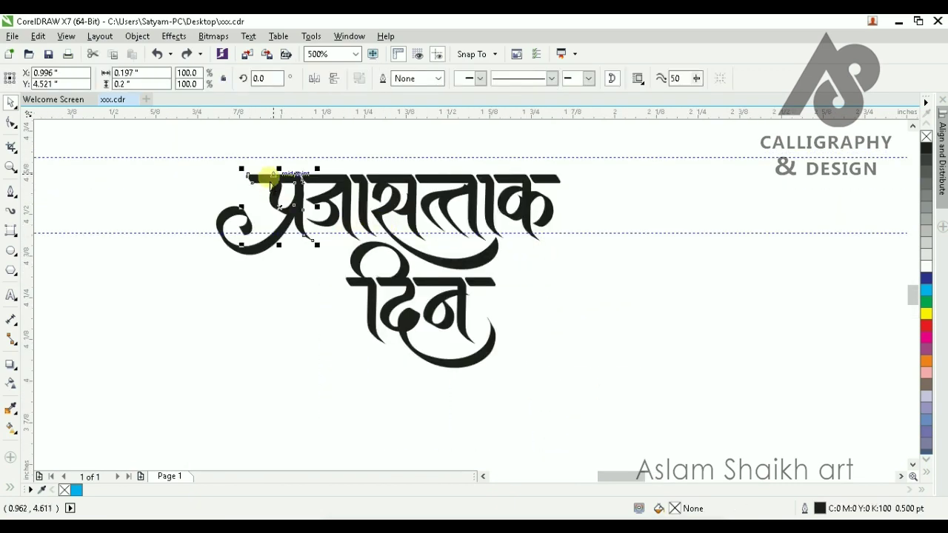
key(F10)
scroll(237, 182, up, 1)
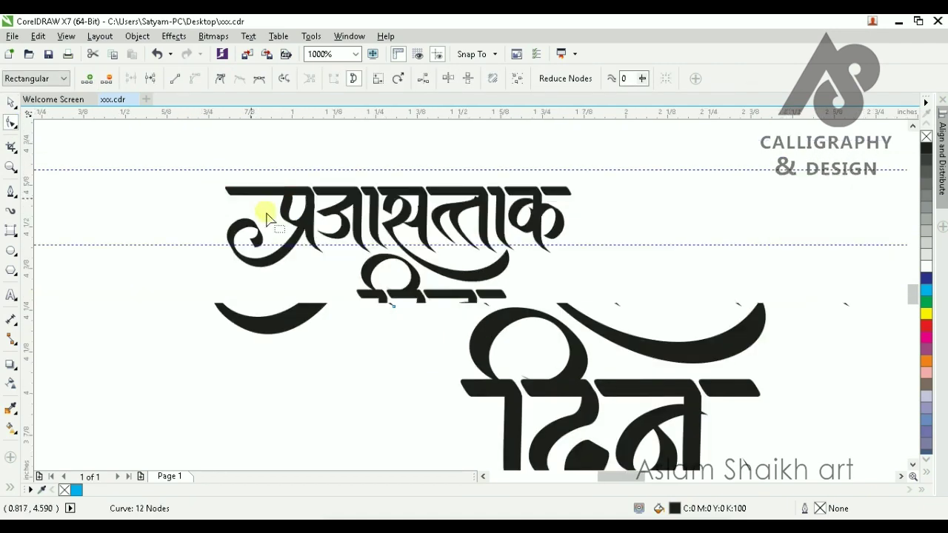
scroll(266, 218, down, 1)
- Extend क's headline bar to the right by shifting its end nodes
key(space)
scroll(401, 220, up, 2)
click(448, 144)
key(space)
mouse_move(456, 130)
mouse_down()
mouse_move(483, 178)
mouse_move(531, 156)
mouse_up()
scroll(515, 169, down, 2)
key(space)
key(Escape)
- Extend the headline bar at the start of दिन to the left by shifting its end nodes
scroll(382, 236, up, 3)
click(375, 259)
key(space)
drag(305, 218, 374, 322)
mouse_move(249, 205)
mouse_down()
mouse_move(343, 290)
mouse_move(205, 281)
mouse_up()
scroll(392, 265, down, 2)
- Extend the headline bar after न to the right by shifting its end nodes
scroll(509, 270, up, 1)
click(511, 260)
mouse_move(524, 233)
mouse_down()
mouse_move(561, 286)
mouse_move(617, 265)
mouse_up()
key(space)
scroll(588, 310, down, 2)
click(607, 340)
scroll(616, 311, up, 1)
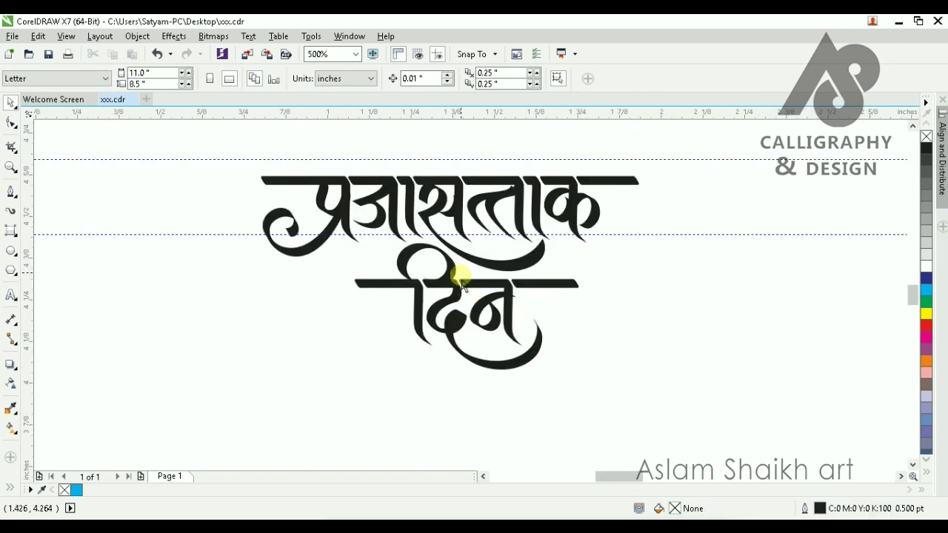
scroll(416, 256, down, 1)
scroll(433, 206, up, 1)
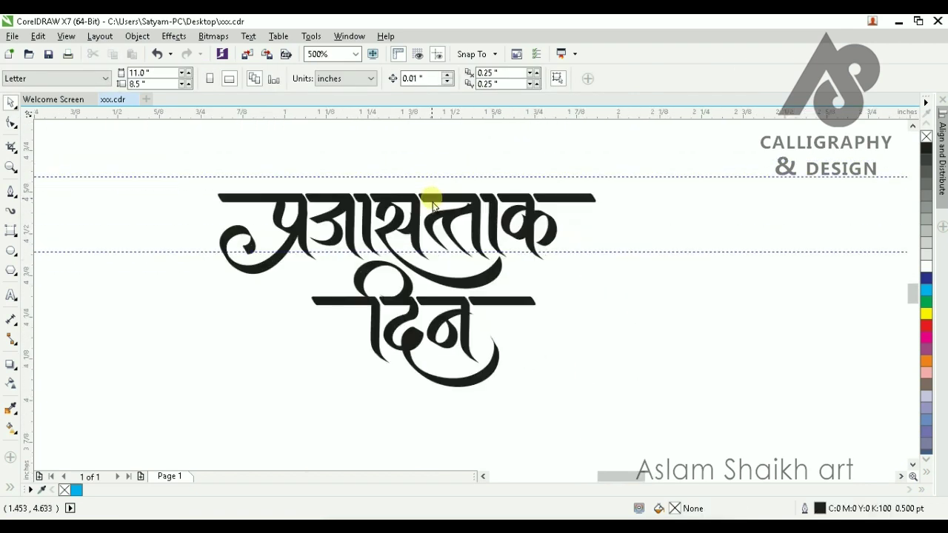
- Delete both horizontal guidelines crossing the lettering
click(345, 177)
key(ctrl+a)
key(Delete)
click(11, 167)
drag(165, 143, 661, 416)
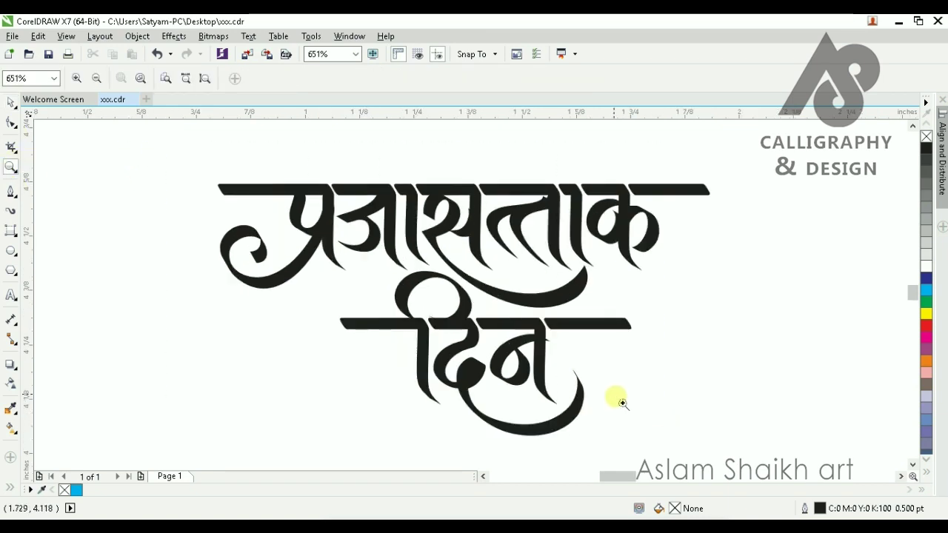
click(9, 101)
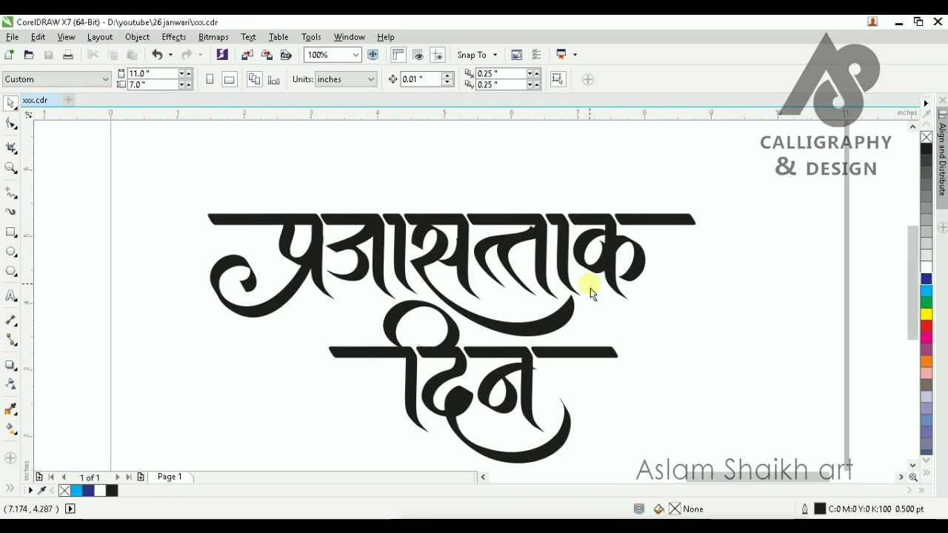
scroll(590, 288, down, 2)
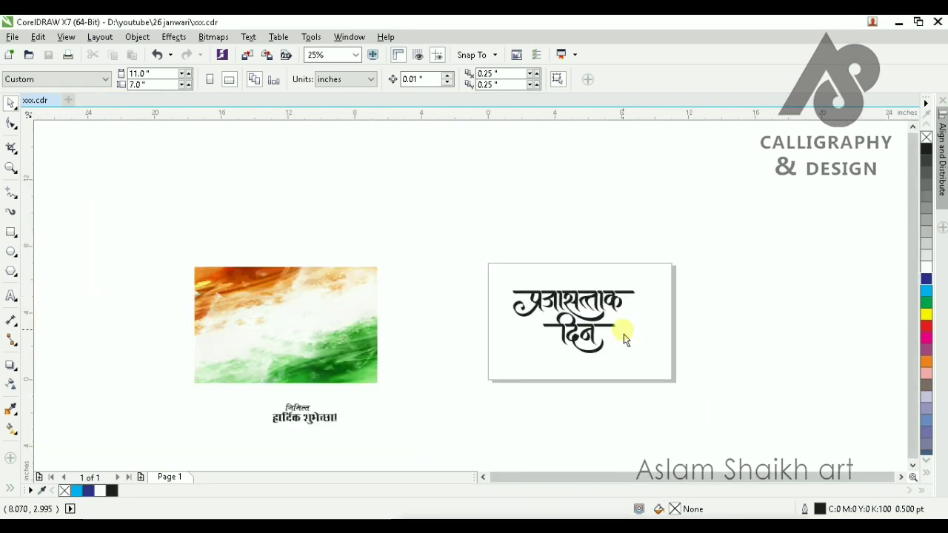
- Centre the tricolour background image on the page behind the lettering
click(370, 326)
key(p)
click(593, 445)
scroll(591, 305, up, 1)
- Fill the प्रजासत्ताक दिन lettering with solid dark blue (C100 M100 Y0 K0)
drag(339, 246, 752, 429)
click(459, 81)
click(383, 83)
scroll(559, 326, up, 1)
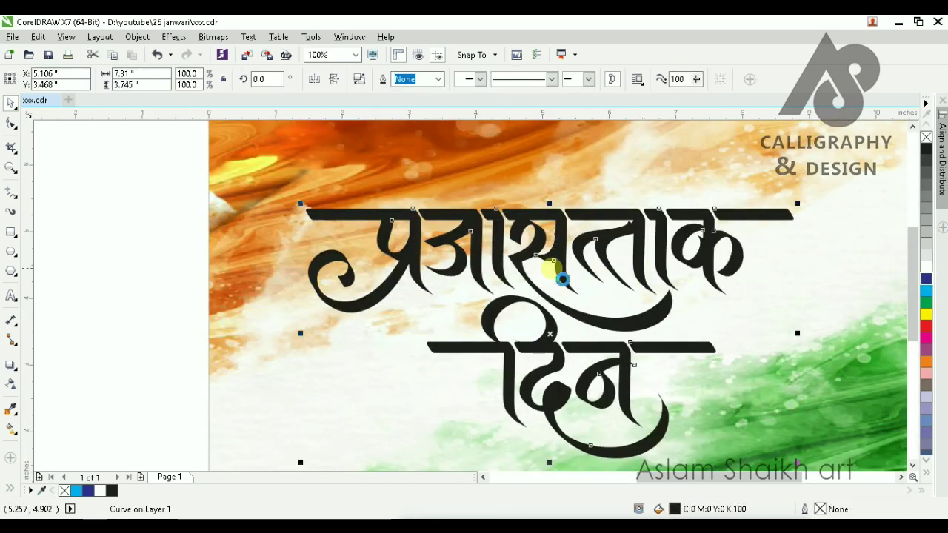
scroll(563, 279, down, 2)
- Move the two-line greeting onto the background's green area below दिन and enlarge it to about 4.42 by 1.43 inches
drag(224, 328, 374, 392)
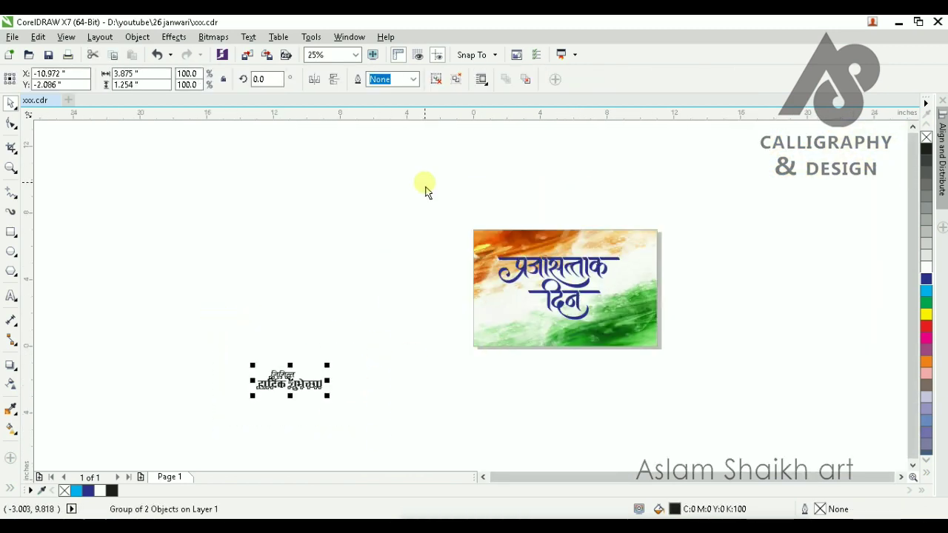
drag(291, 395, 600, 318)
scroll(598, 317, up, 2)
scroll(662, 335, down, 1)
scroll(633, 379, up, 1)
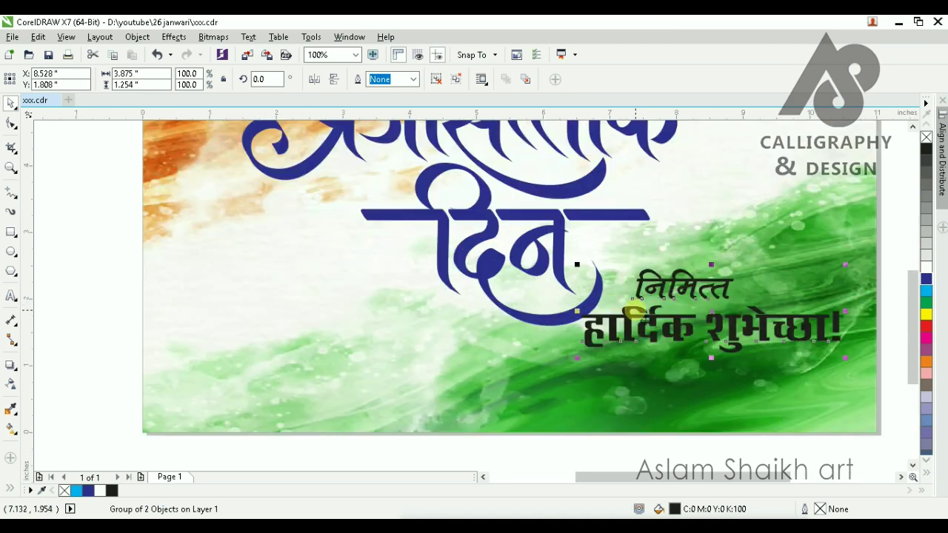
drag(575, 359, 538, 407)
drag(651, 347, 654, 361)
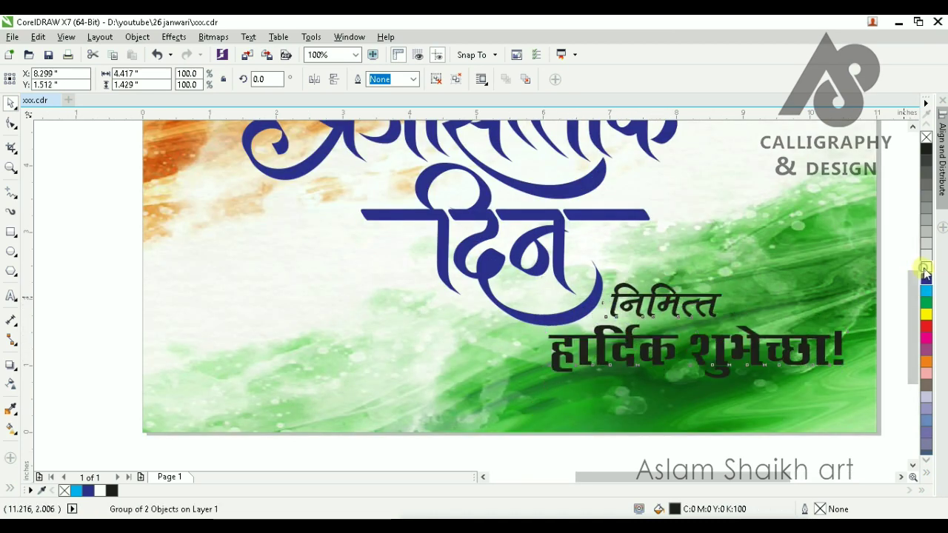
- Fill the greeting text with white and shift it slightly closer to the background's lower-right corner
click(921, 268)
scroll(652, 325, down, 2)
click(719, 391)
scroll(662, 352, up, 2)
click(662, 352)
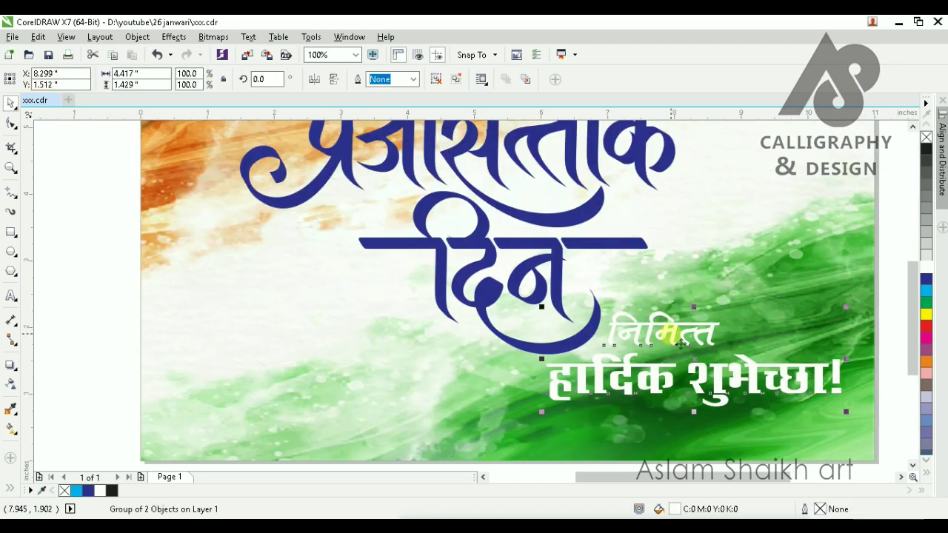
scroll(636, 336, down, 2)
click(659, 328)
scroll(649, 319, up, 1)
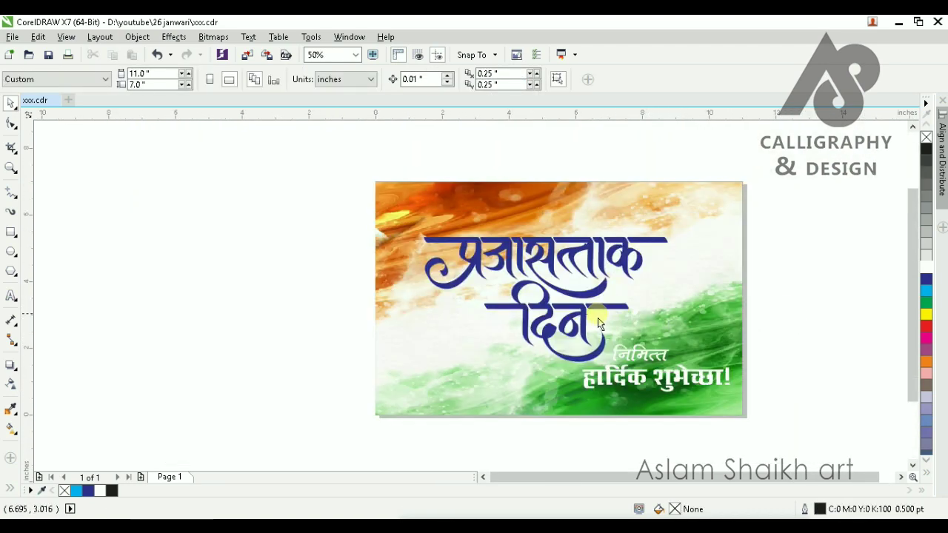
- Add a white hairline outline to the प्रजासत्ताक दिन lettering
click(591, 274)
scroll(593, 273, up, 1)
scroll(629, 268, down, 2)
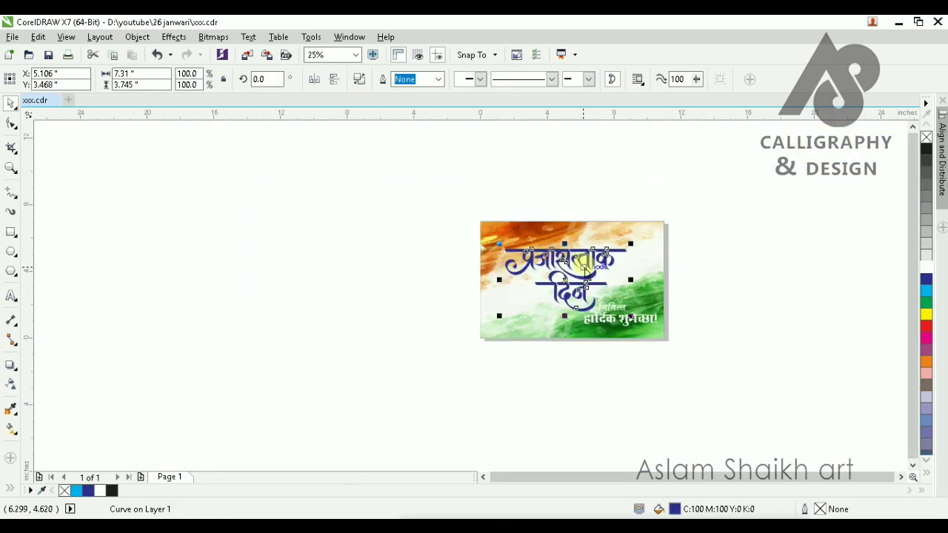
scroll(657, 266, up, 1)
scroll(534, 259, up, 3)
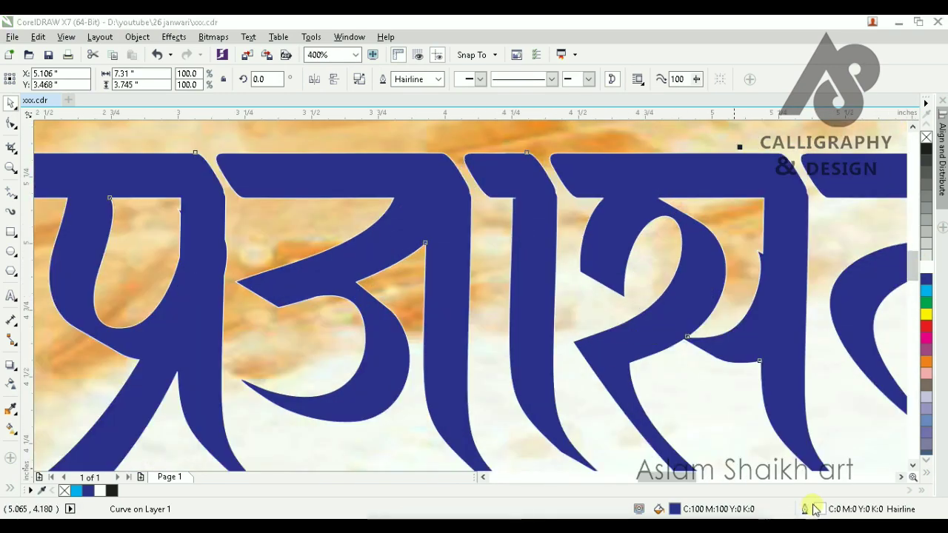
- Set the lettering's outline width to 4 pt
double_click(804, 508)
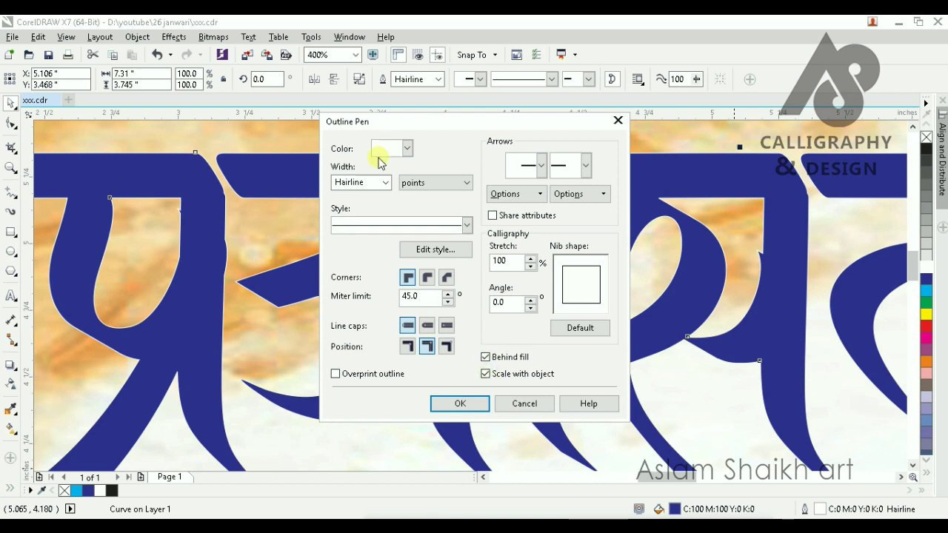
click(379, 185)
click(370, 268)
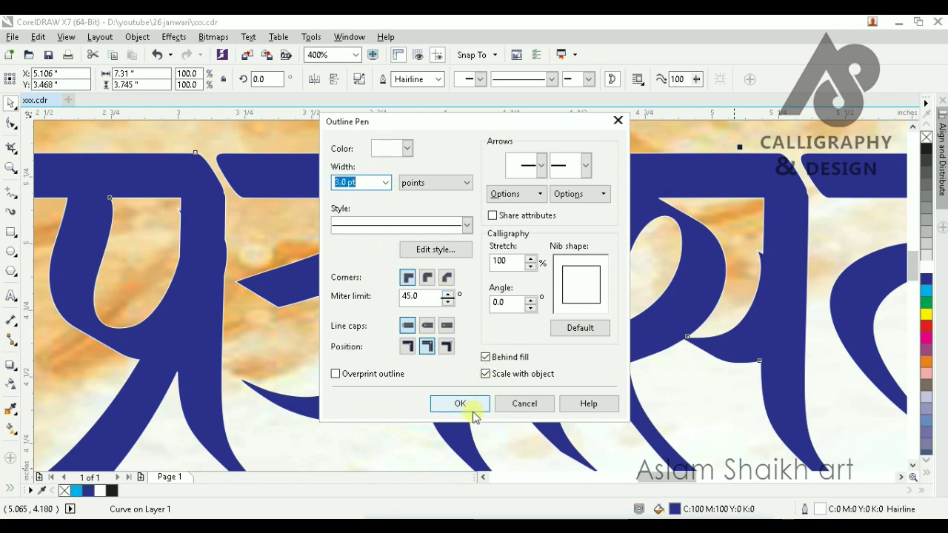
click(463, 405)
text(4)
key(Return)
scroll(545, 264, down, 2)
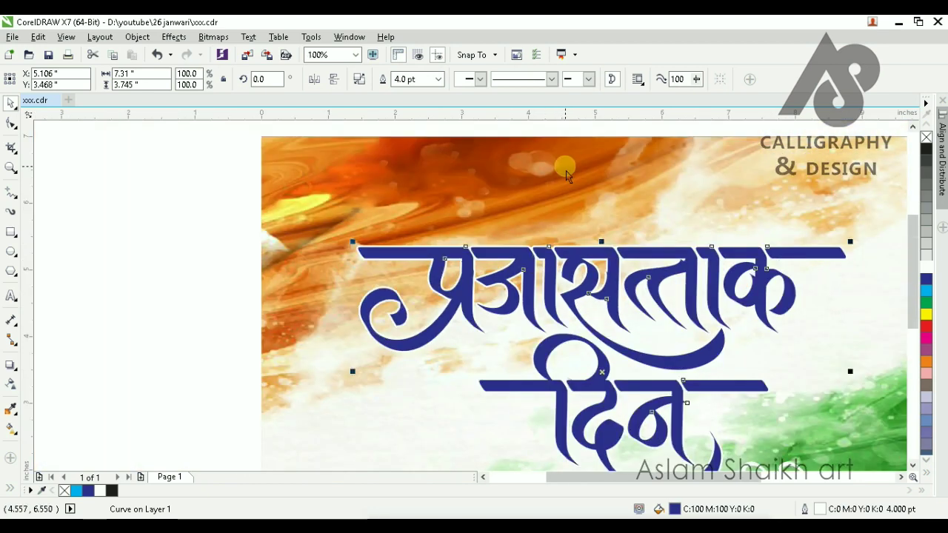
scroll(592, 236, down, 2)
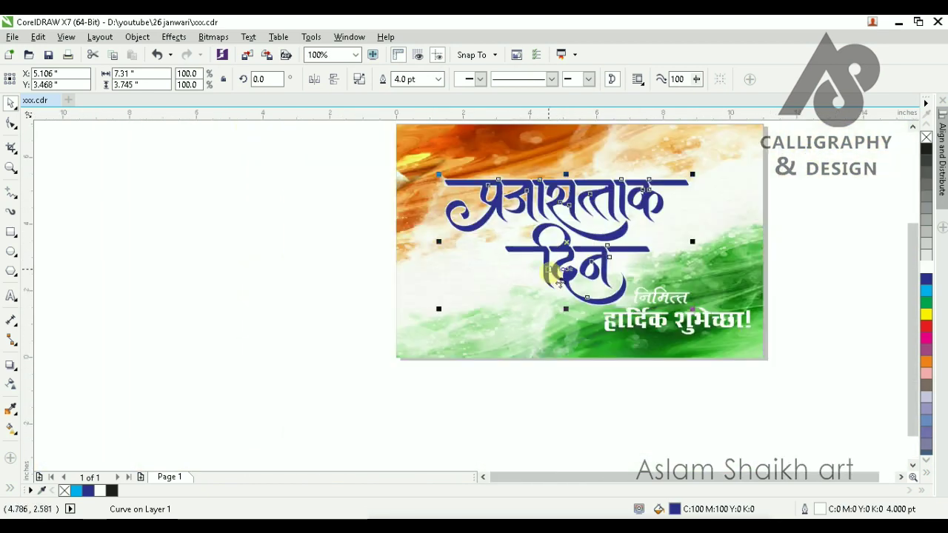
- Apply a linear fountain fill from dark blue to cyan across the lettering
scroll(538, 208, up, 2)
click(10, 429)
drag(603, 319, 661, 170)
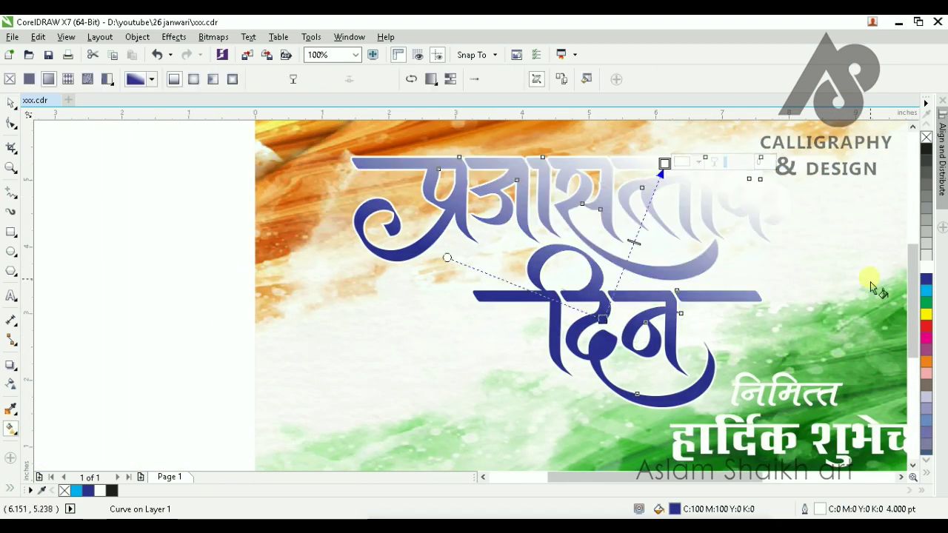
click(926, 291)
scroll(510, 285, down, 2)
scroll(511, 285, up, 2)
- Change the lettering's gradient to an elliptical fountain fill with a cyan centre and dark blue outer colour
click(193, 79)
drag(644, 211, 636, 209)
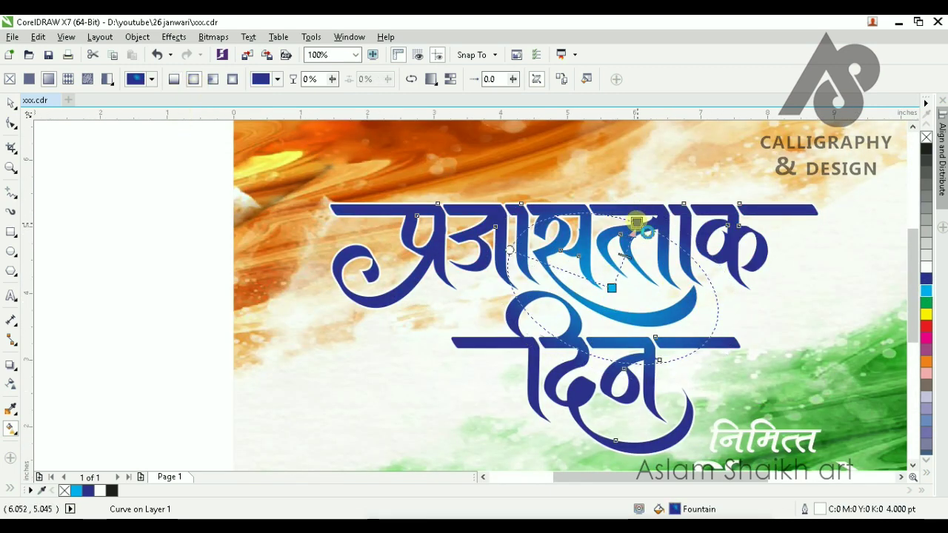
click(10, 101)
click(10, 101)
scroll(520, 276, down, 2)
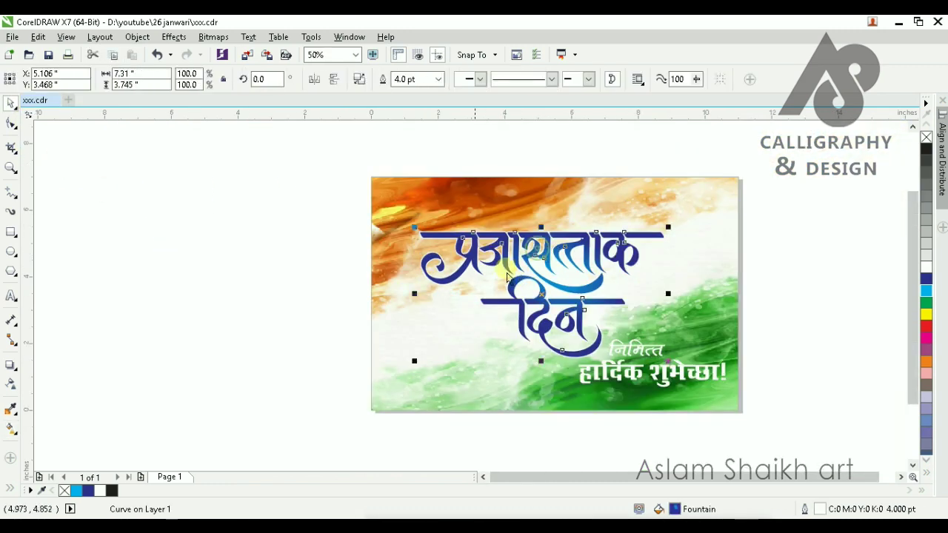
- Add a black drop shadow to the प्रजासत्ताक दिन lettering with feathering of 5
click(12, 365)
scroll(543, 273, up, 1)
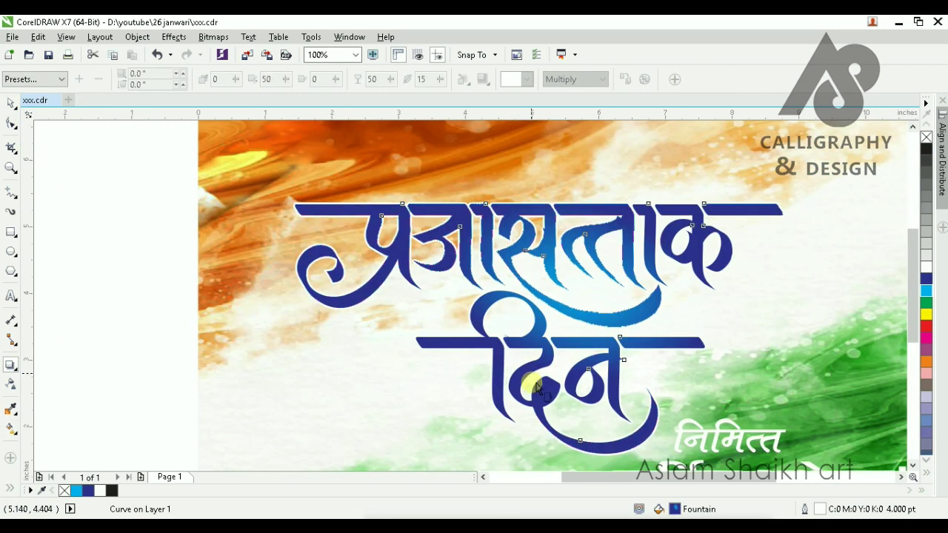
drag(538, 328, 533, 385)
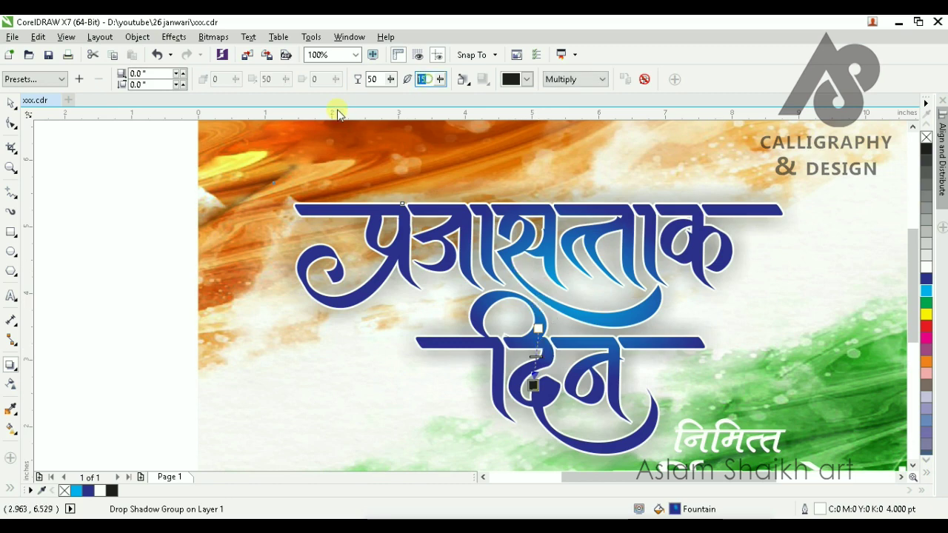
scroll(628, 280, down, 1)
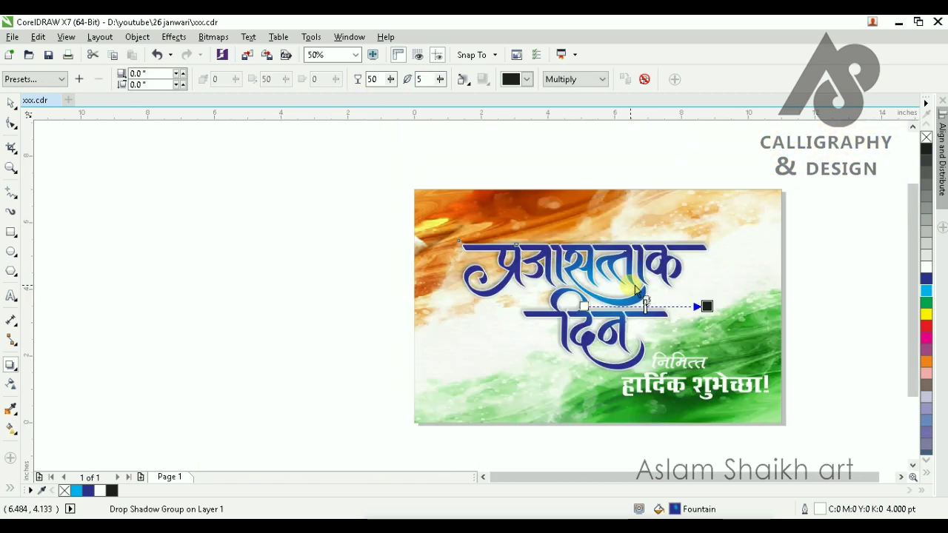
- Offset the lettering's drop shadow slightly downward
scroll(582, 301, up, 1)
click(176, 85)
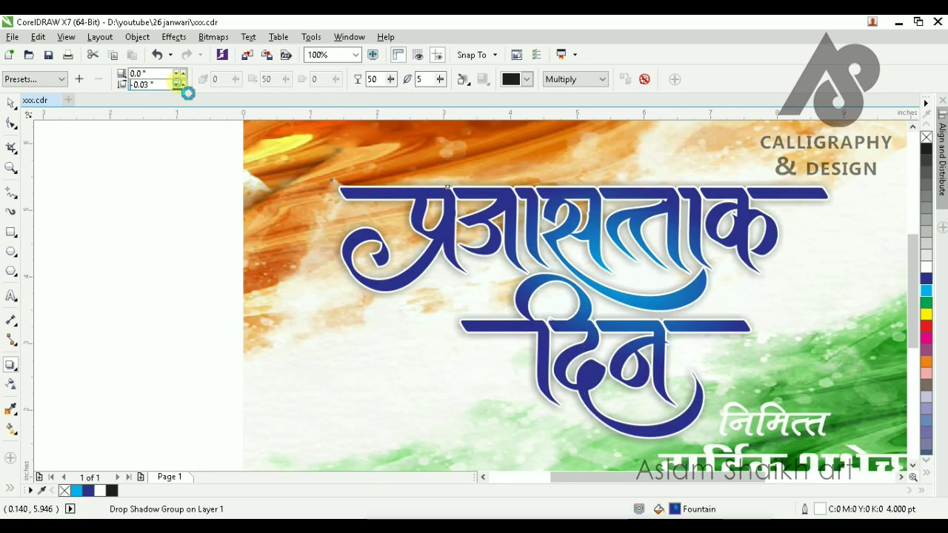
scroll(460, 296, down, 1)
click(11, 103)
click(171, 216)
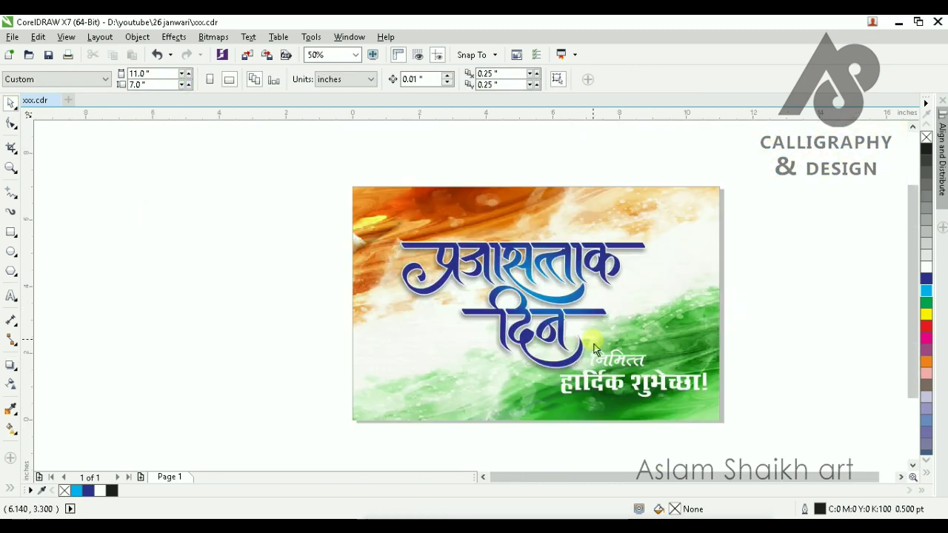
- Add a drop shadow to the white two-line greeting text
drag(501, 338, 773, 444)
scroll(635, 384, up, 2)
scroll(634, 384, down, 1)
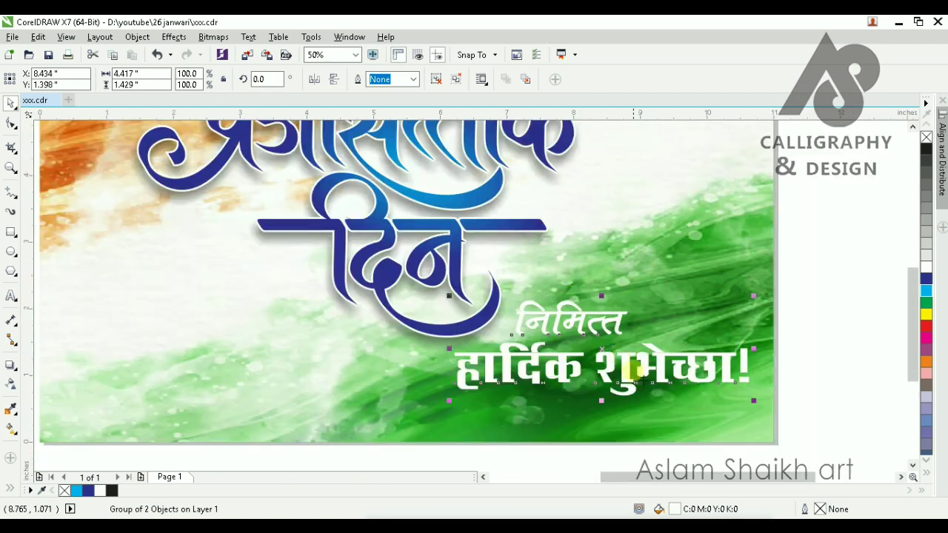
click(12, 366)
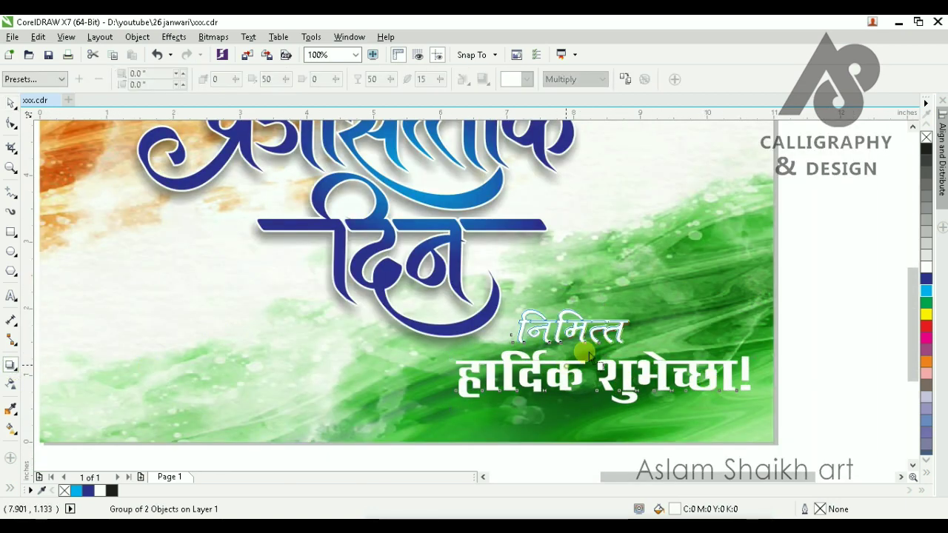
drag(601, 364, 643, 391)
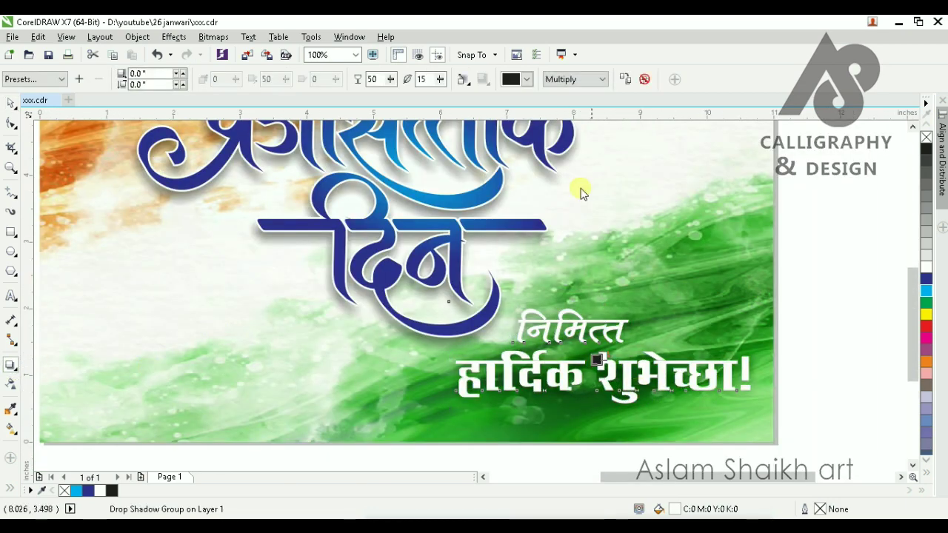
- Set the greeting's shadow colour to dark green with CMYK values C100, M0, Y100, K80
click(528, 79)
click(546, 180)
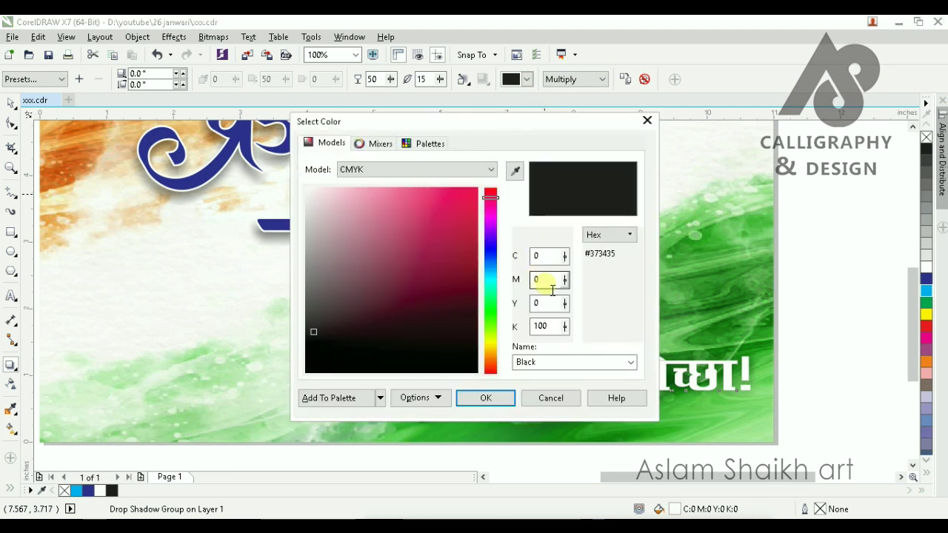
click(490, 308)
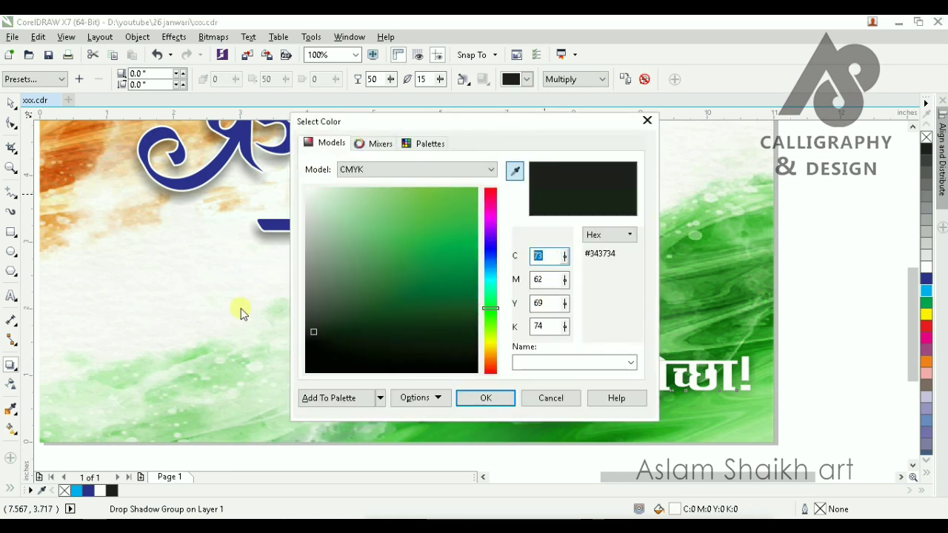
text(1001)
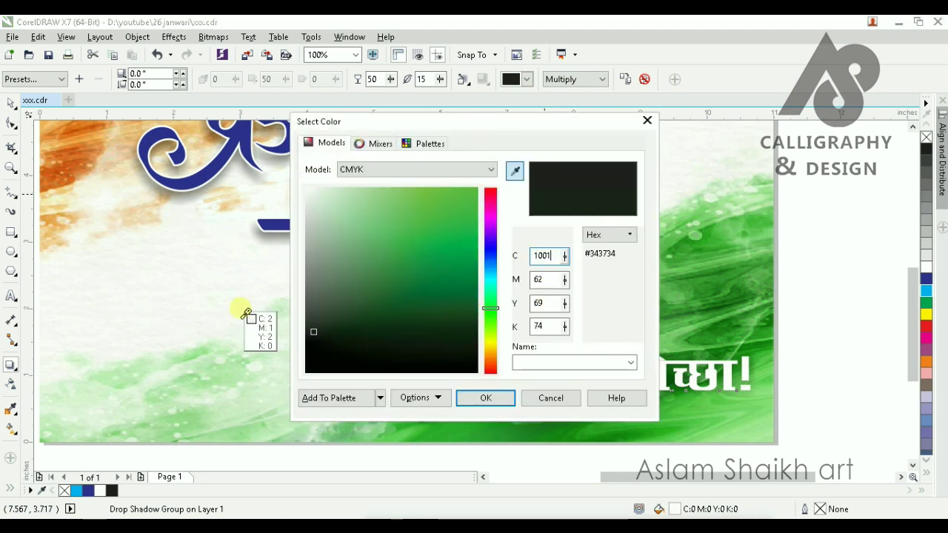
key(Escape)
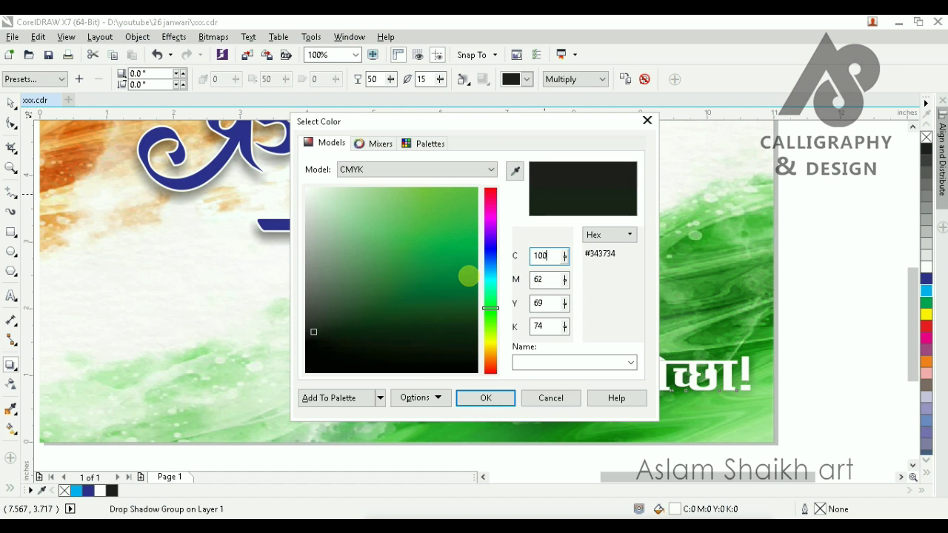
key(Tab)
text(0)
key(Tab)
text(100)
key(Tab)
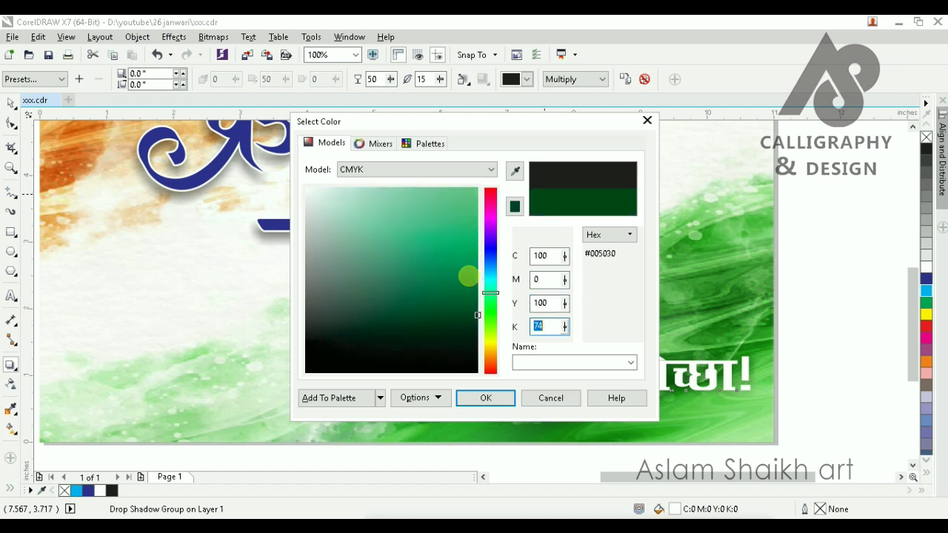
text(80)
key(Return)
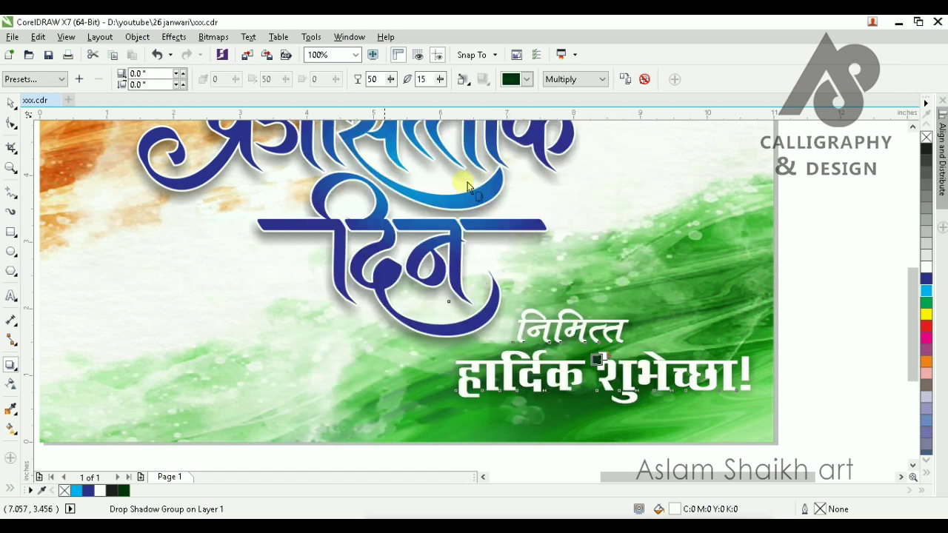
- Change the greeting shadow's feathering direction and edge type, and raise its opacity to 90
click(465, 79)
click(471, 142)
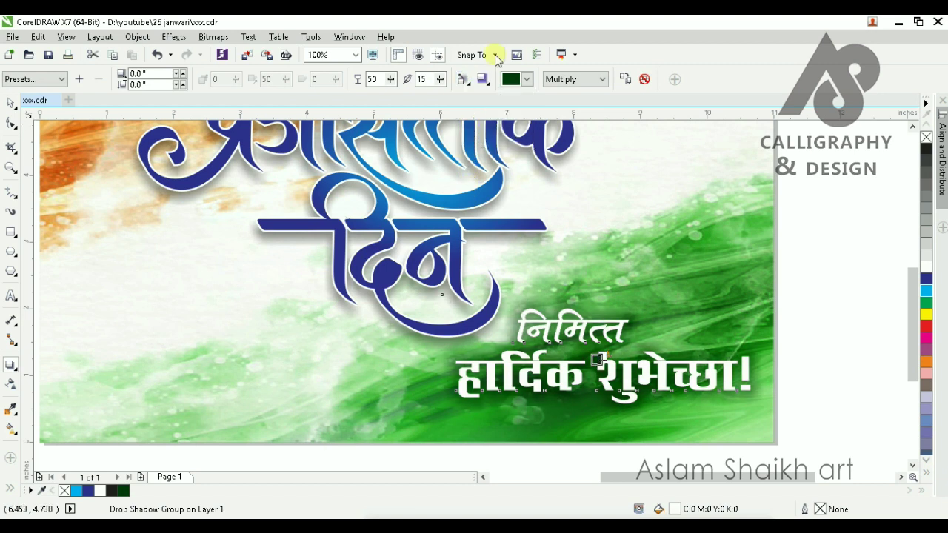
click(482, 80)
click(495, 111)
mouse_move(395, 81)
mouse_down()
mouse_move(435, 86)
mouse_move(384, 84)
mouse_up()
scroll(573, 287, down, 1)
click(392, 80)
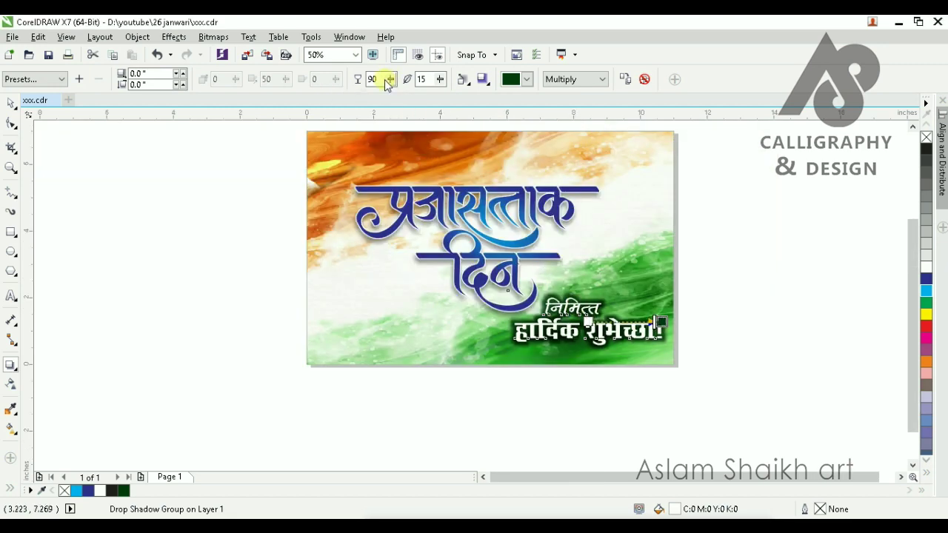
click(644, 392)
- Fill the हार्दिक शुभेच्छा! line of the greeting with yellow (C0 M0 Y100 K0)
scroll(595, 364, up, 2)
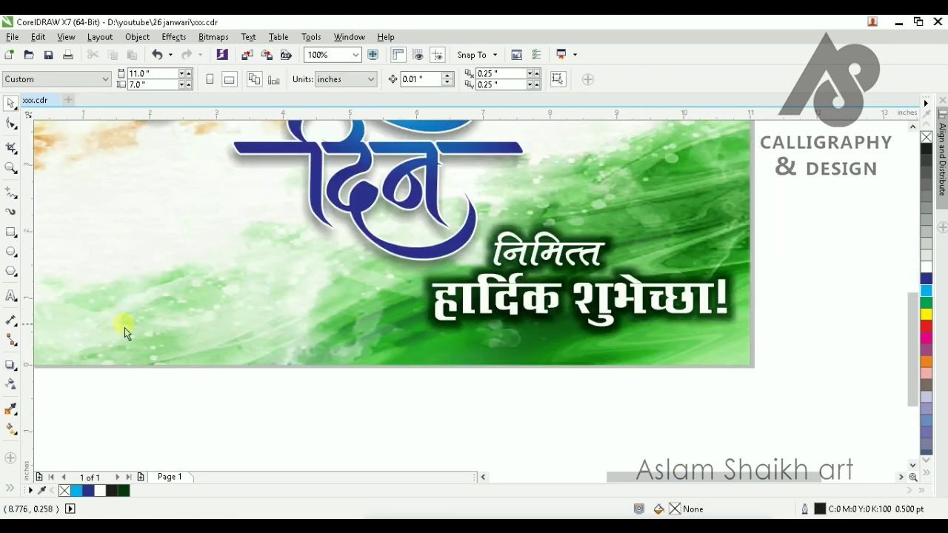
click(12, 296)
click(460, 299)
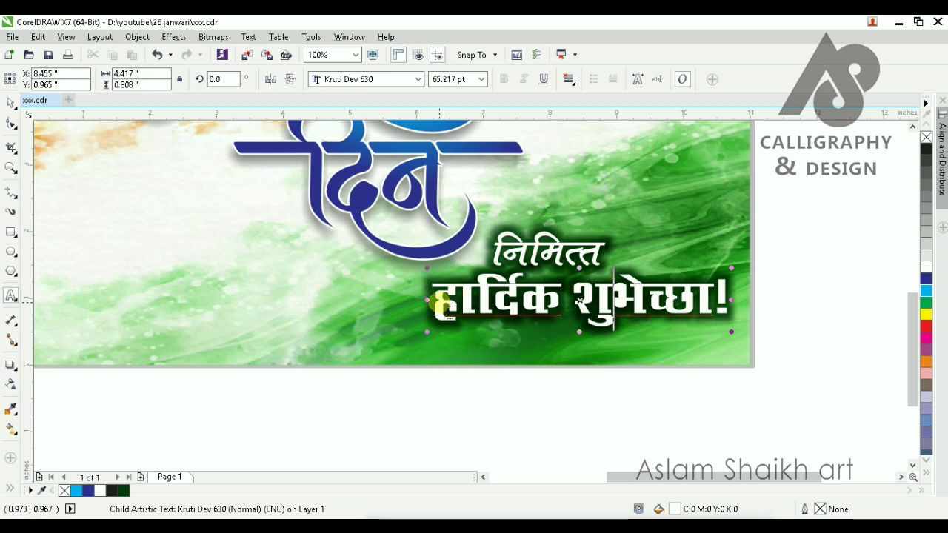
drag(443, 304, 785, 313)
click(926, 314)
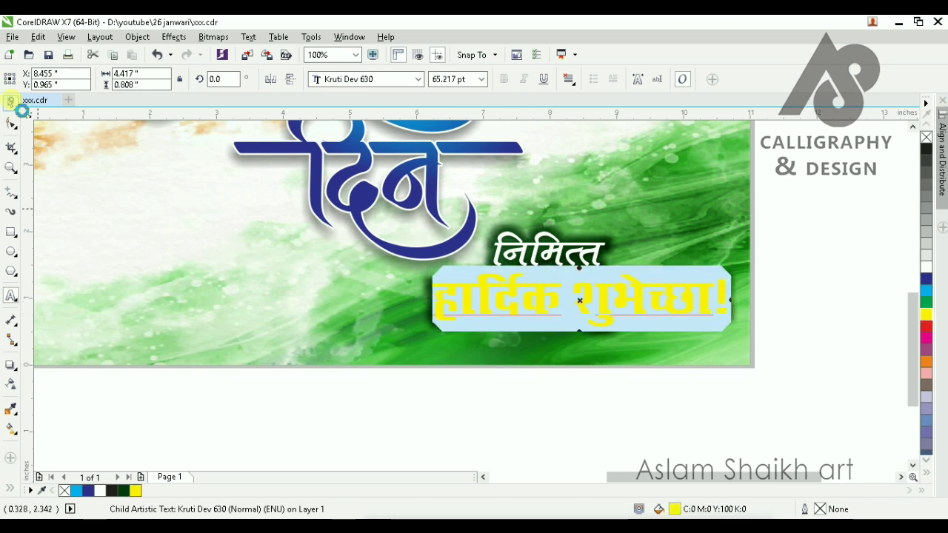
click(12, 104)
click(554, 396)
- Zoom to the greeting page to review the complete composition
scroll(555, 395, down, 2)
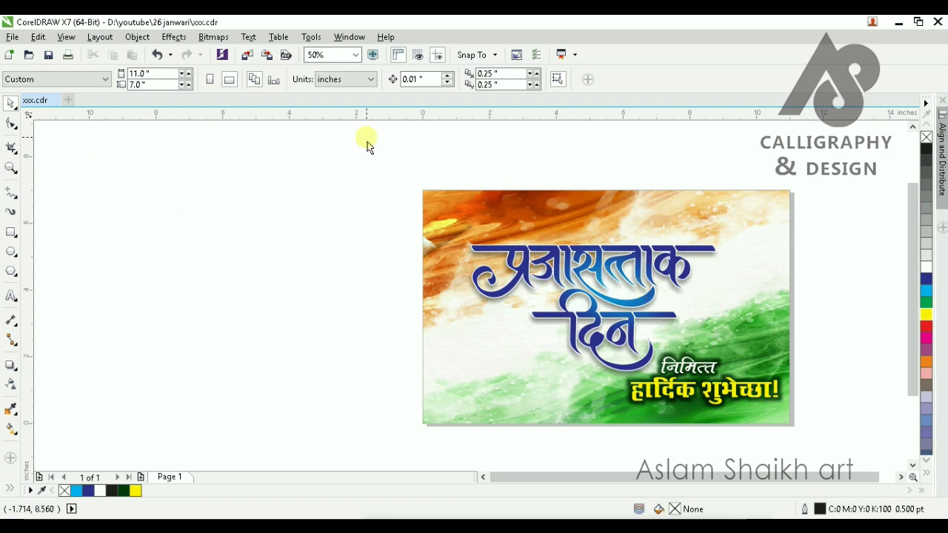
scroll(418, 268, down, 1)
scroll(395, 250, down, 1)
scroll(451, 289, up, 2)
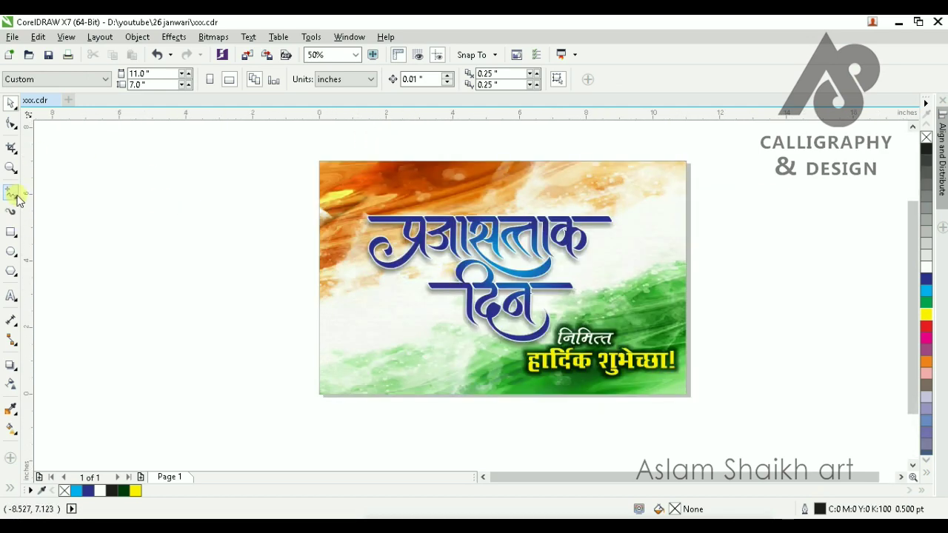
click(11, 167)
drag(325, 169, 689, 398)
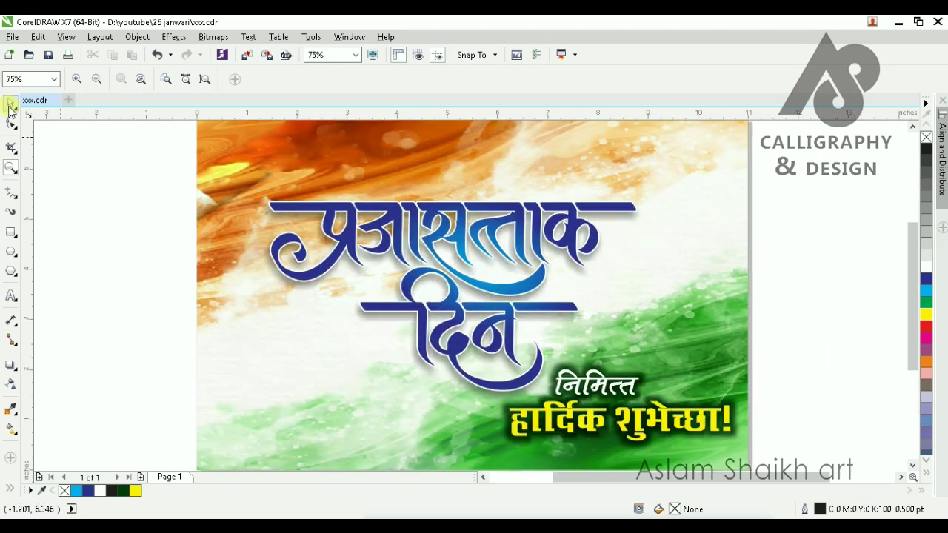
click(9, 107)
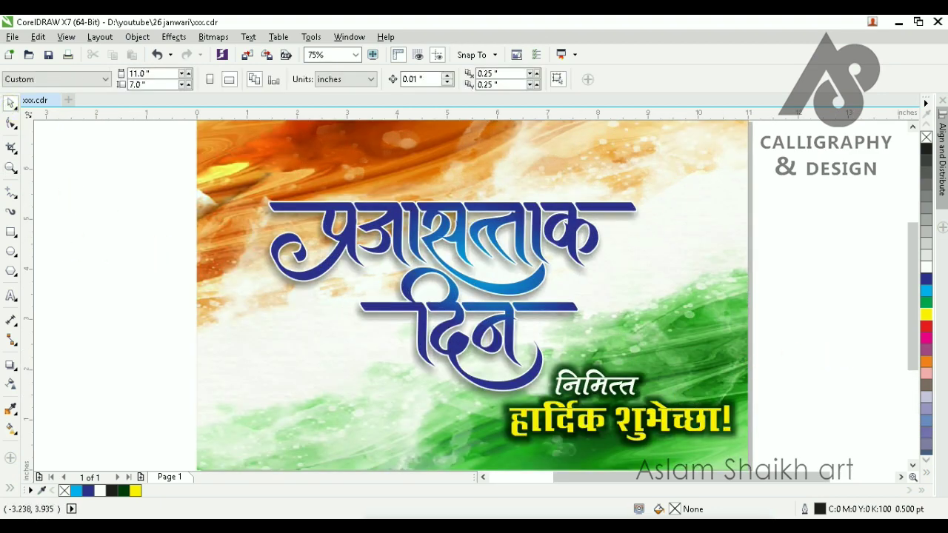